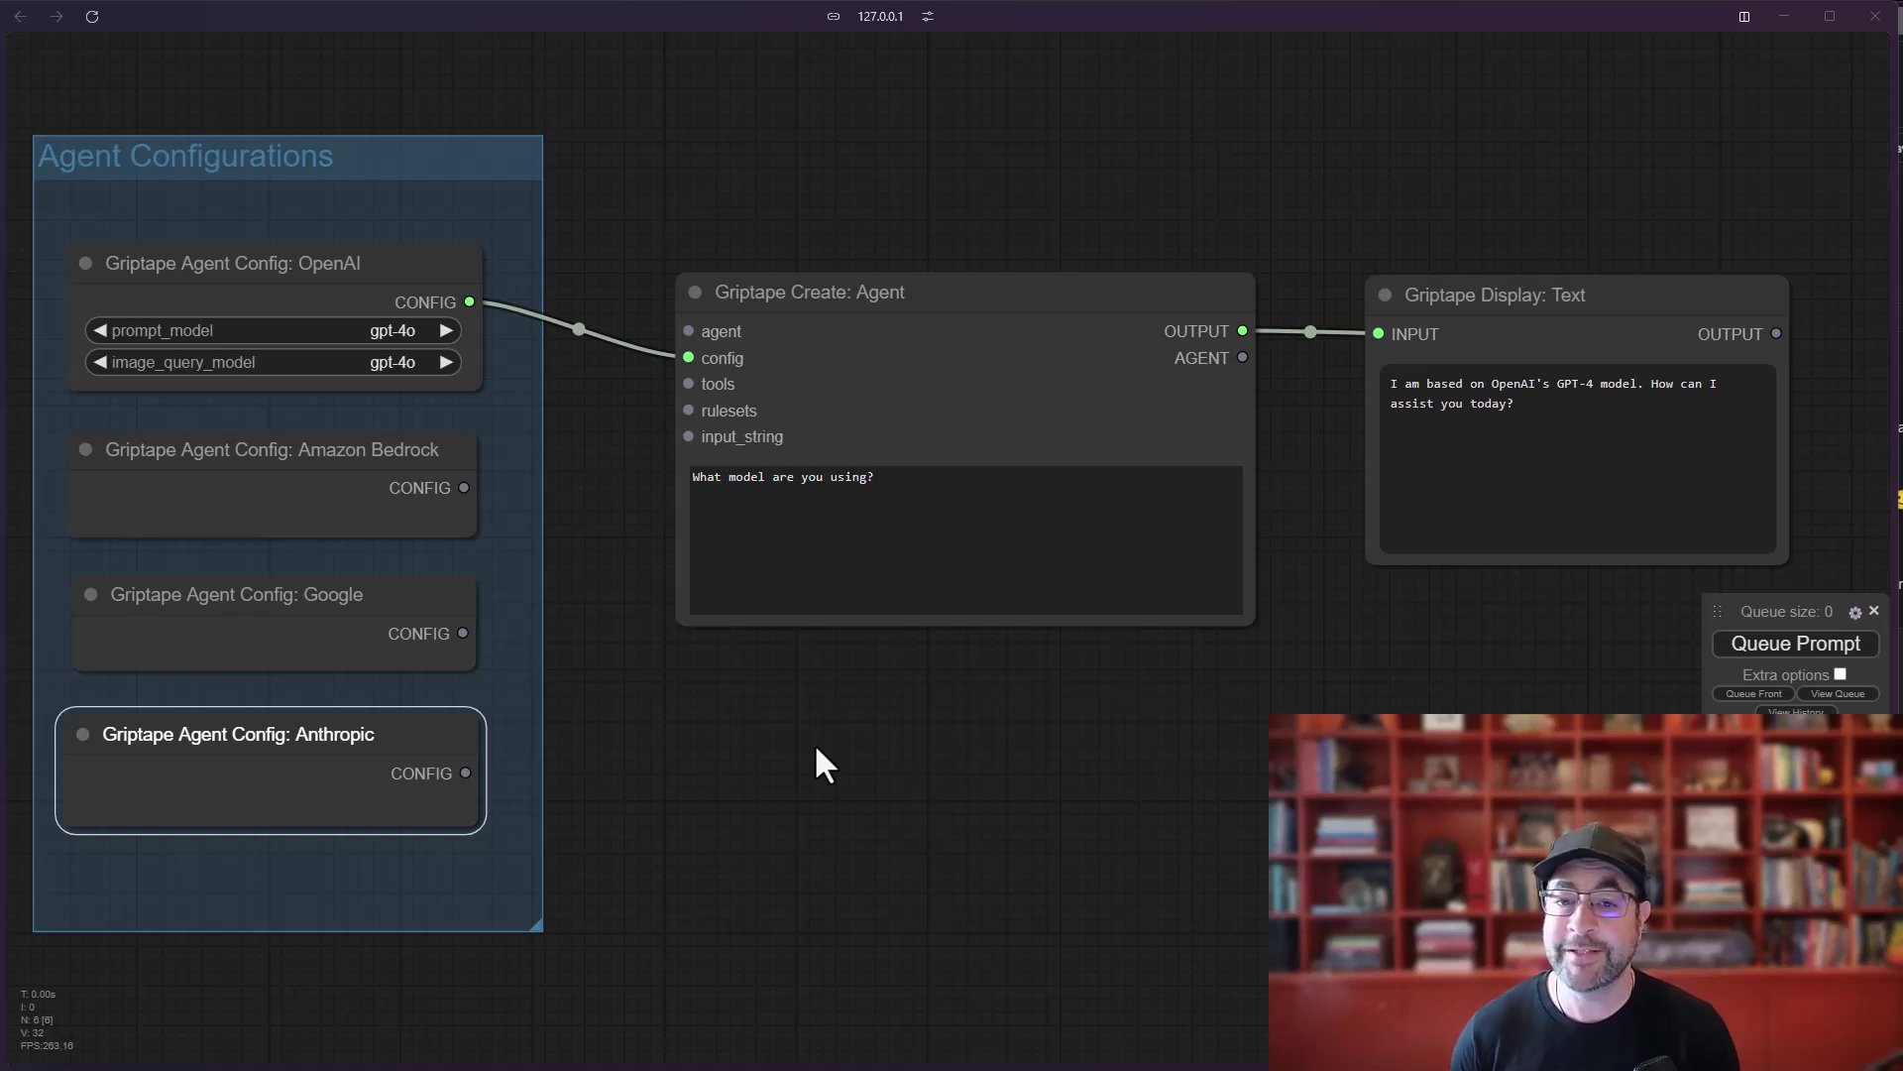
Step: Select the OpenAI, Amazon Bedrock, Google and Anthropic config nodes in turn, then deselect
click(325, 257)
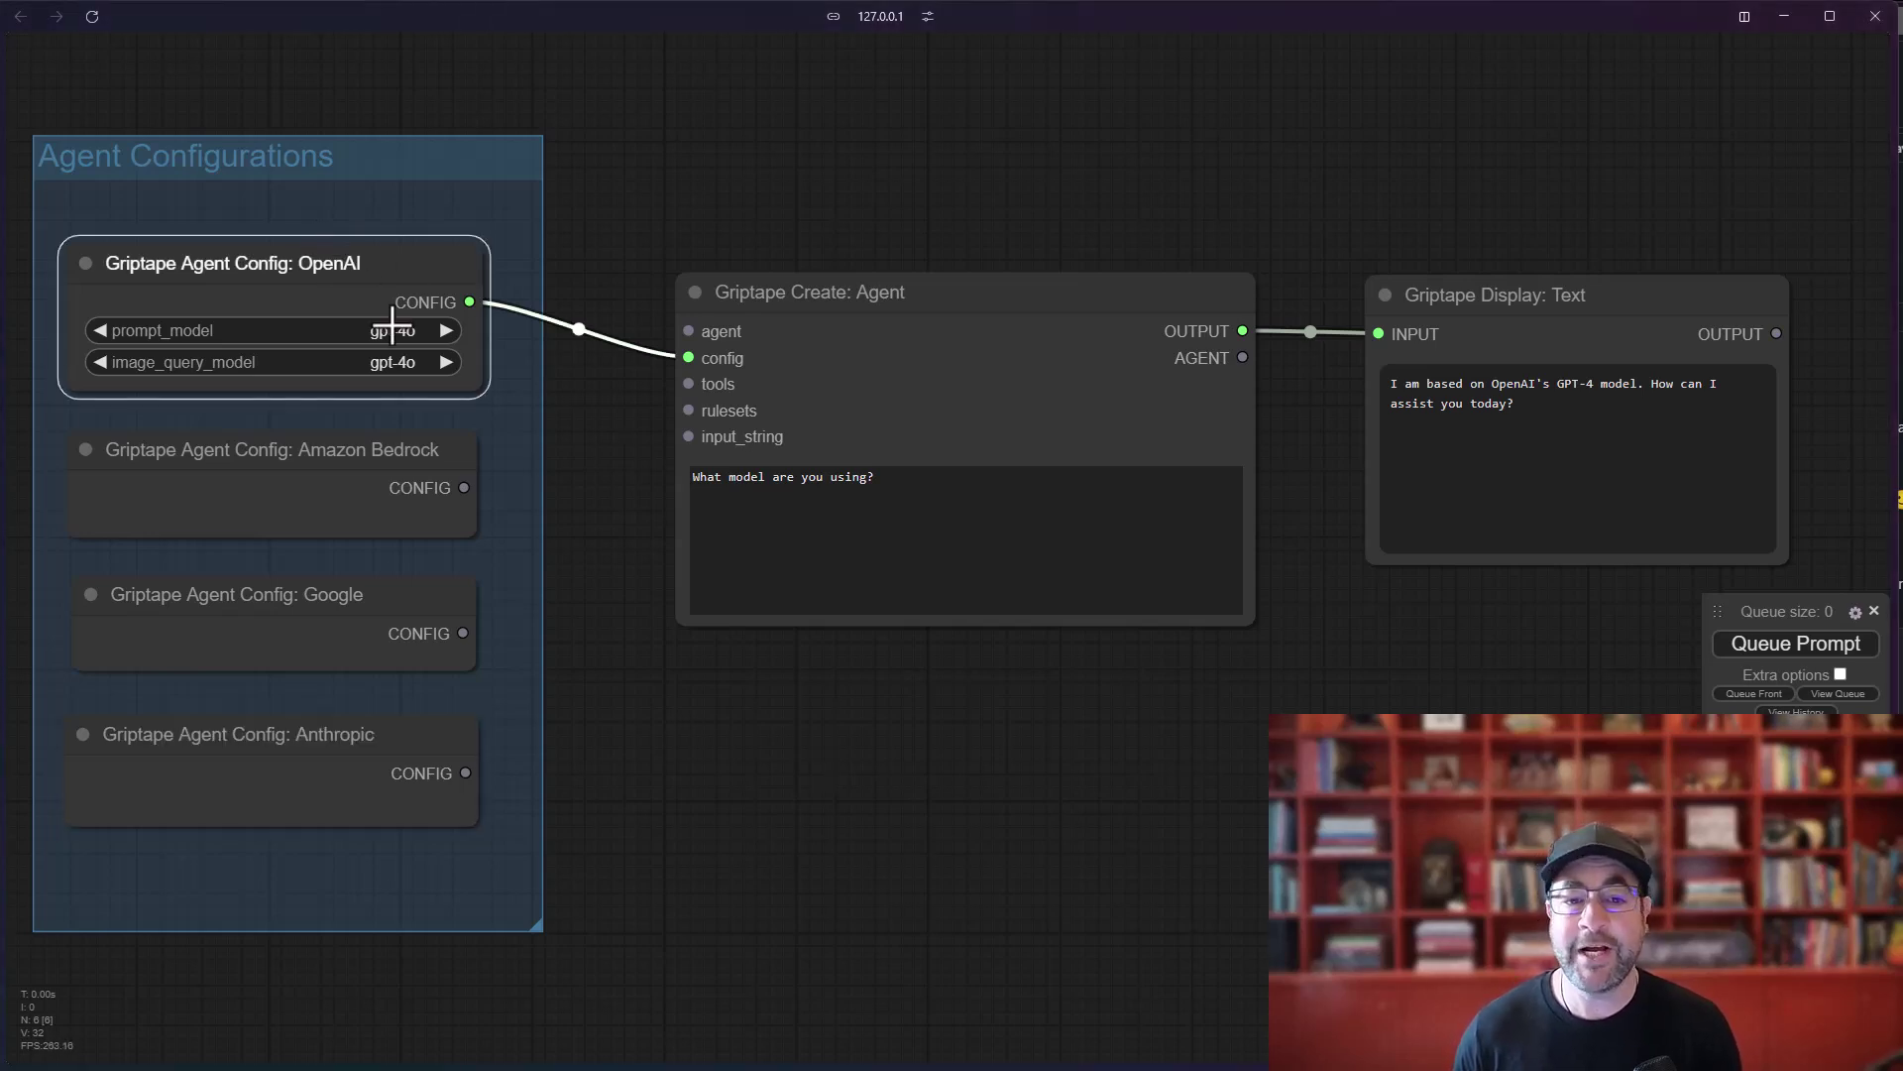
click(419, 460)
click(364, 622)
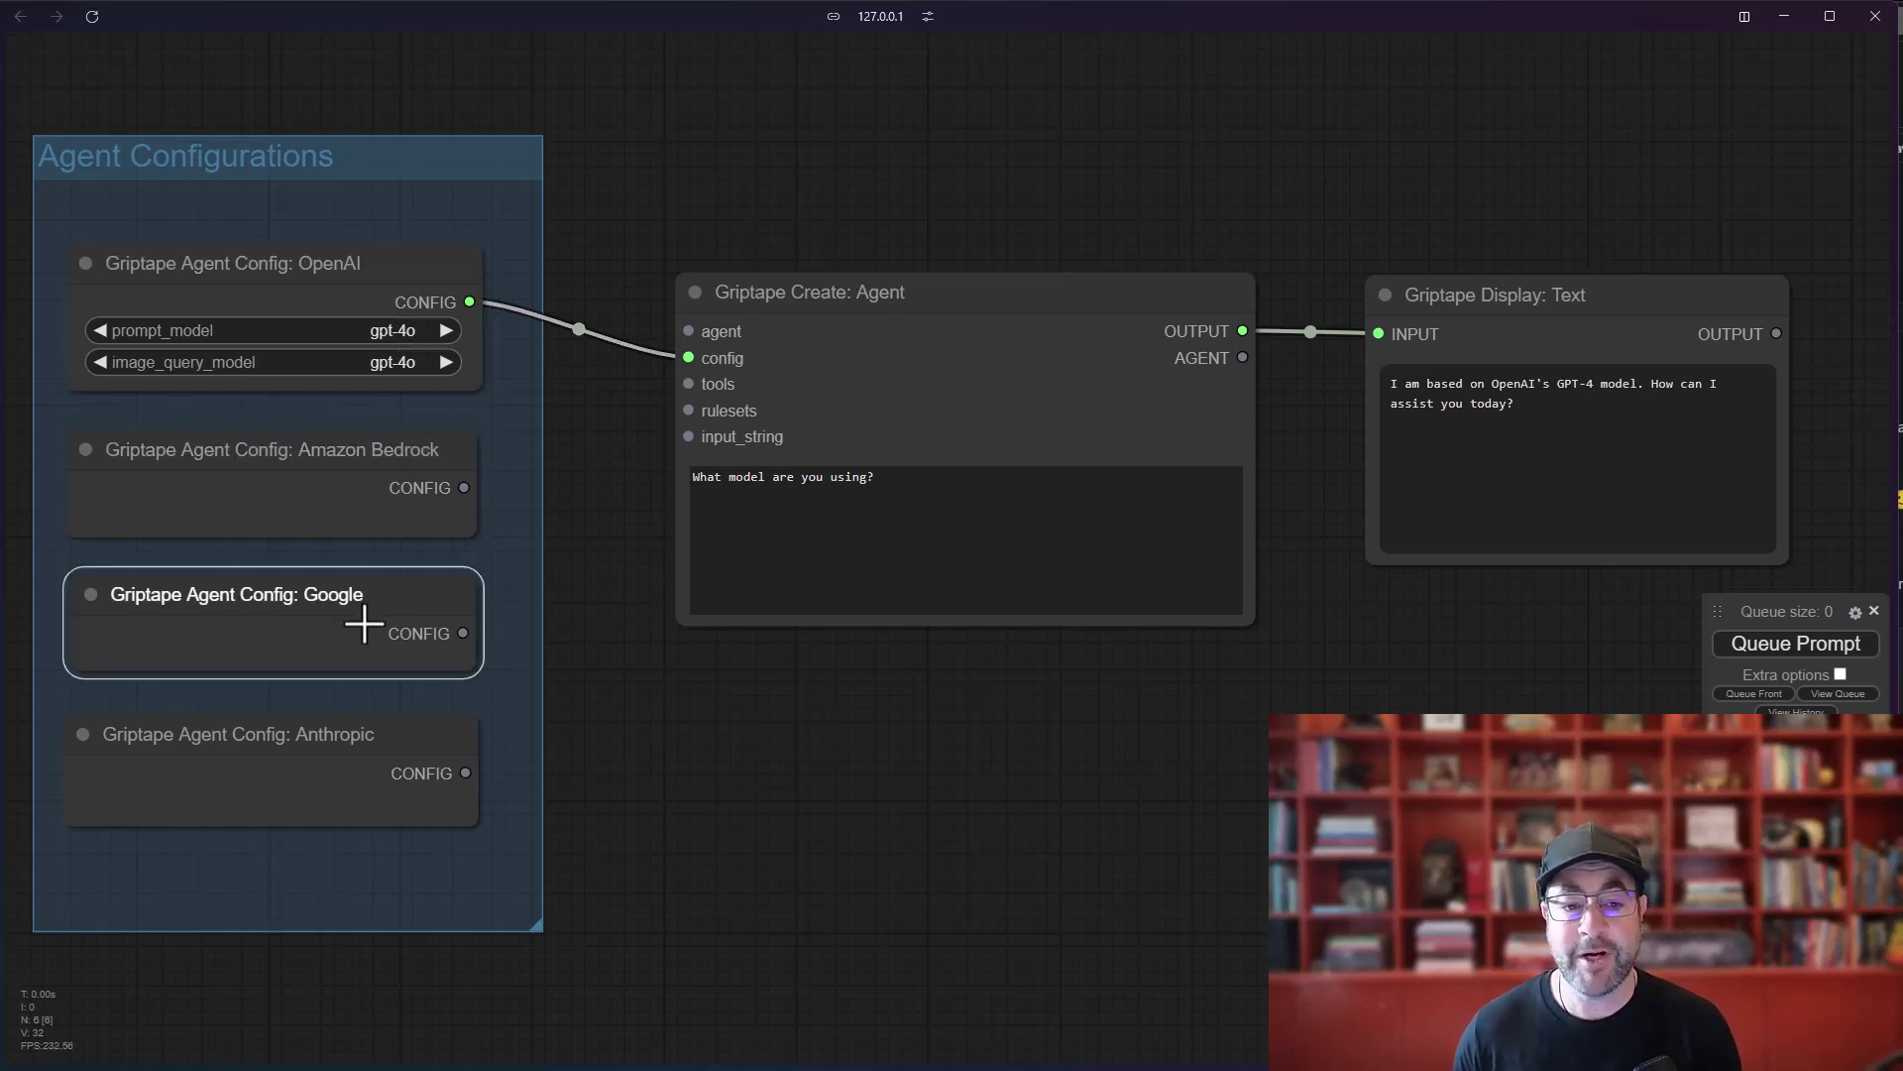
click(357, 751)
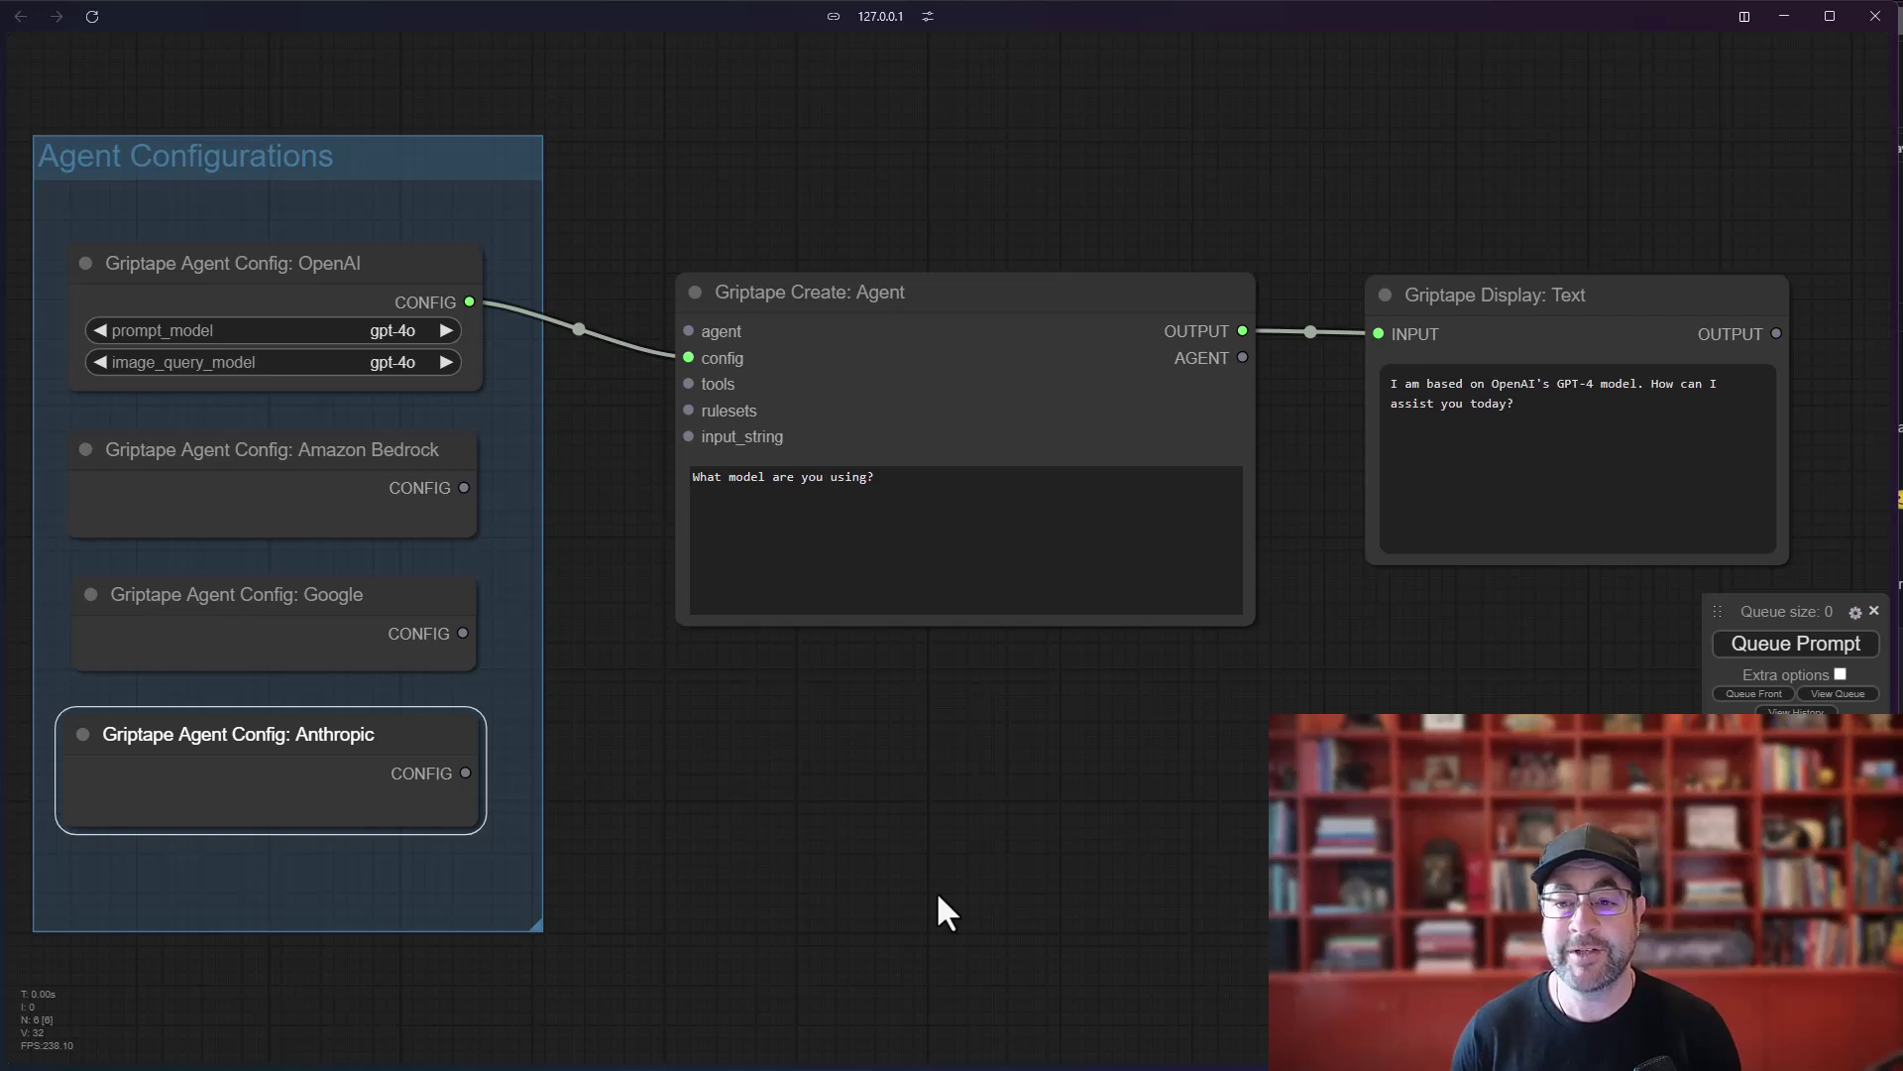
click(936, 890)
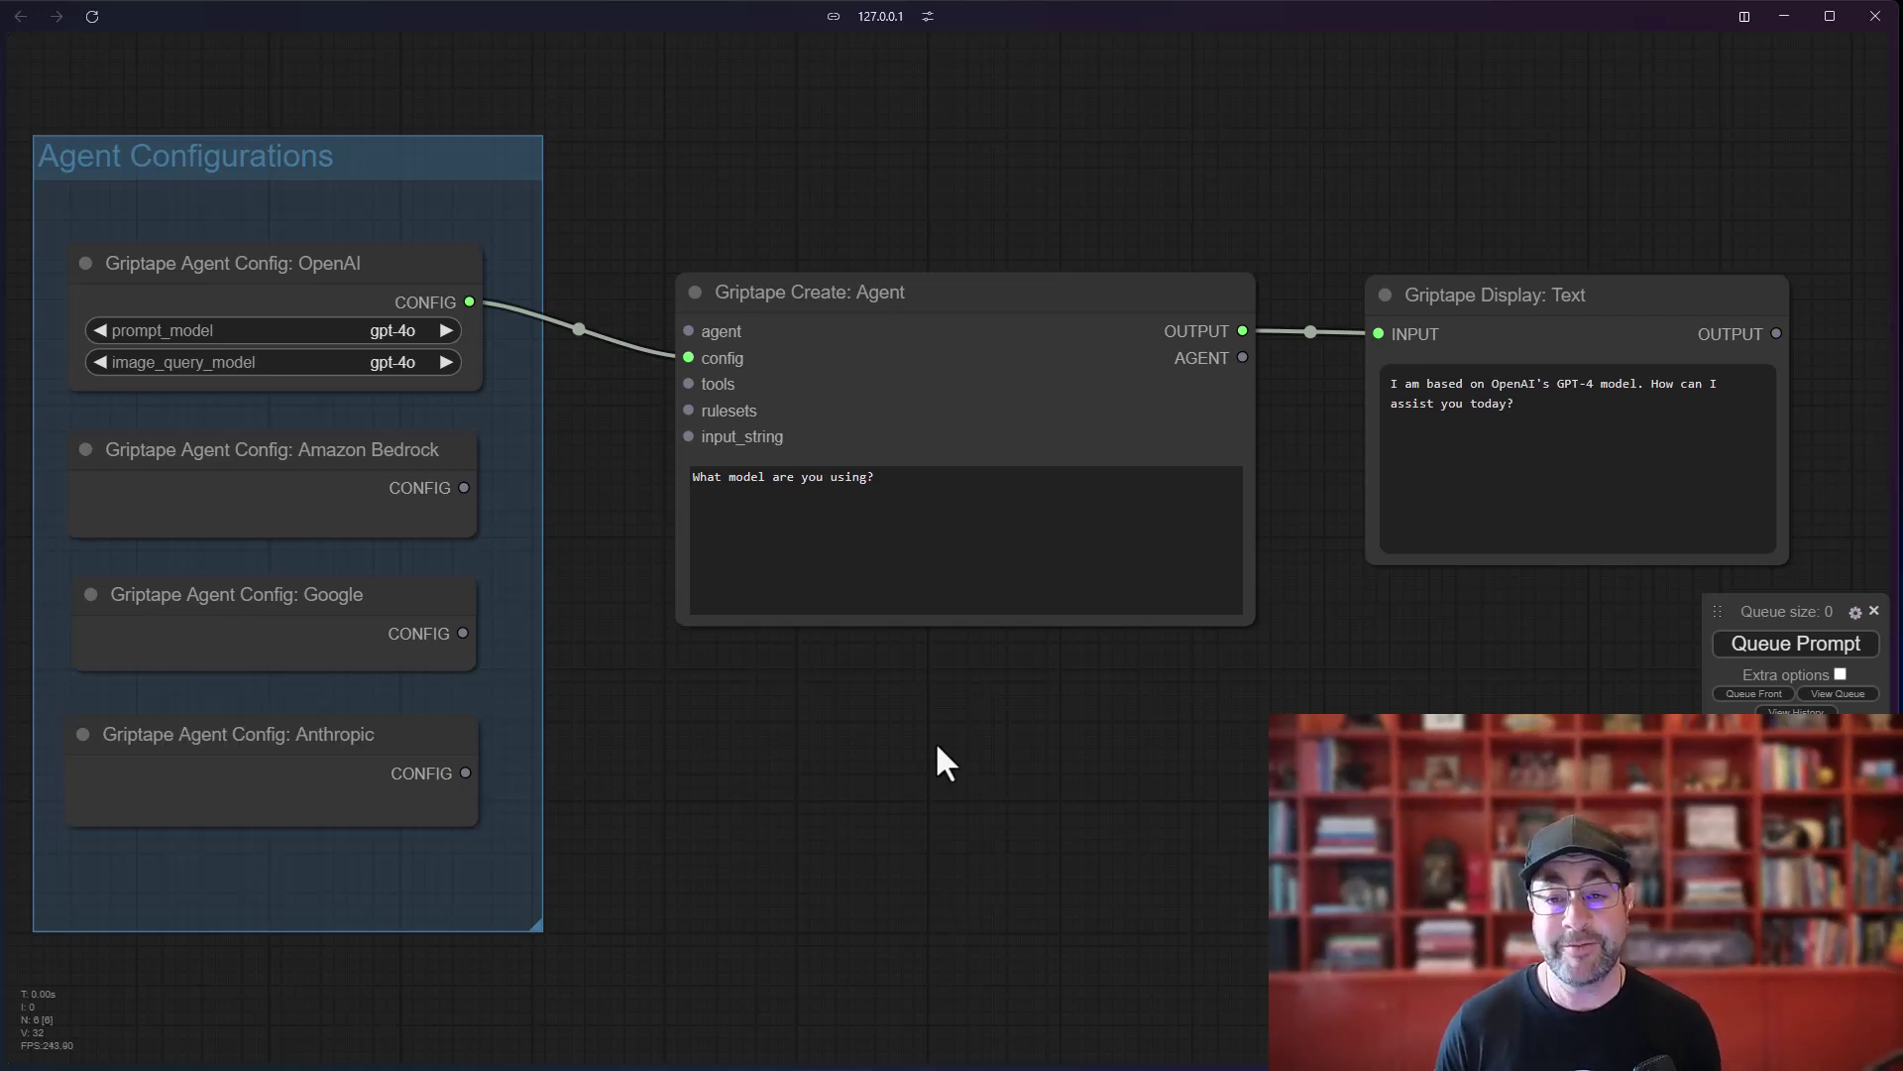
Step: Open Griptape Docs from the canvas menu's Griptape submenu
right_click(775, 651)
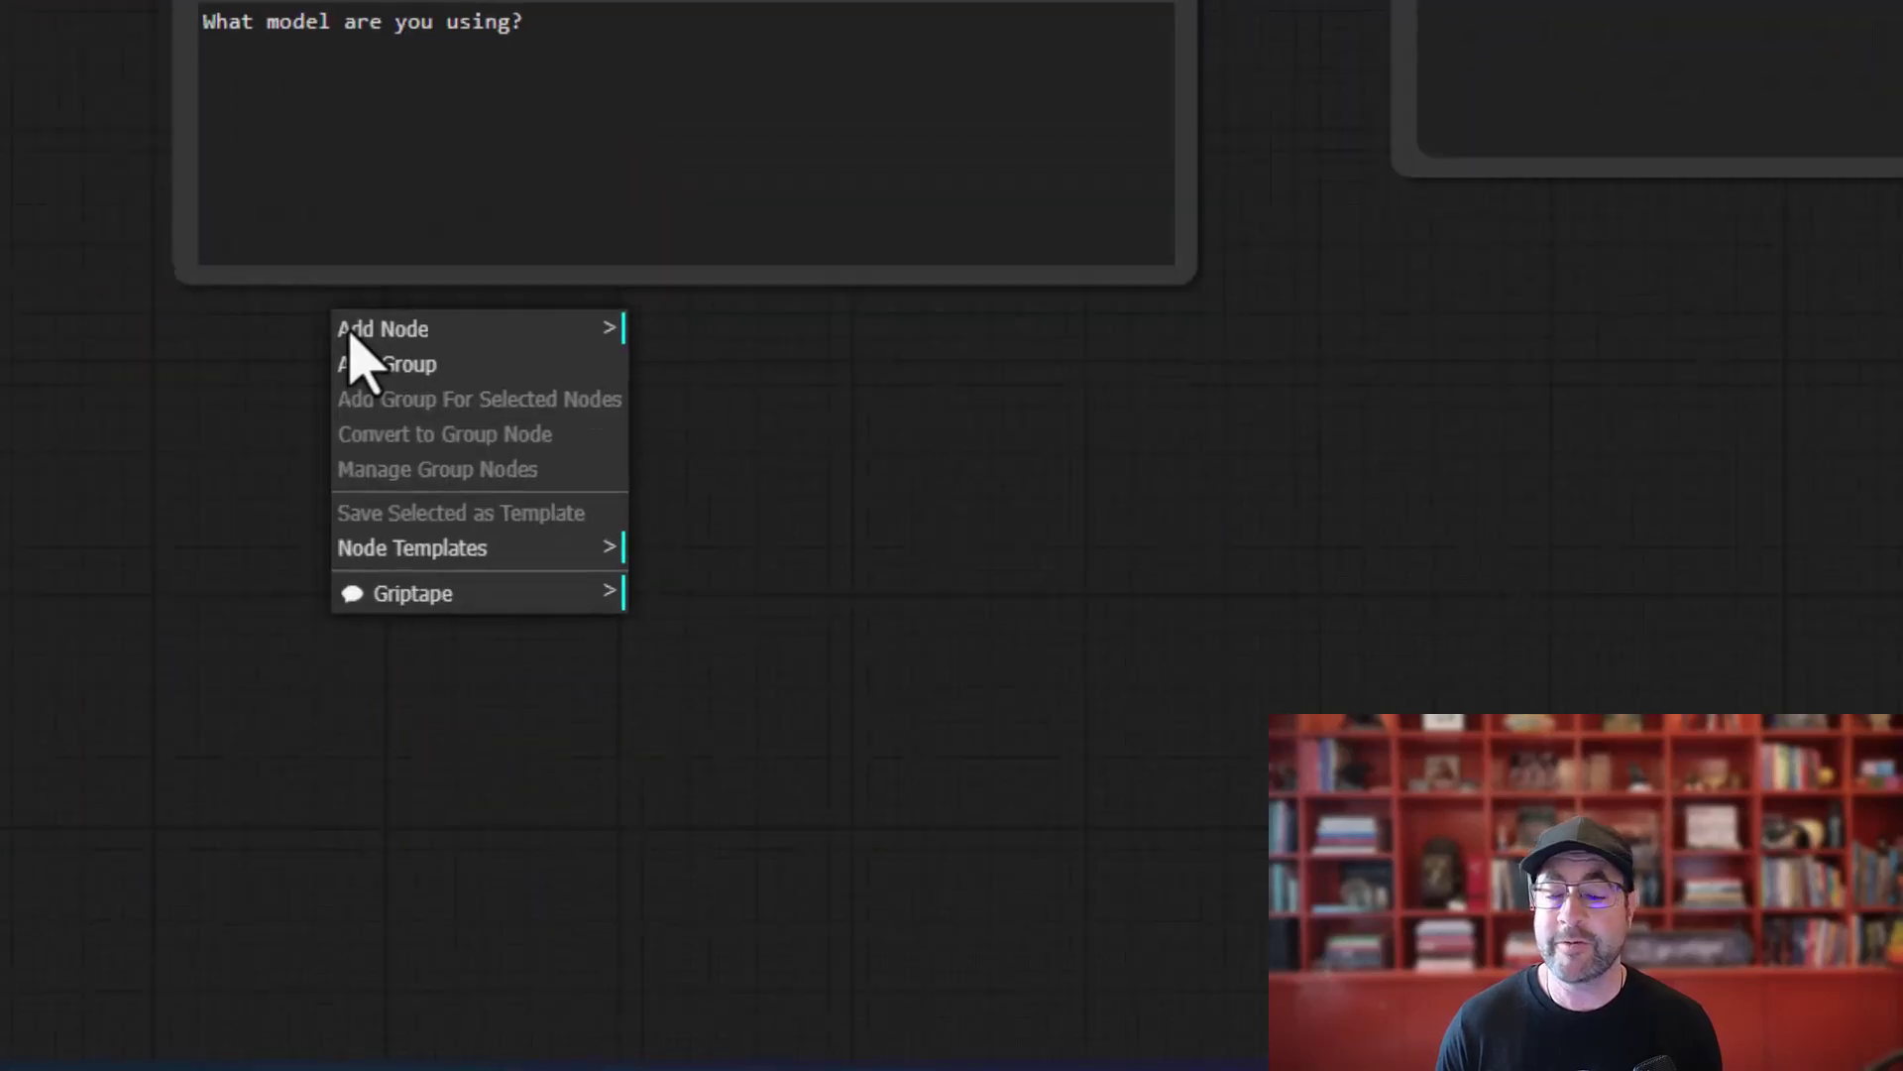
click(415, 595)
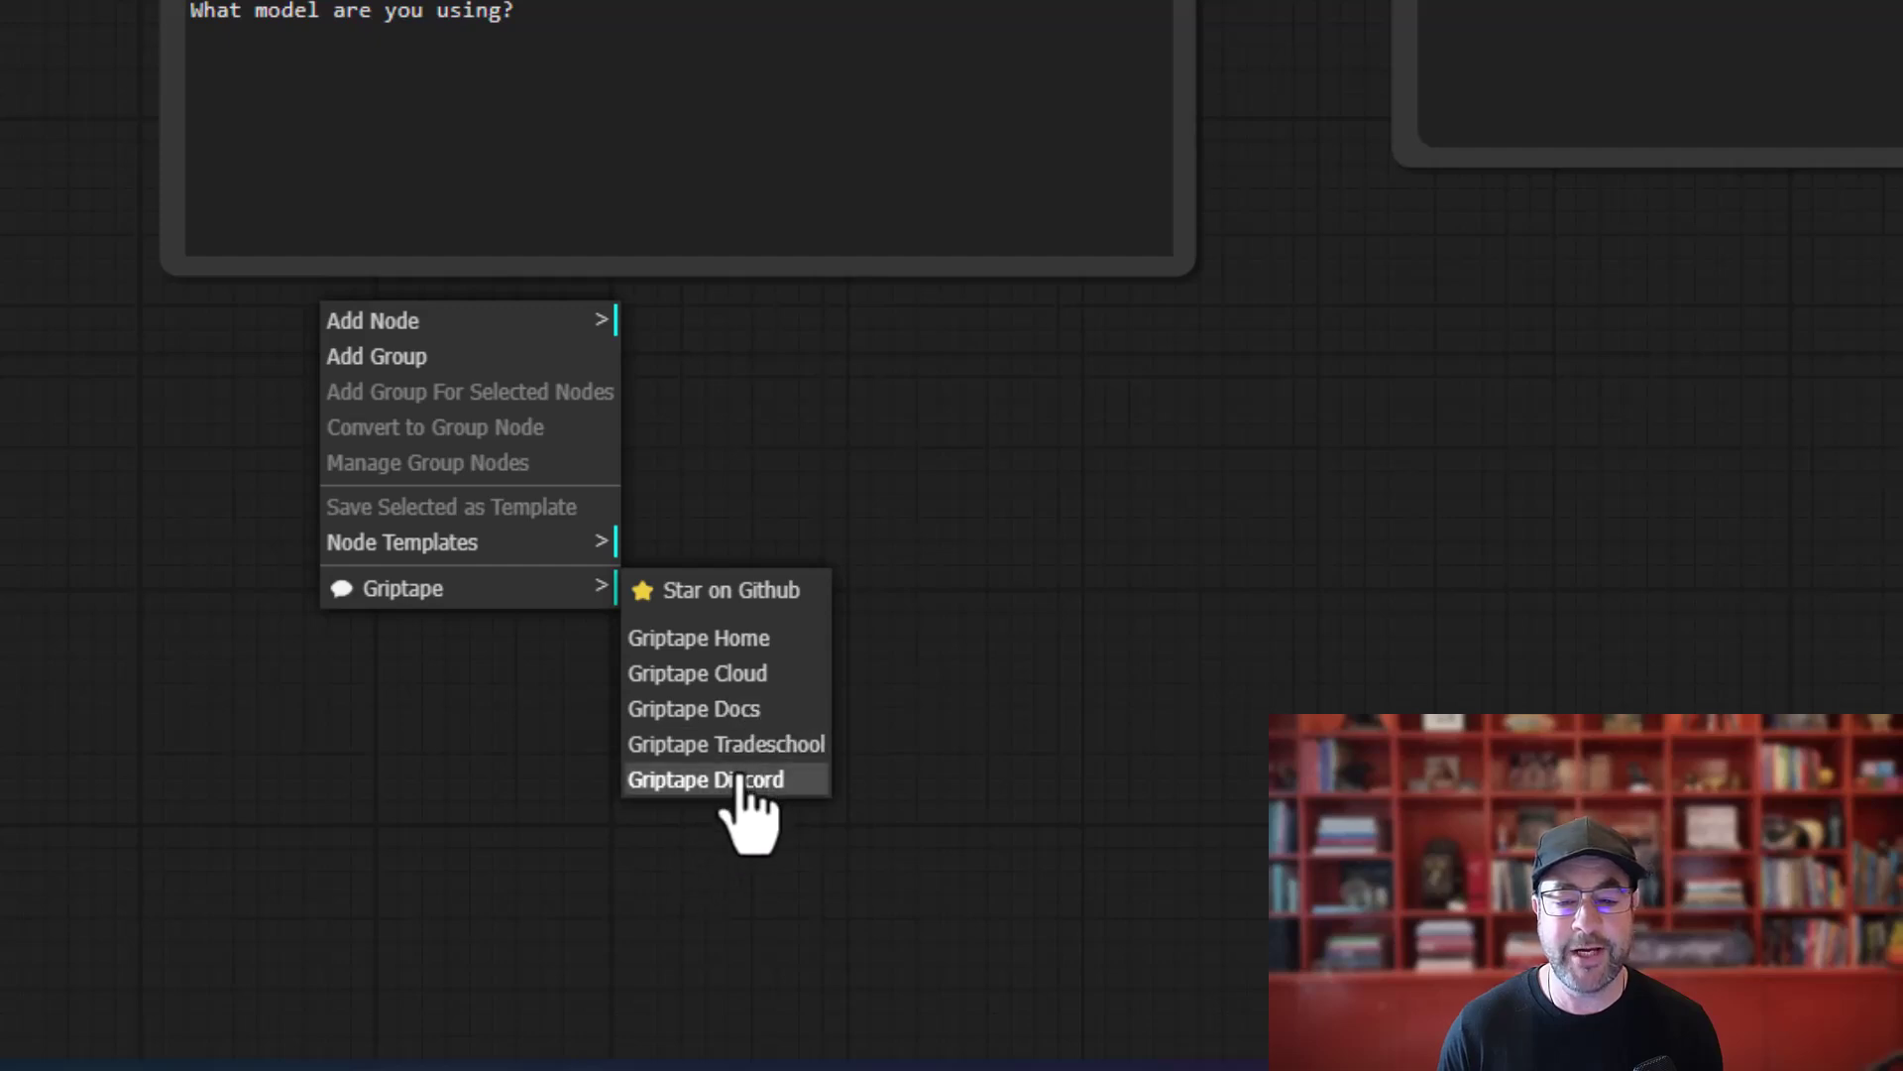
click(753, 710)
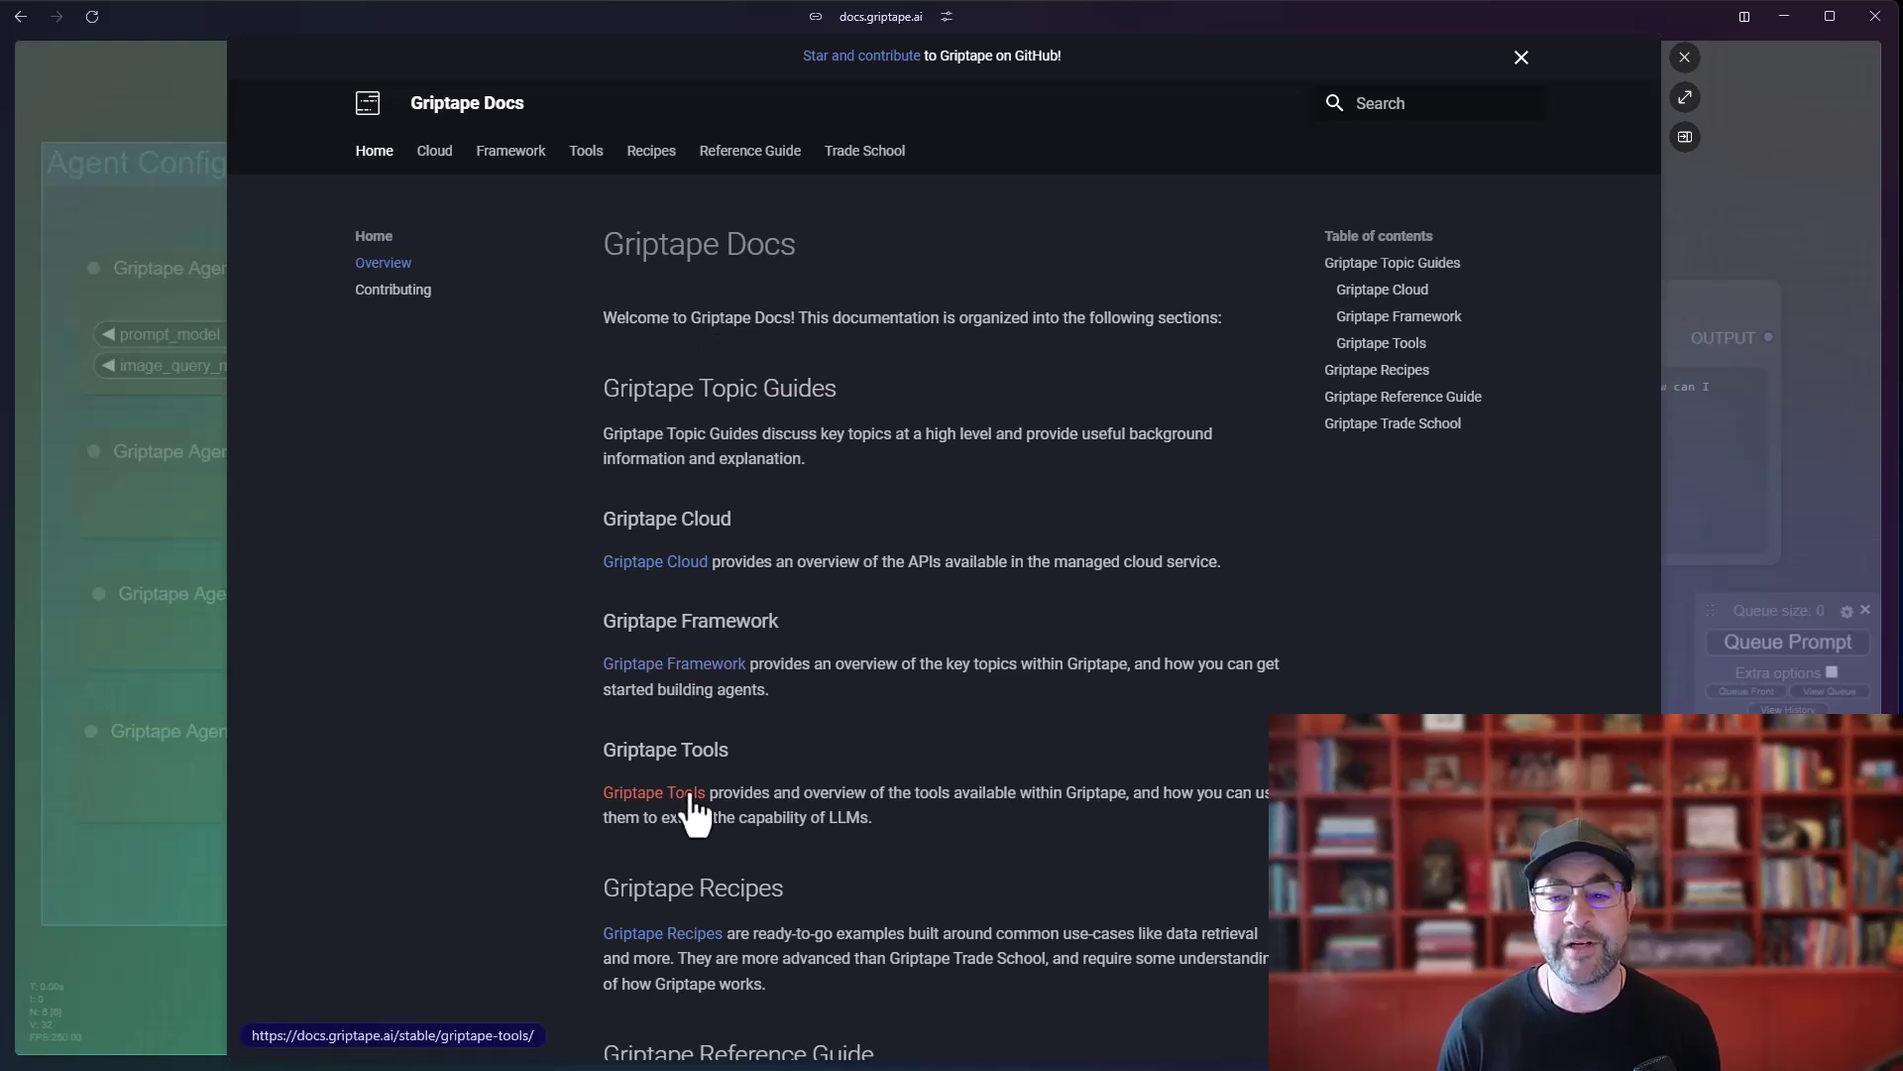
Step: Go to Framework > Config in the docs and open the OpenAI Structure Config reference
click(507, 156)
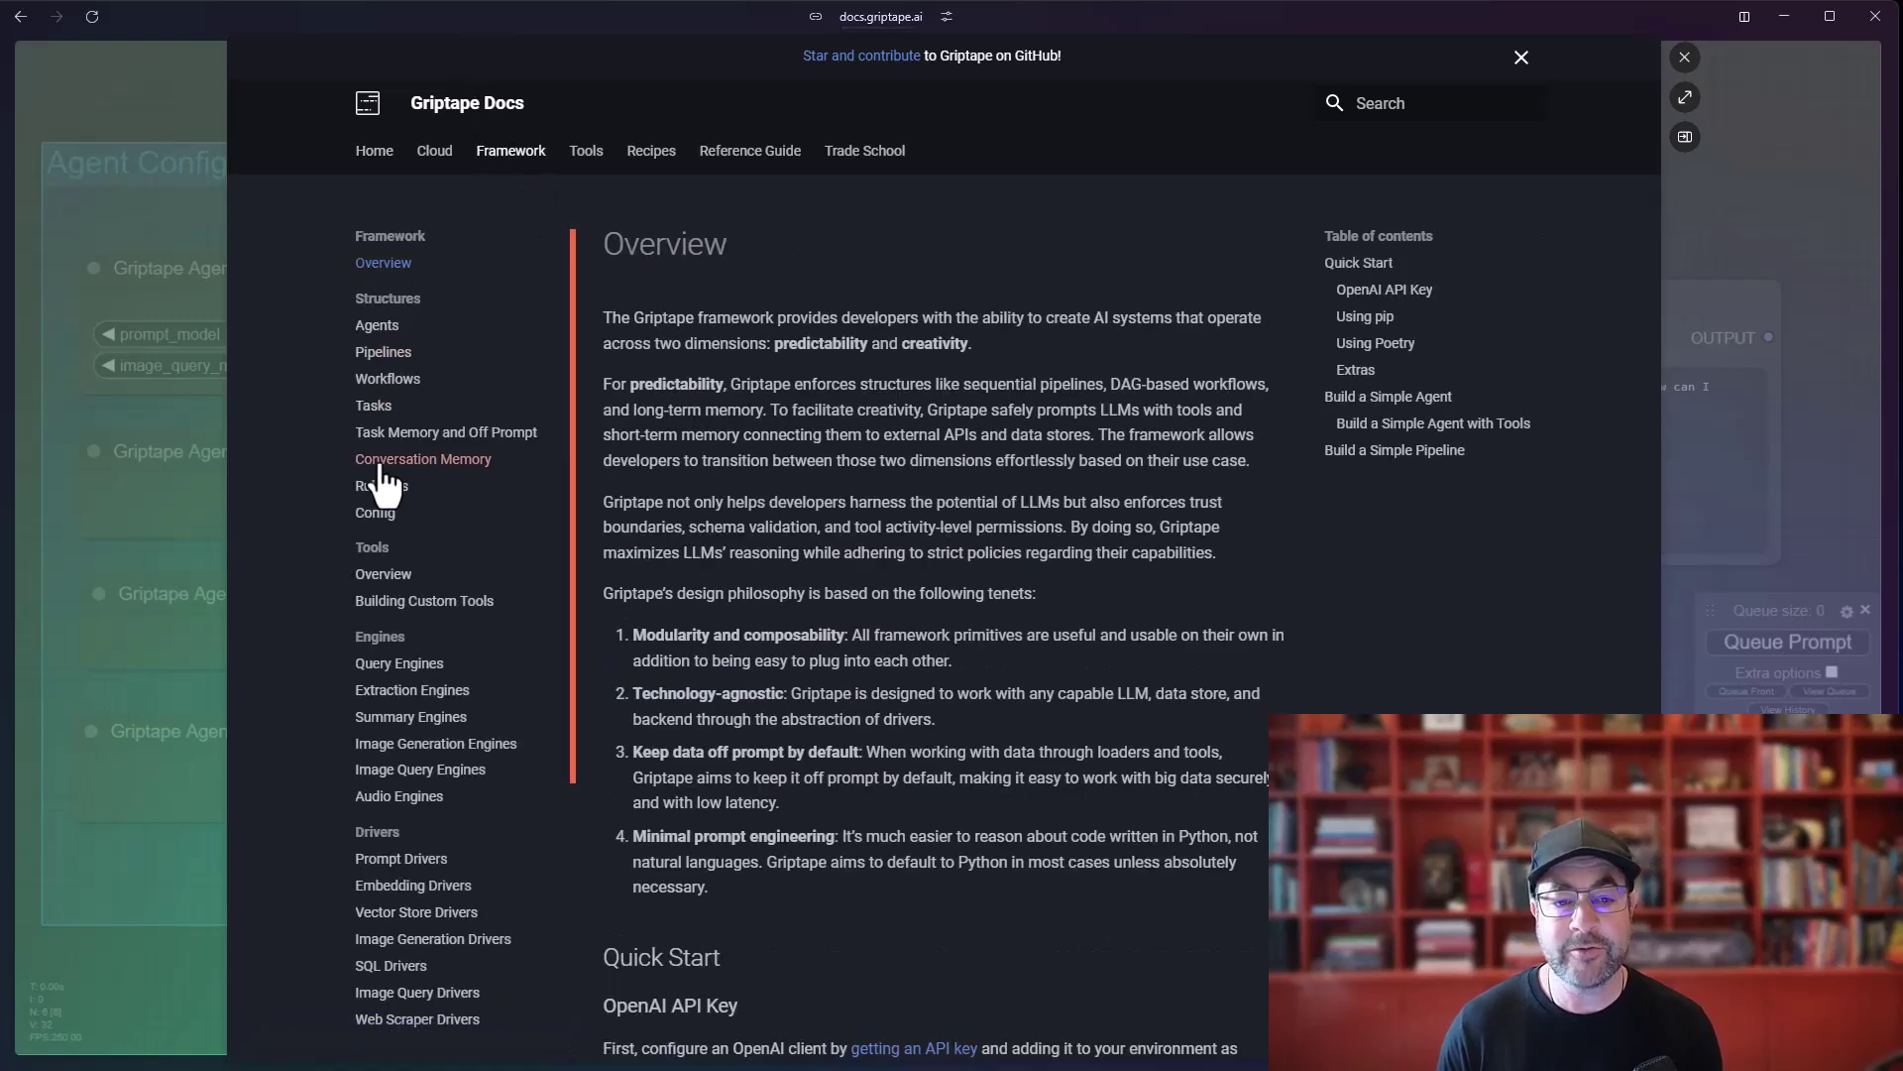
click(382, 523)
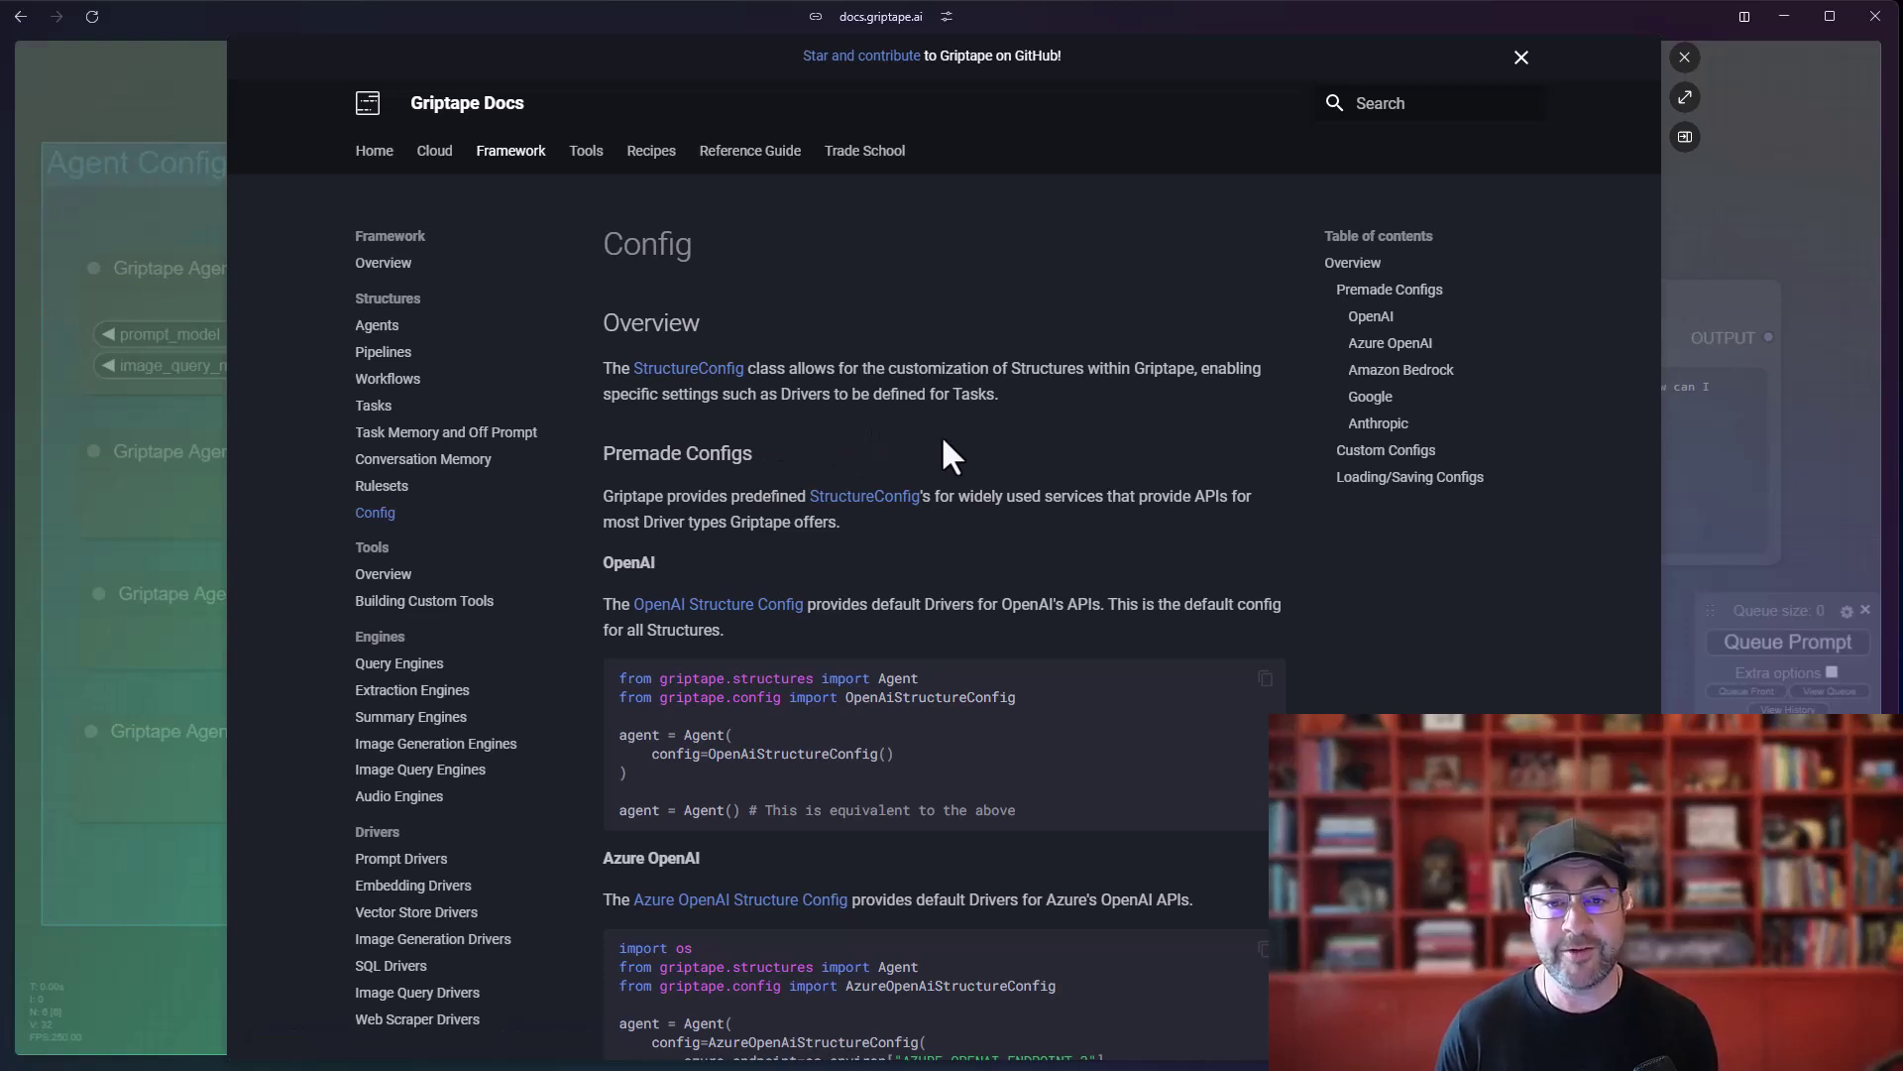
scroll(942, 441, down, 2)
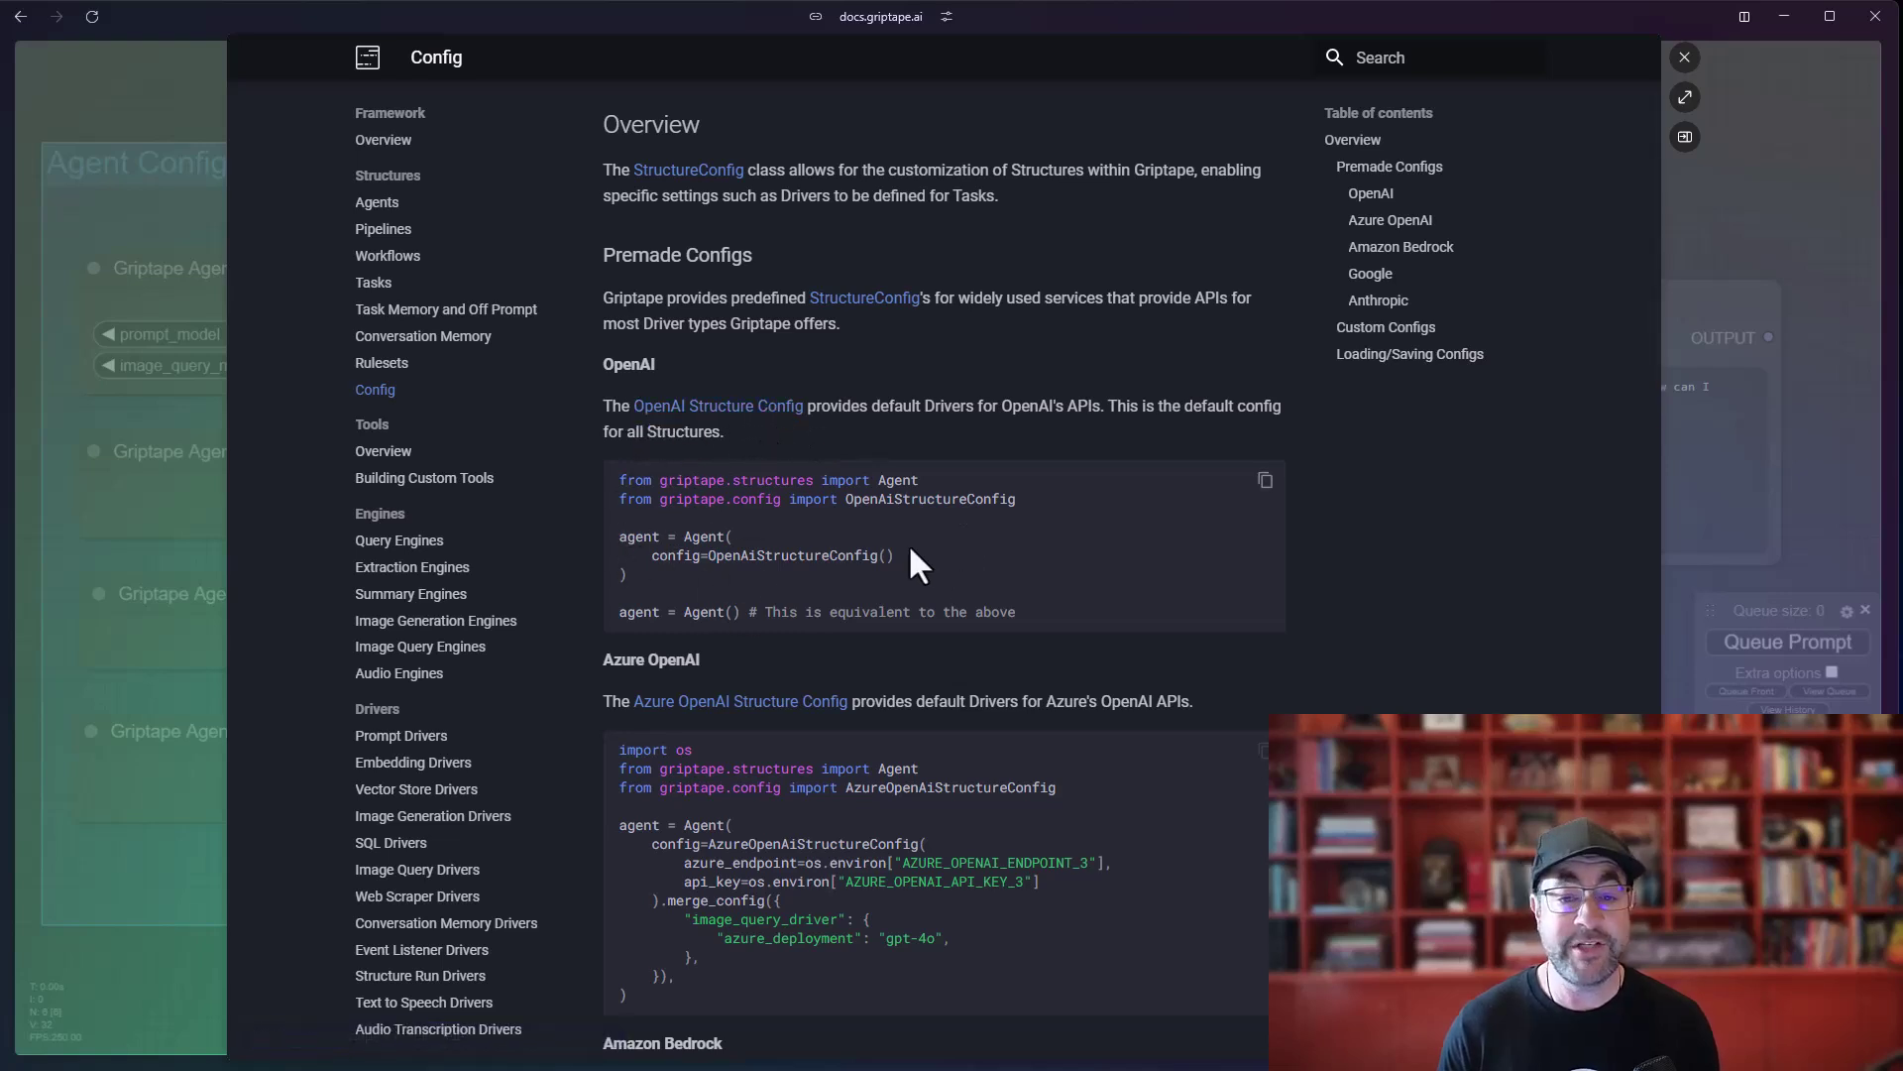
click(739, 414)
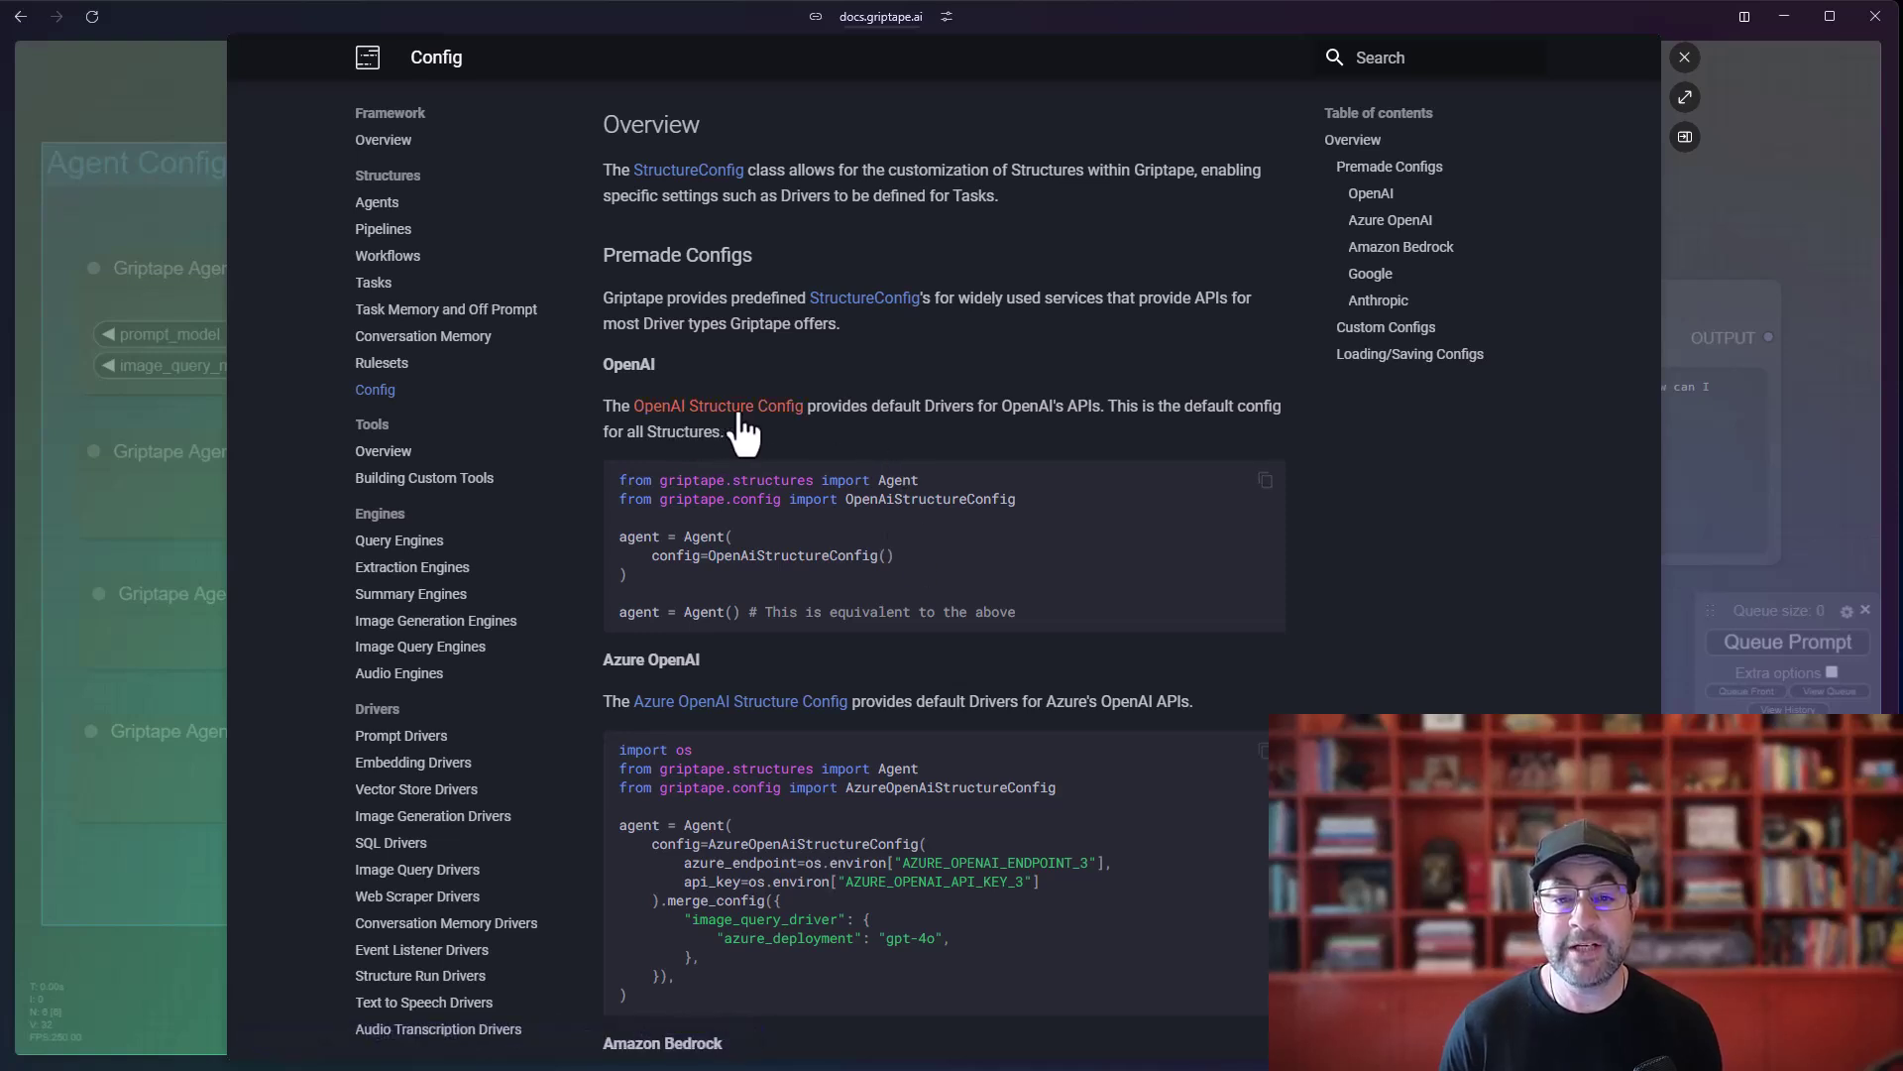
Step: Read the OpenAI config reference, return to Config, and scroll from Custom Configs to Amazon Bedrock
scroll(837, 477, down, 1)
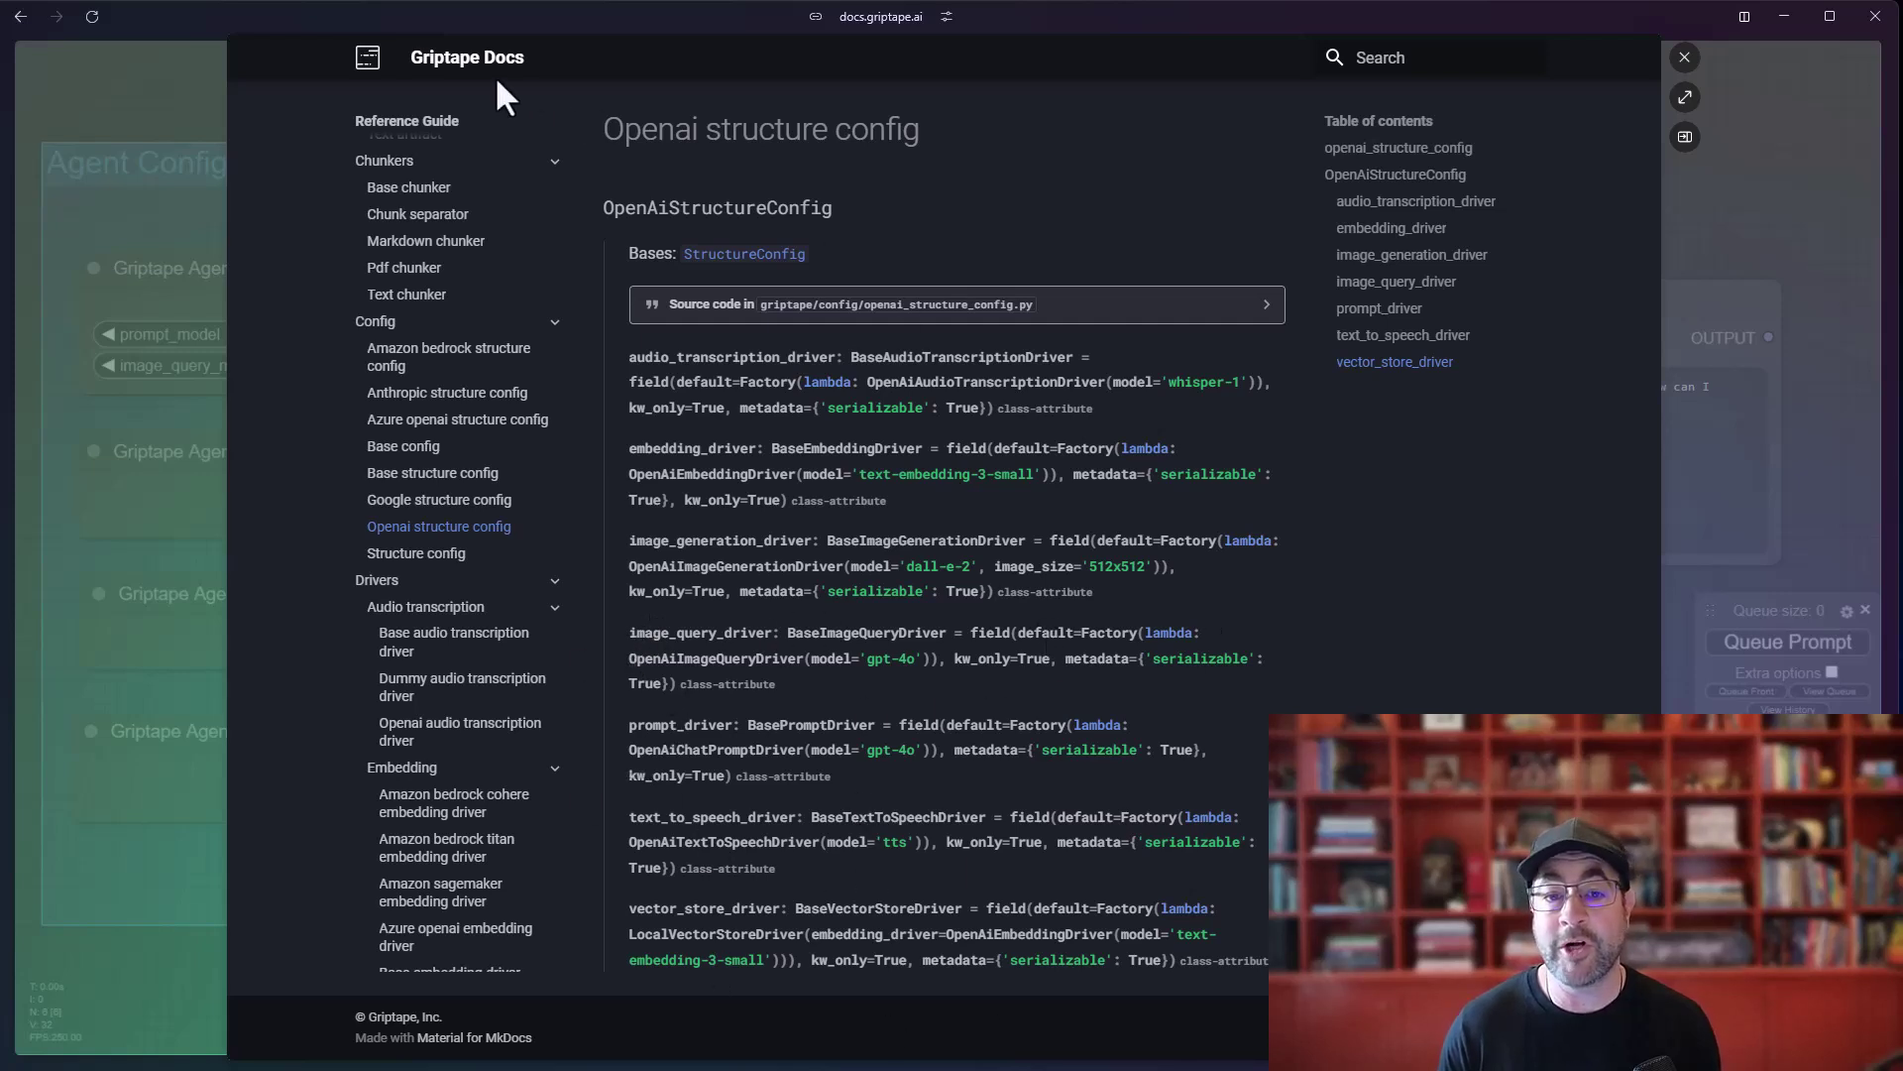
click(19, 16)
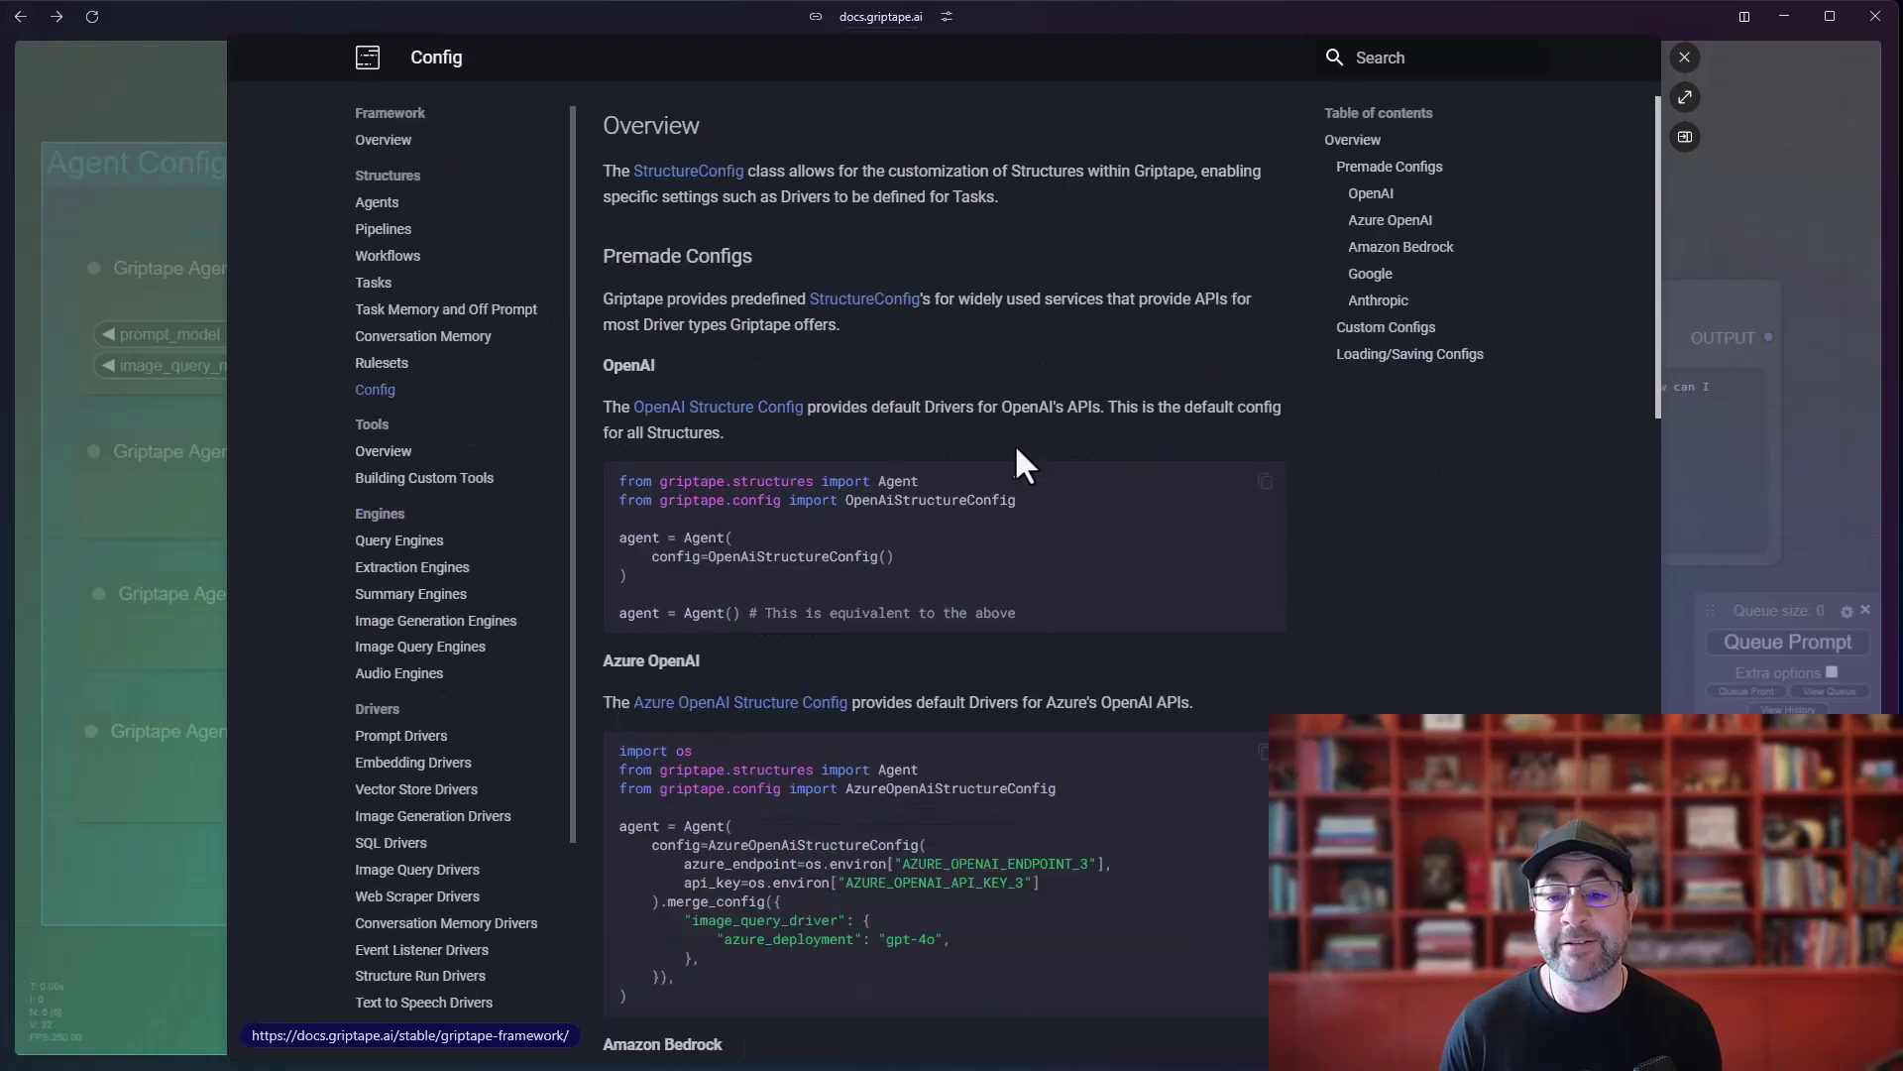
click(1394, 331)
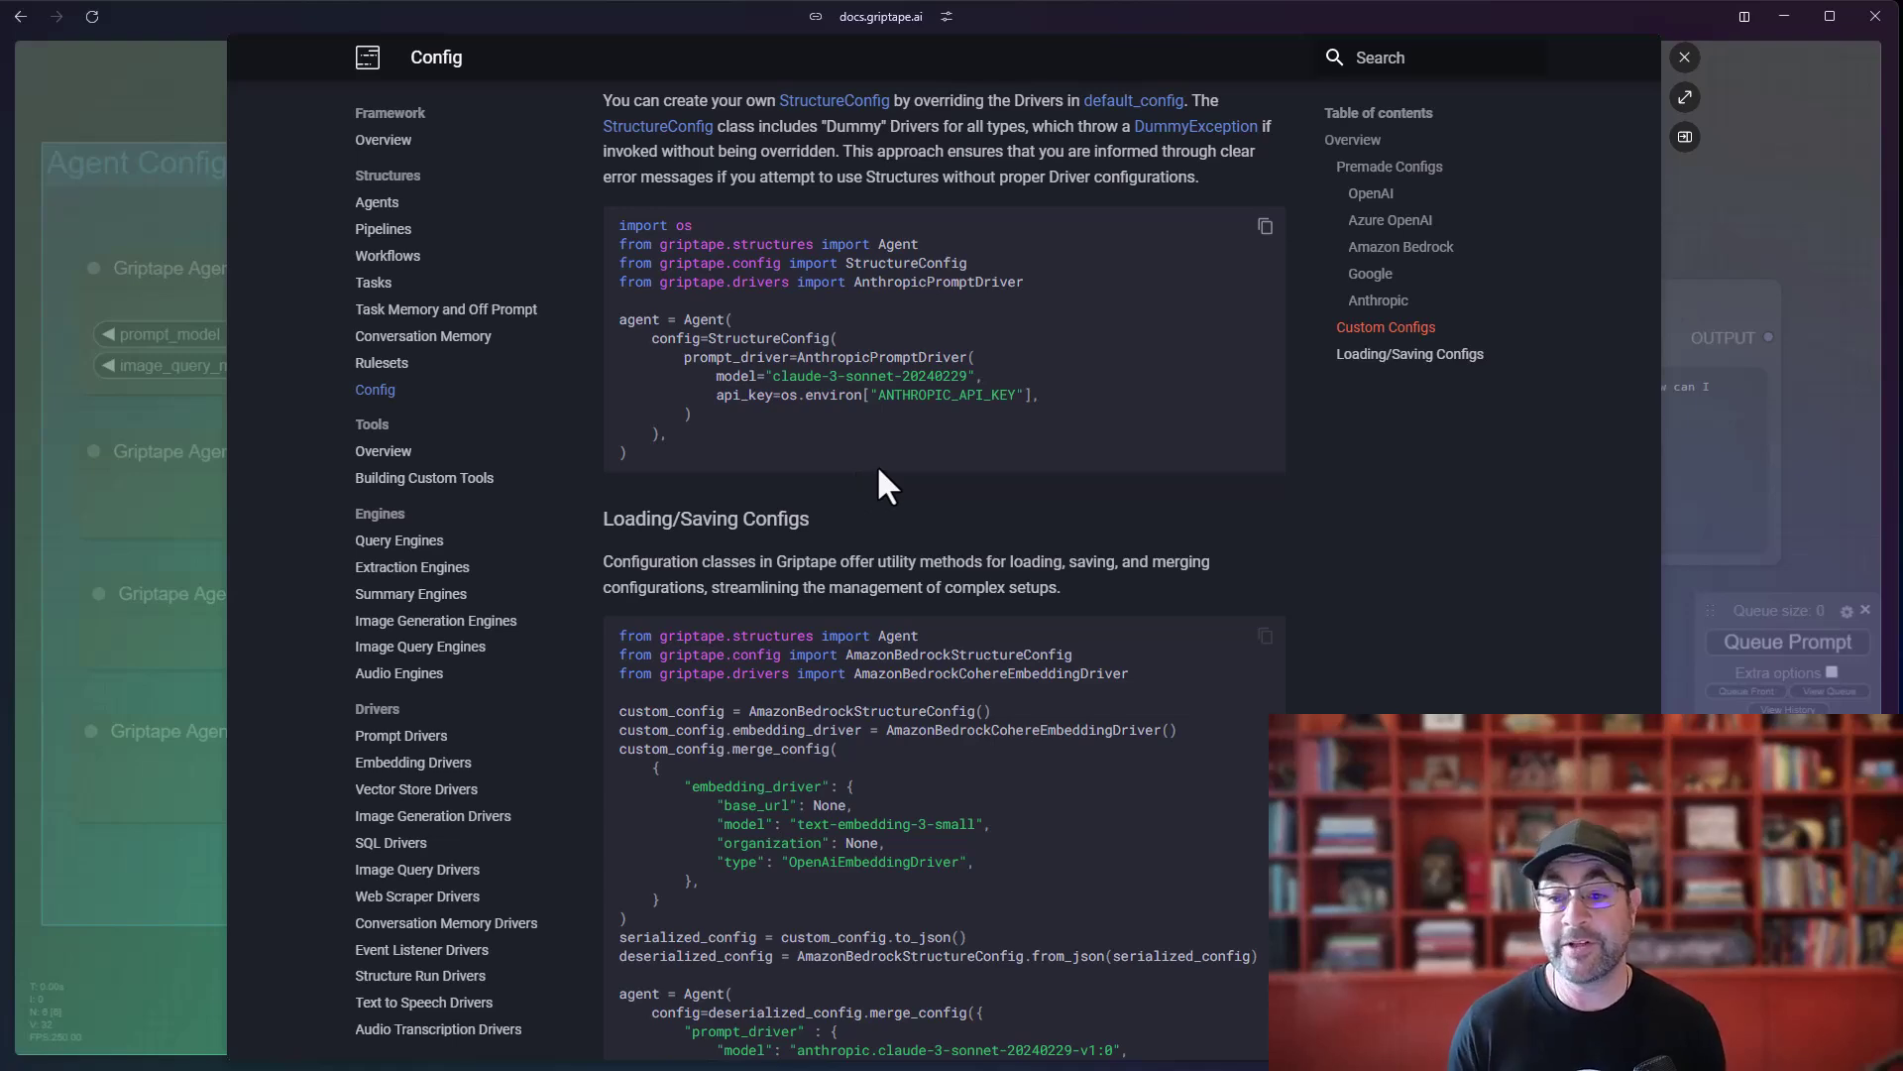
scroll(876, 464, up, 15)
scroll(849, 462, down, 1)
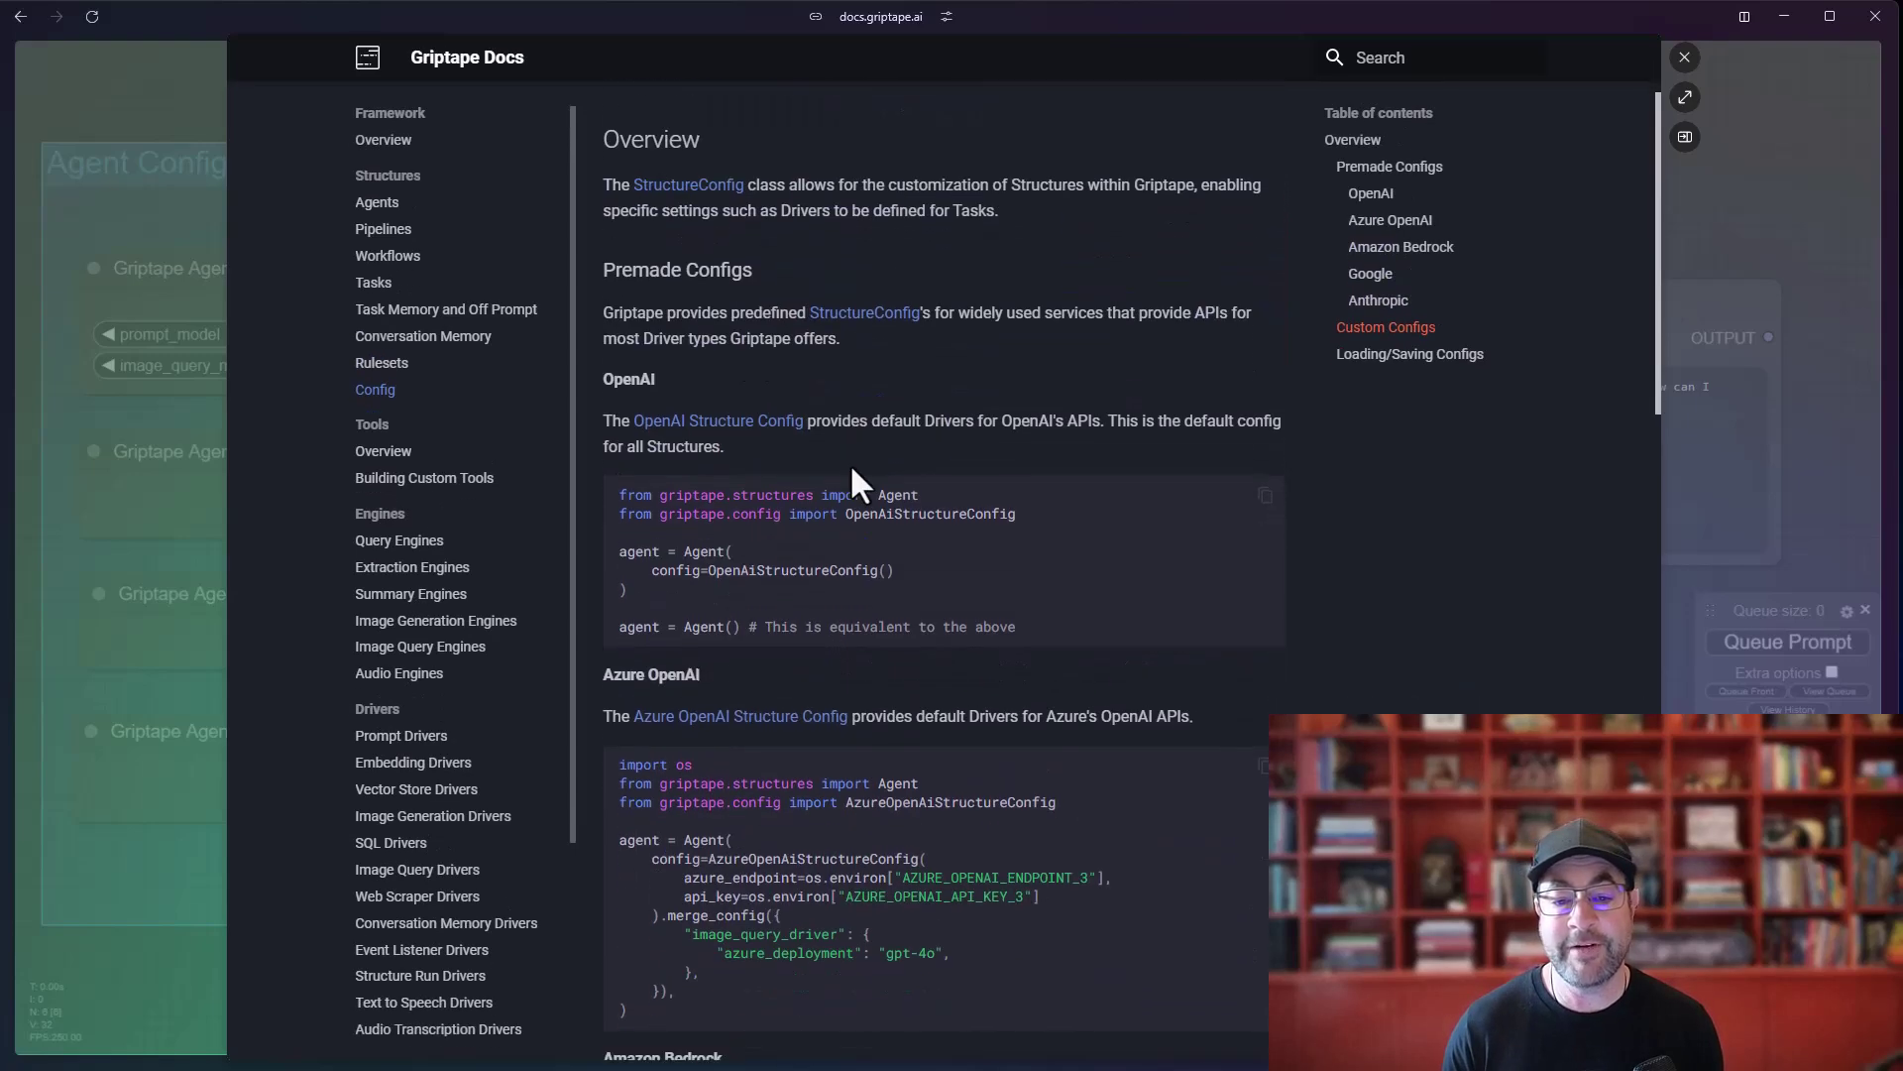
scroll(896, 440, down, 8)
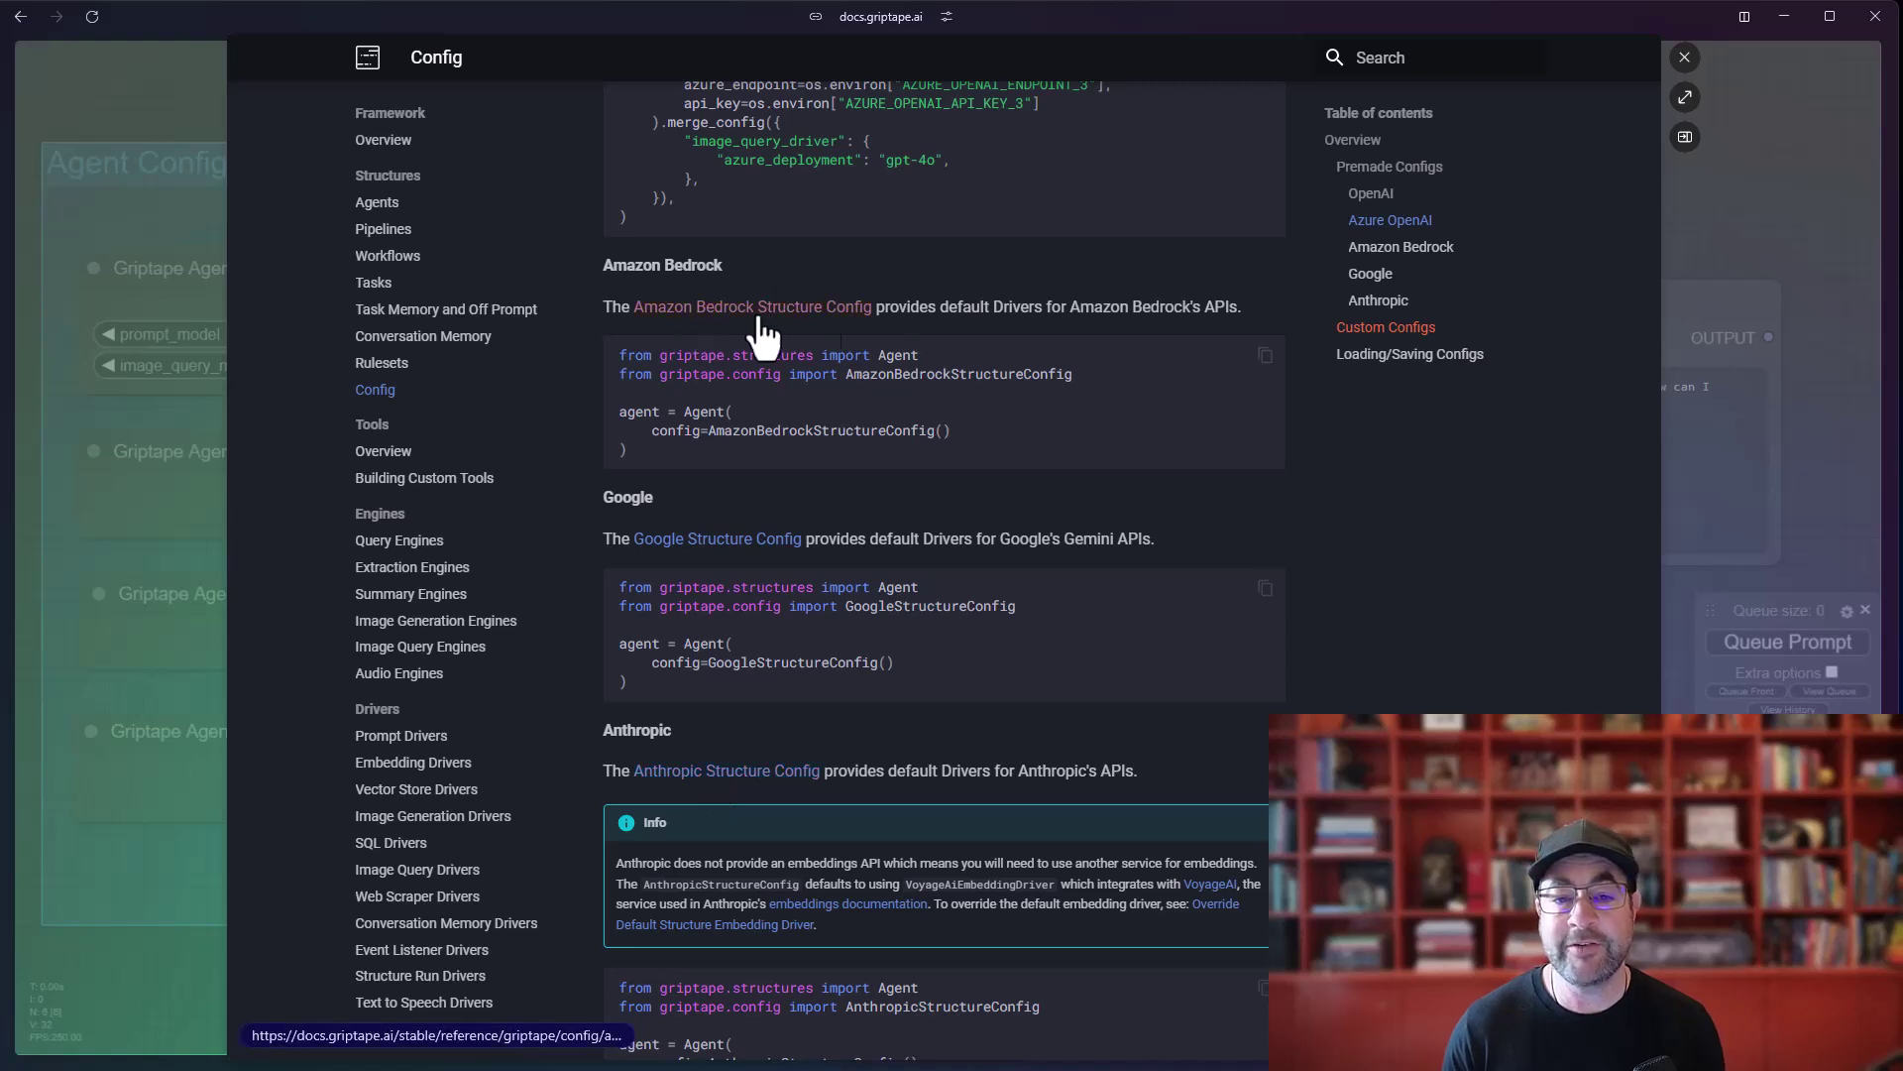
Step: Open the Amazon Bedrock Structure Config reference and highlight its image query and prompt driver Claude models
click(709, 320)
scroll(979, 443, down, 1)
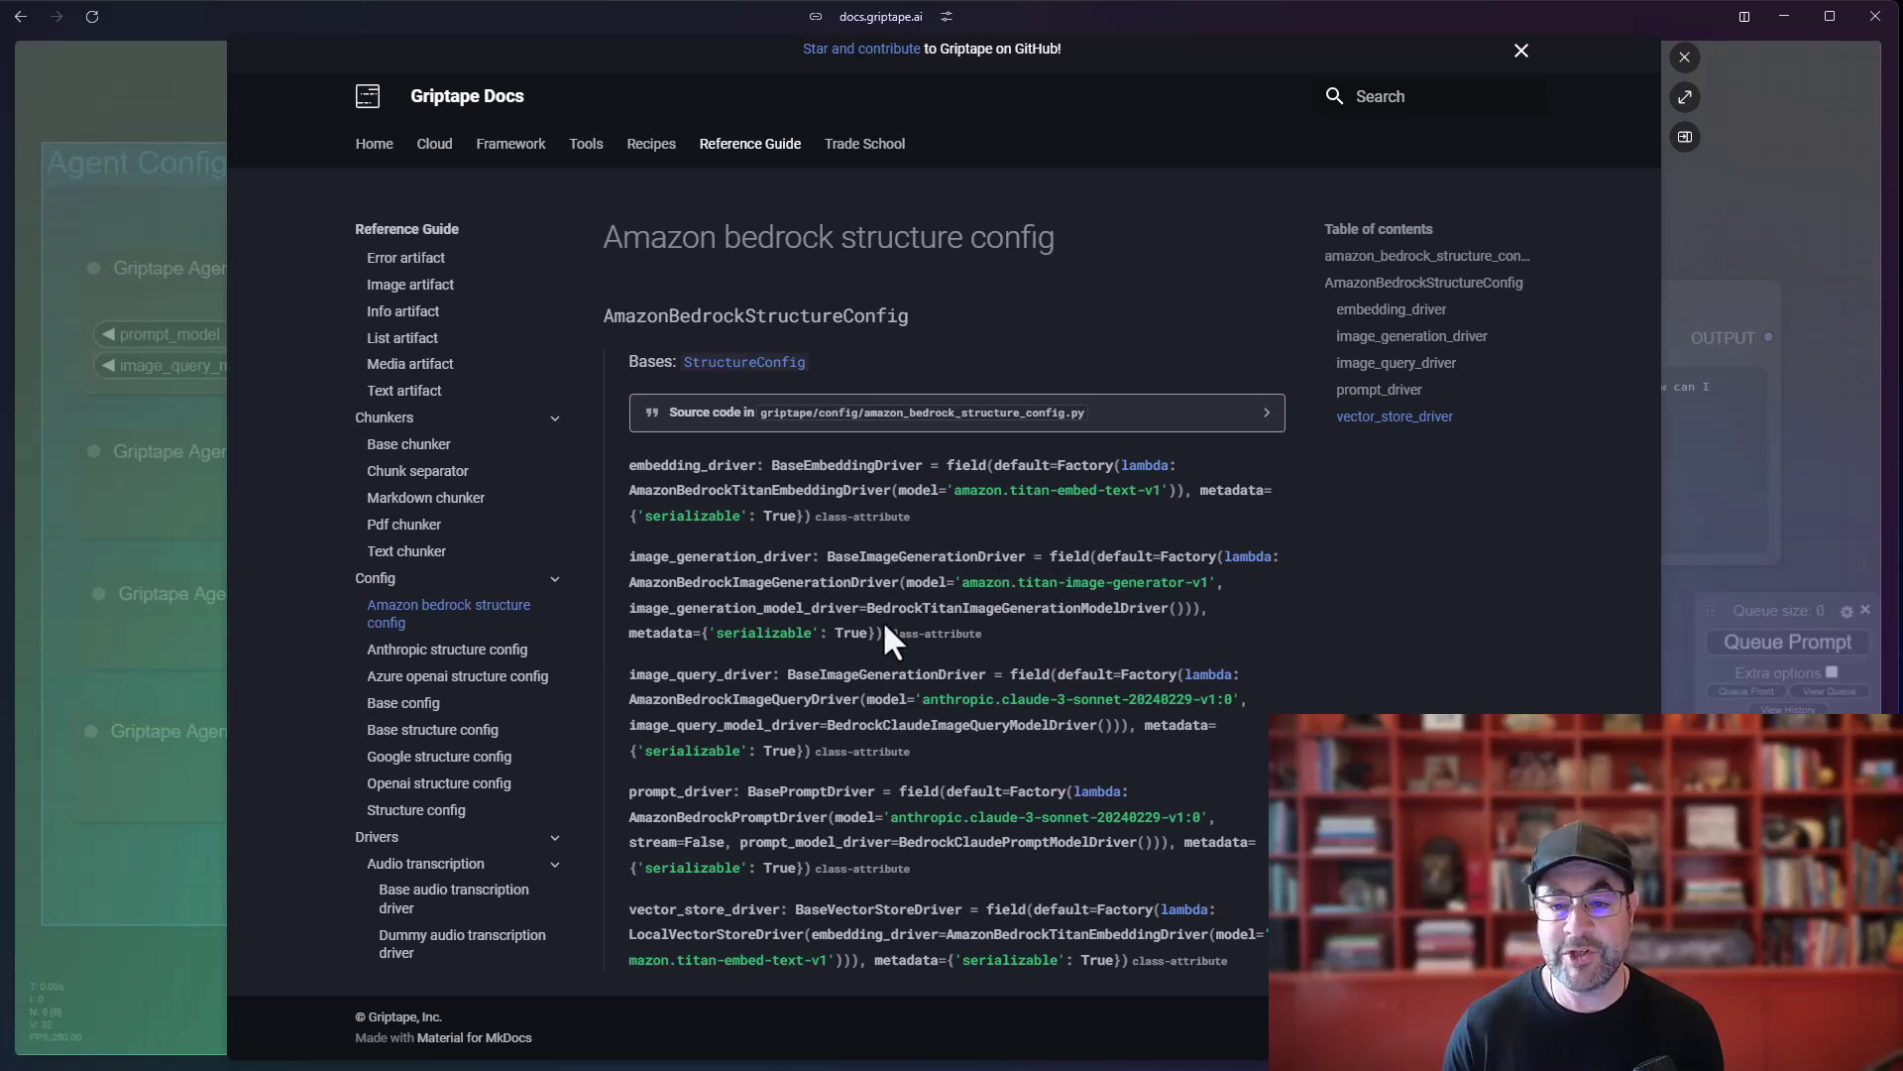
drag(922, 699, 1099, 699)
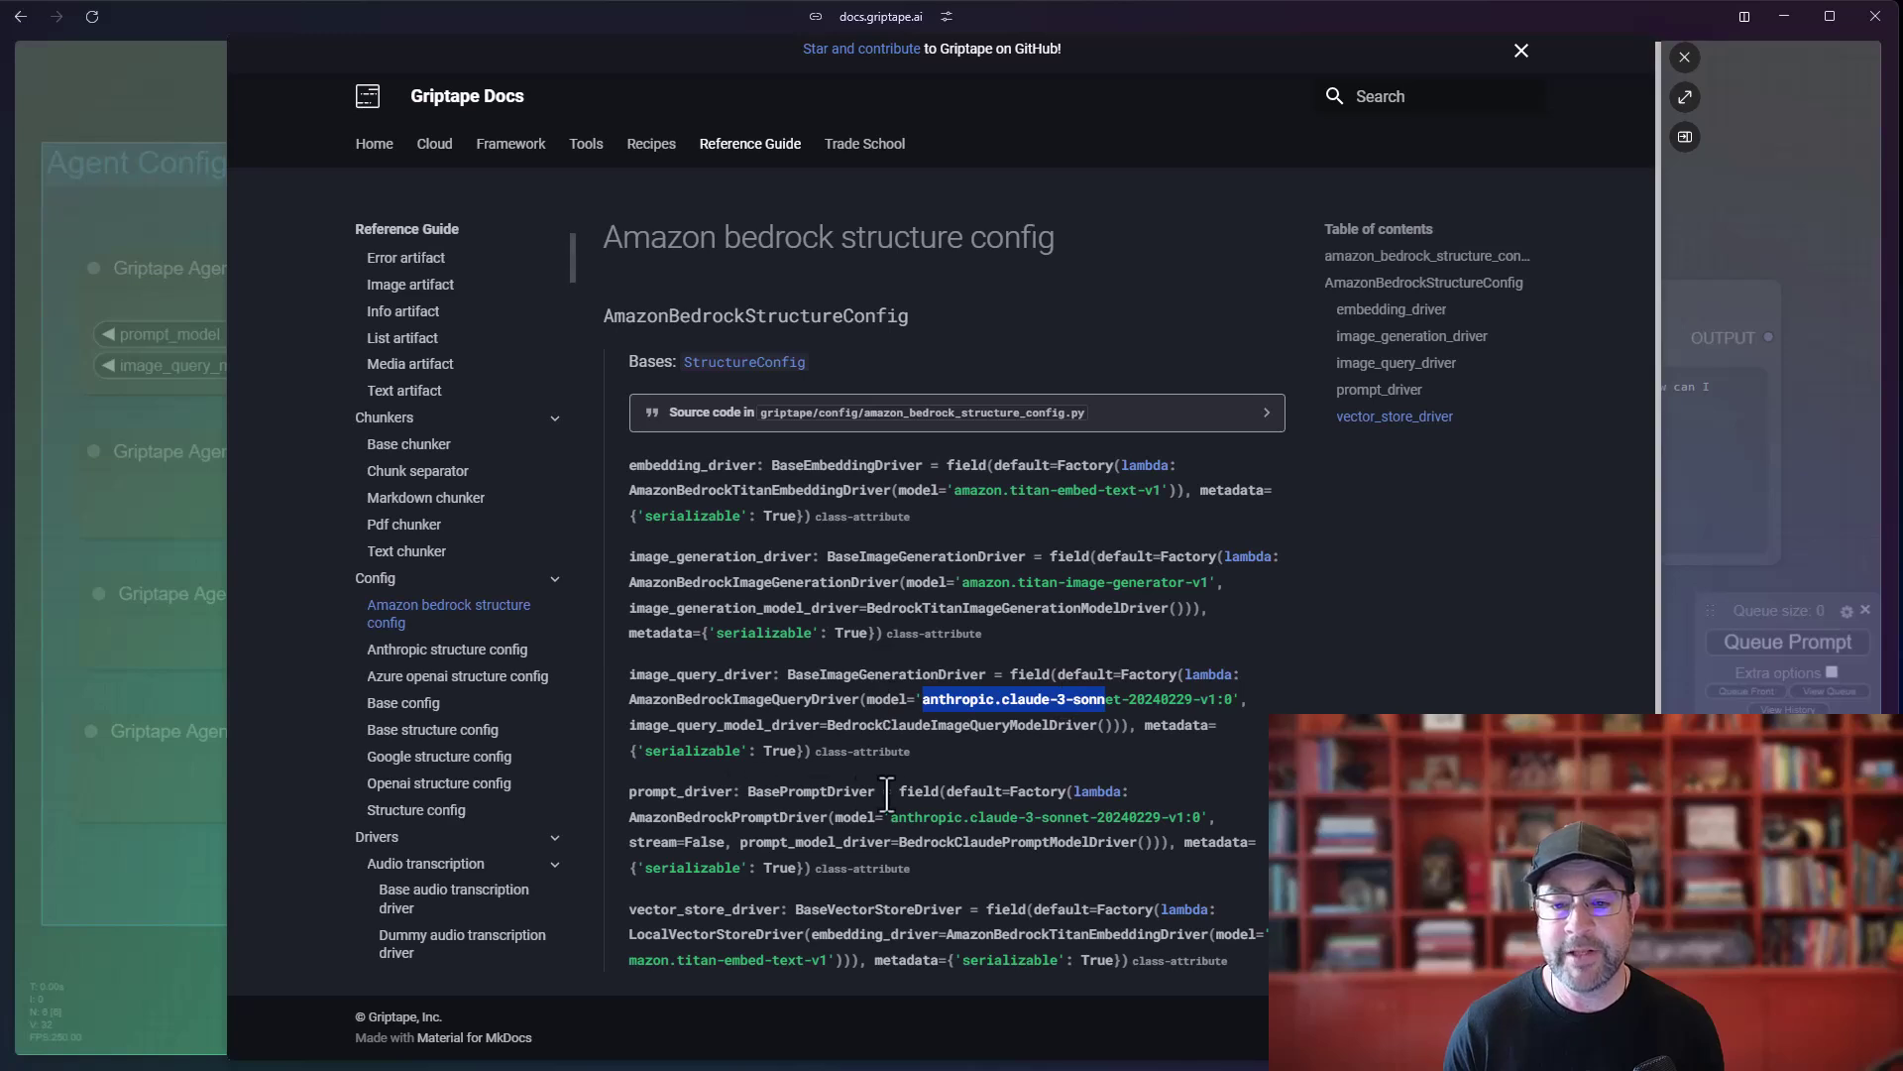
drag(885, 817, 1104, 823)
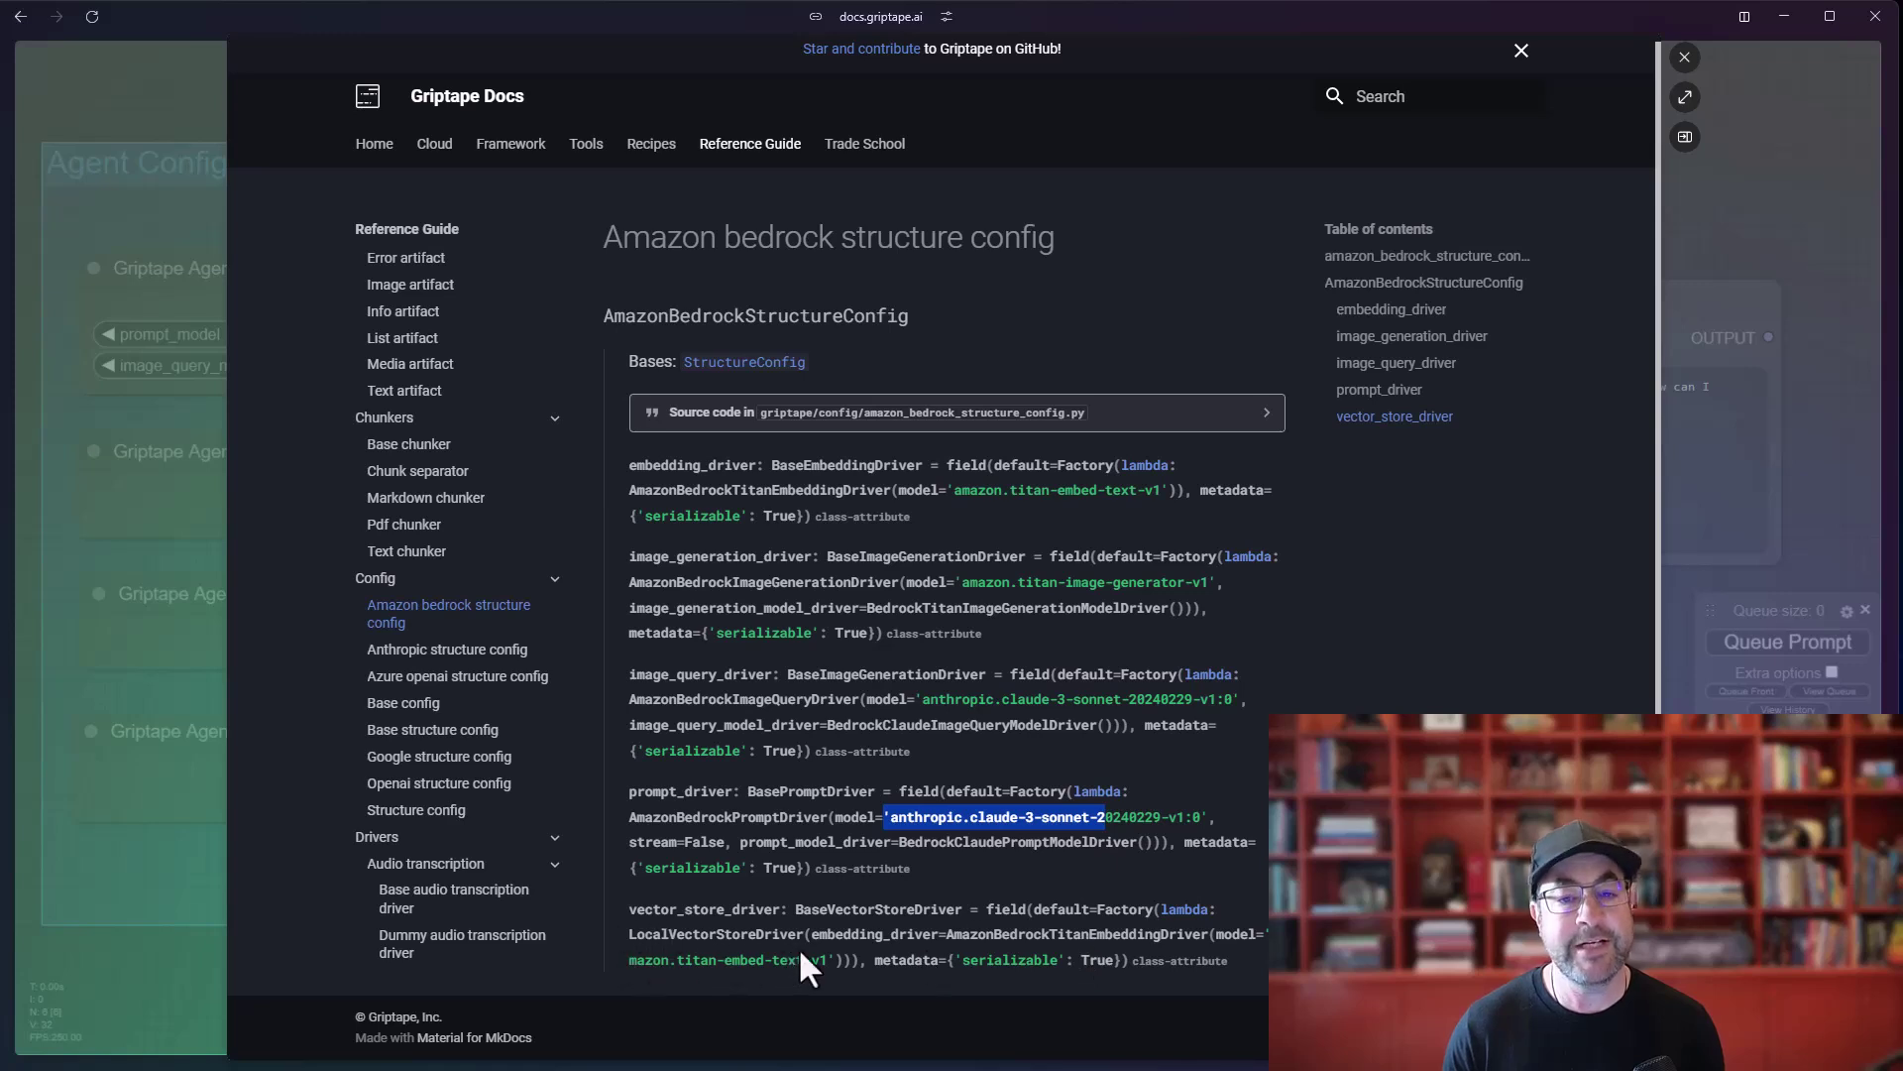
Step: Return to the Config page, close the docs overlay, and pan the graph slightly down
click(710, 365)
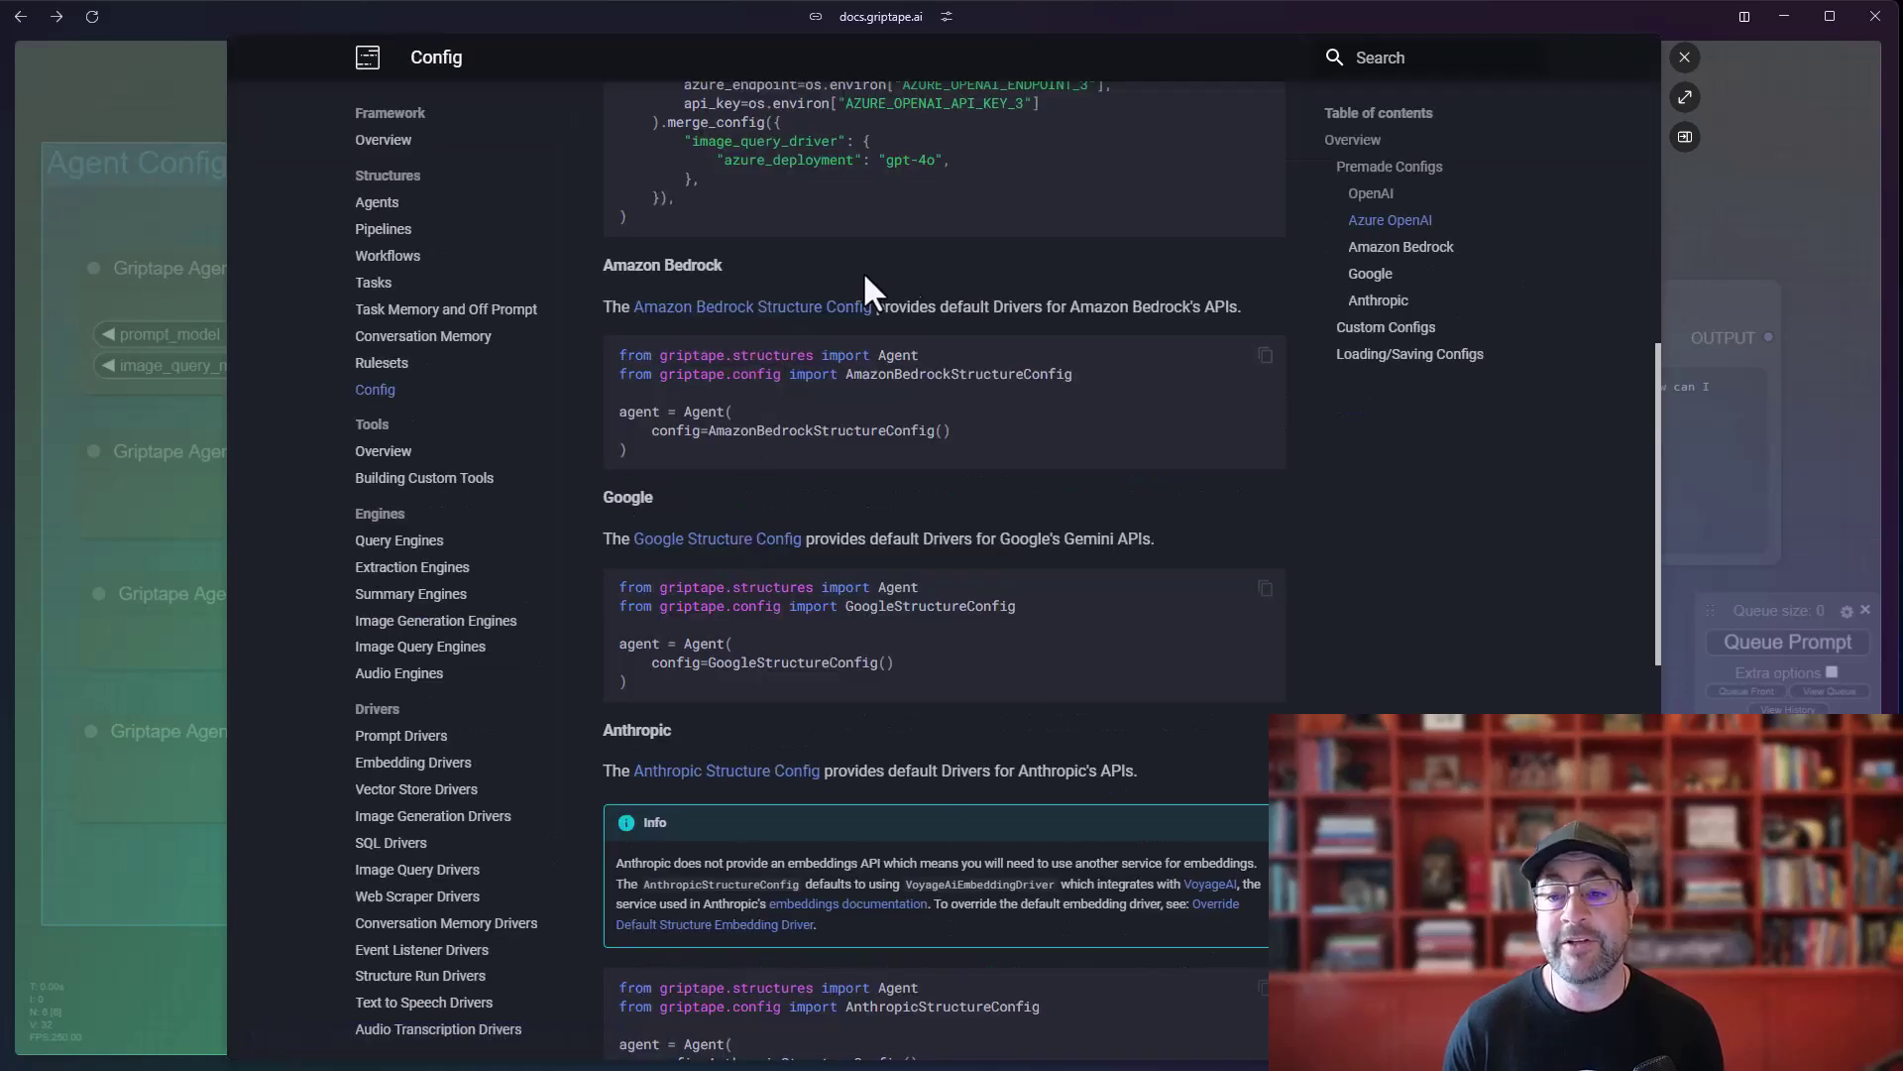
click(1684, 57)
mouse_move(702, 117)
mouse_down()
mouse_move(764, 132)
mouse_move(688, 140)
mouse_up()
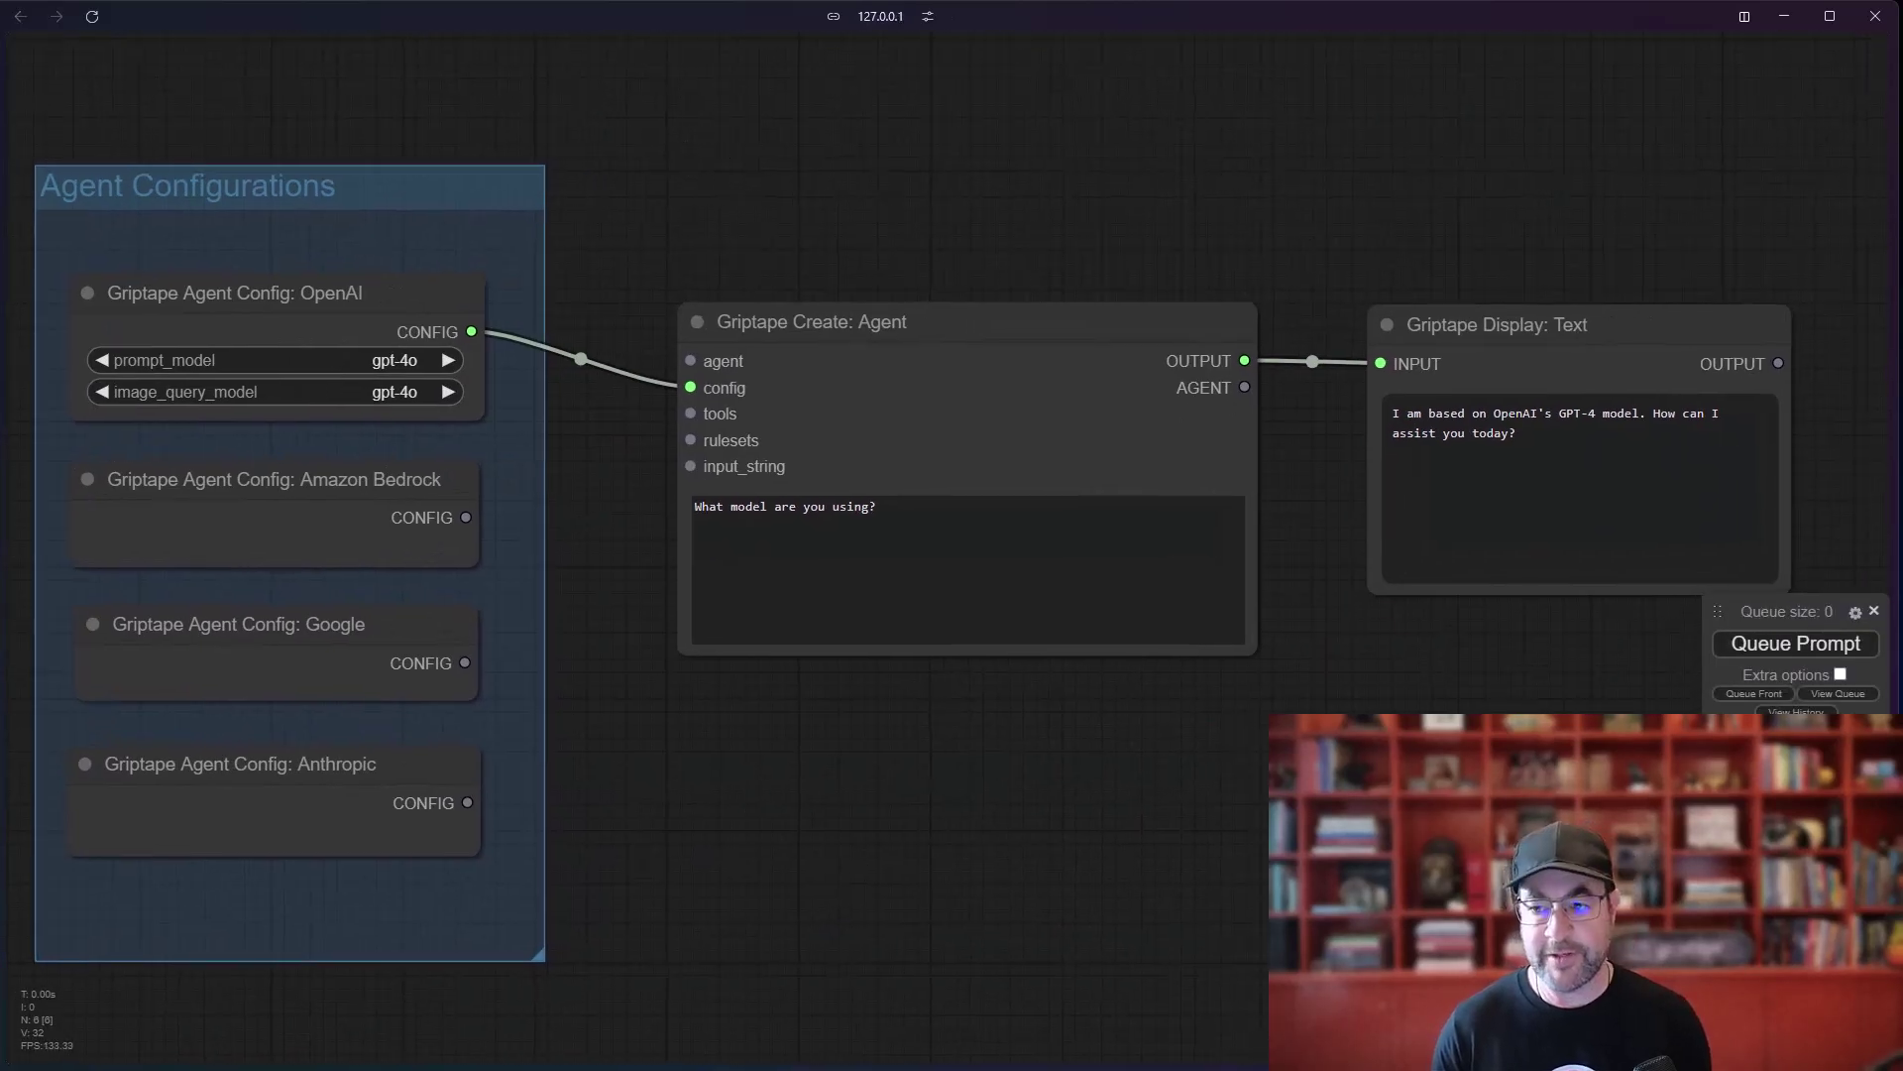
Step: Clear the workflow and add a Griptape Create: Agent node from Add Node > Griptape > Agent
click(1796, 853)
key(Return)
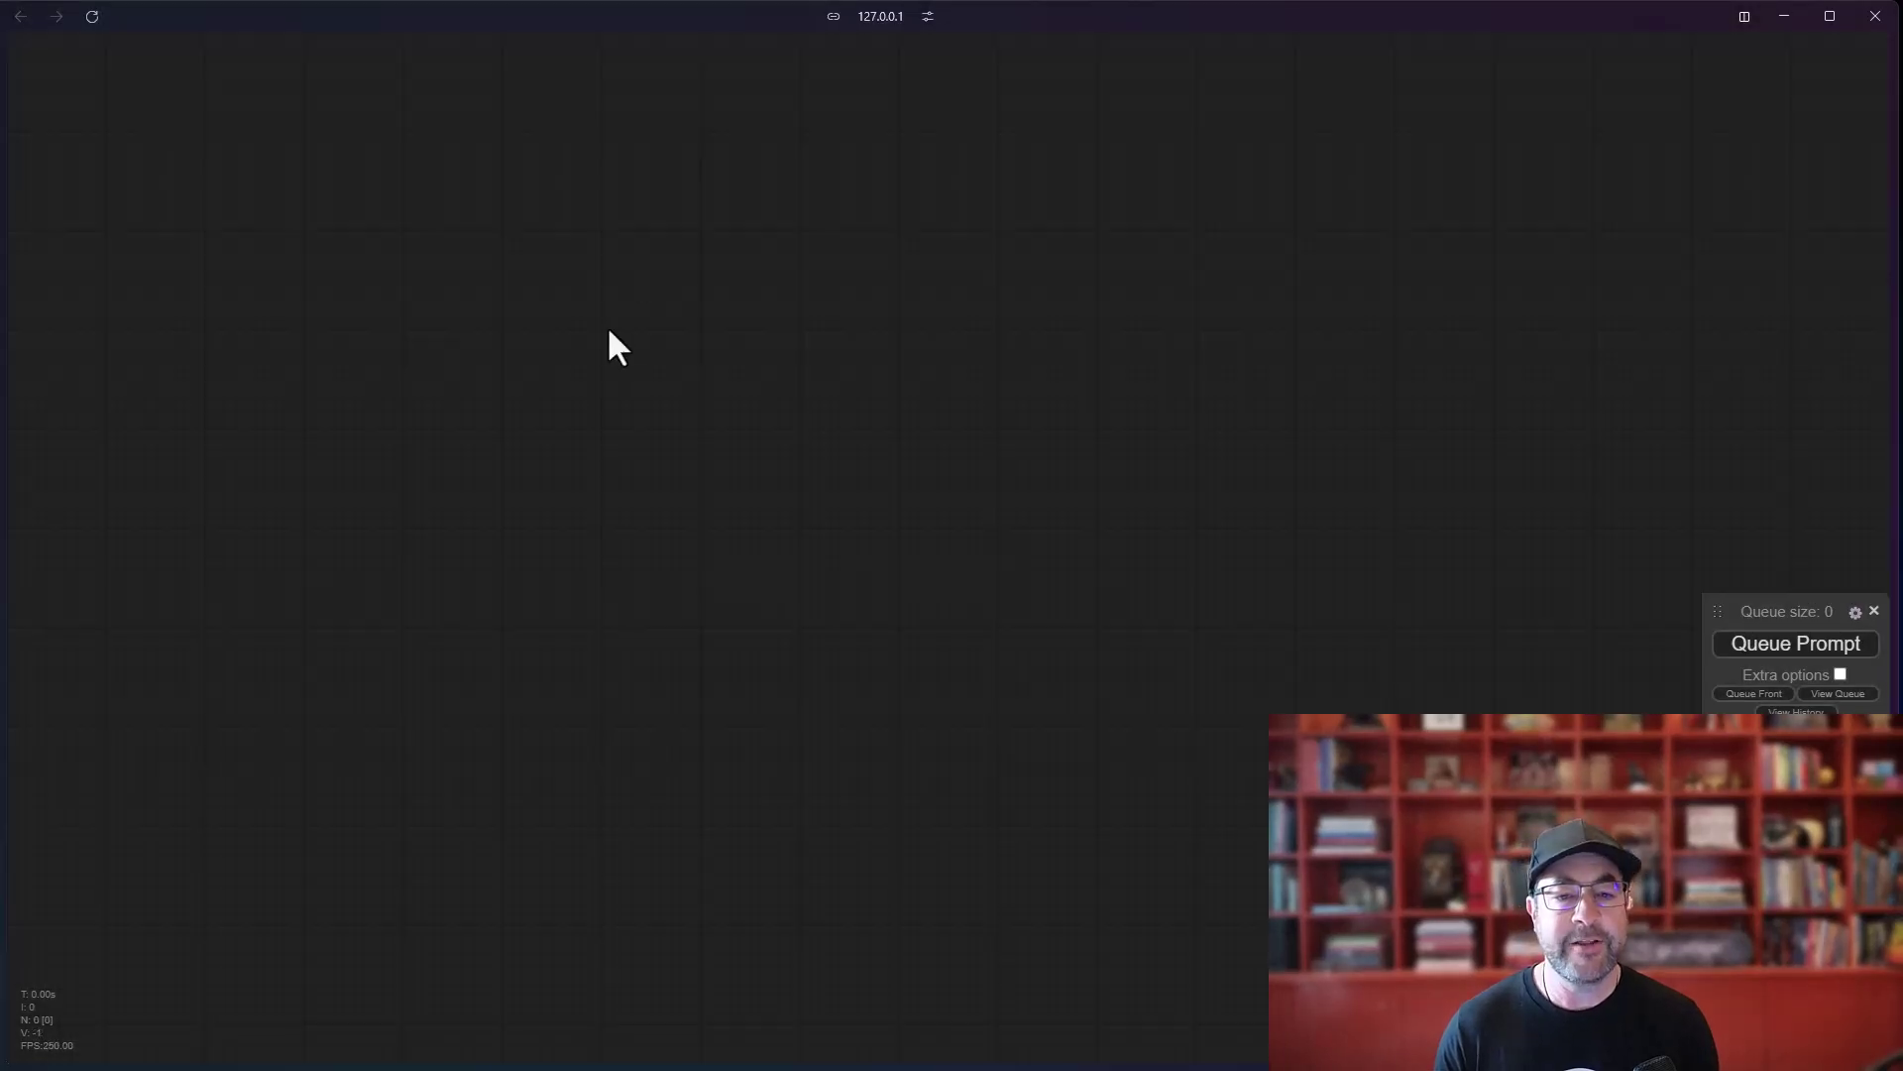
right_click(540, 307)
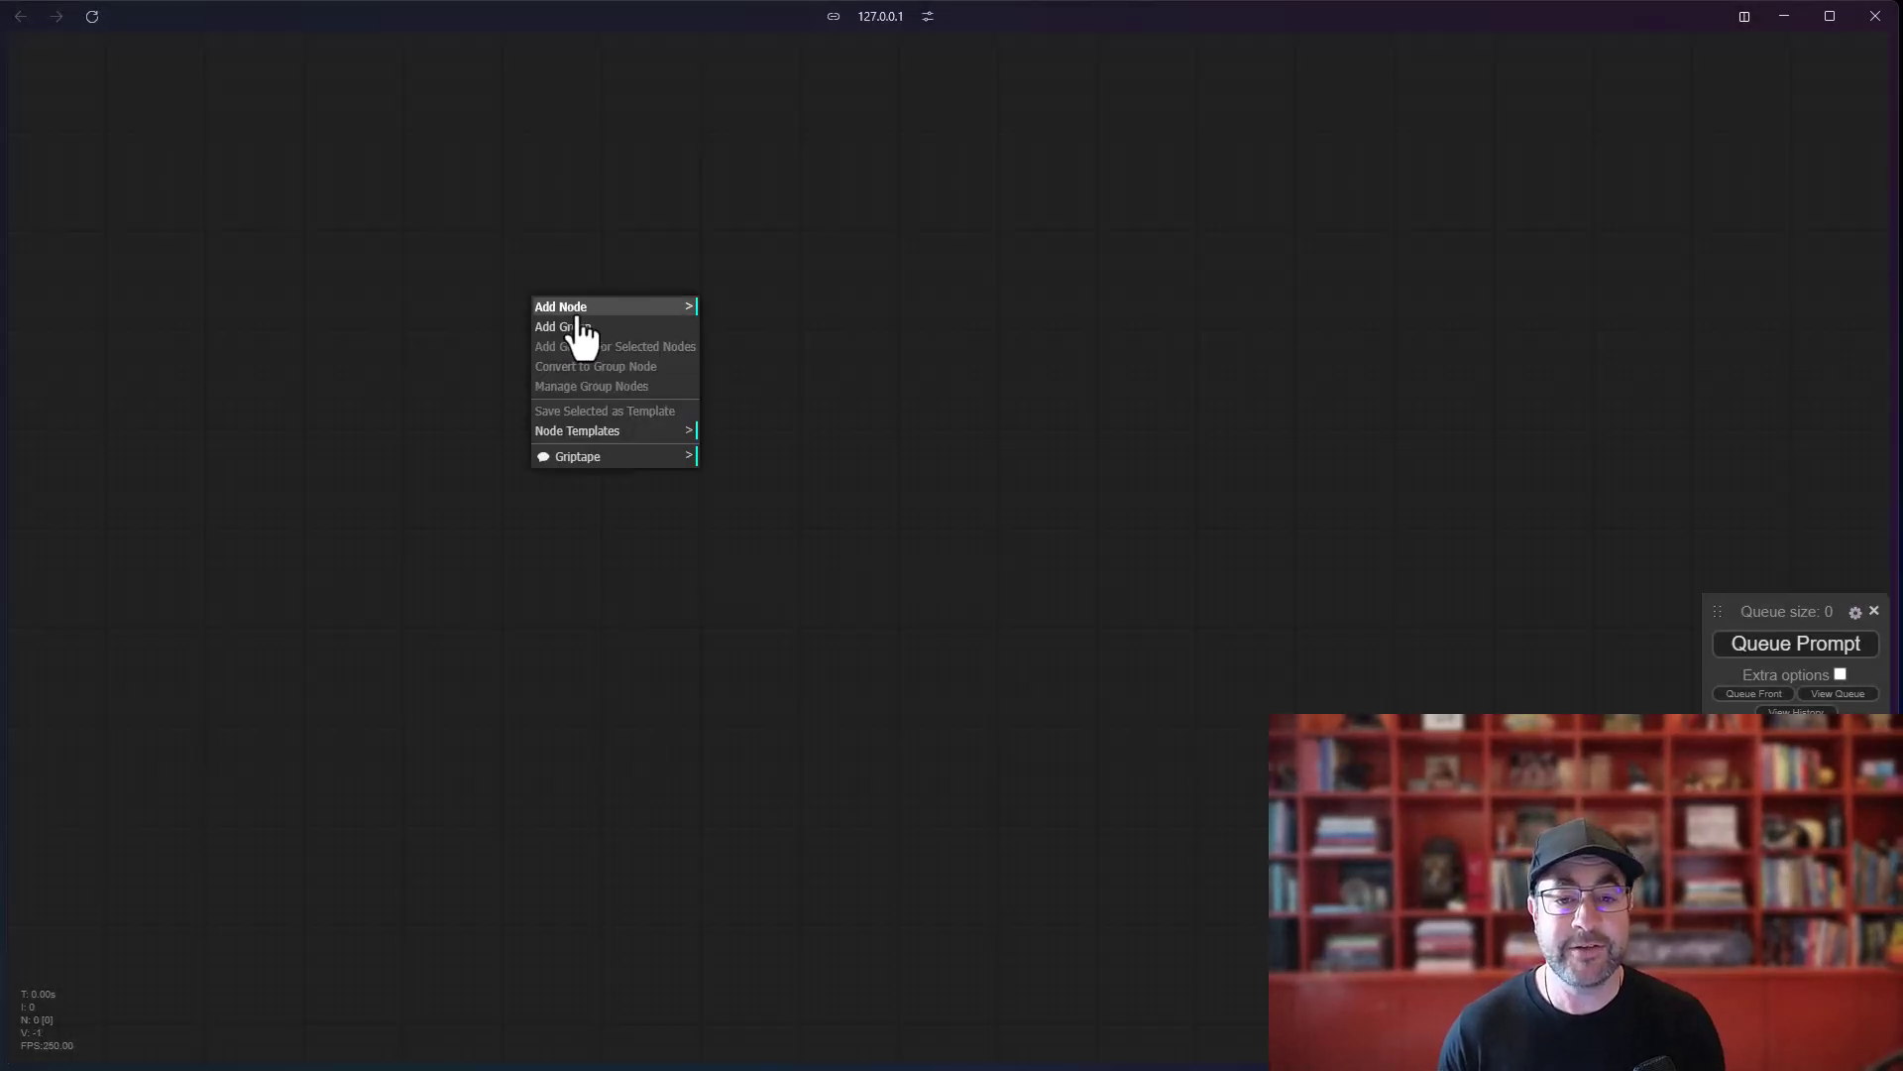
click(577, 311)
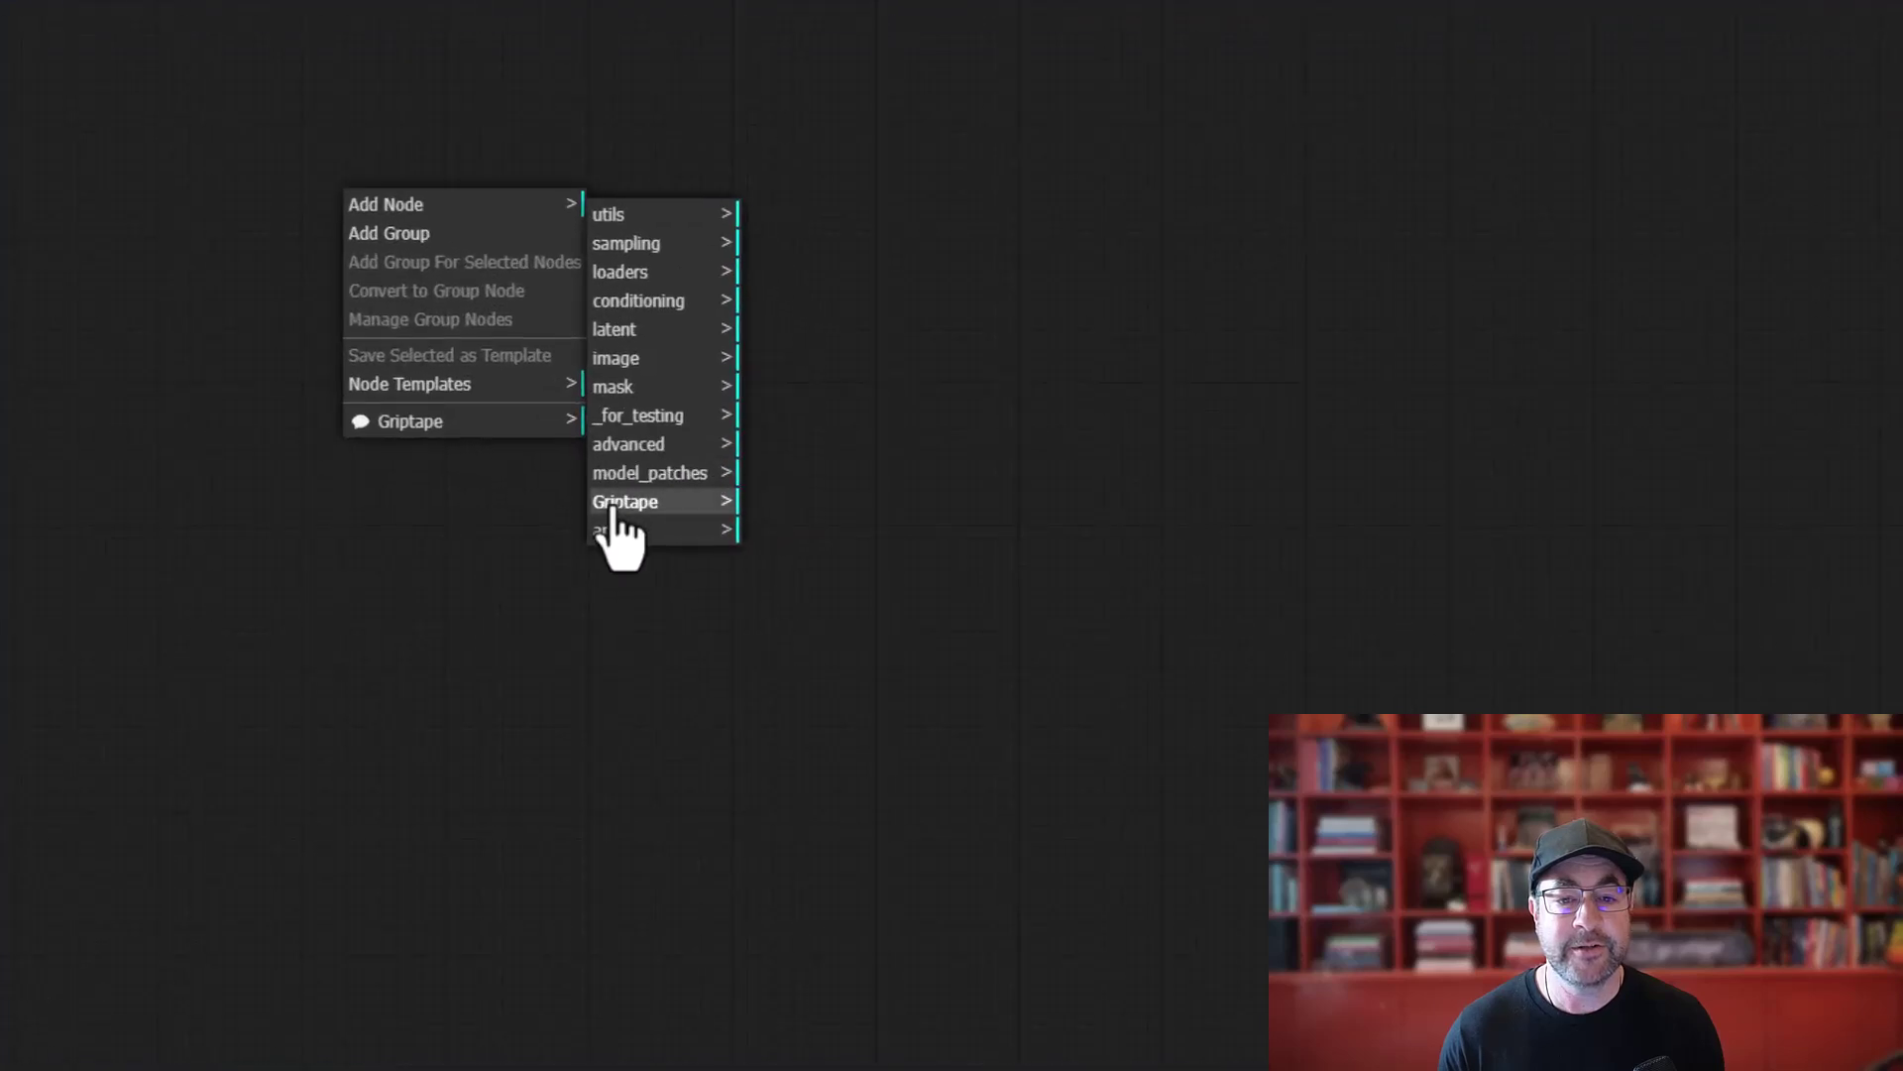
click(728, 513)
click(819, 302)
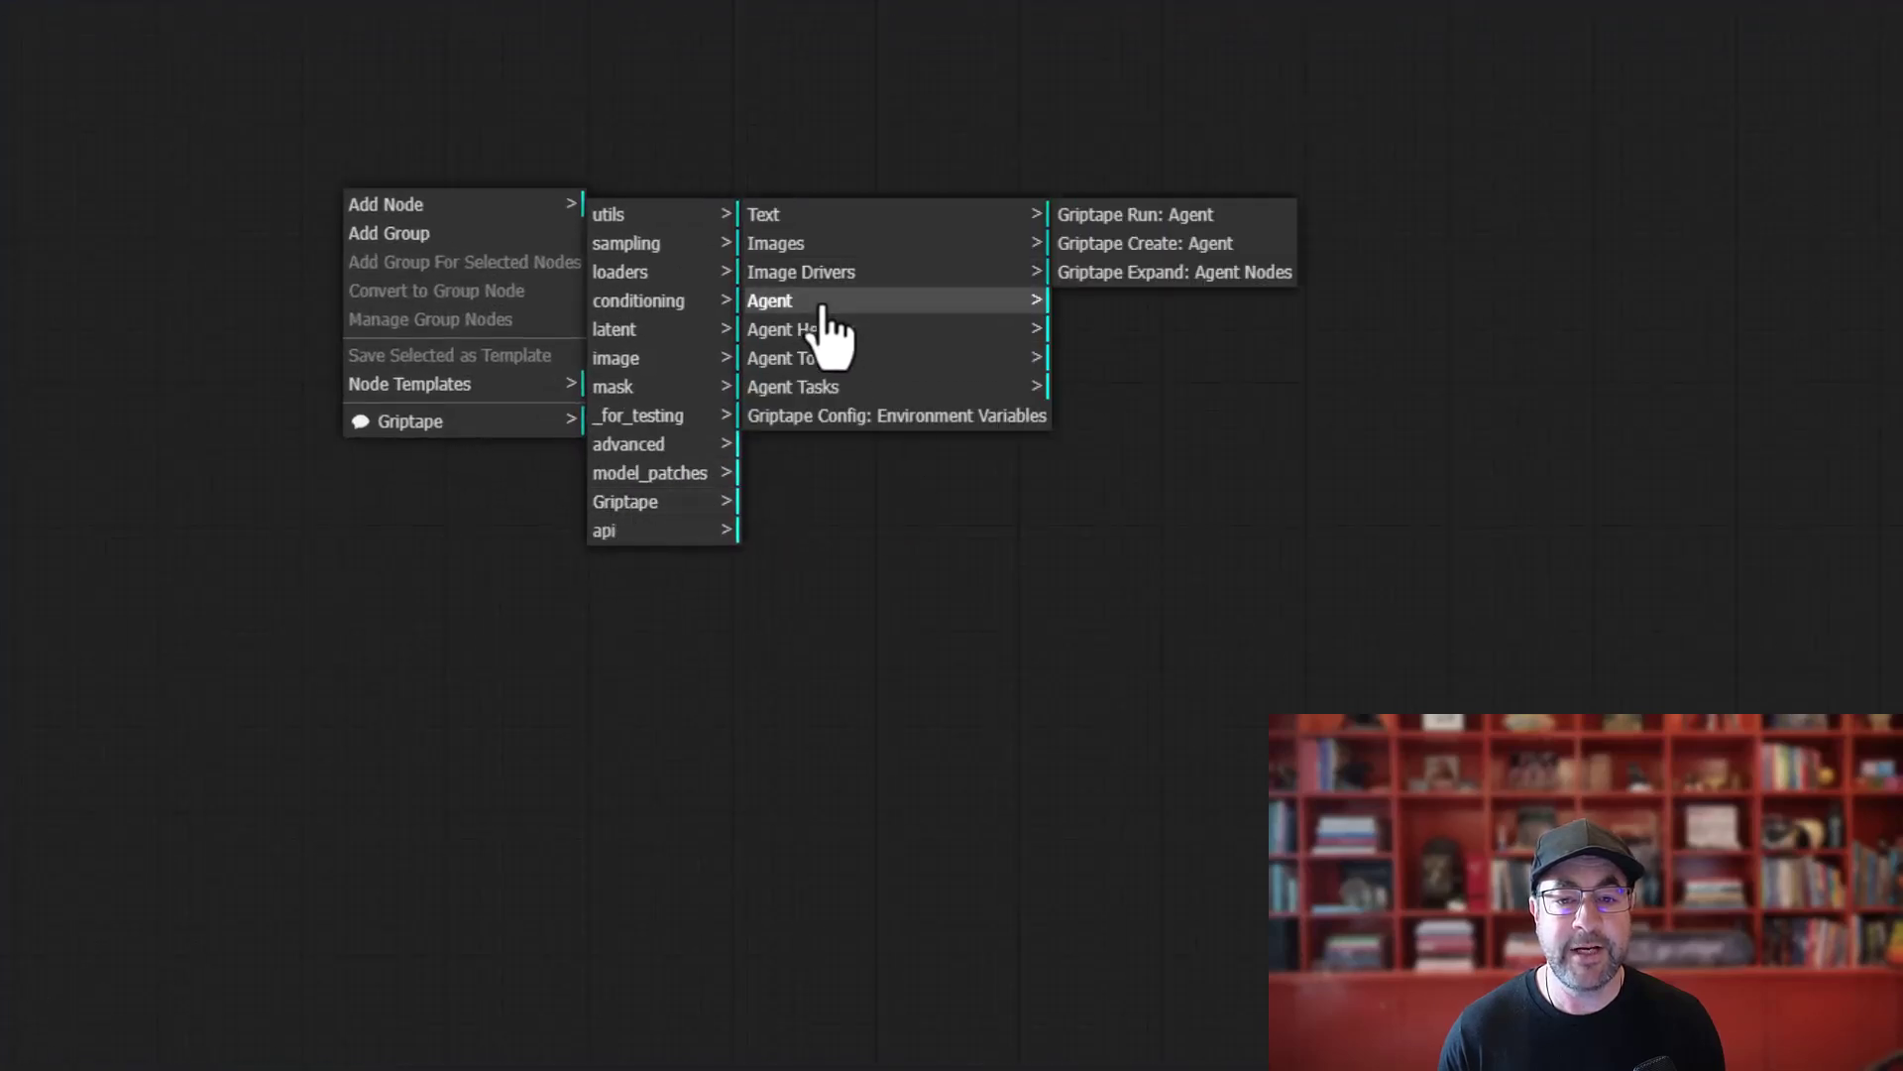
click(1190, 253)
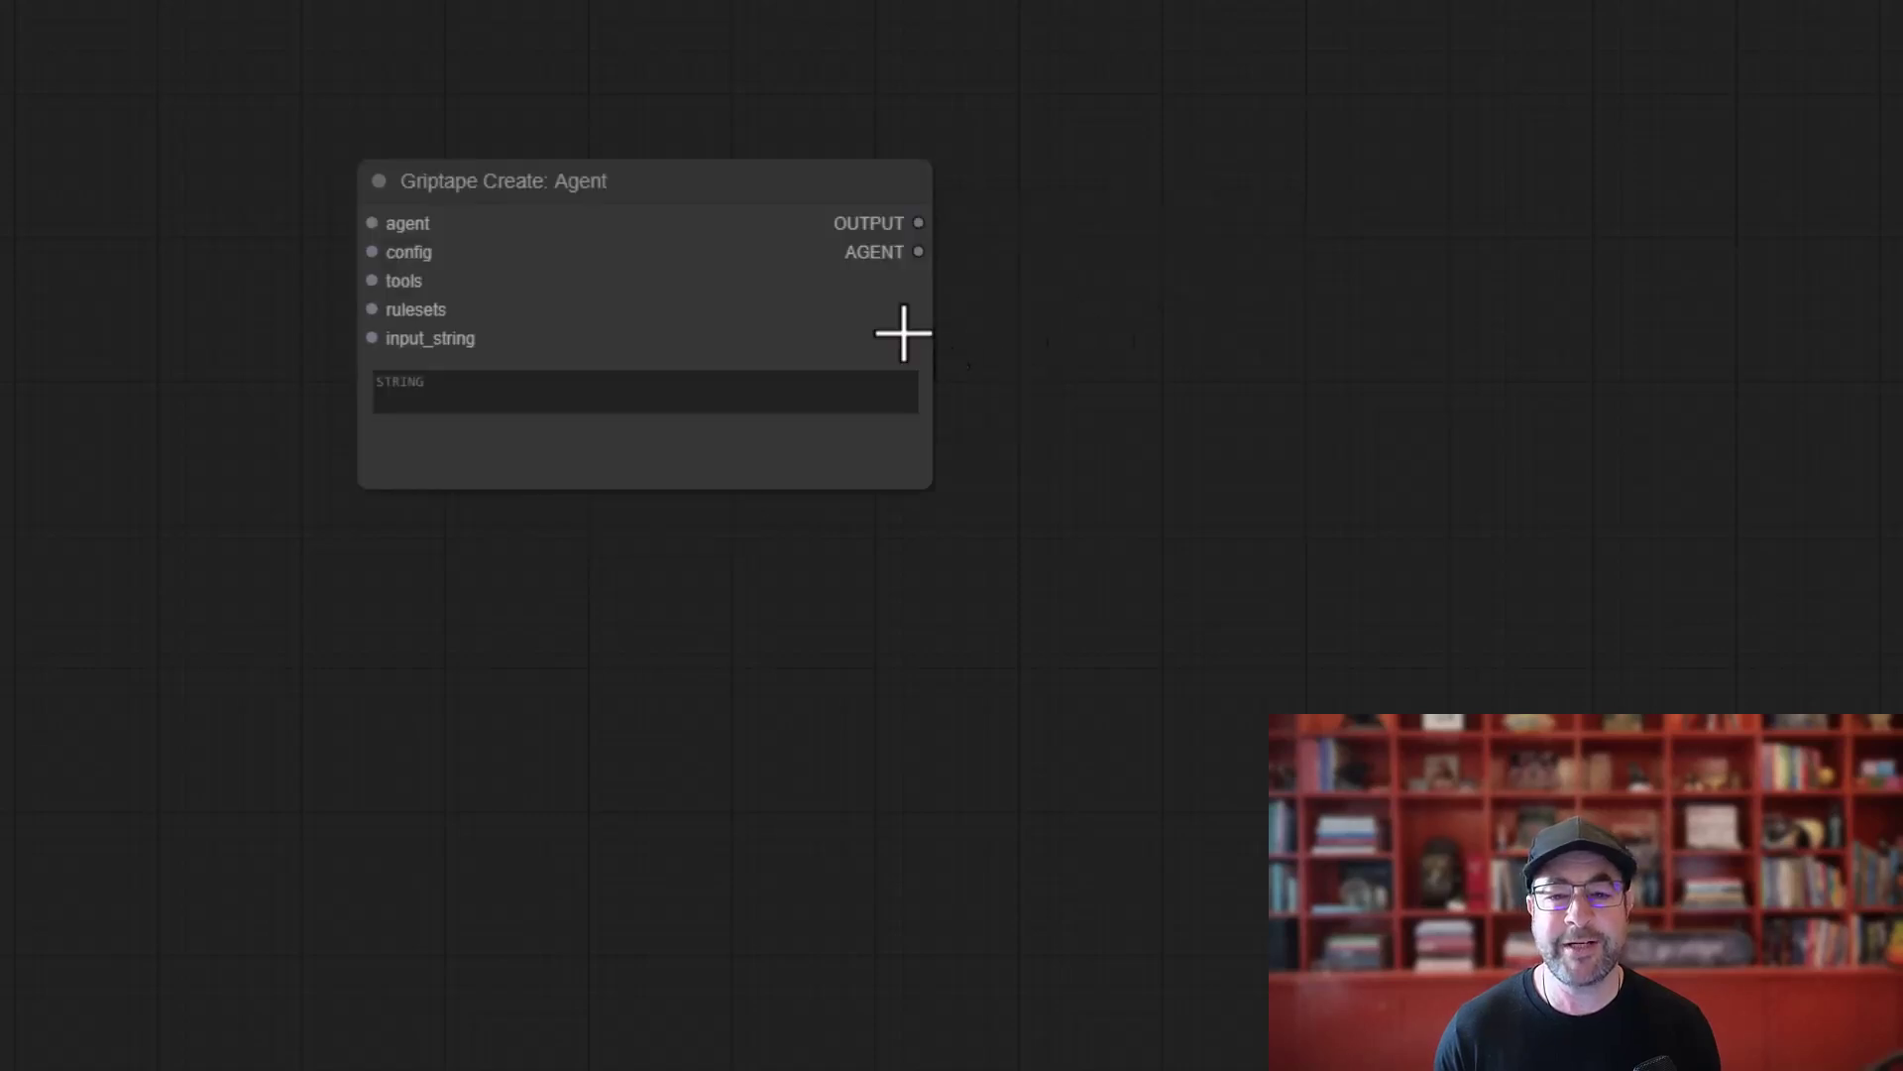
Step: Position the Create: Agent node further right on the canvas
scroll(468, 276, up, 5)
drag(659, 204, 710, 271)
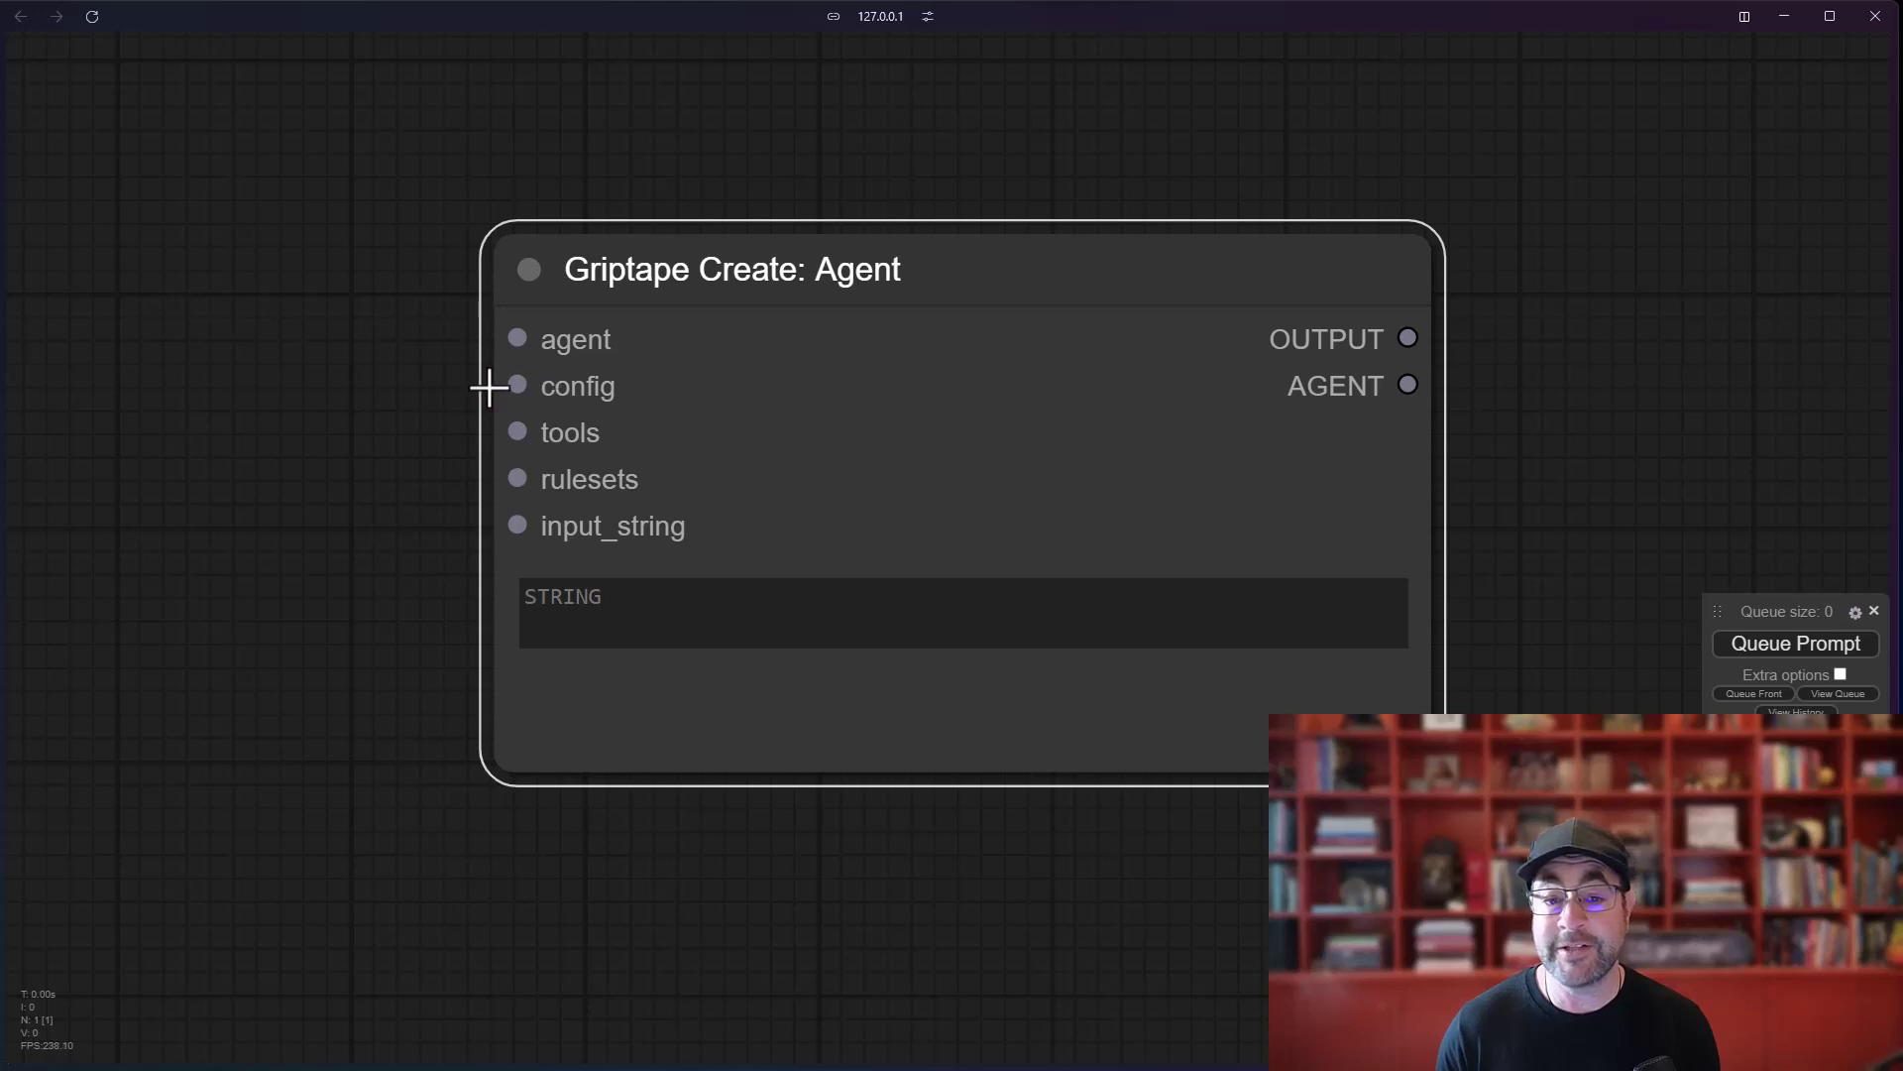
scroll(555, 382, down, 3)
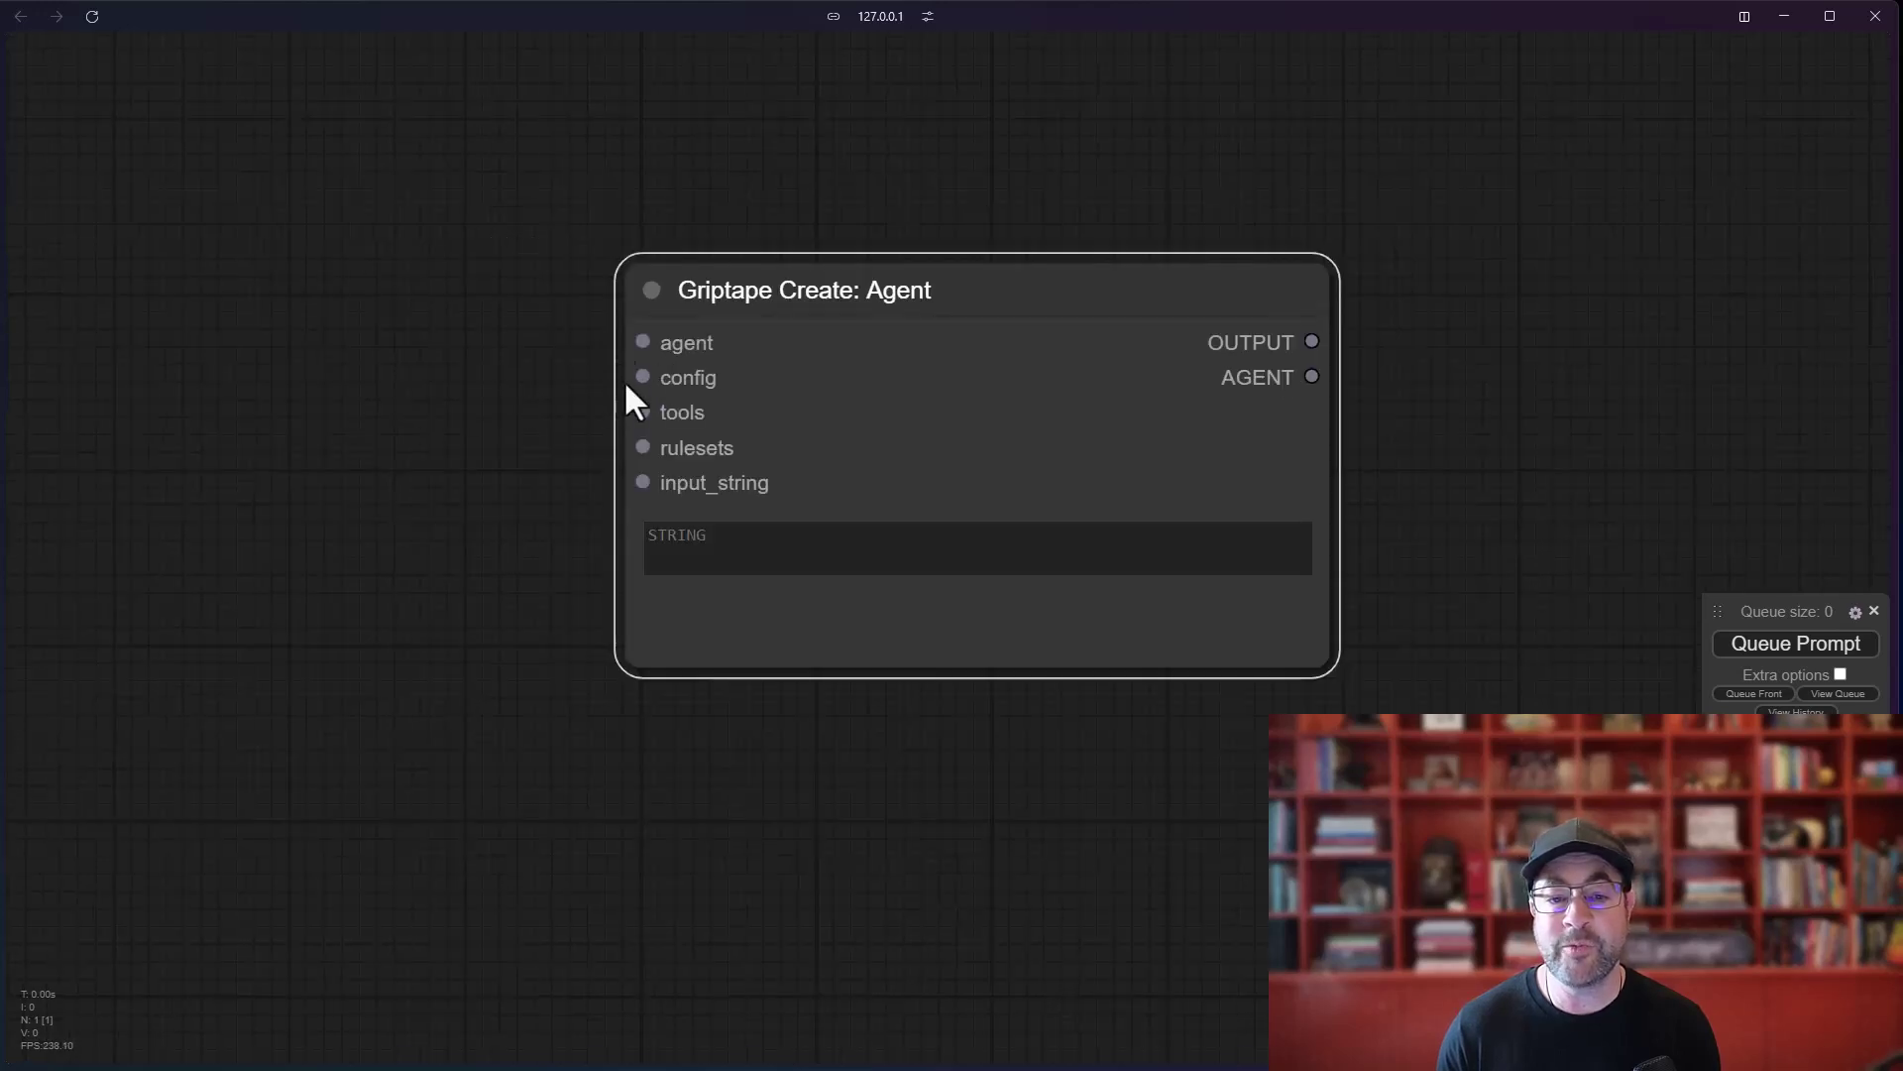
drag(345, 438, 620, 428)
Step: Add a Griptape Agent Config: OpenAI node from Agent Helpers and place it left of the agent
right_click(383, 369)
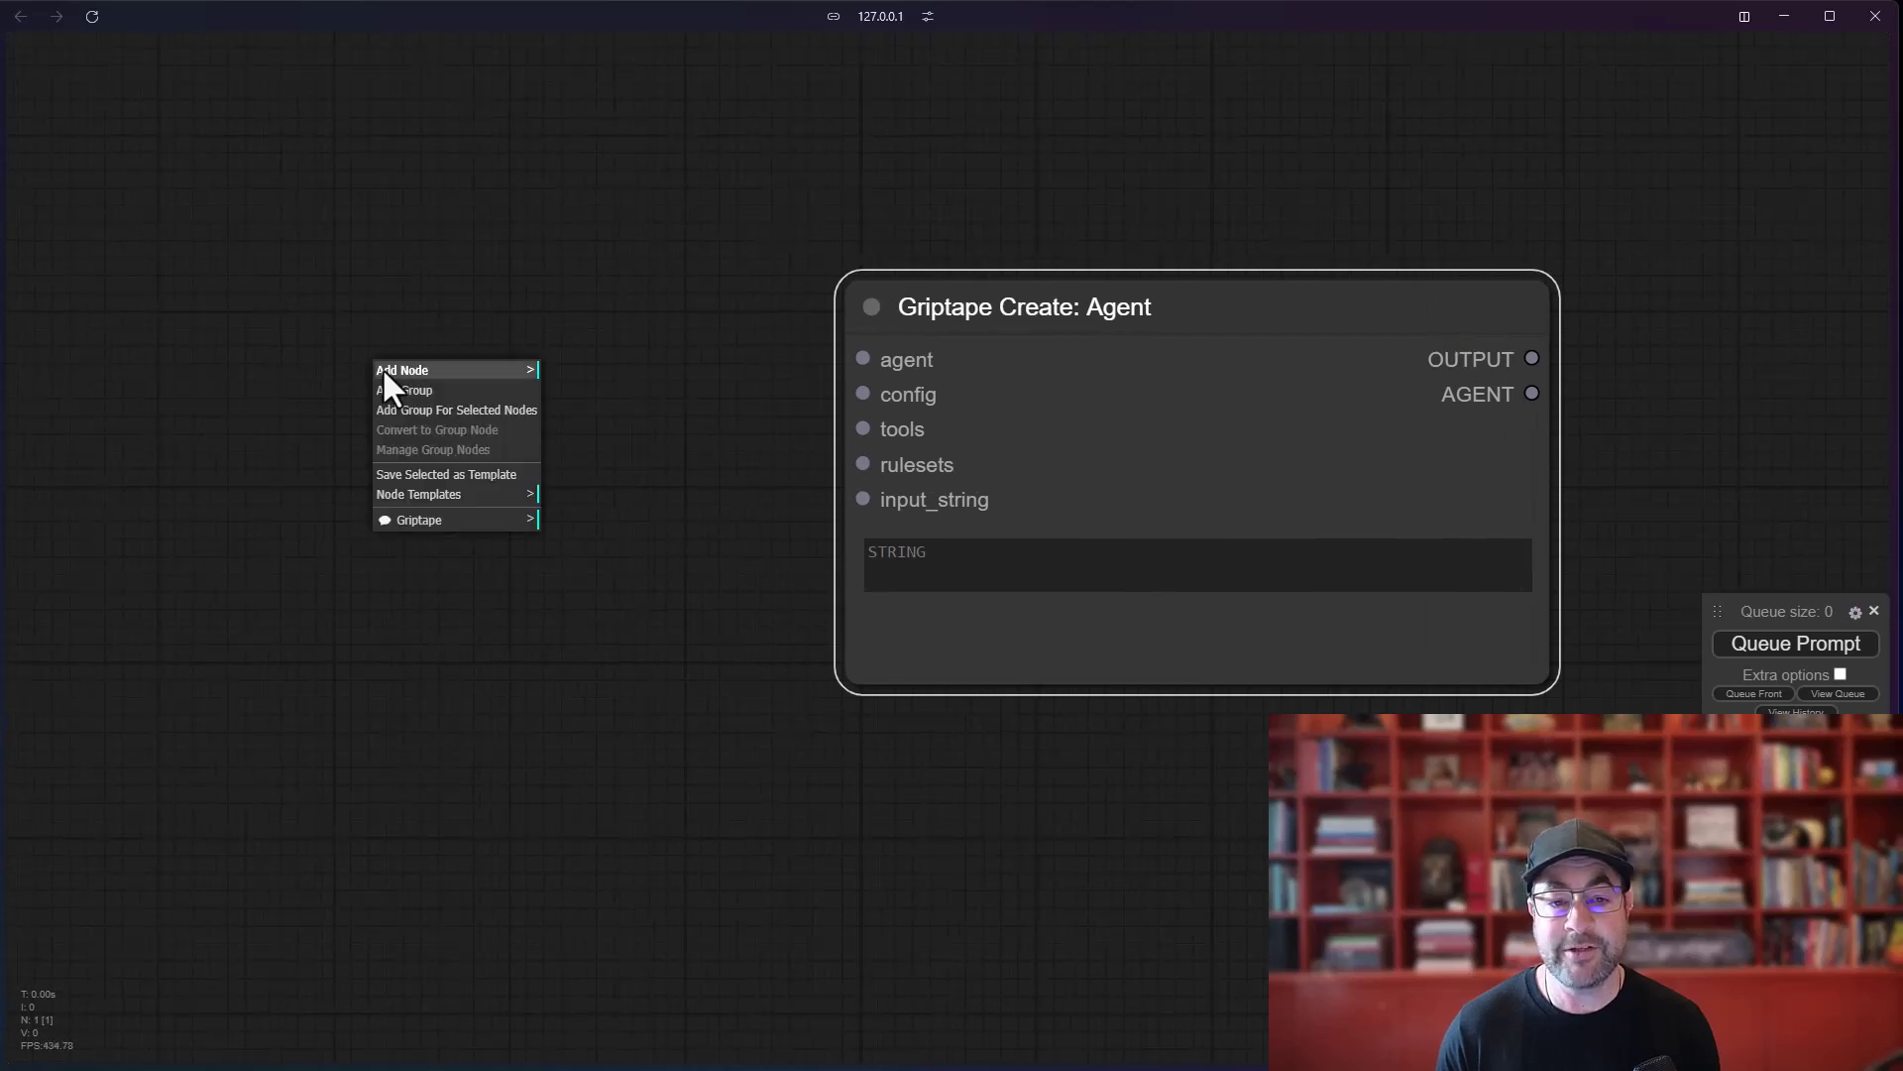
click(411, 371)
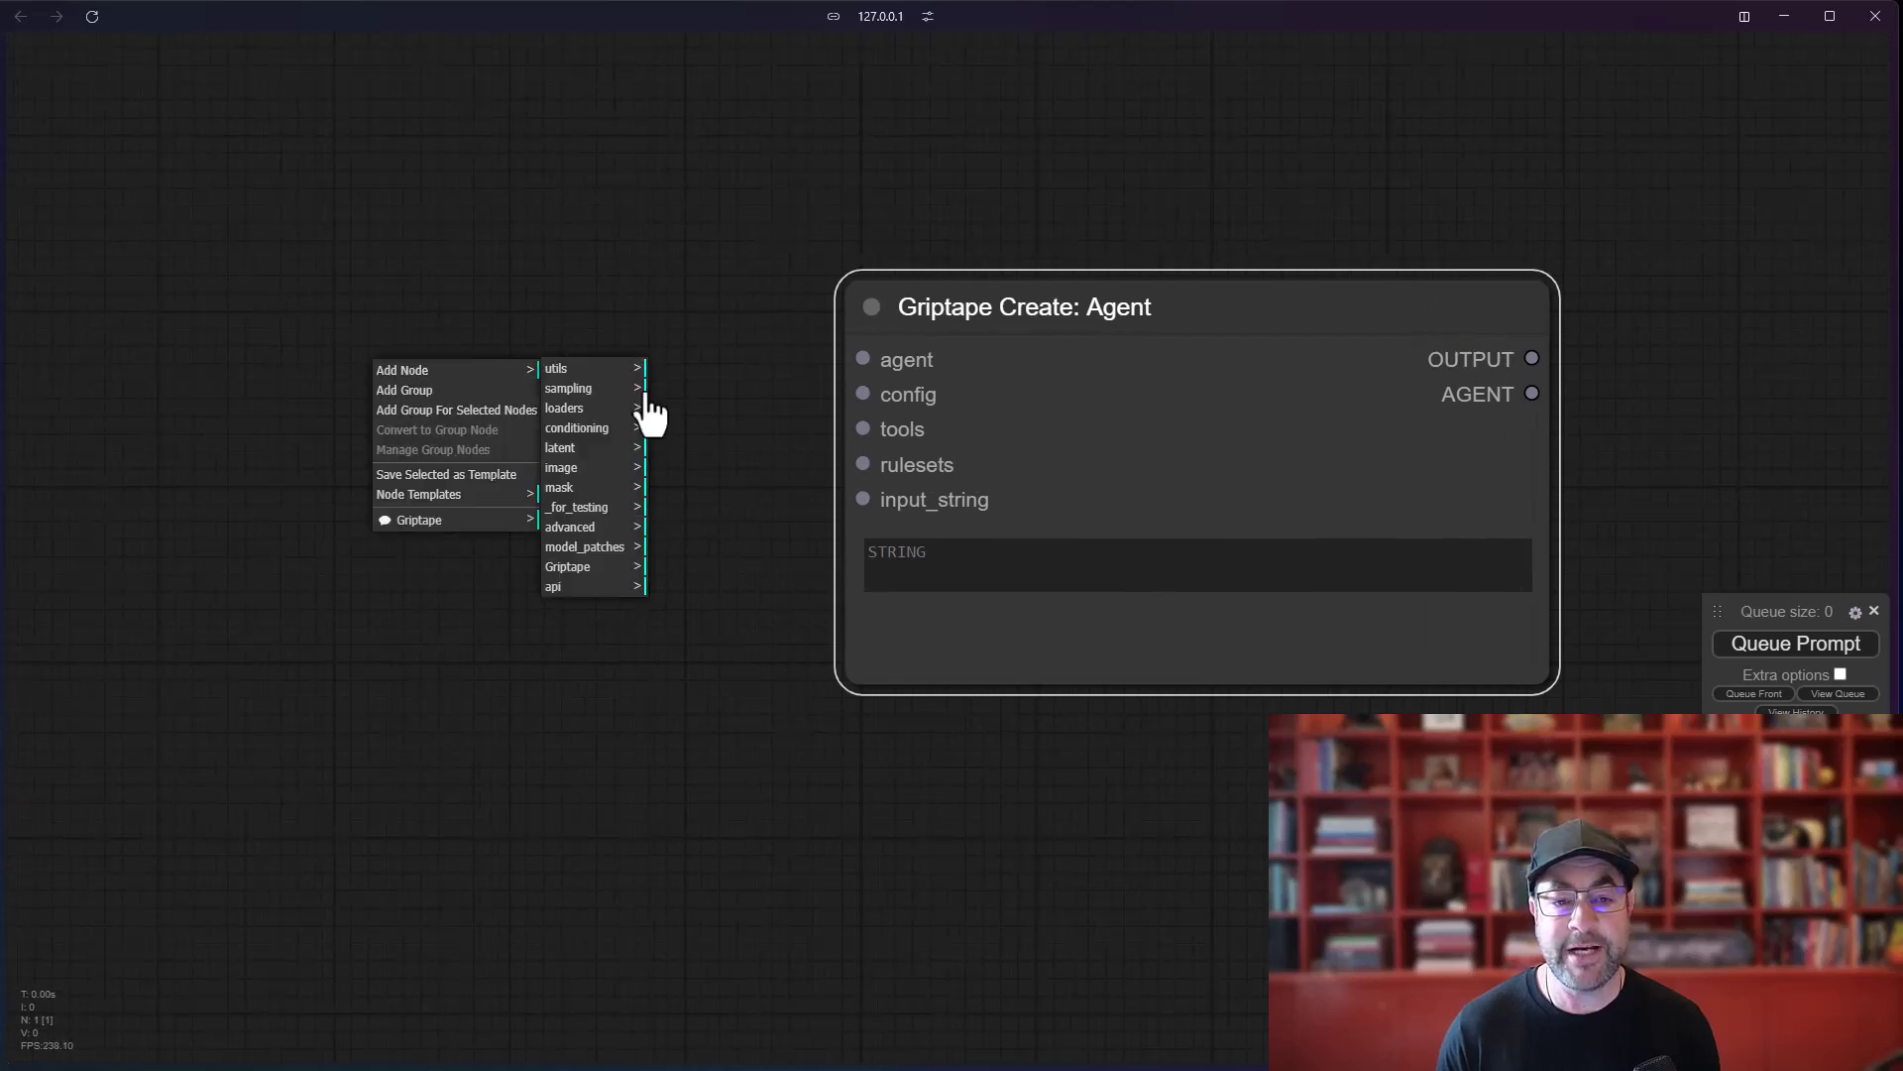
click(567, 566)
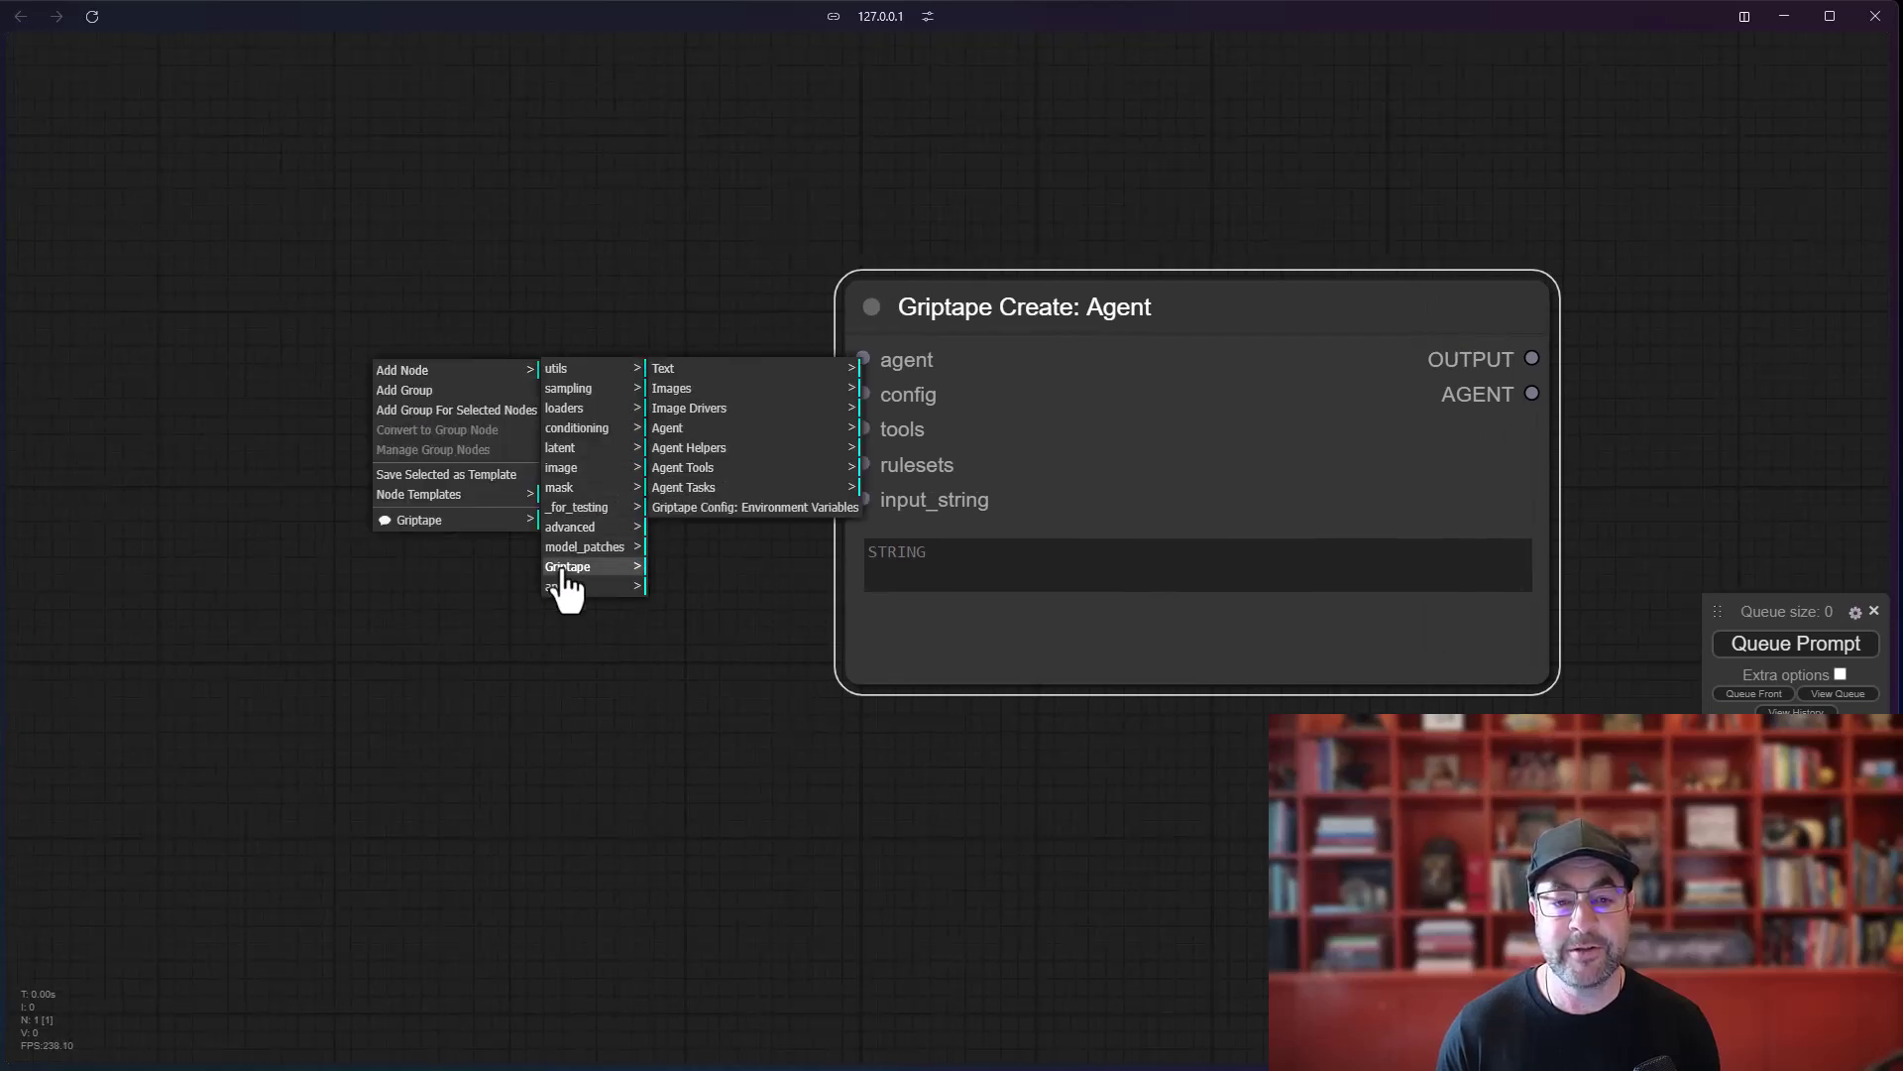
click(703, 449)
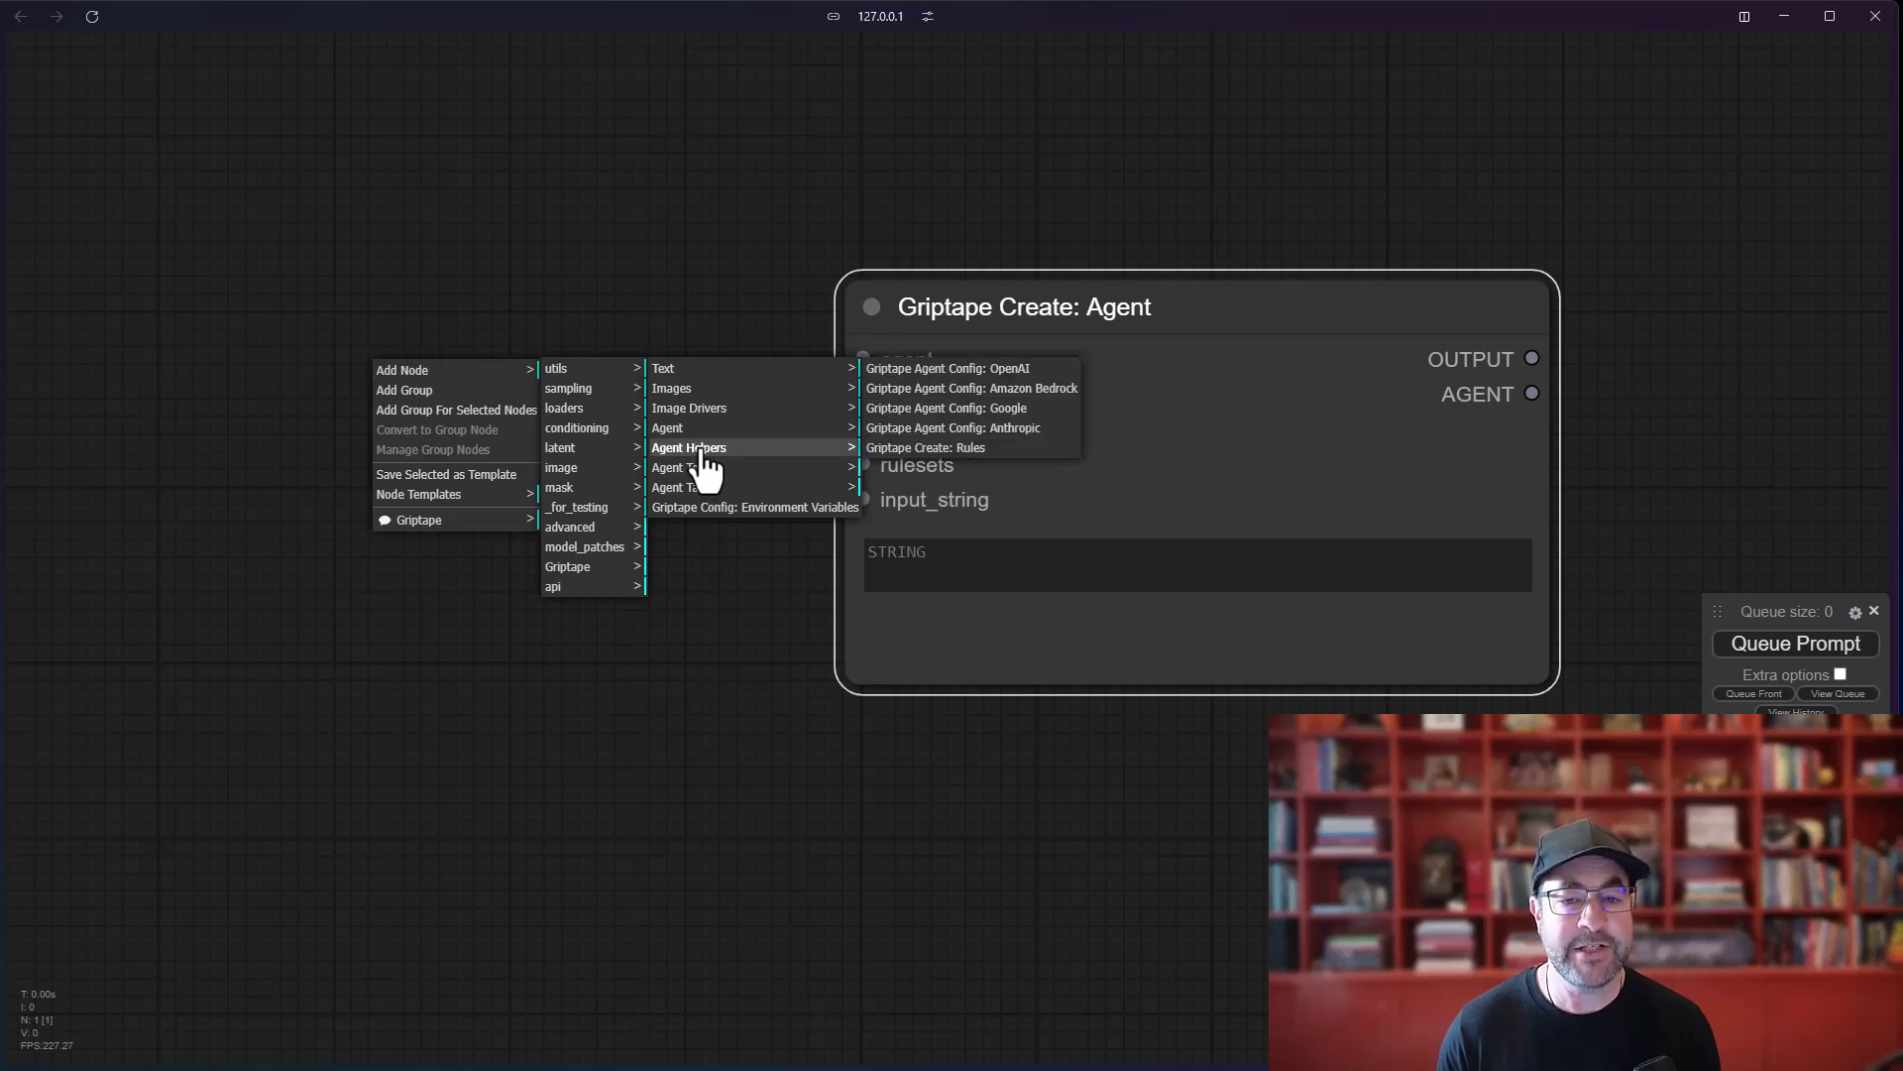
click(983, 370)
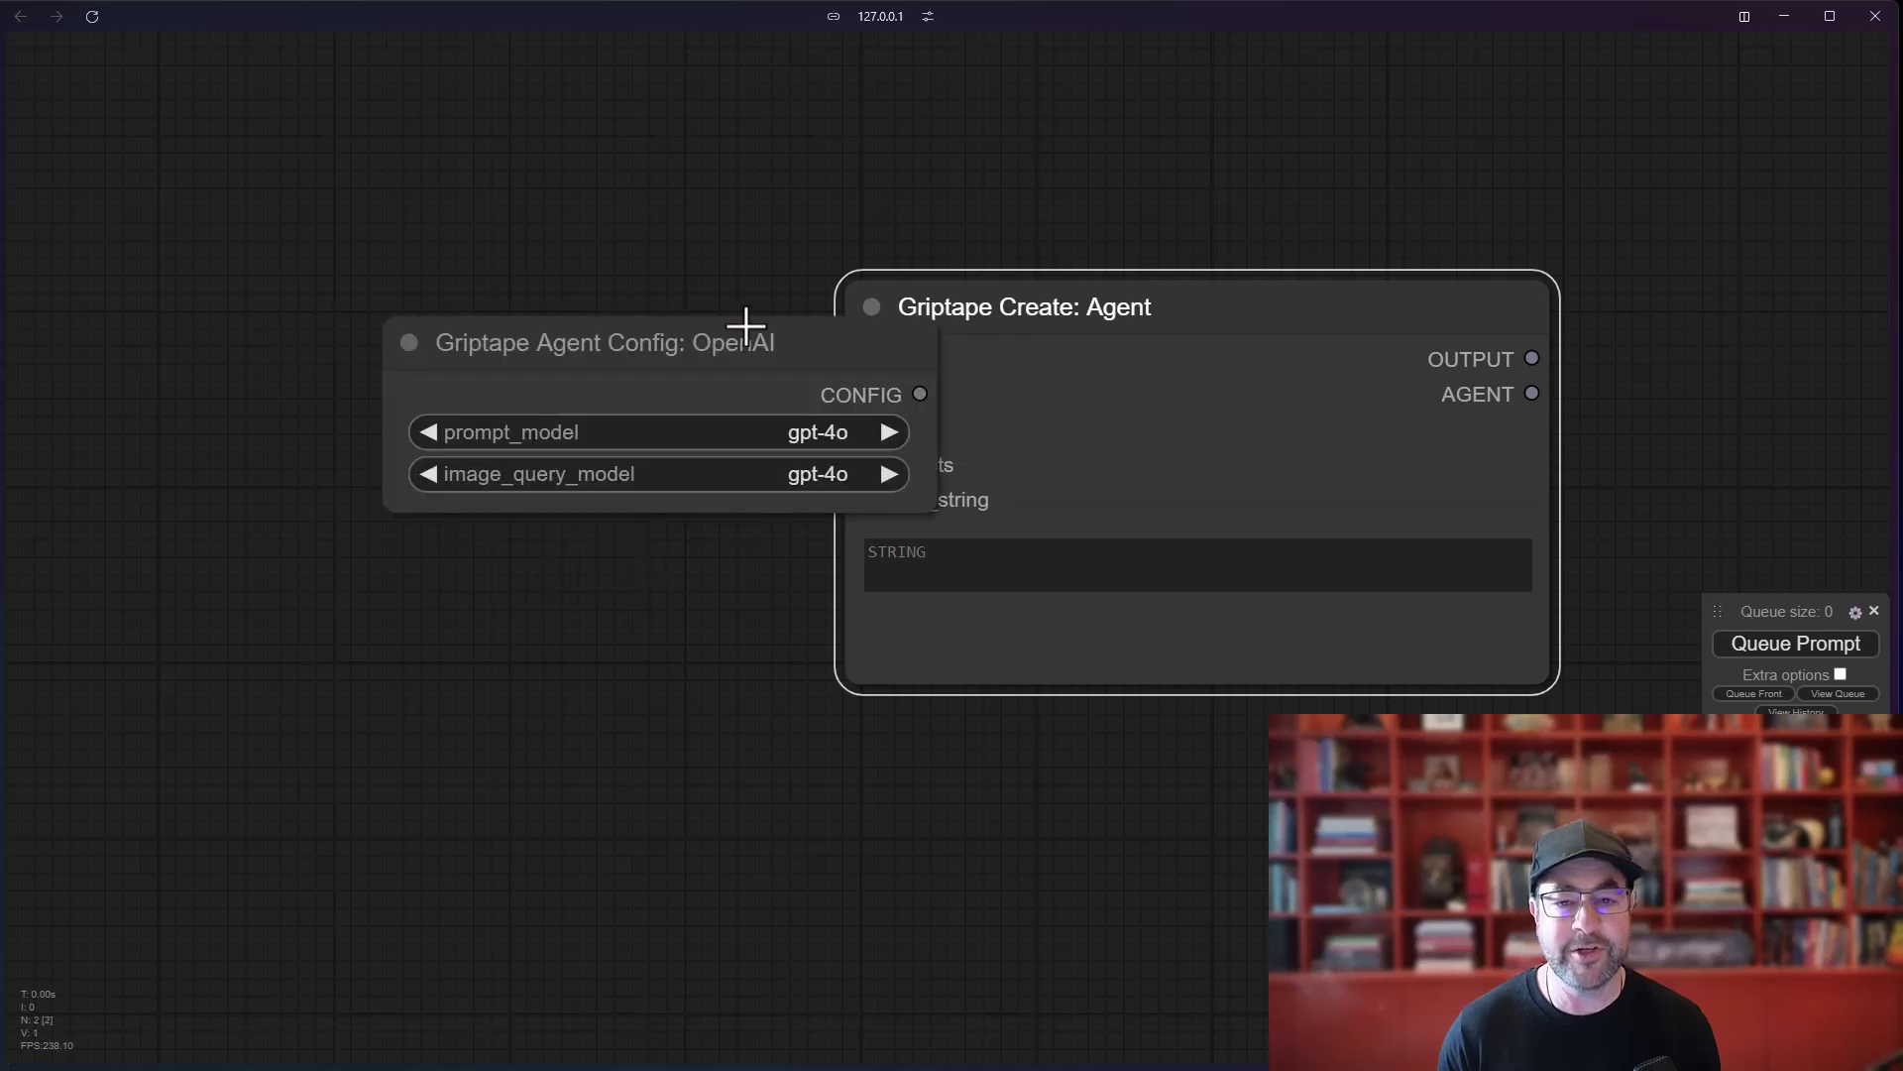
drag(749, 323, 494, 330)
Step: Connect the OpenAI CONFIG output to the agent's config input and recentre the two nodes
drag(673, 397, 863, 394)
drag(712, 651, 594, 634)
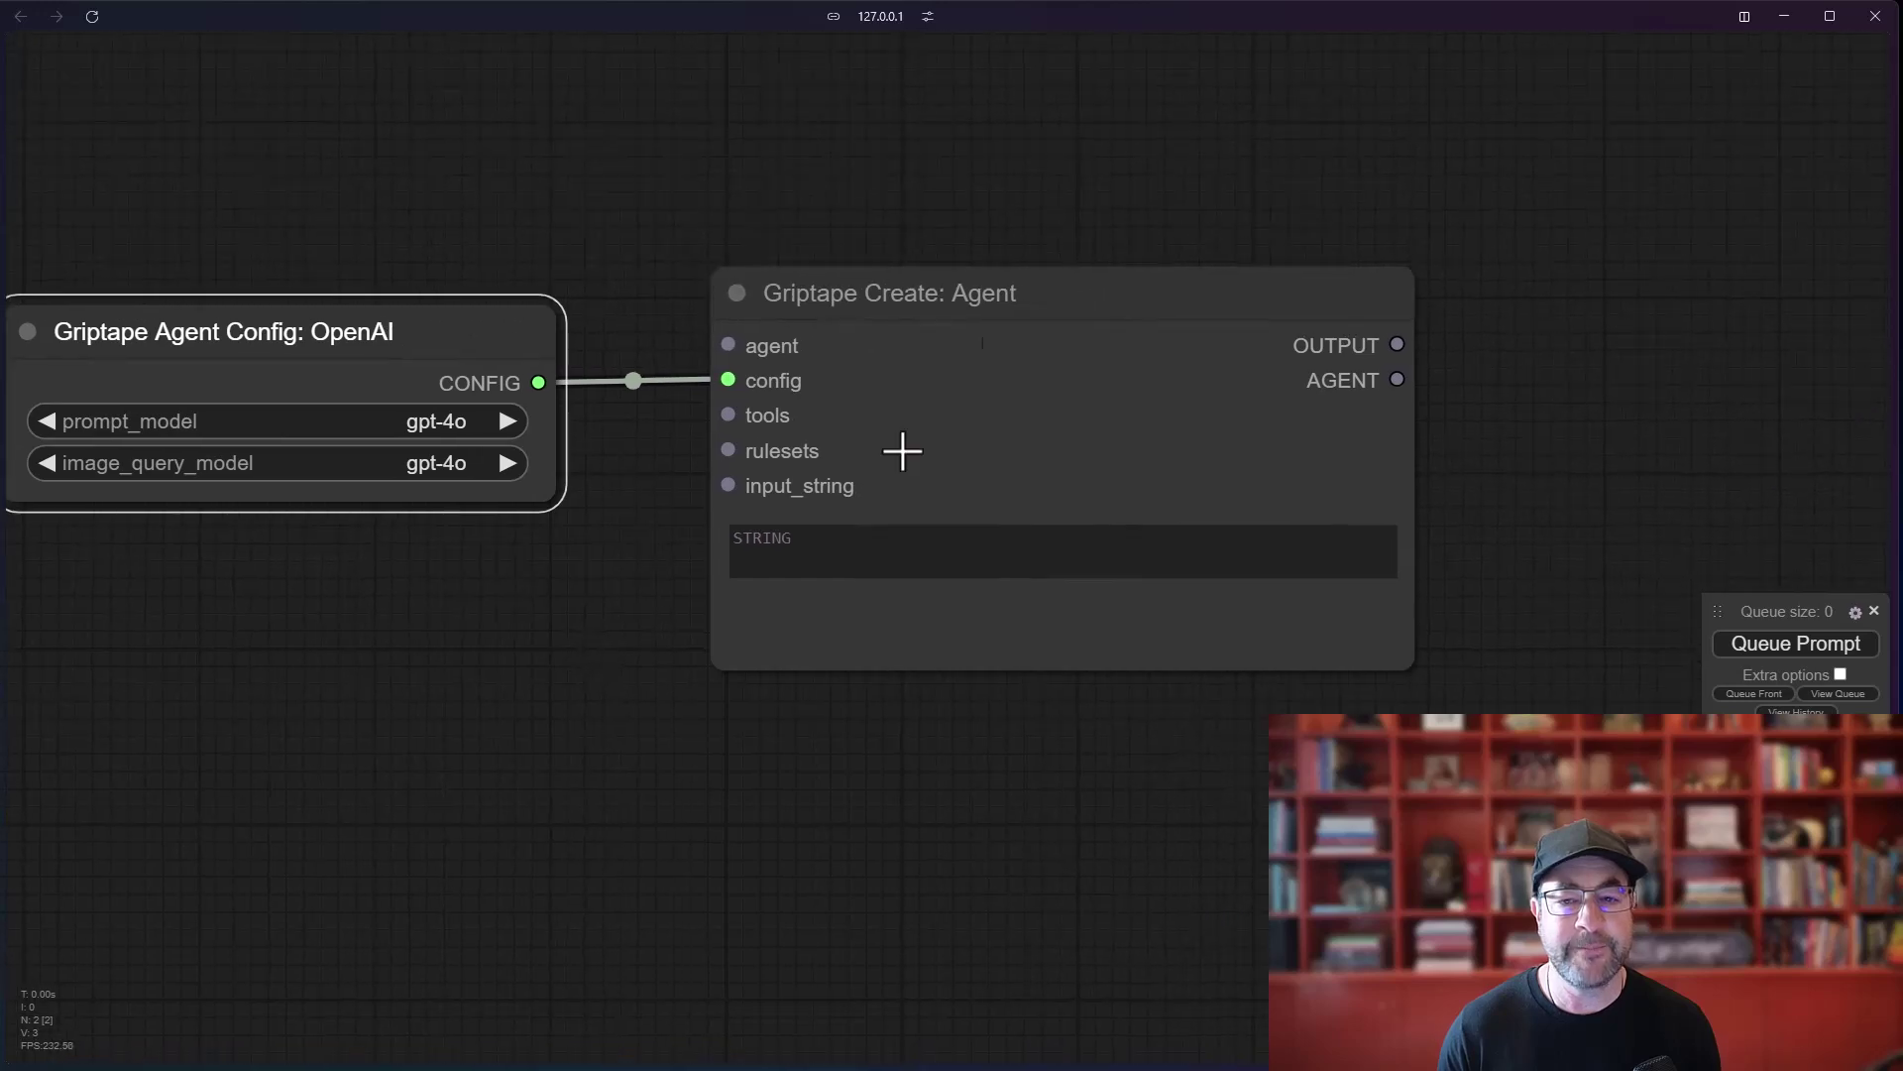
drag(901, 298, 832, 321)
scroll(777, 204, down, 2)
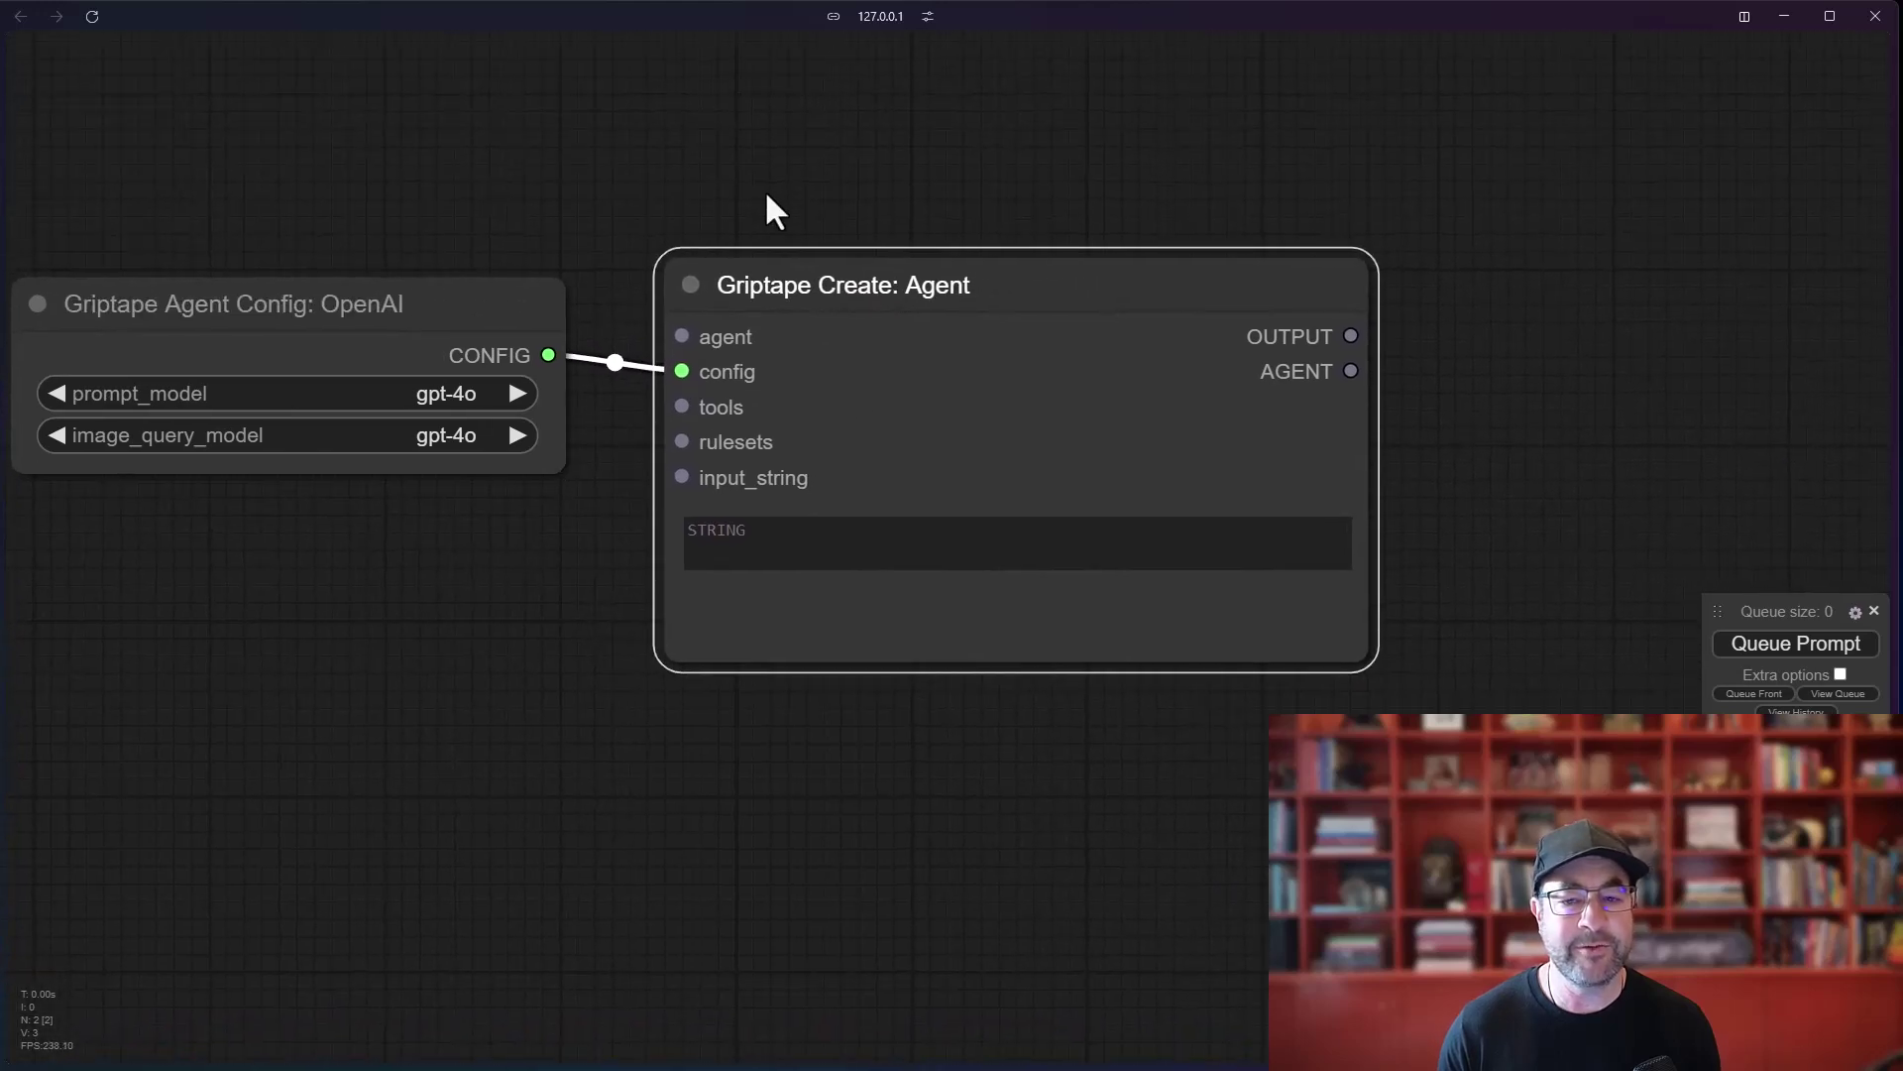
Step: Browse the Griptape node categories from the canvas Add Node menu
right_click(1495, 330)
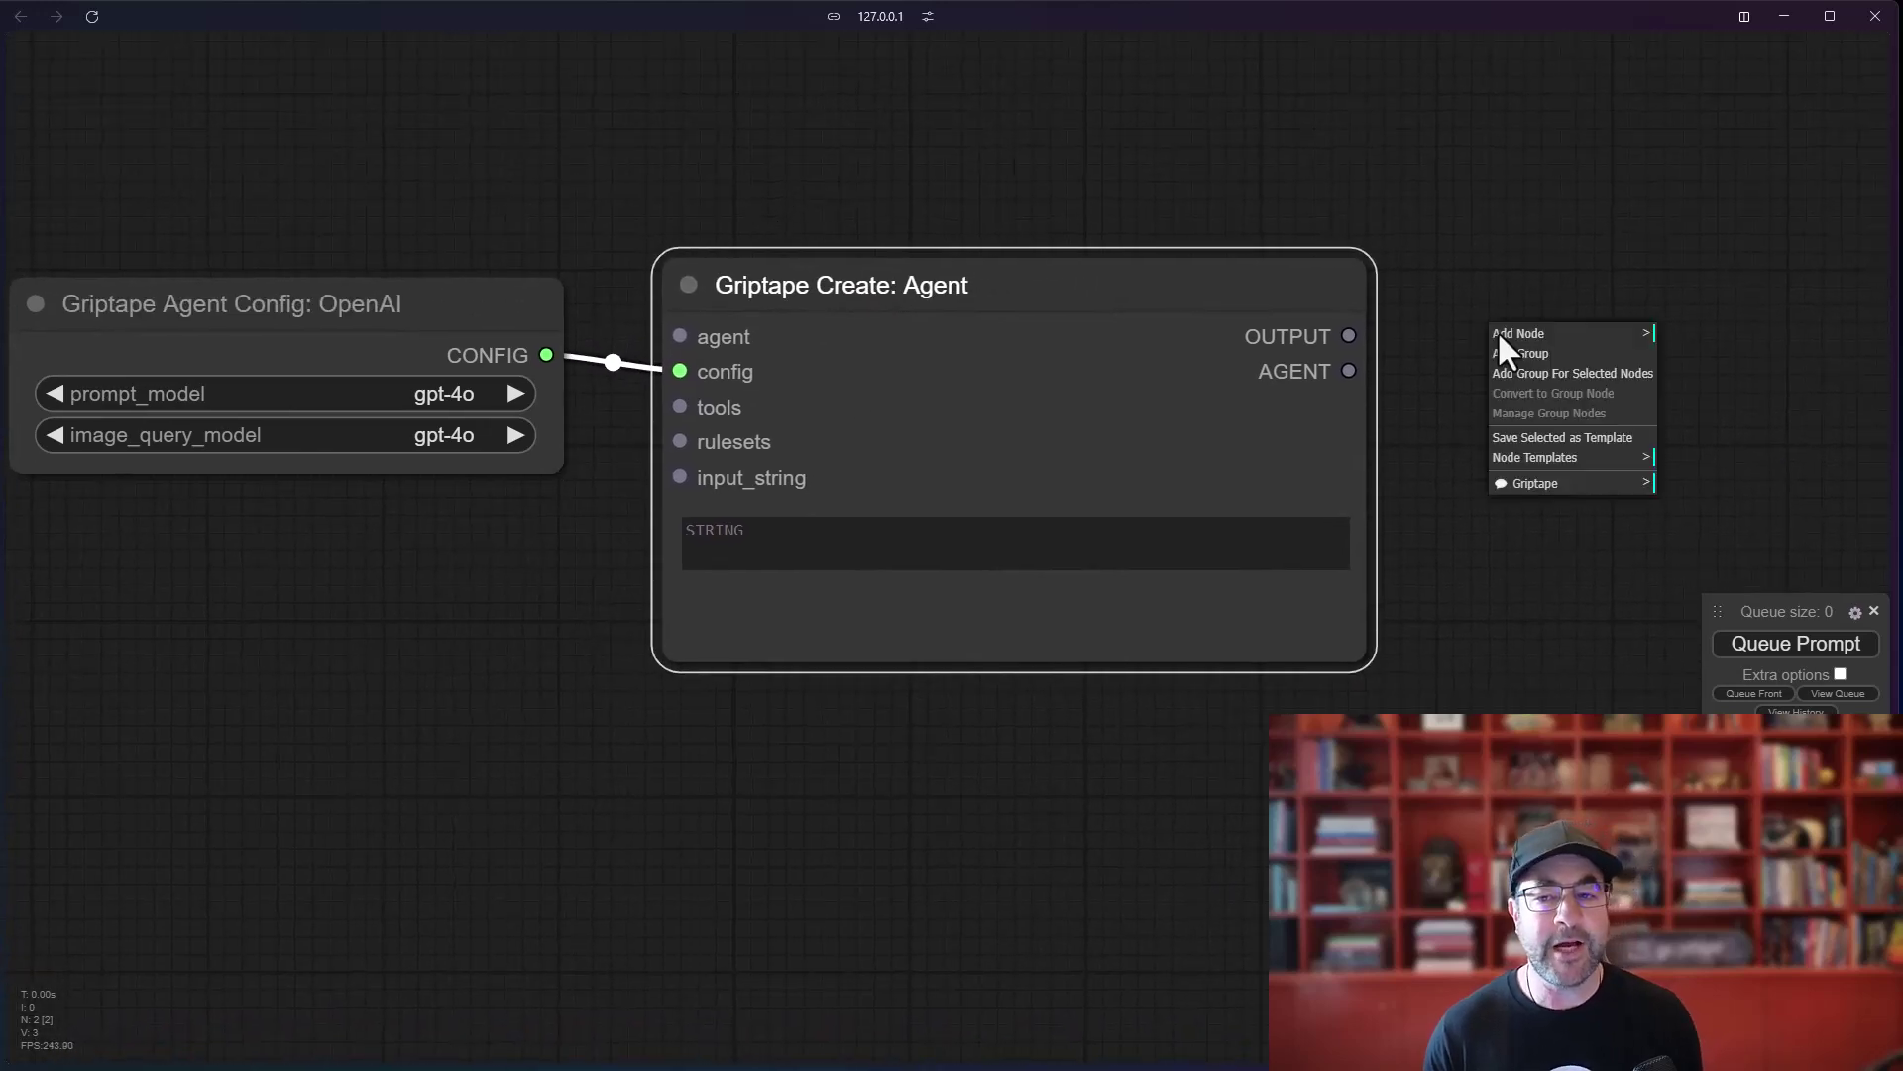
click(1418, 340)
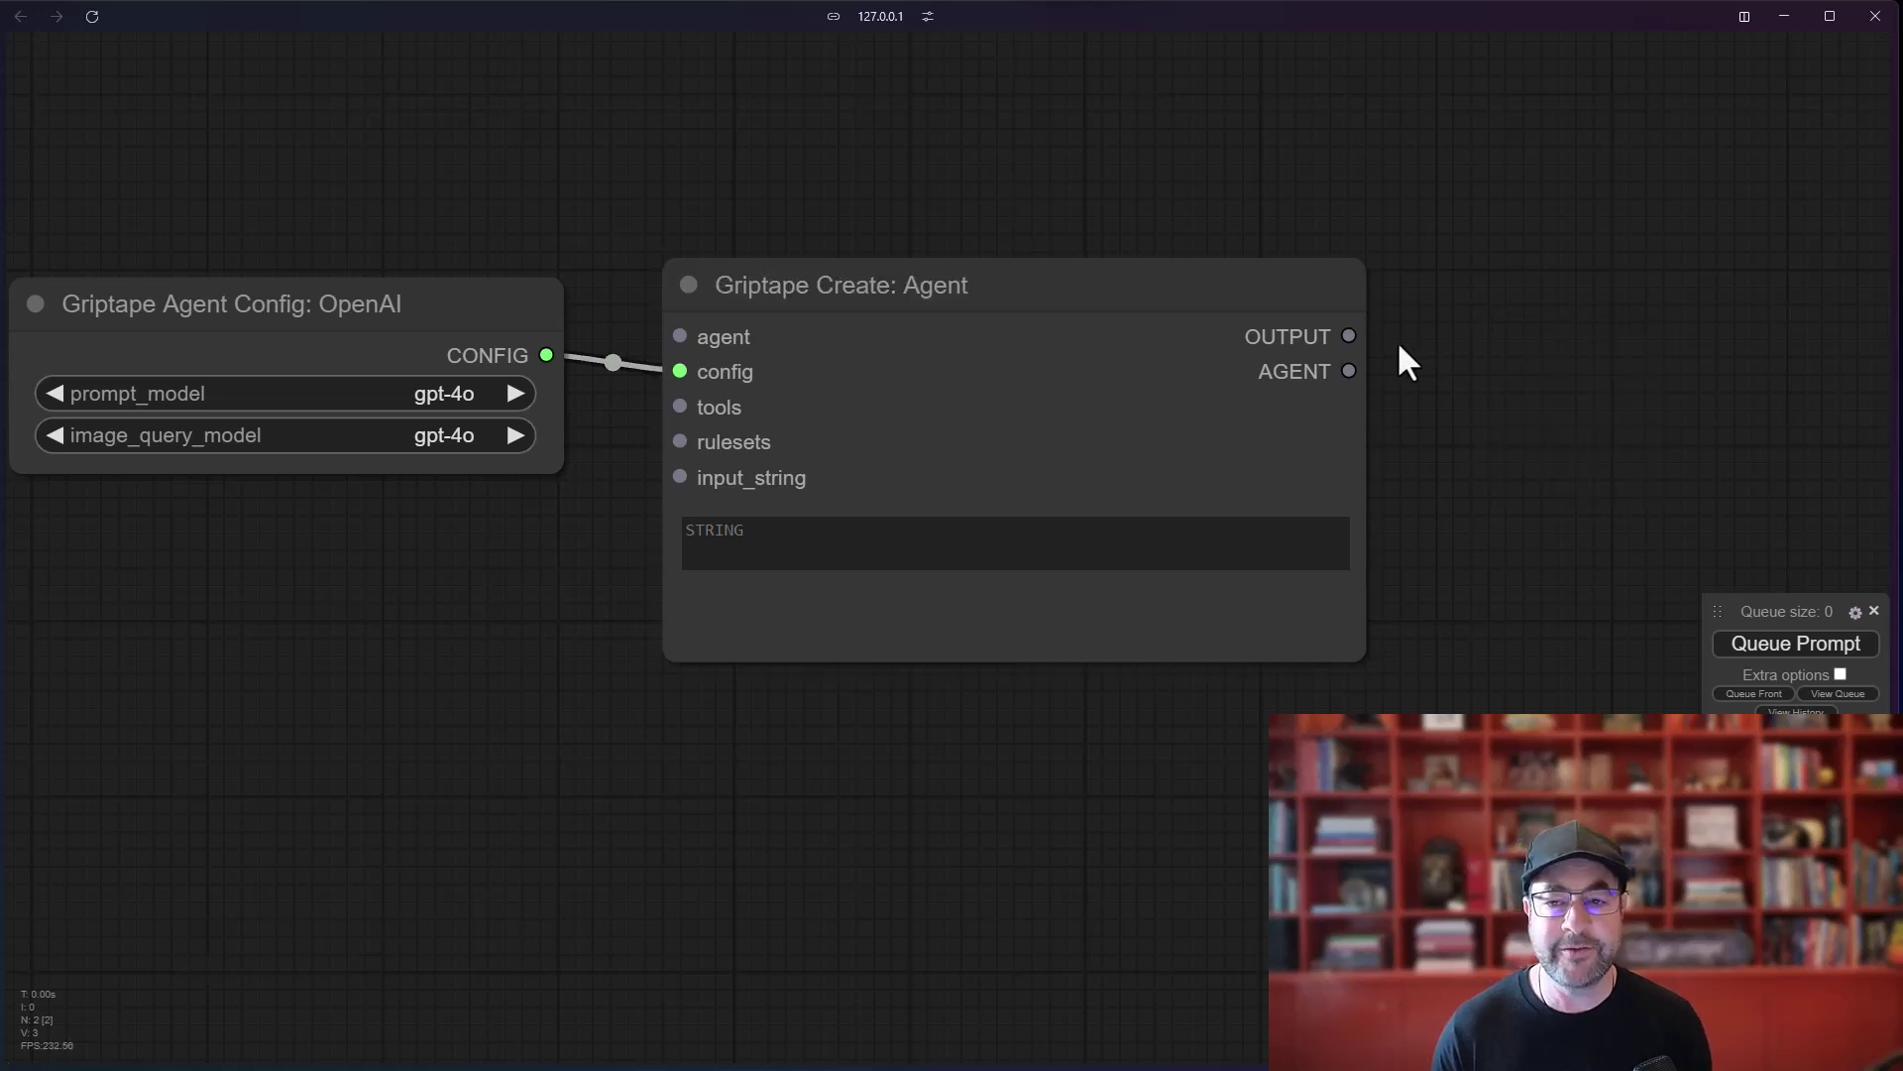
right_click(1471, 339)
click(1492, 342)
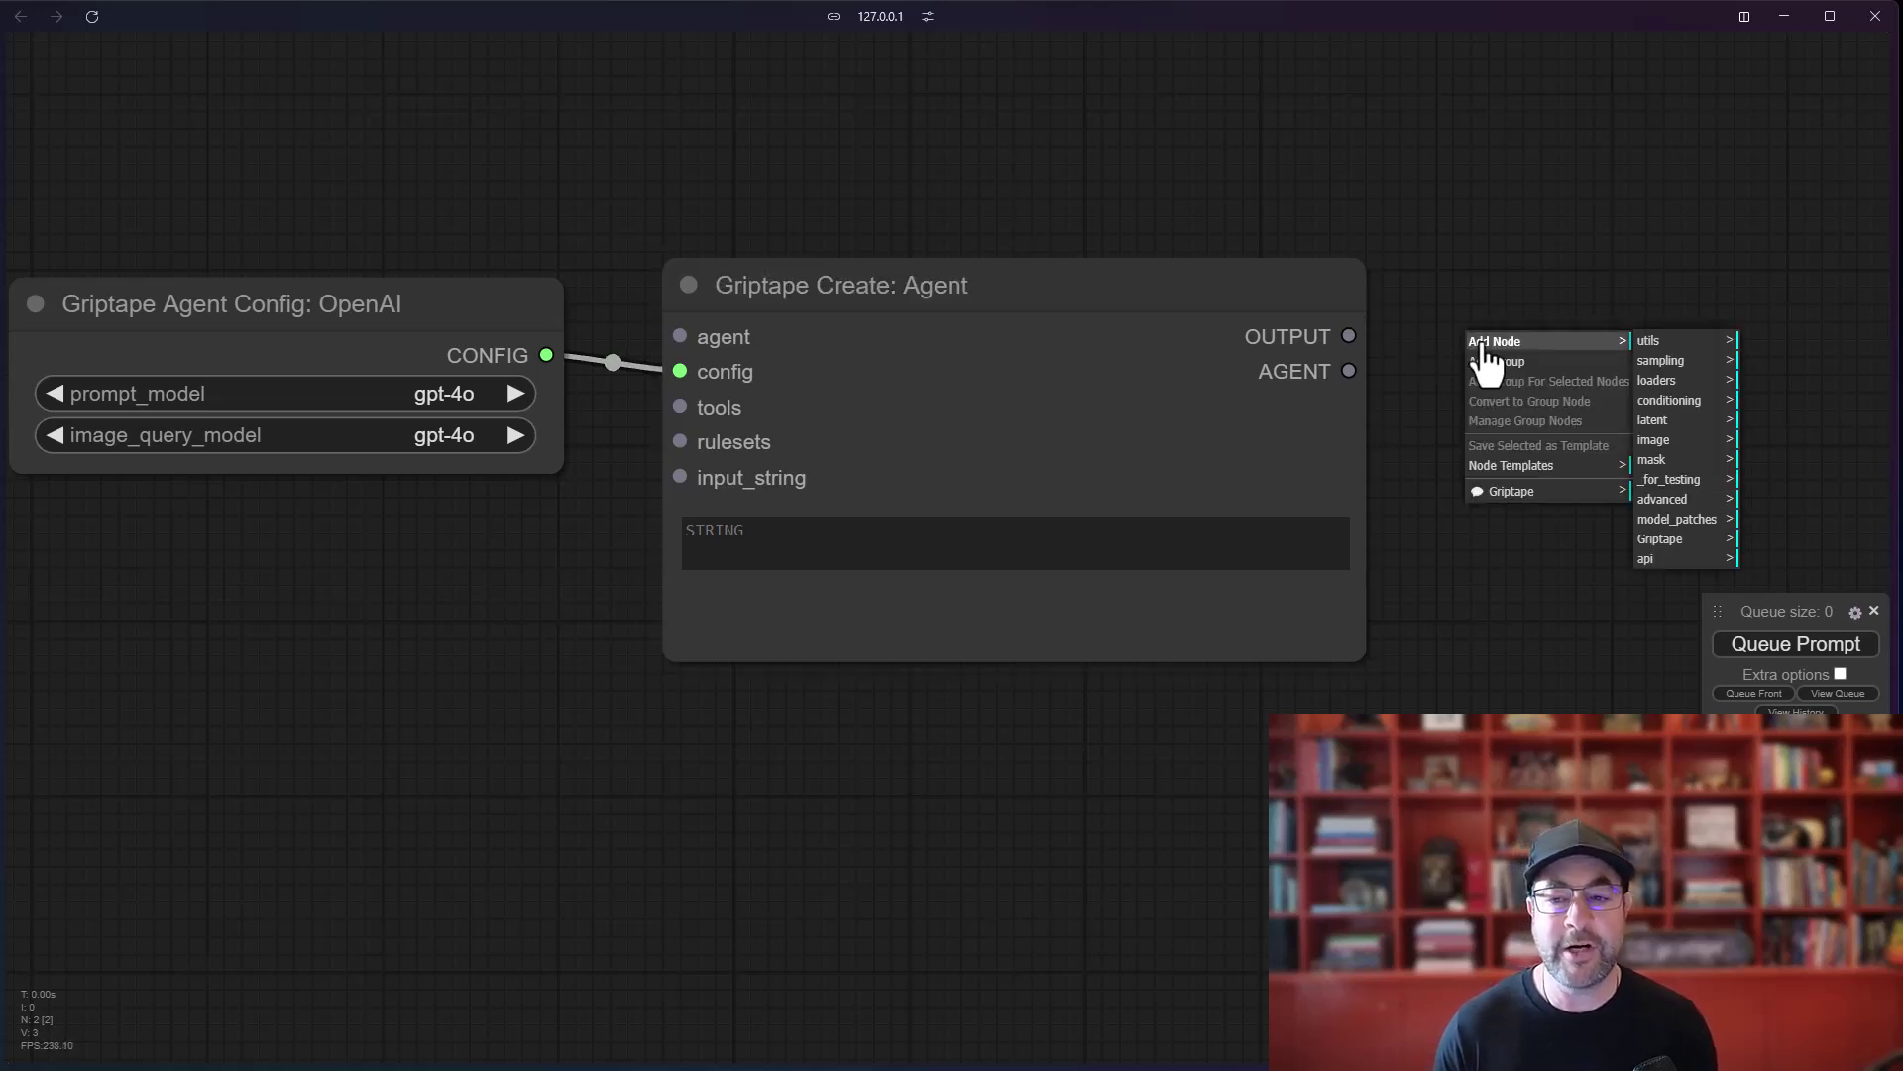
click(1661, 541)
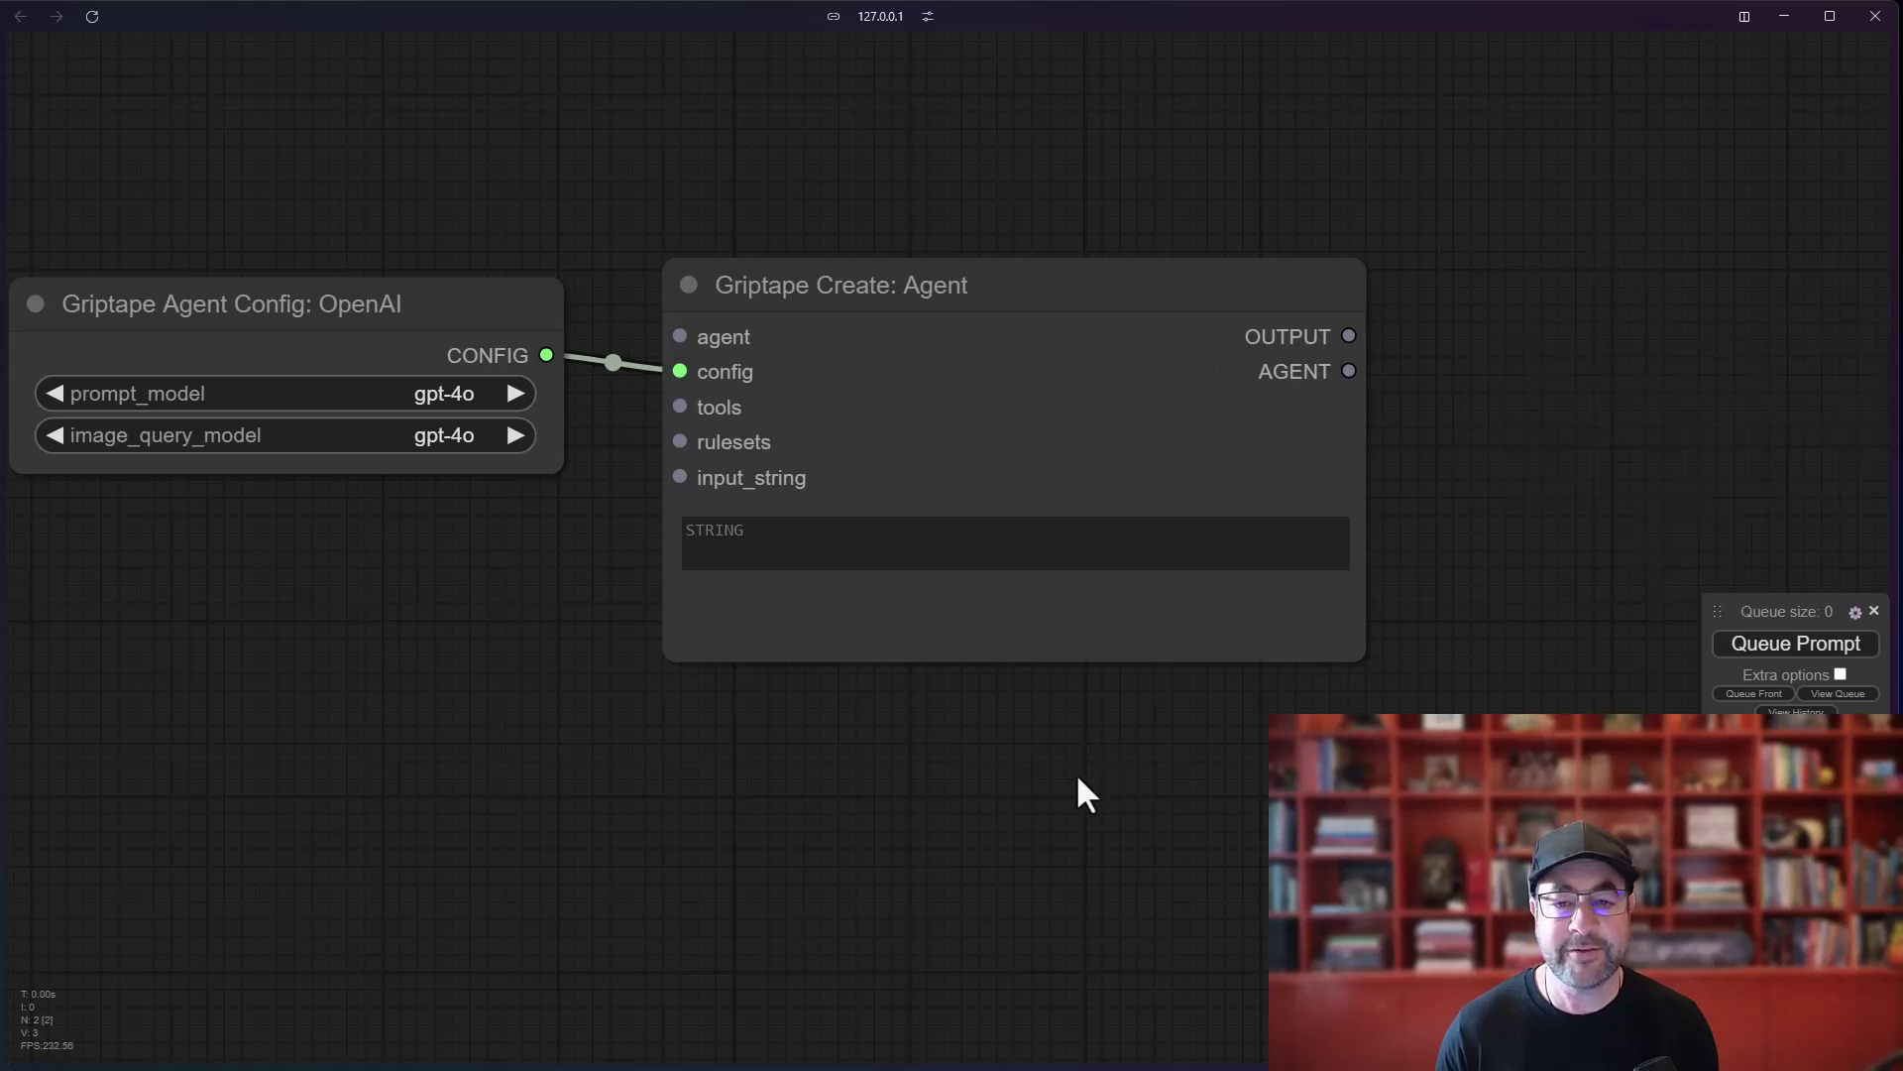
Step: Make room on the canvas and search the node list for 'display'
drag(1036, 801, 866, 747)
scroll(936, 782, down, 2)
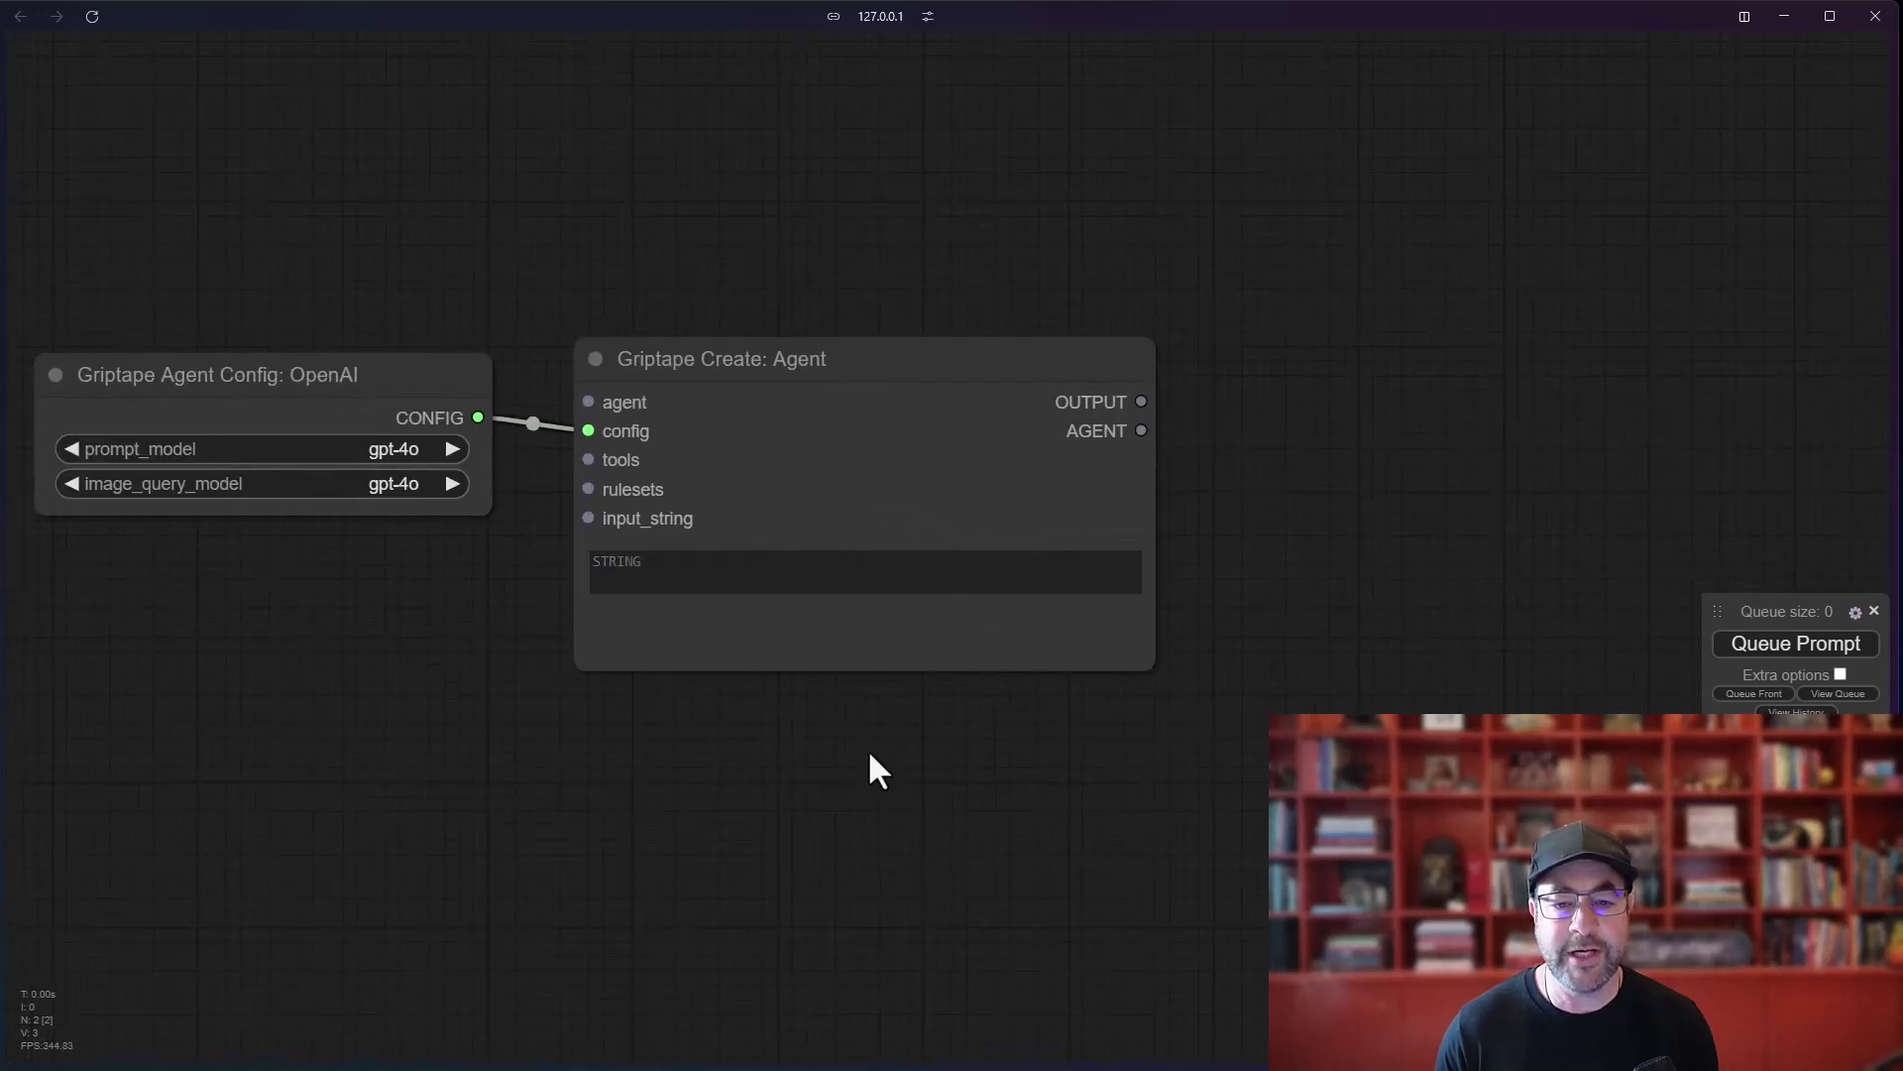
double_click(1273, 399)
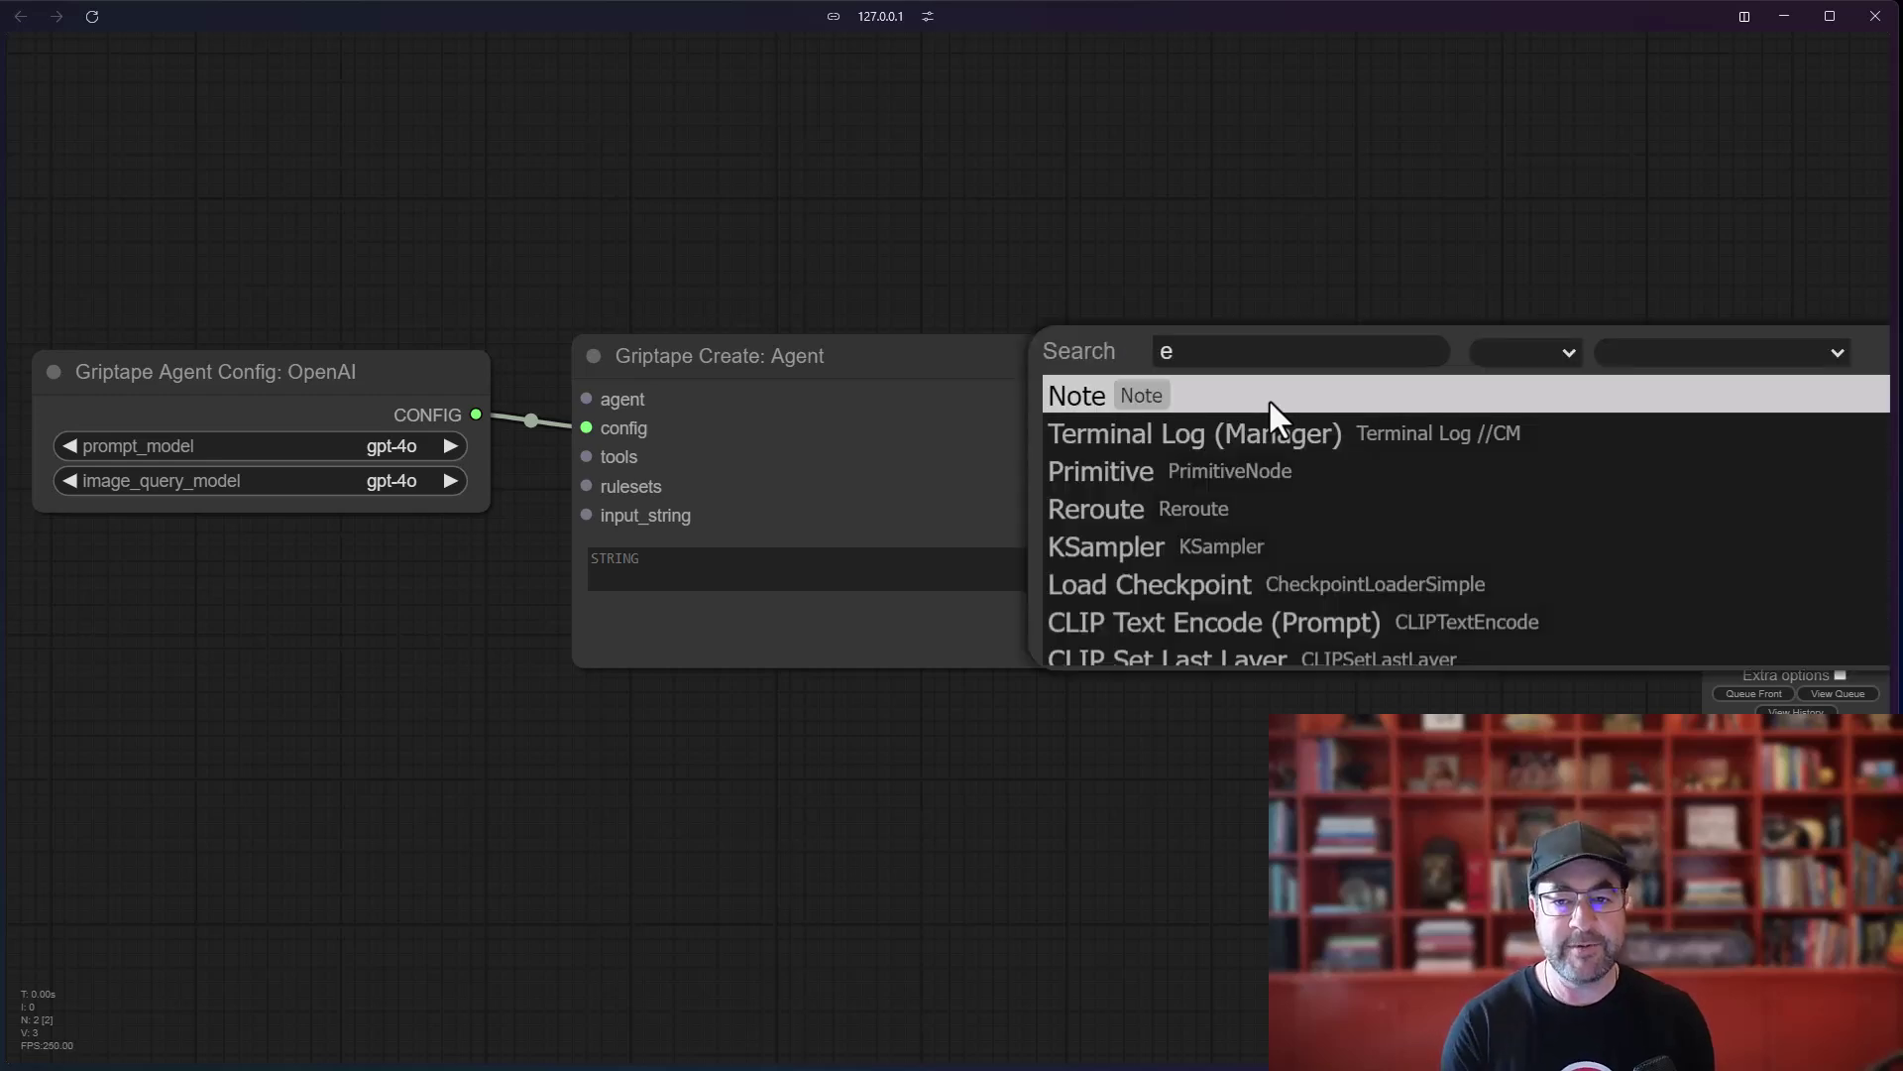
text(display)
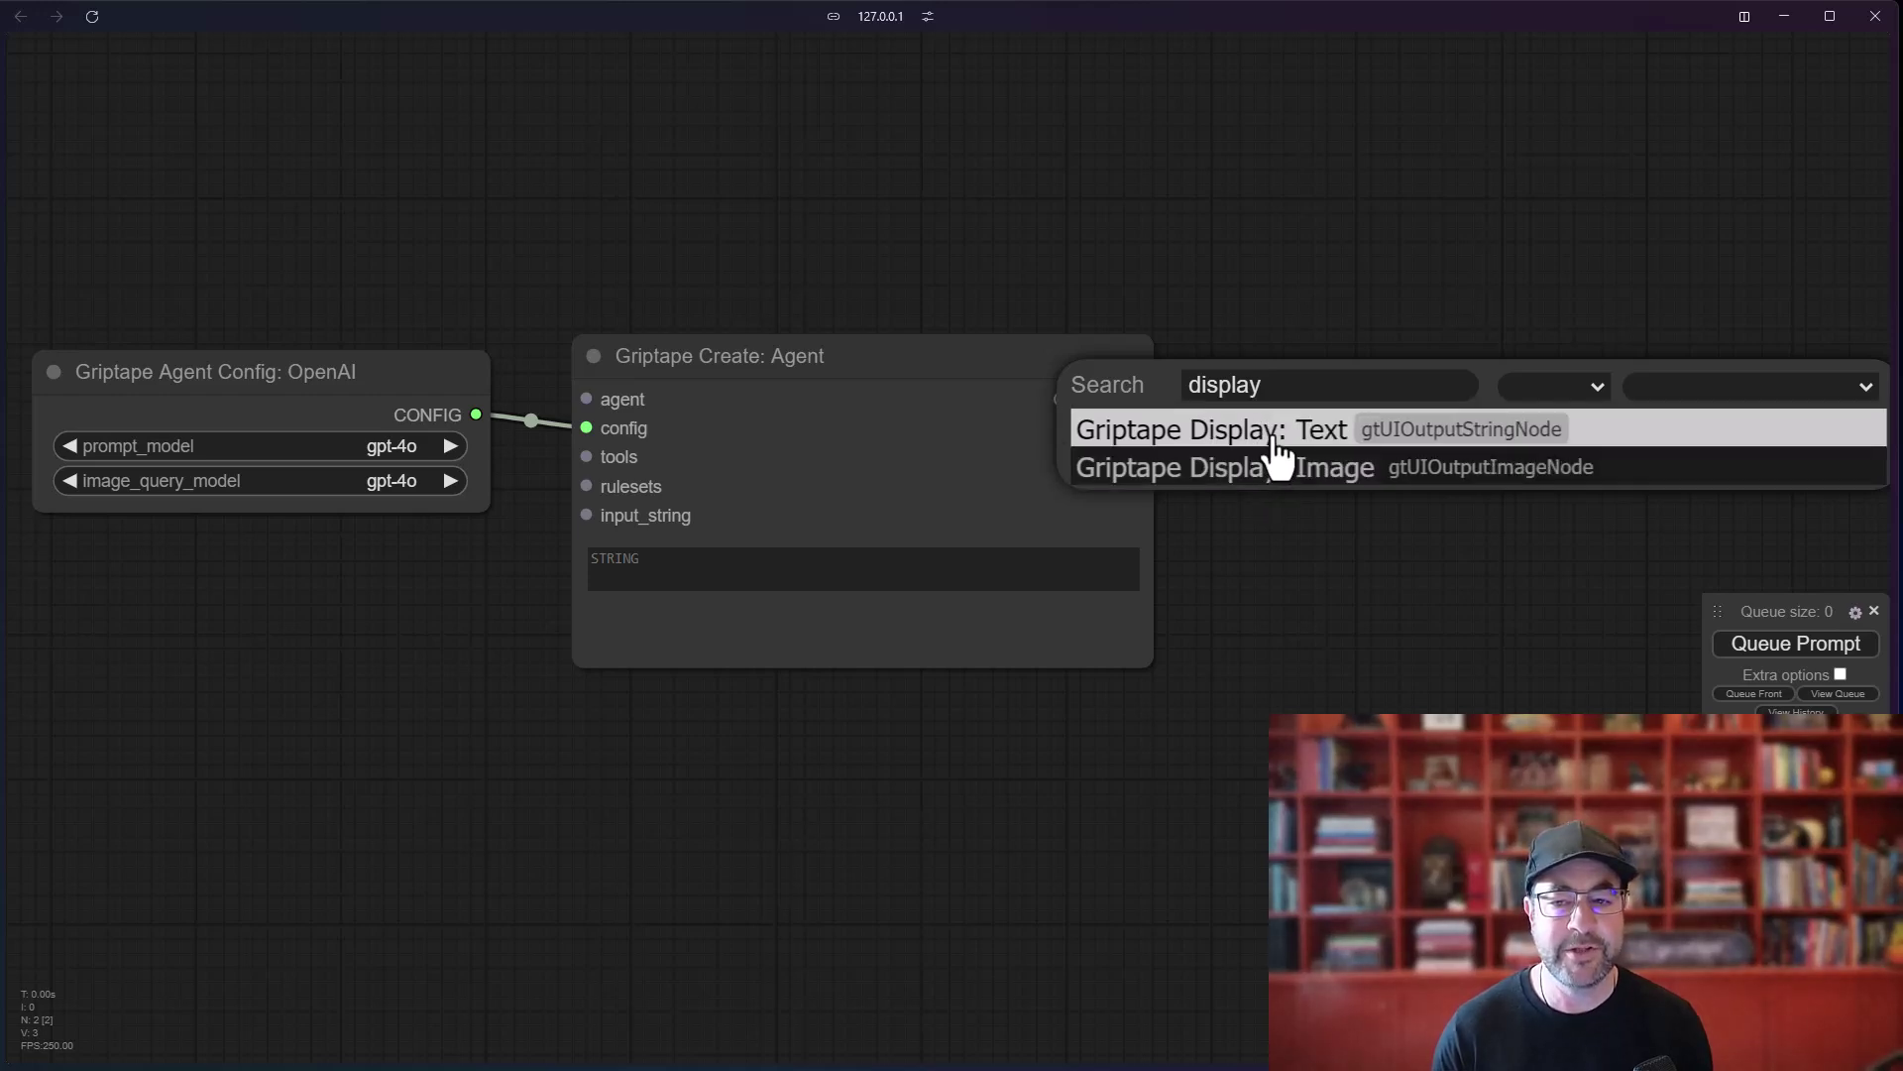
Step: Add a Griptape Display: Text node fed by the agent's OUTPUT and enlarge it
click(1277, 448)
click(1404, 378)
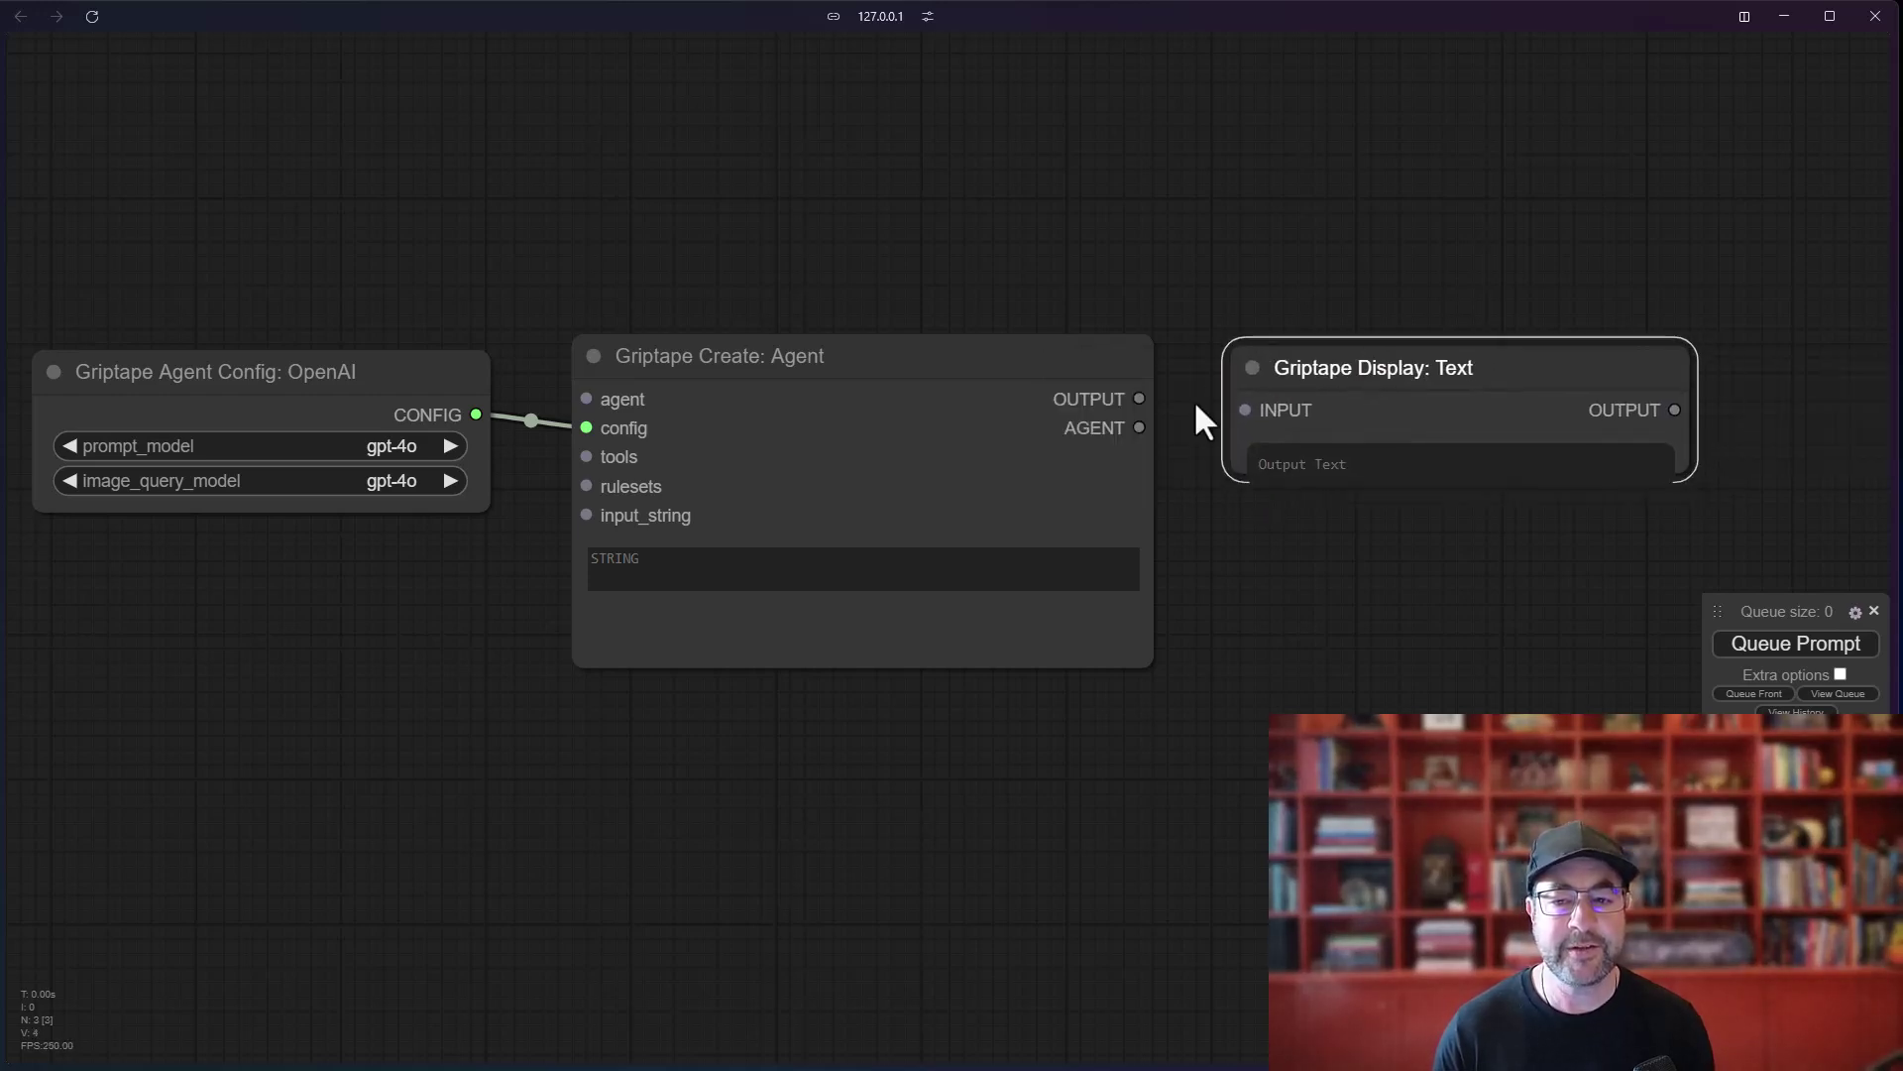
drag(1139, 399, 1245, 409)
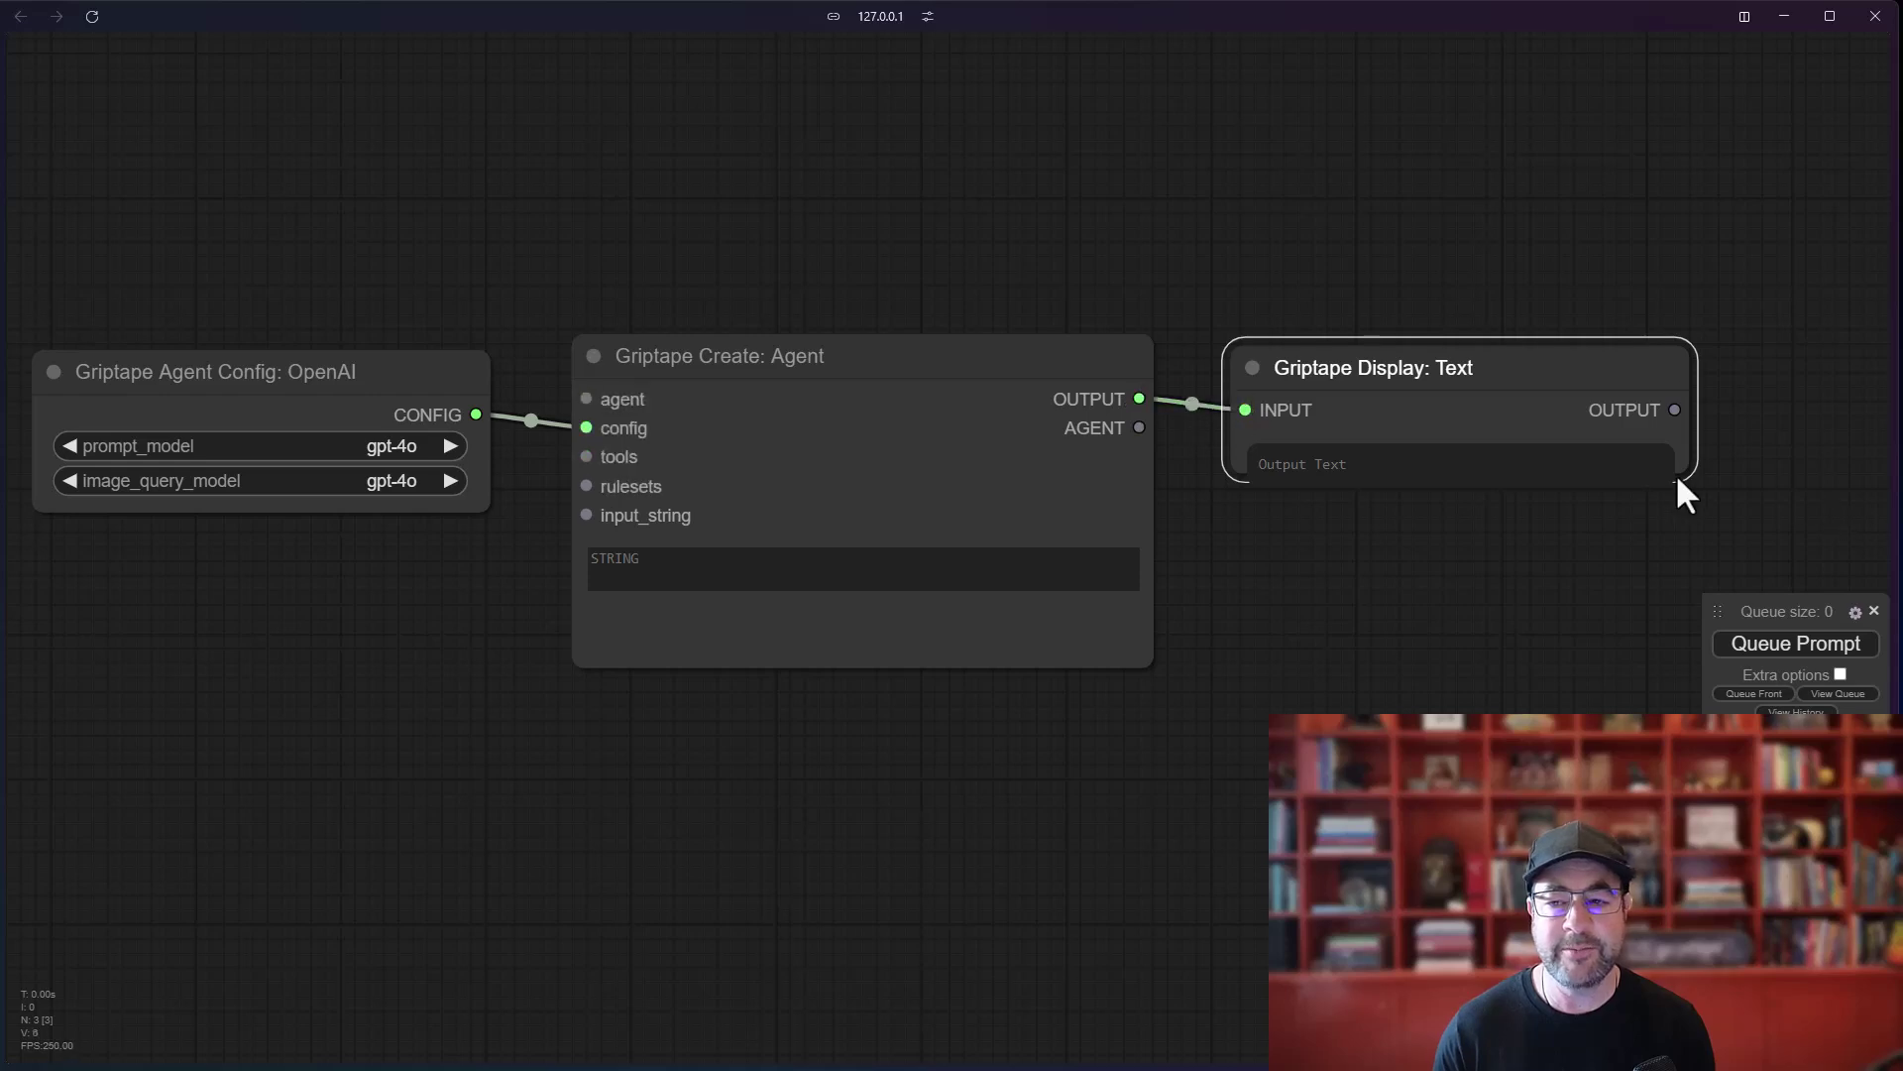
drag(1678, 481, 1723, 539)
Step: Enter the prompt 'Hi, what model are you using?' and queue it for a reply
click(750, 574)
text(Hi)
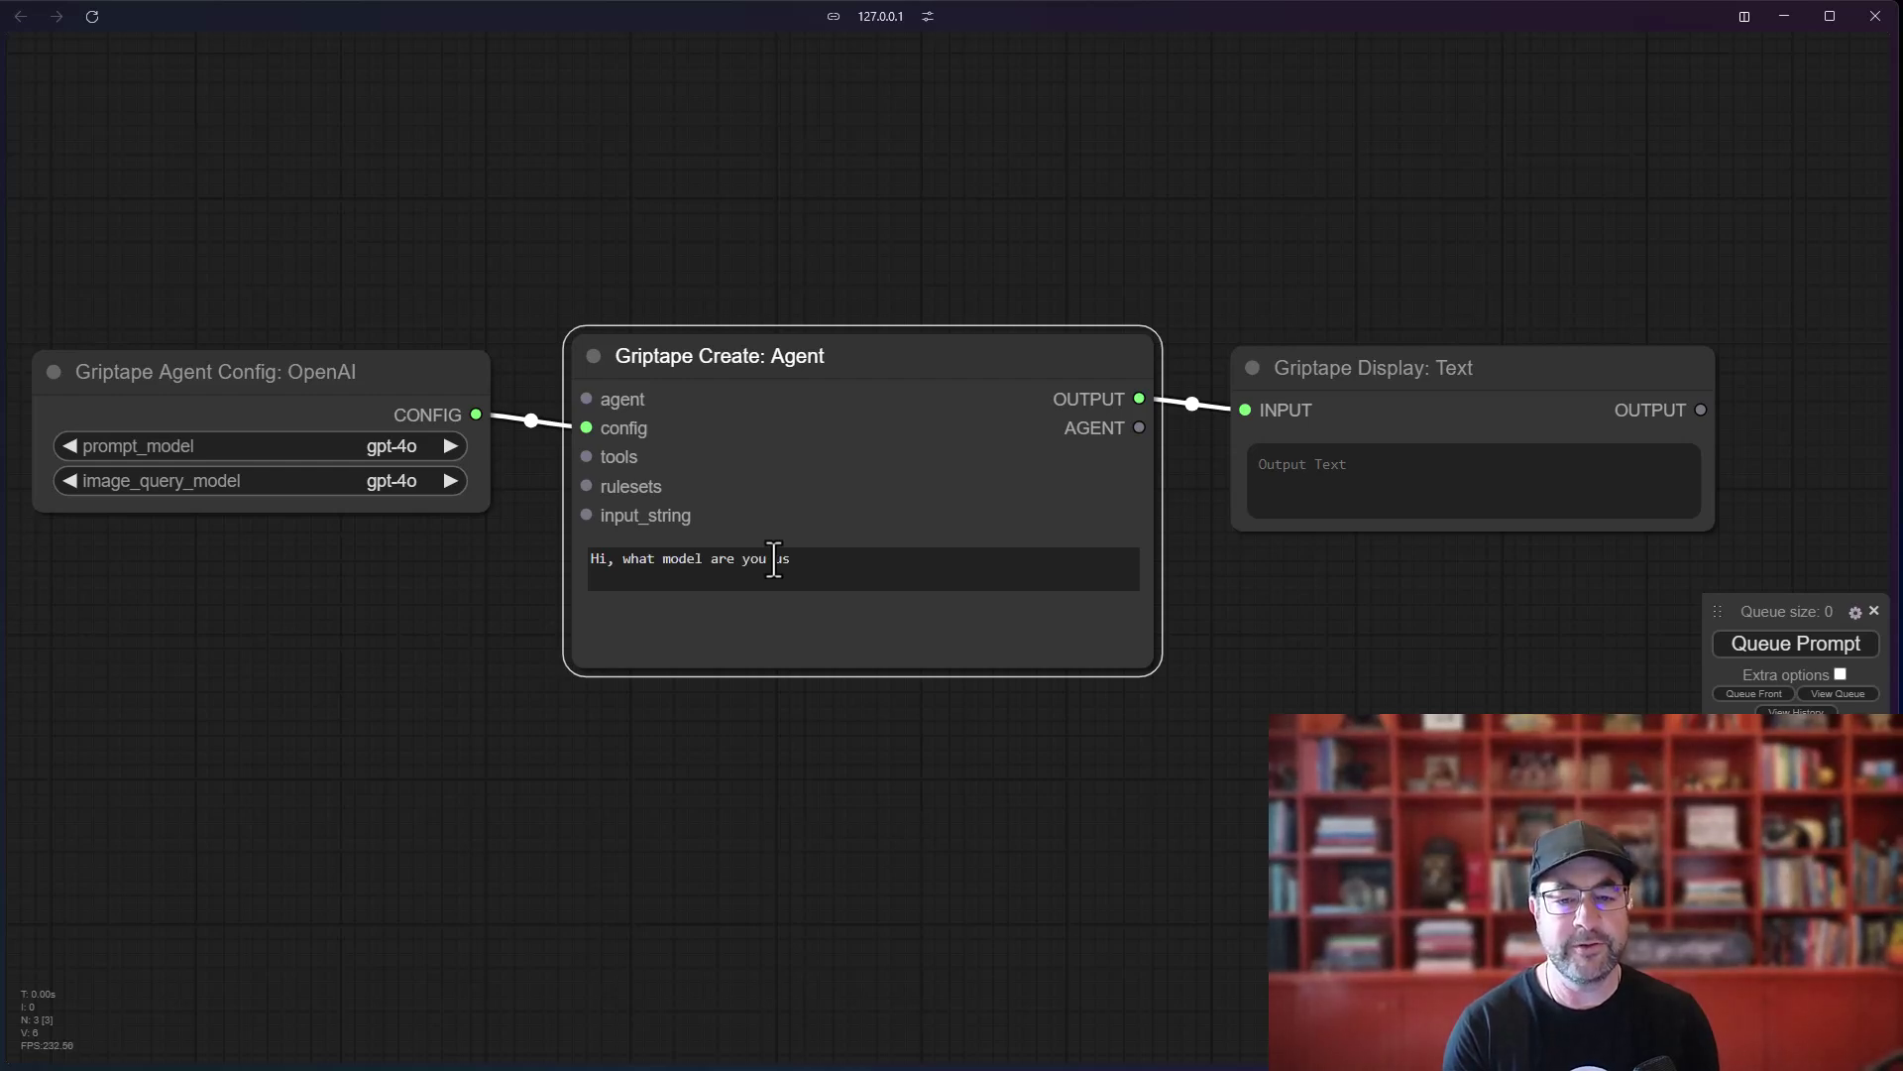
click(1774, 644)
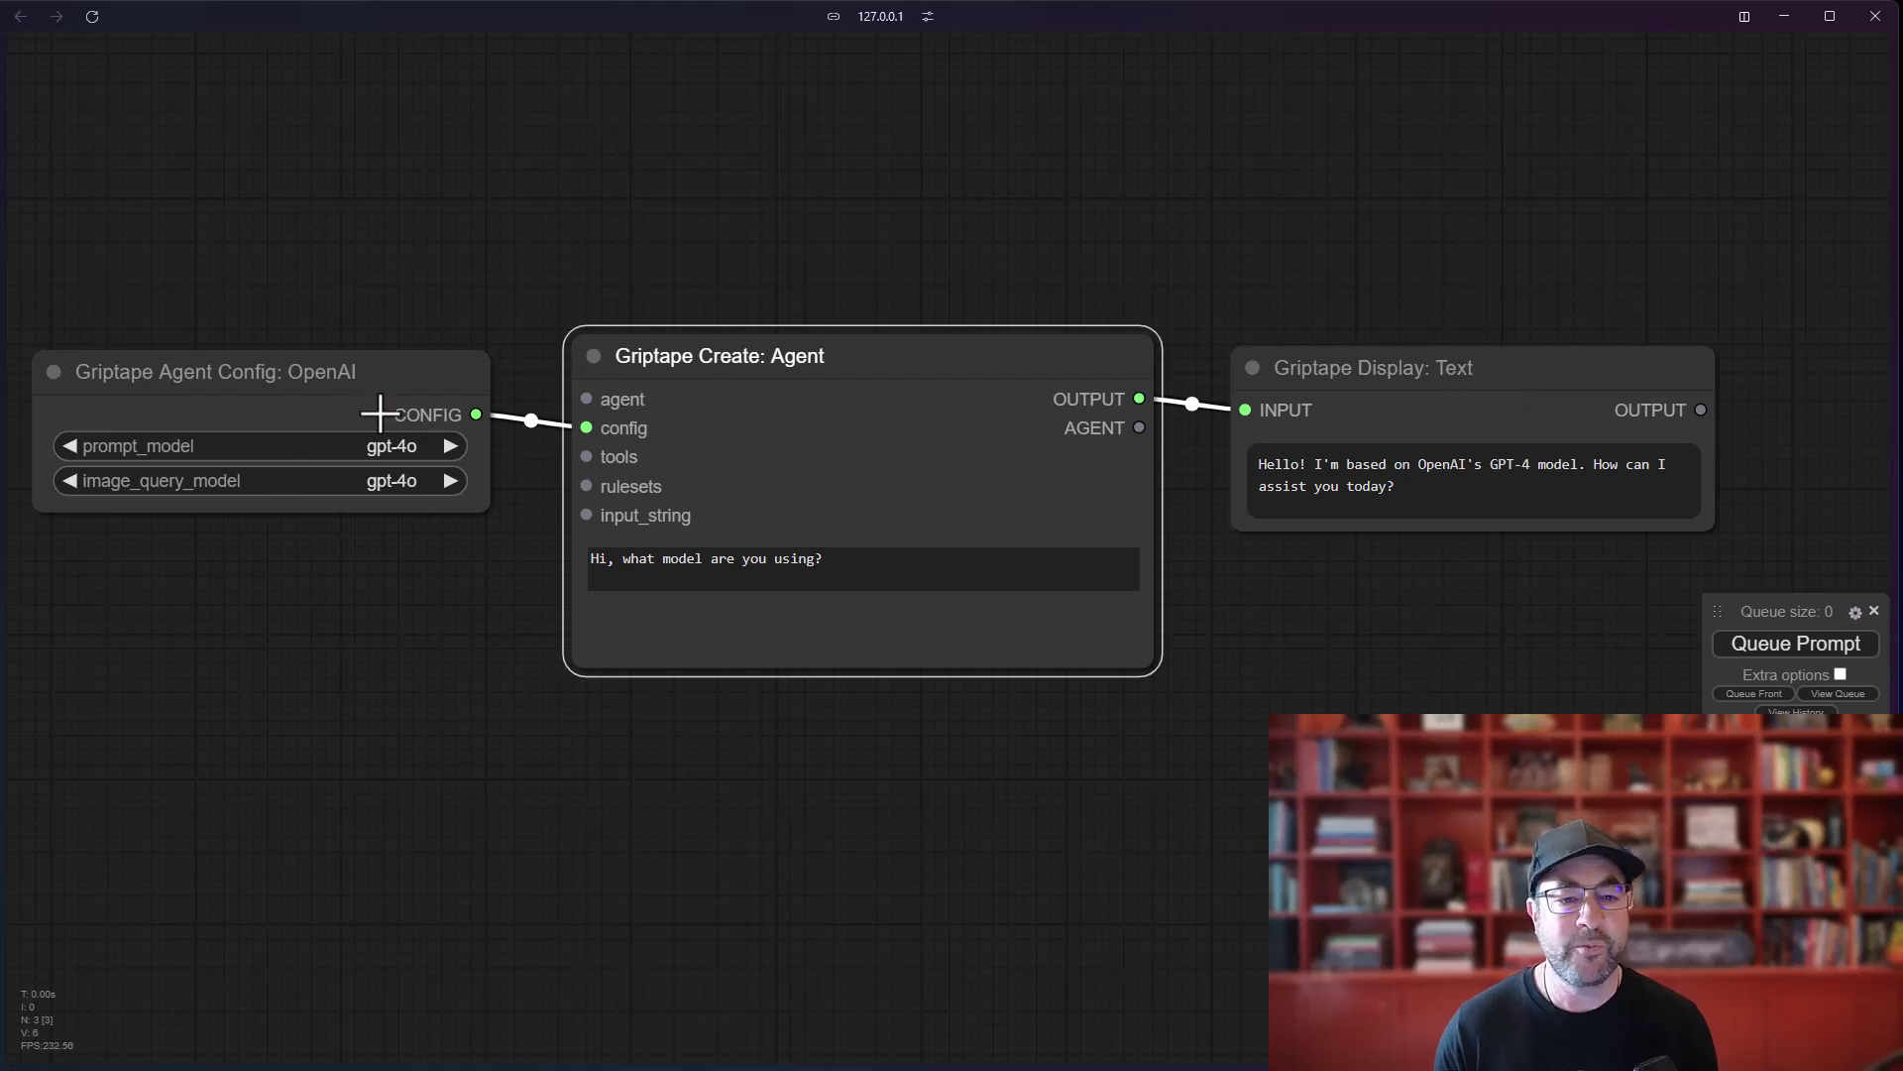
Step: Switch the OpenAI config's prompt_model to gpt-3.5-turbo and rerun the graph
mouse_move(372, 399)
mouse_down()
mouse_move(370, 382)
mouse_move(388, 402)
mouse_up()
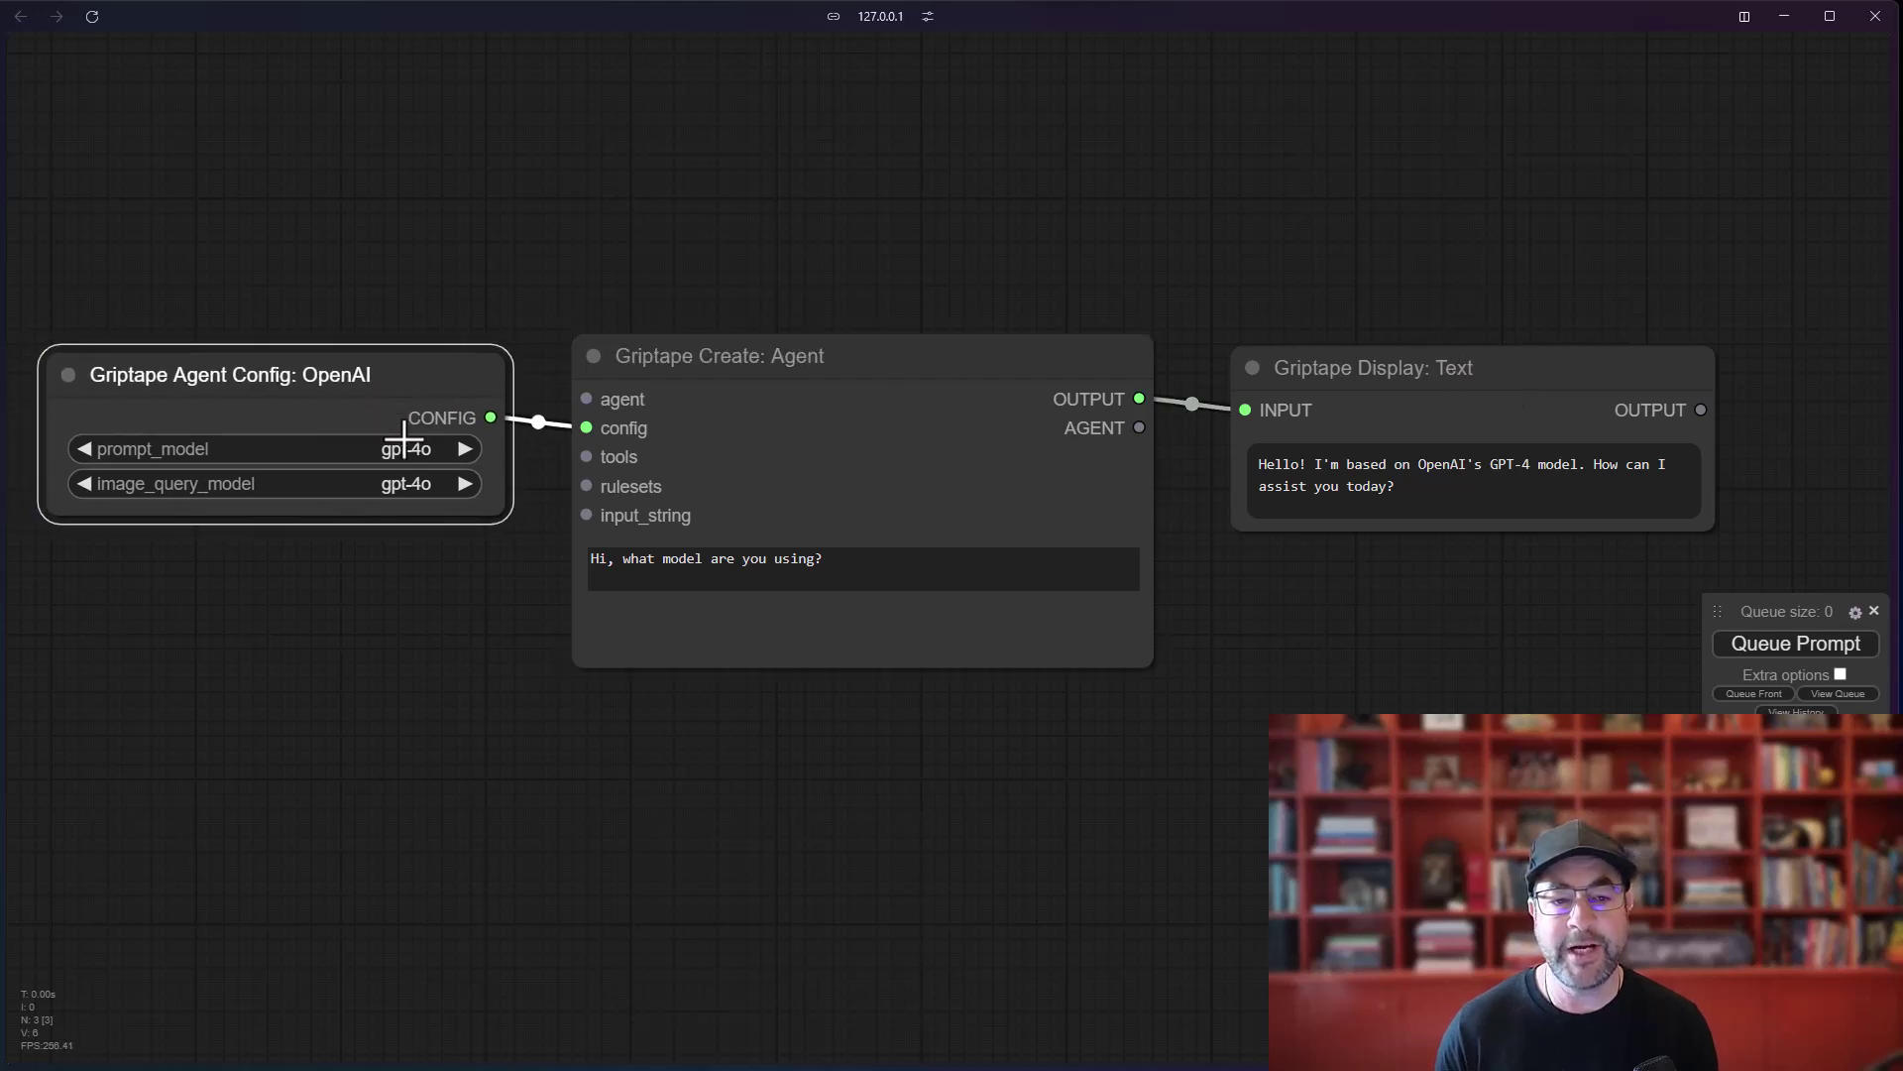
click(427, 452)
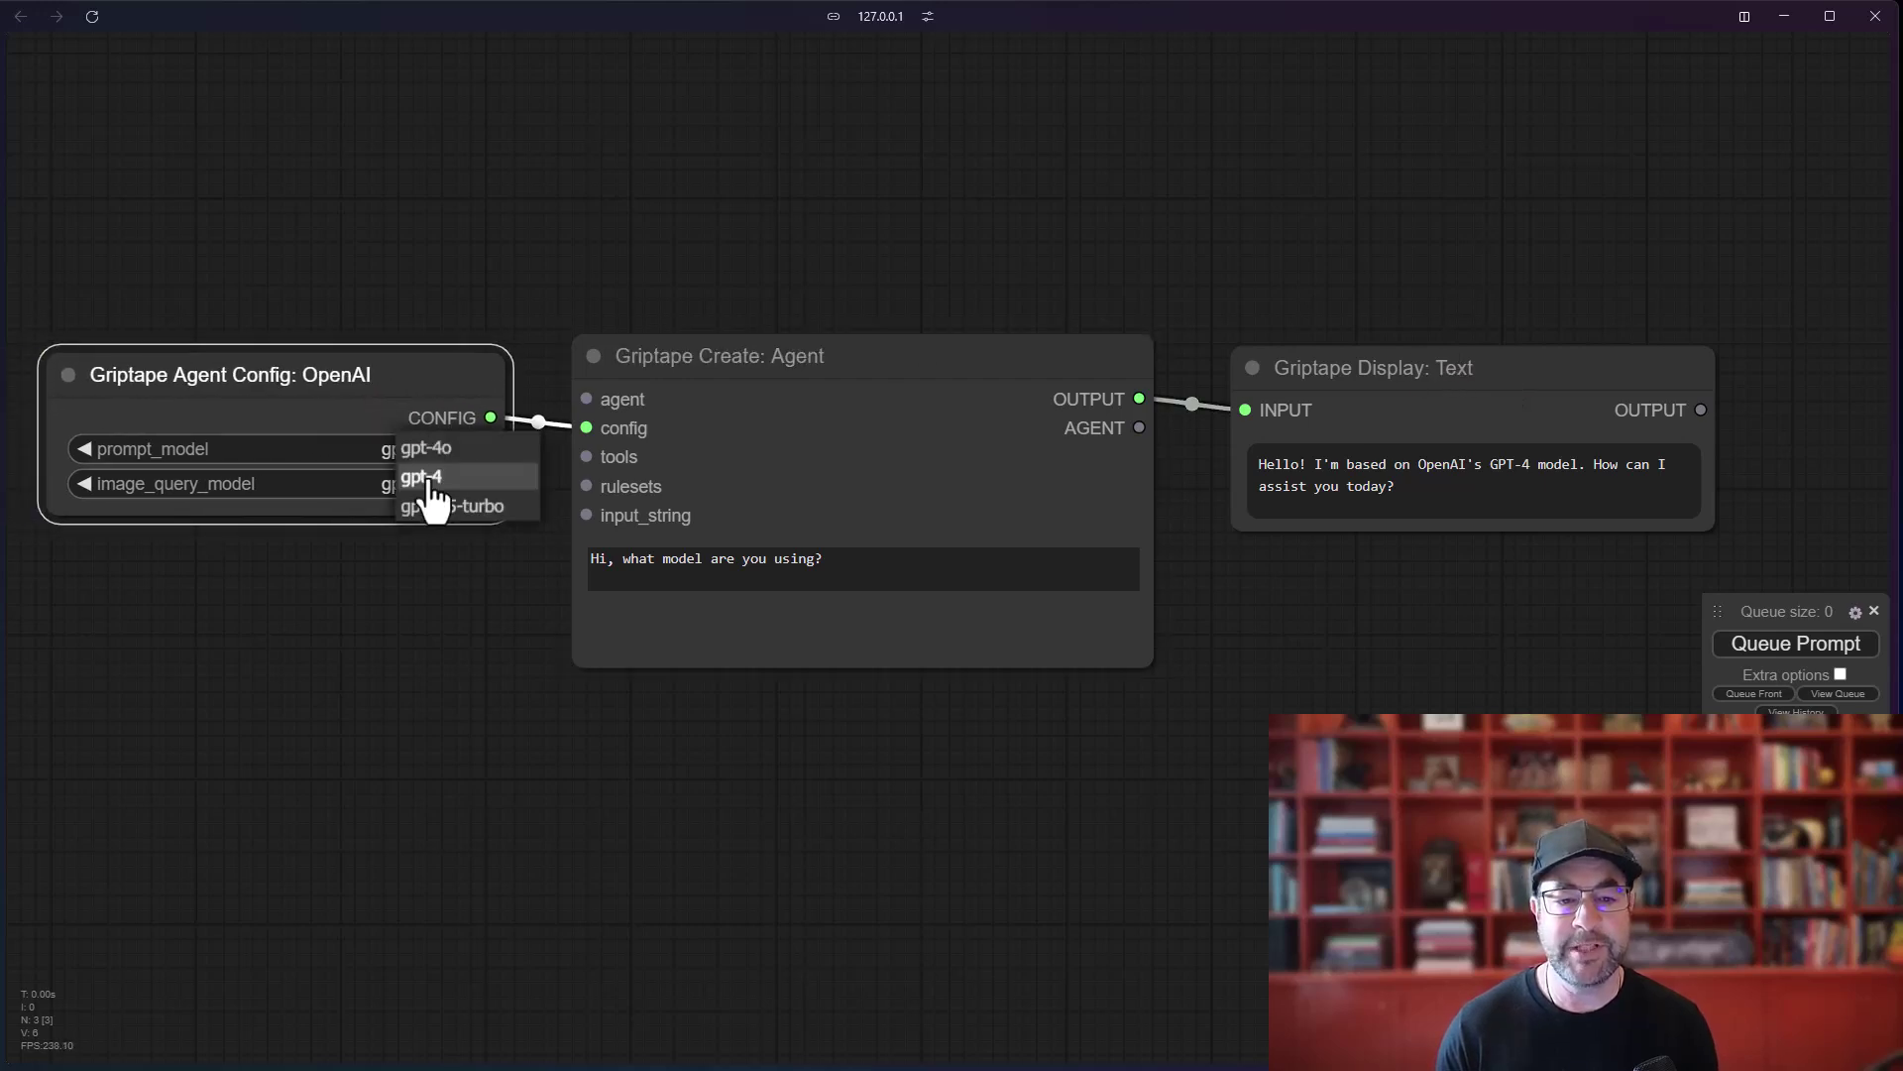
click(429, 479)
click(422, 456)
click(428, 508)
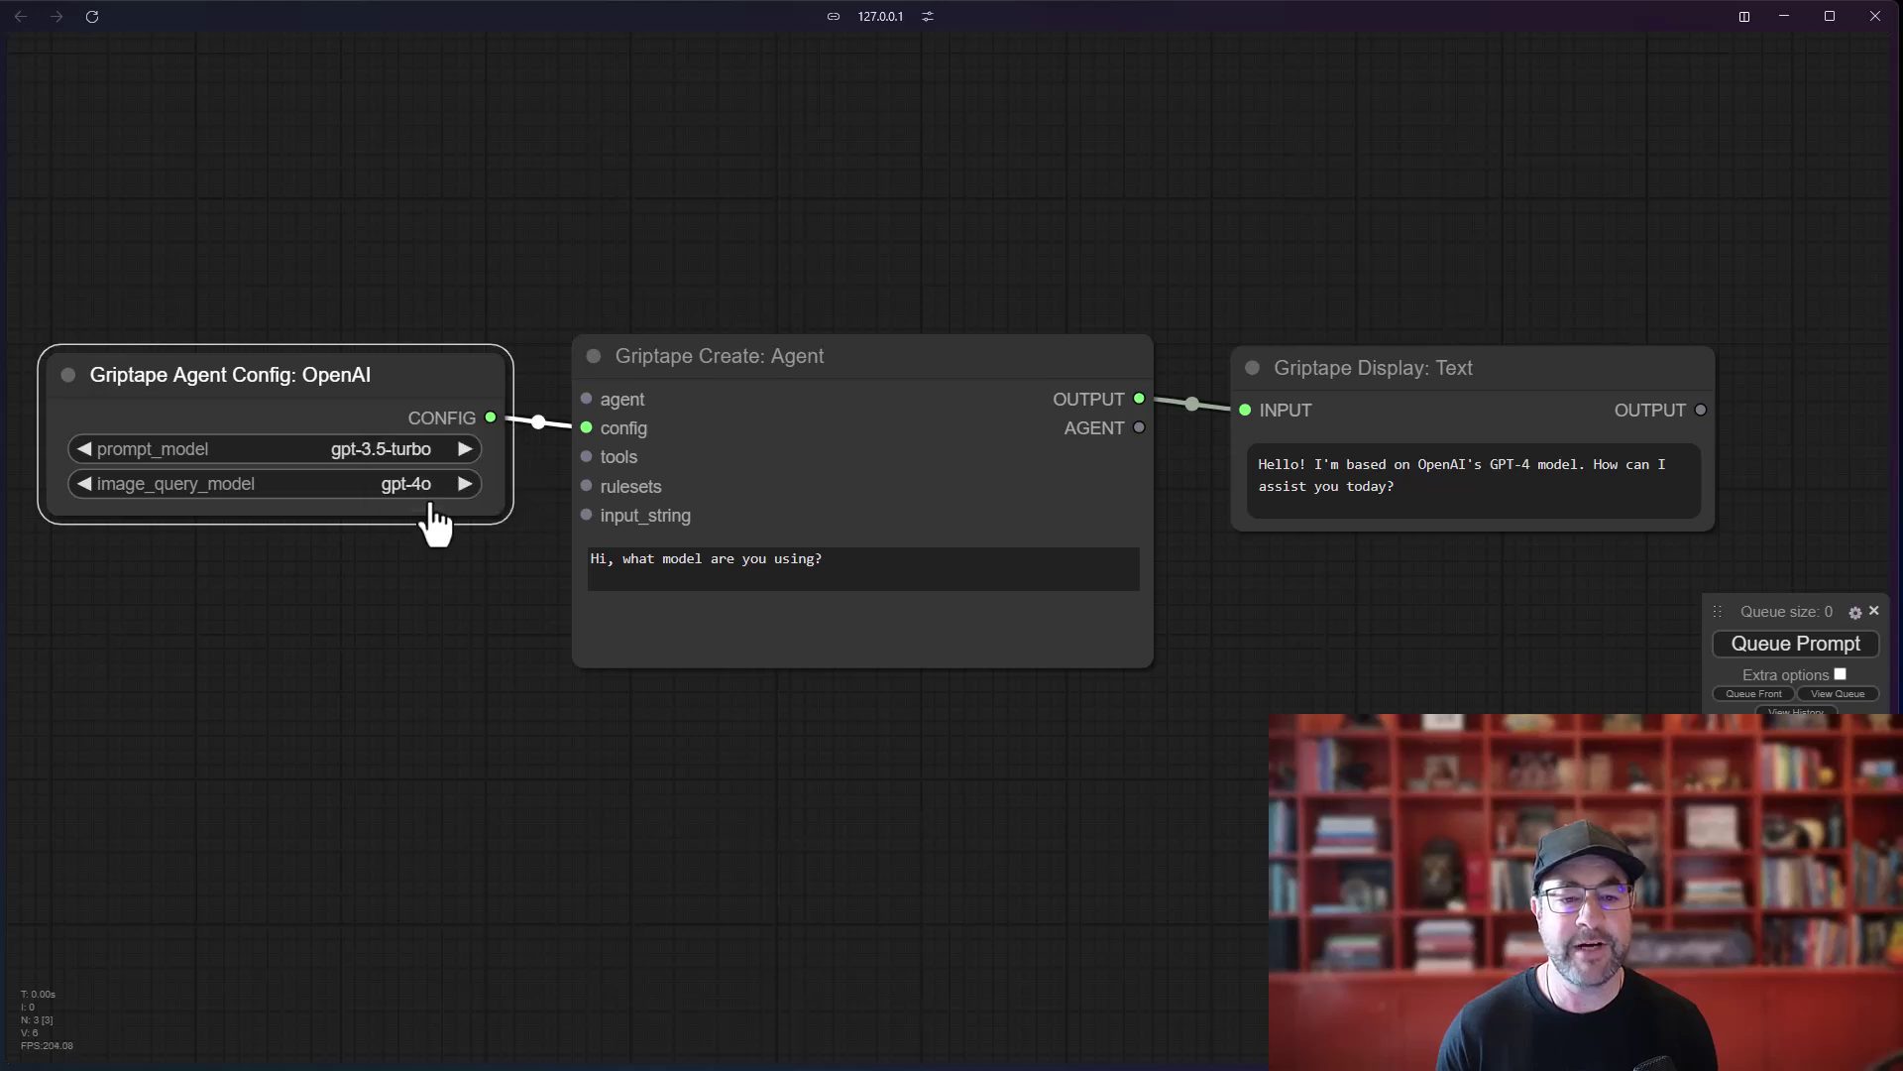
click(1817, 647)
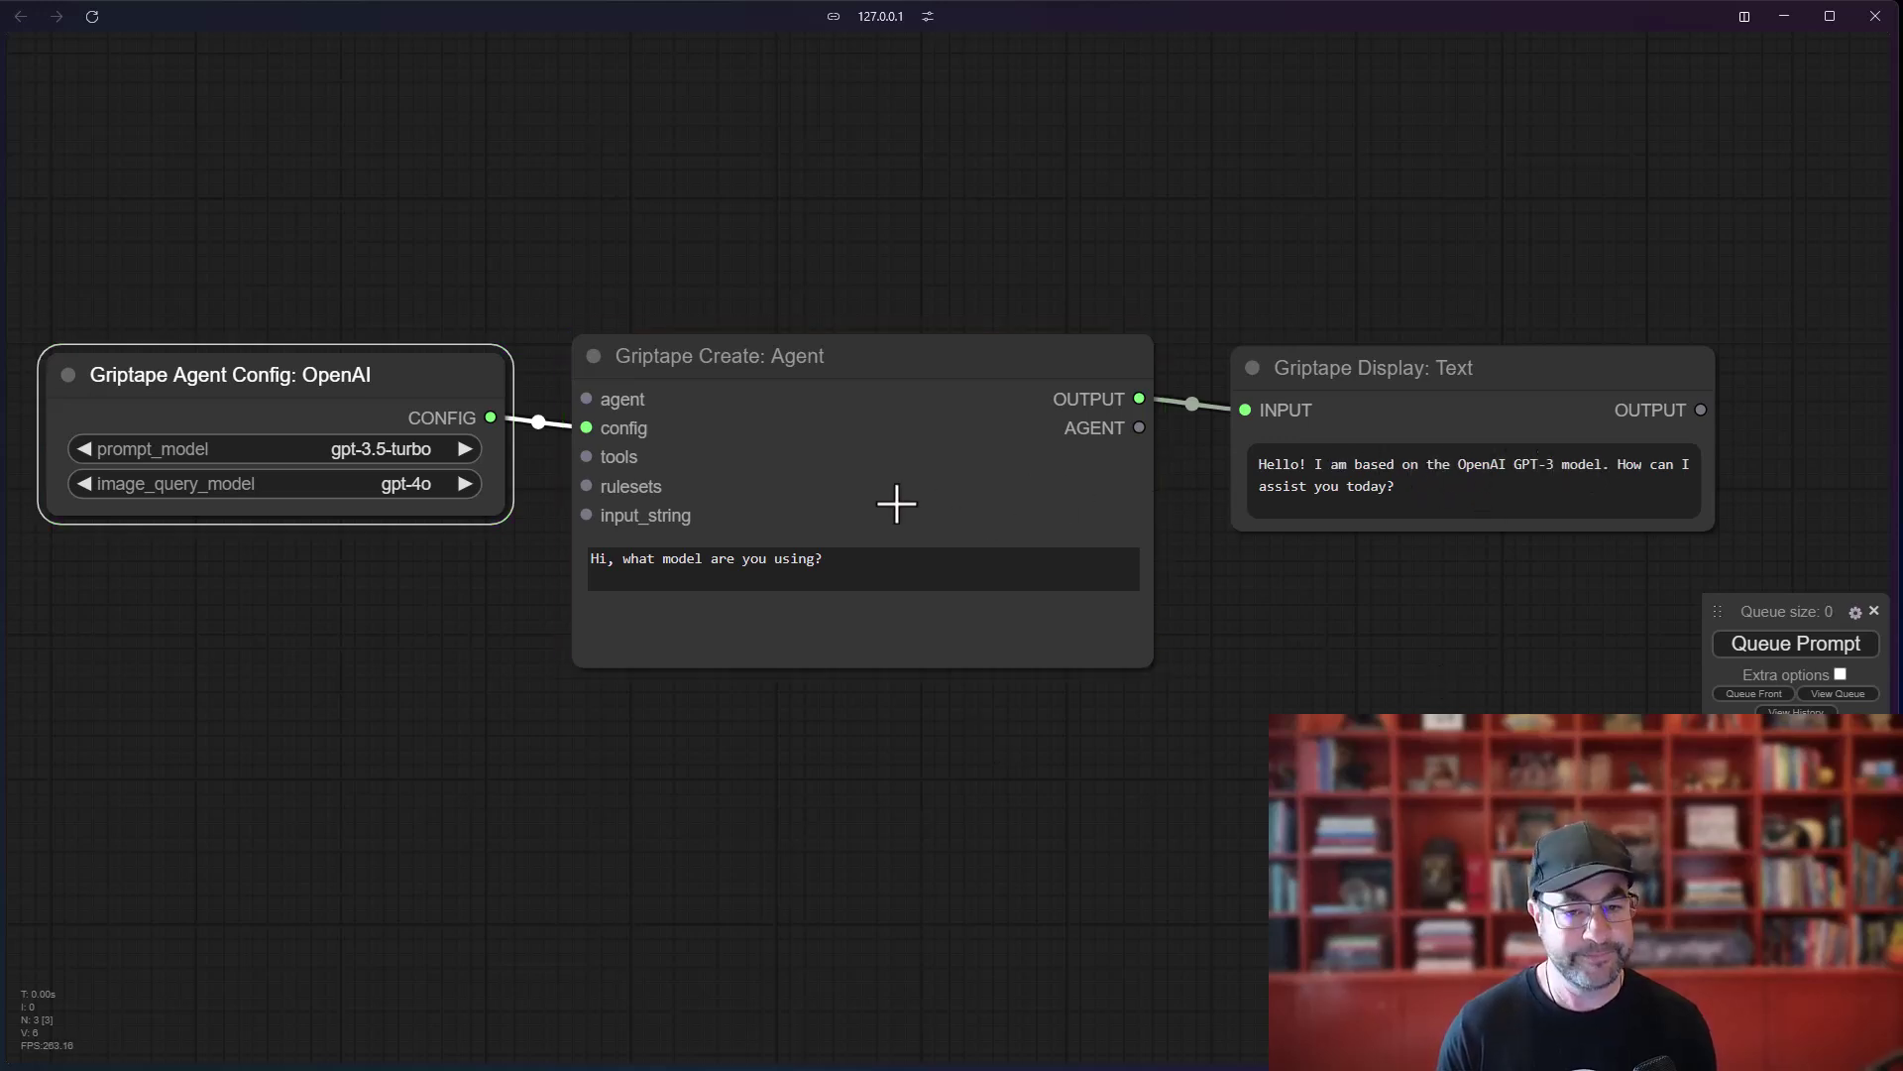
Step: Set the prompt_model back to gpt-4o and shift the graph right
click(362, 449)
click(409, 451)
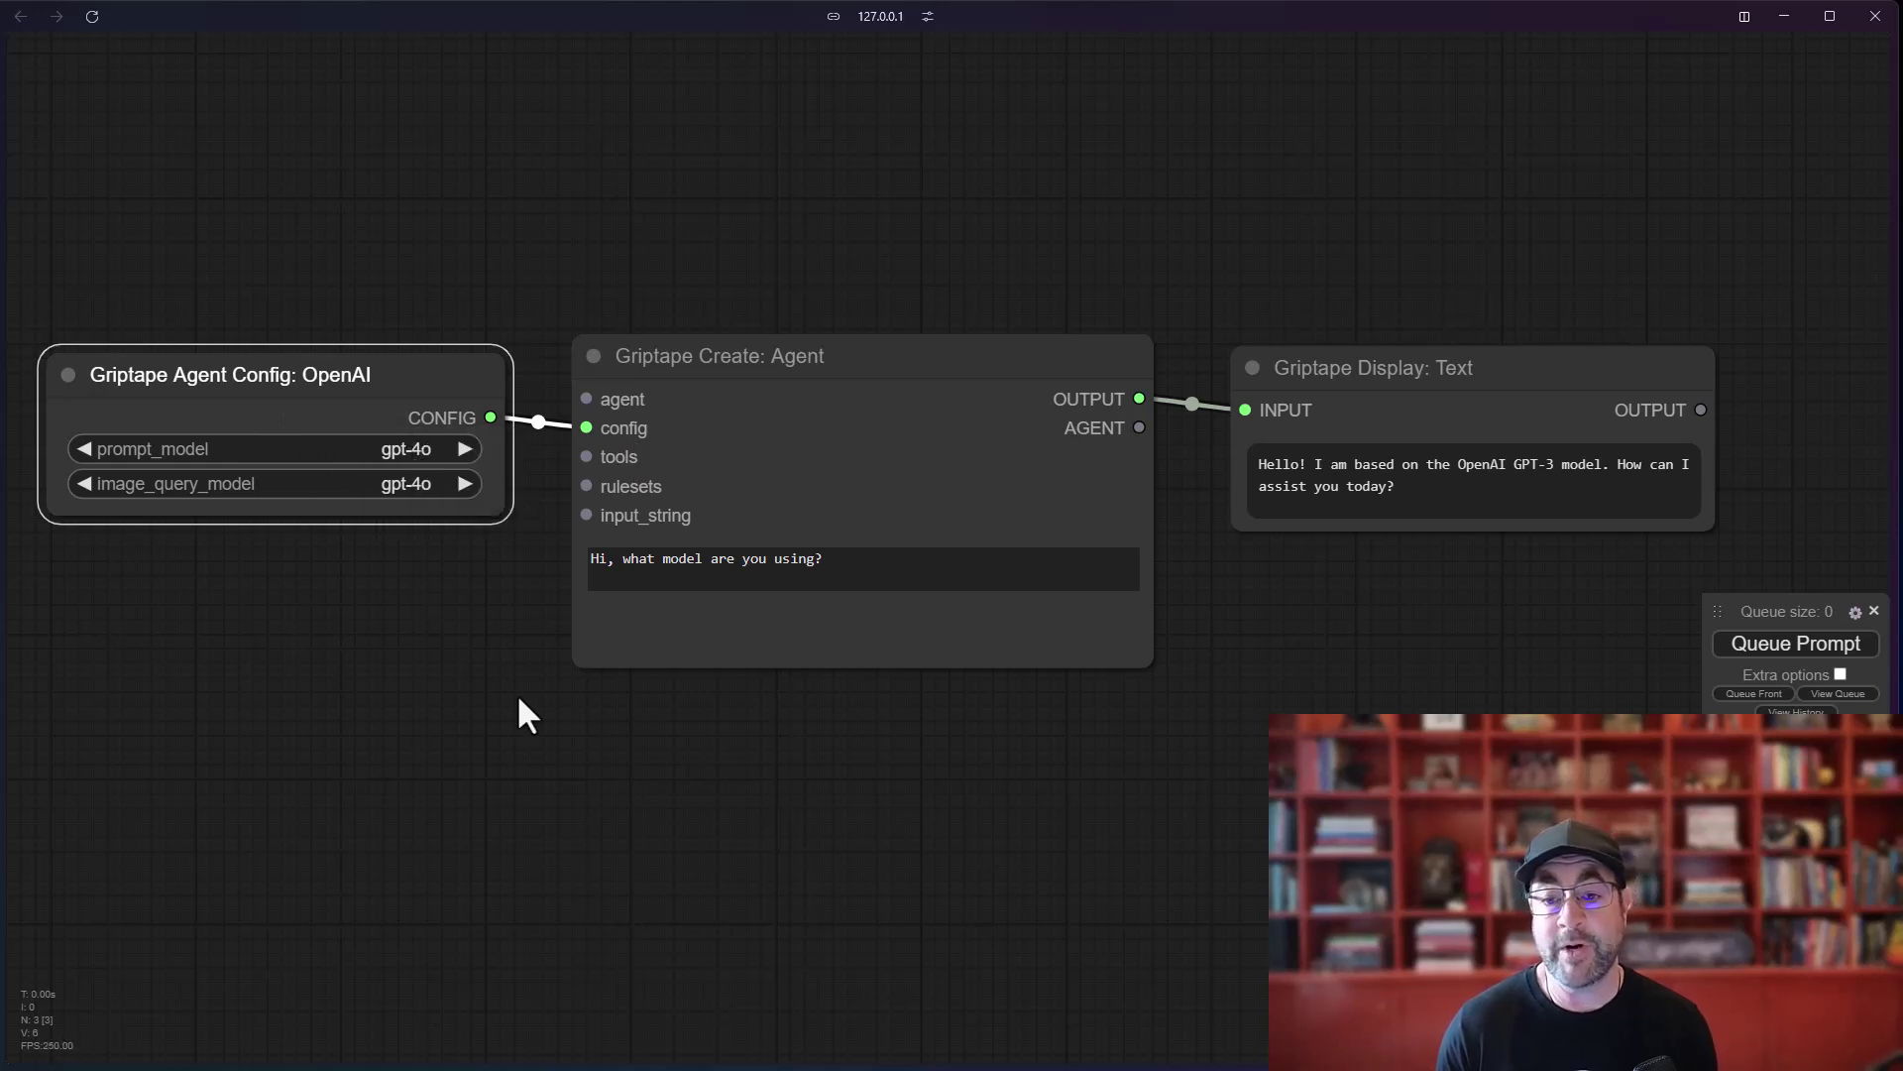
drag(518, 706, 667, 670)
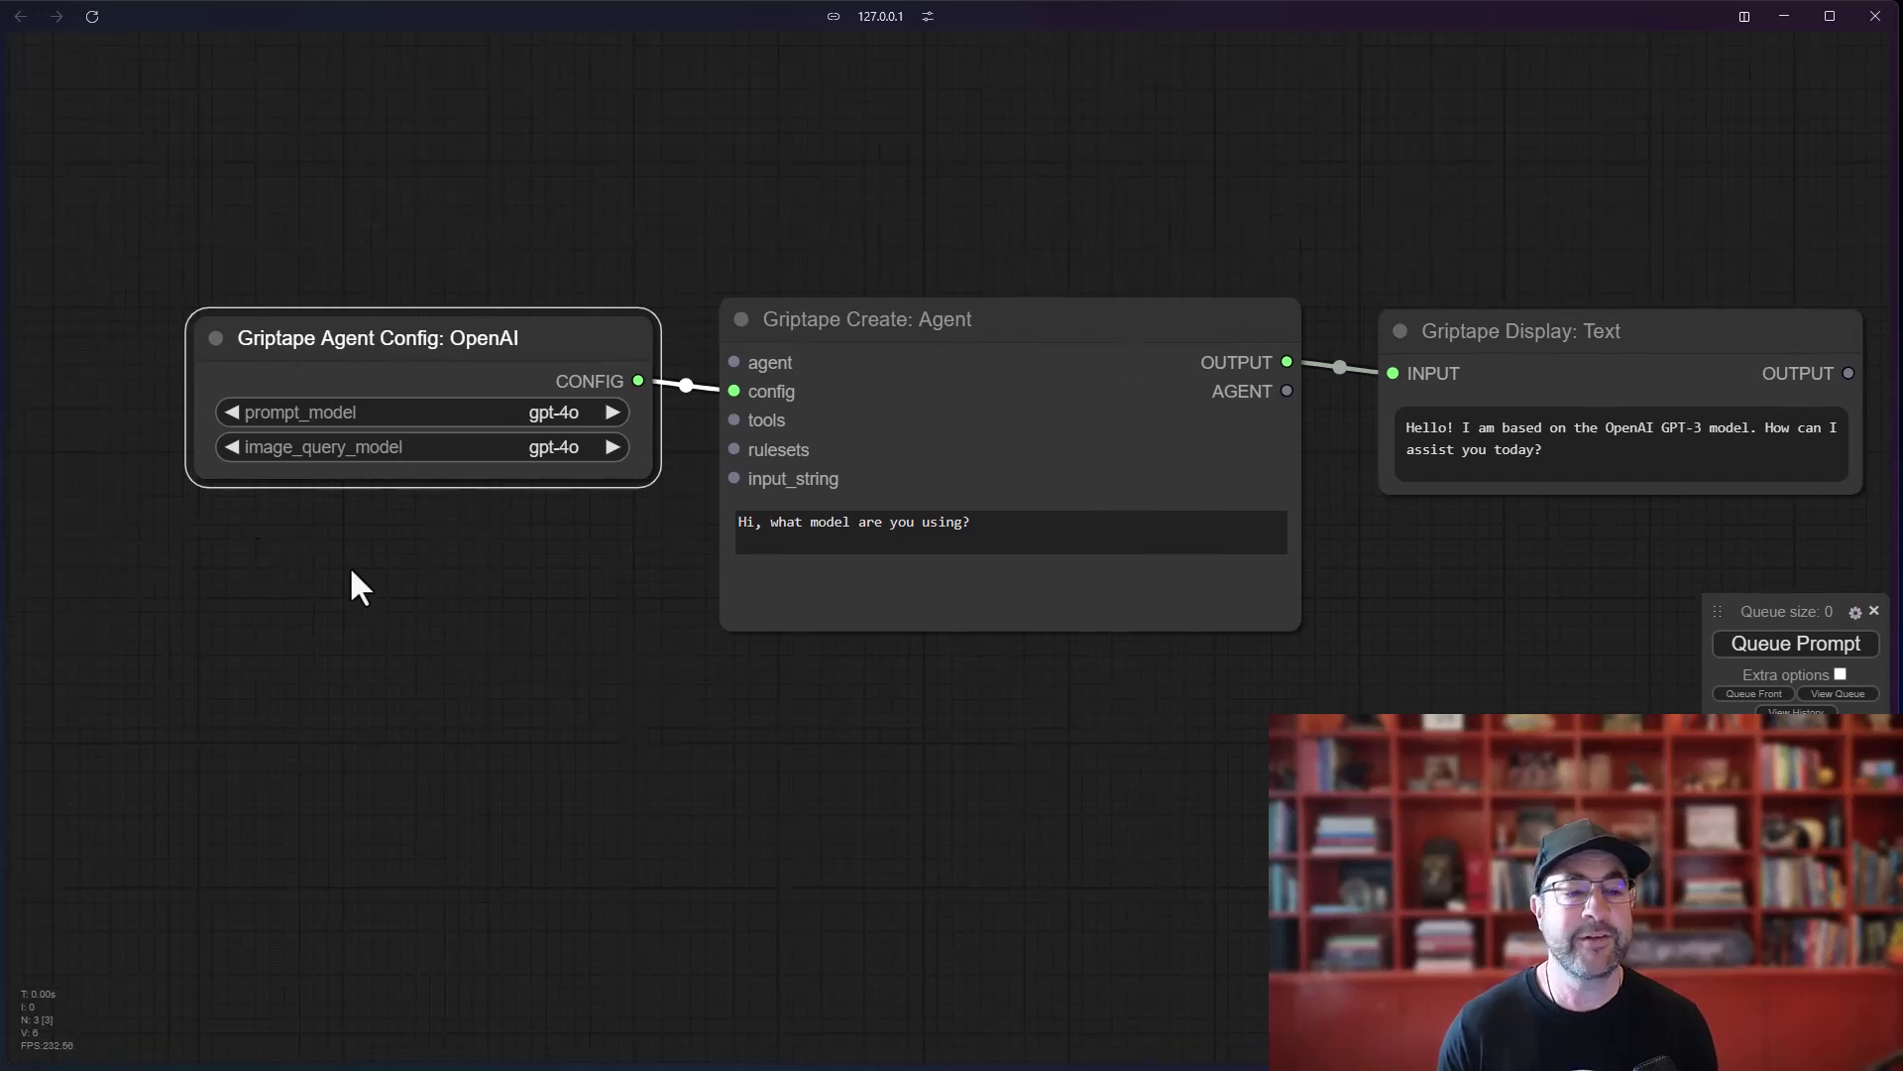
Step: Add a Griptape Agent Config: Google node via a 'config' search and link it to the agent's config input
double_click(282, 557)
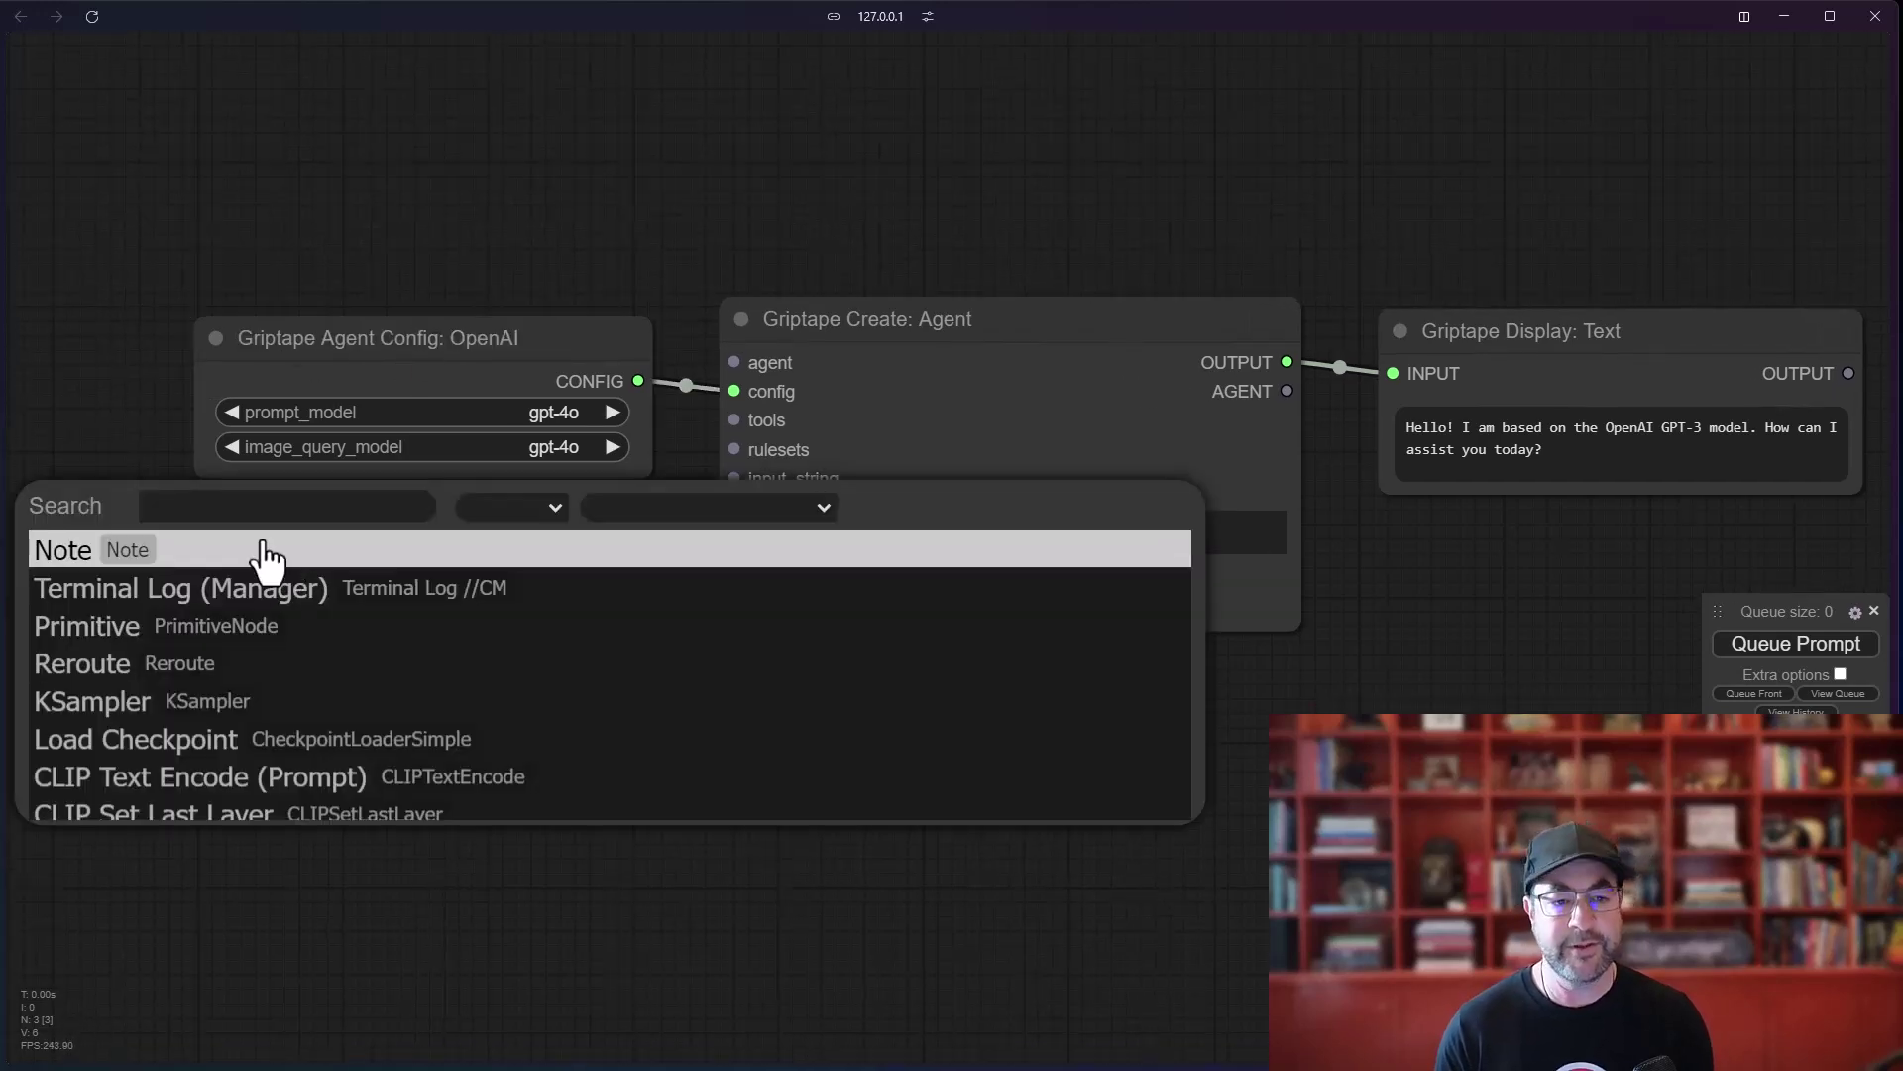
text(config)
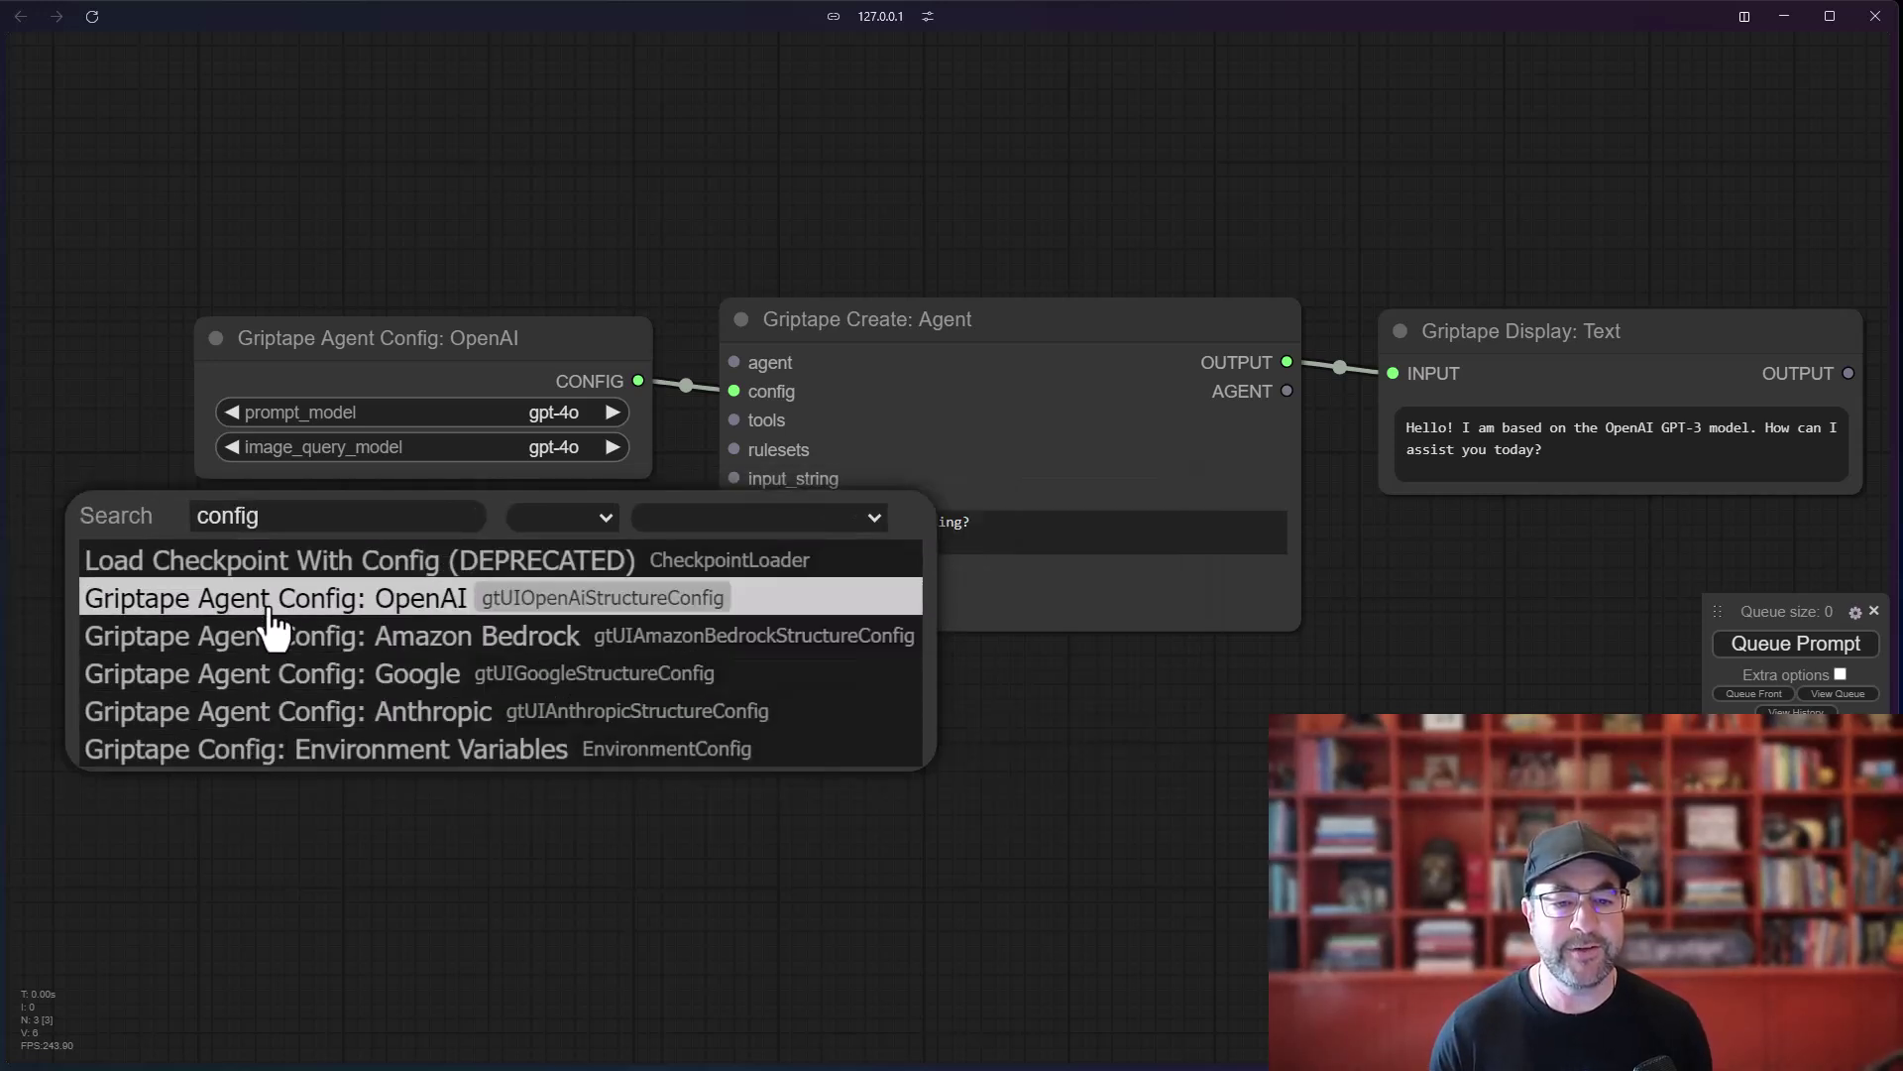
click(266, 679)
drag(425, 532, 297, 531)
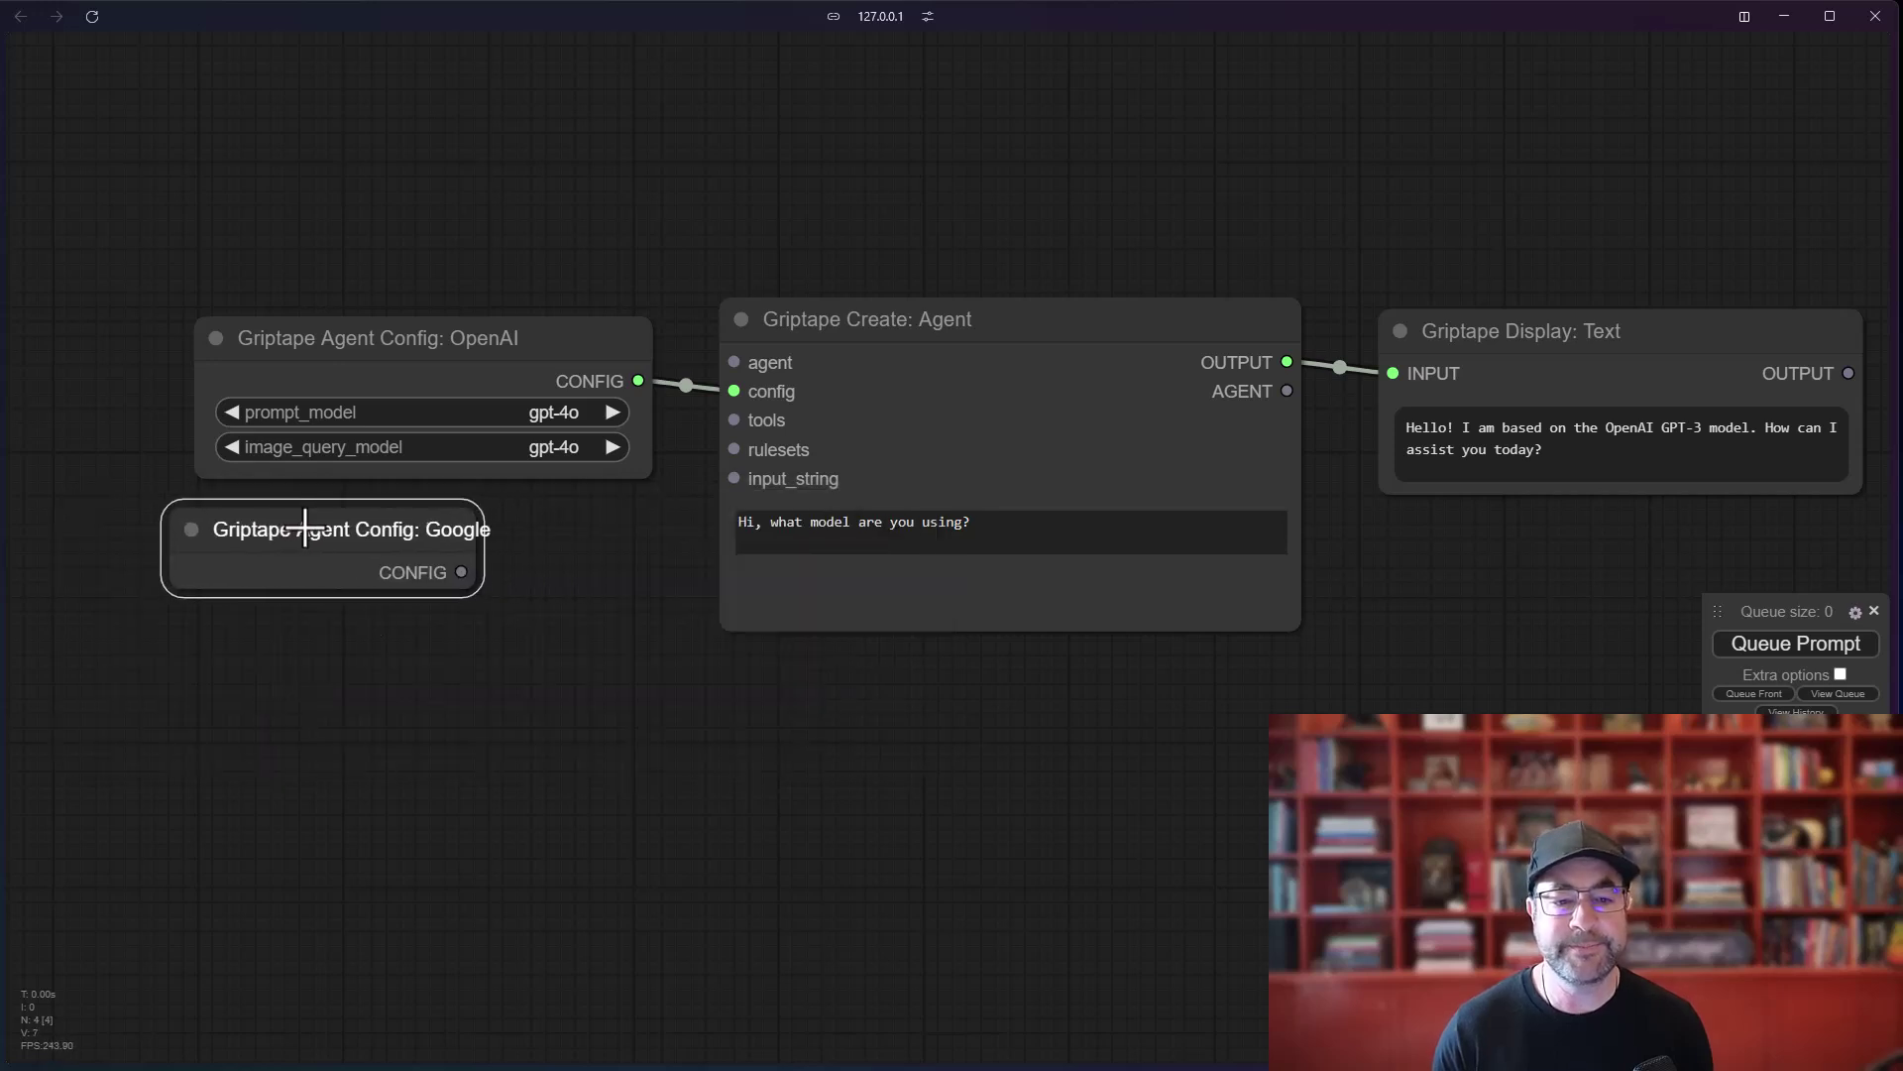
drag(607, 575, 733, 390)
drag(542, 337, 508, 332)
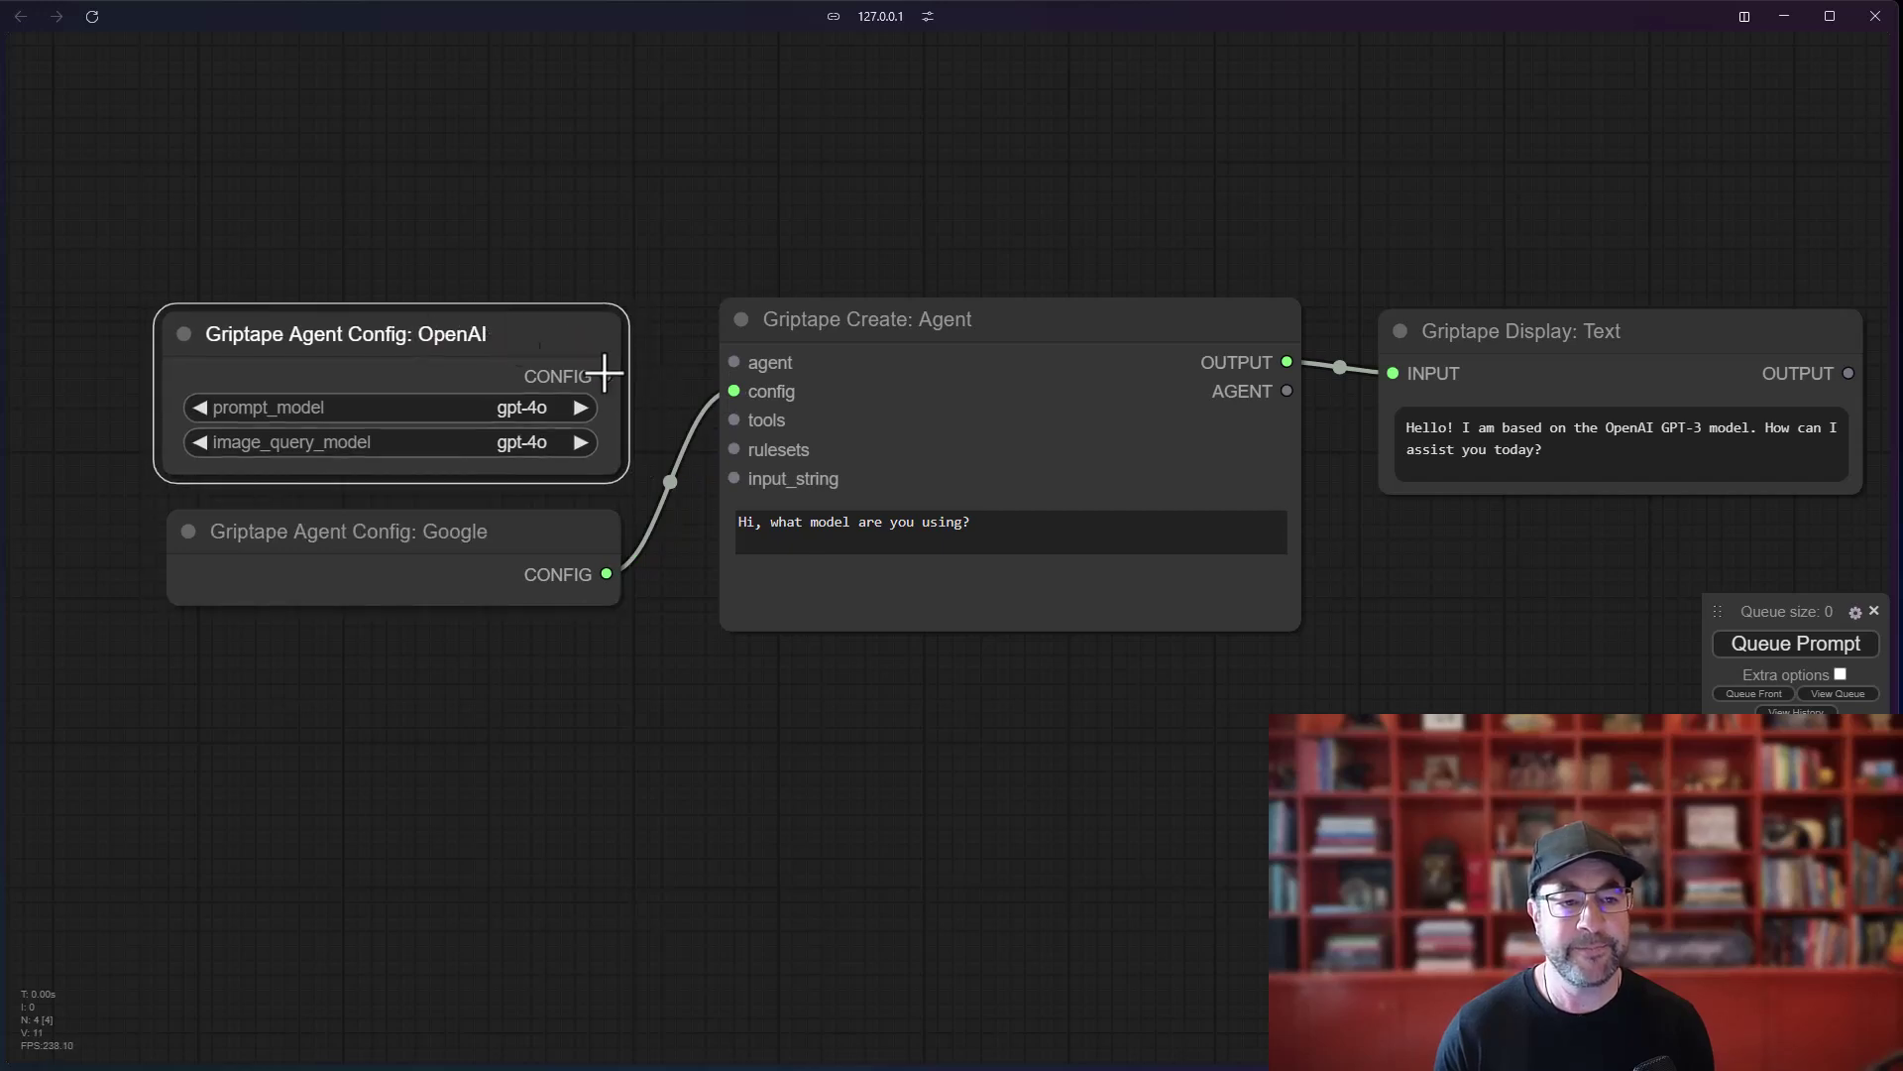
right_click(637, 708)
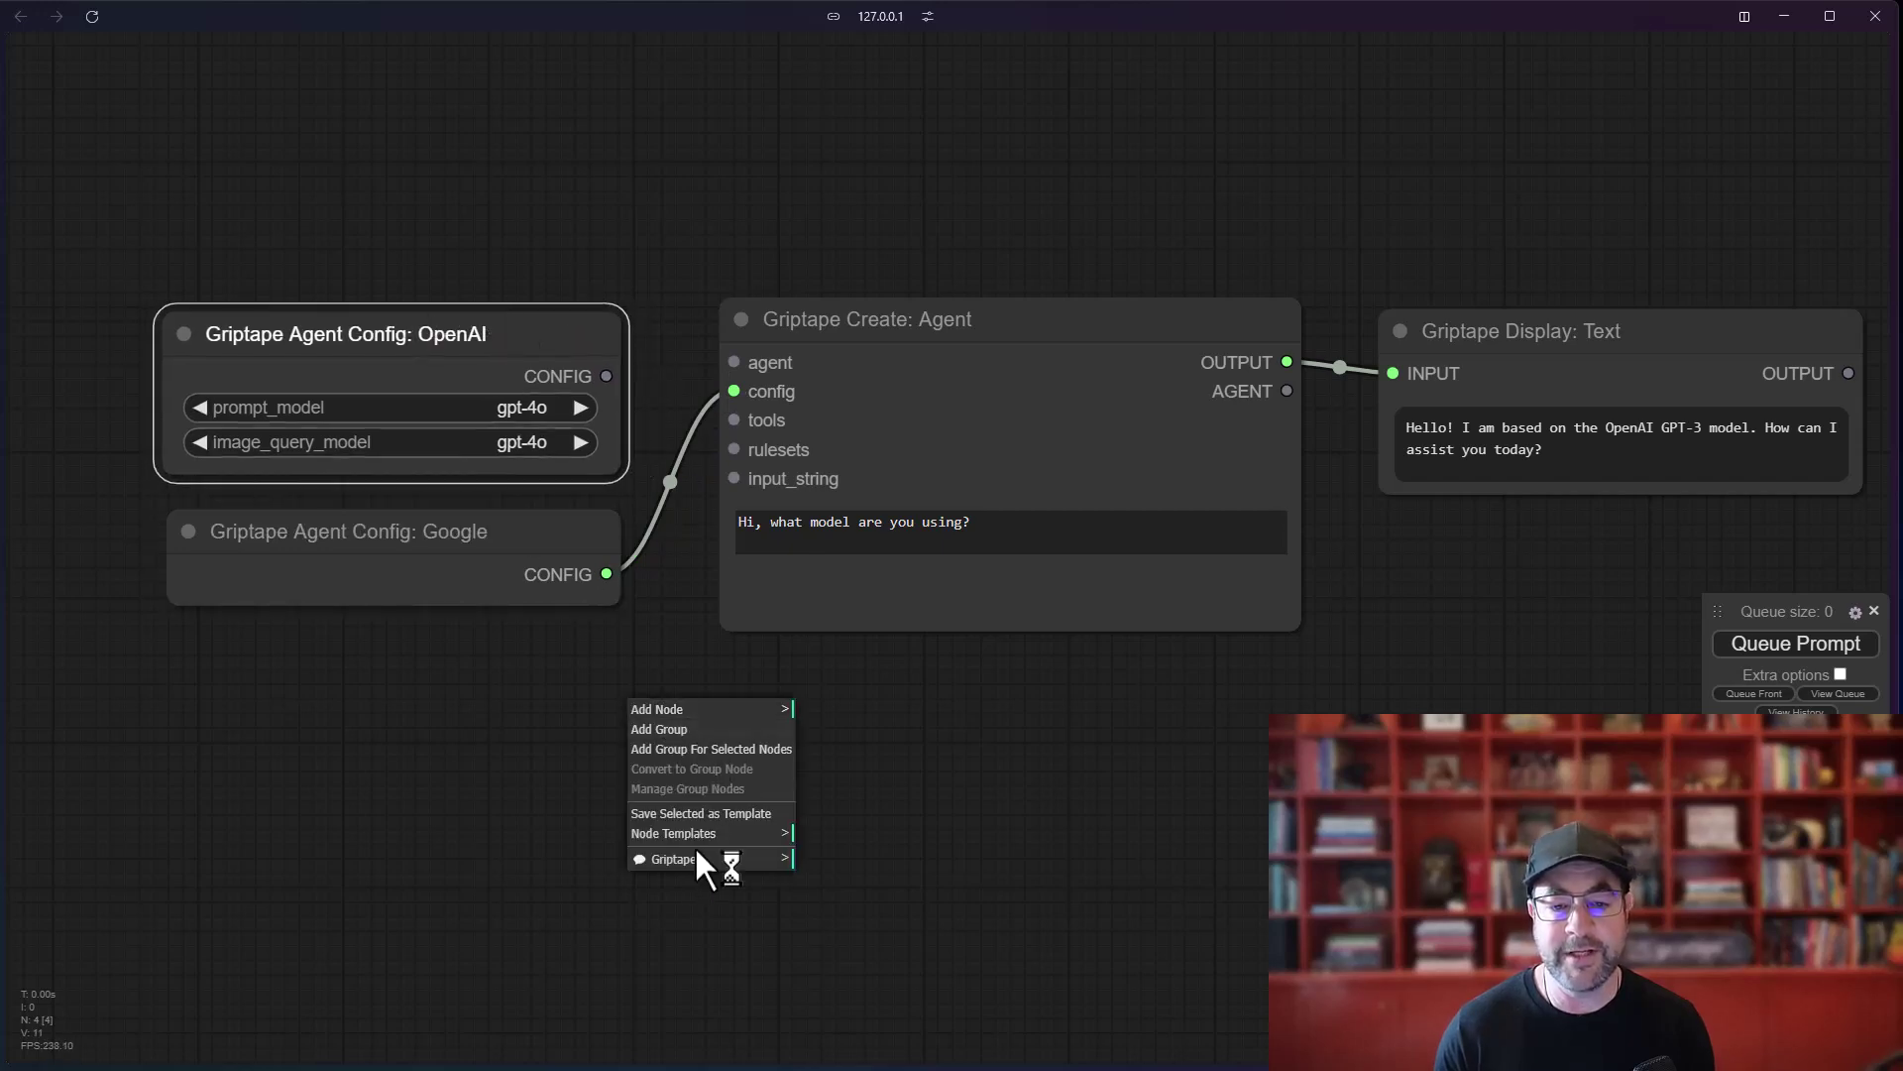
click(751, 858)
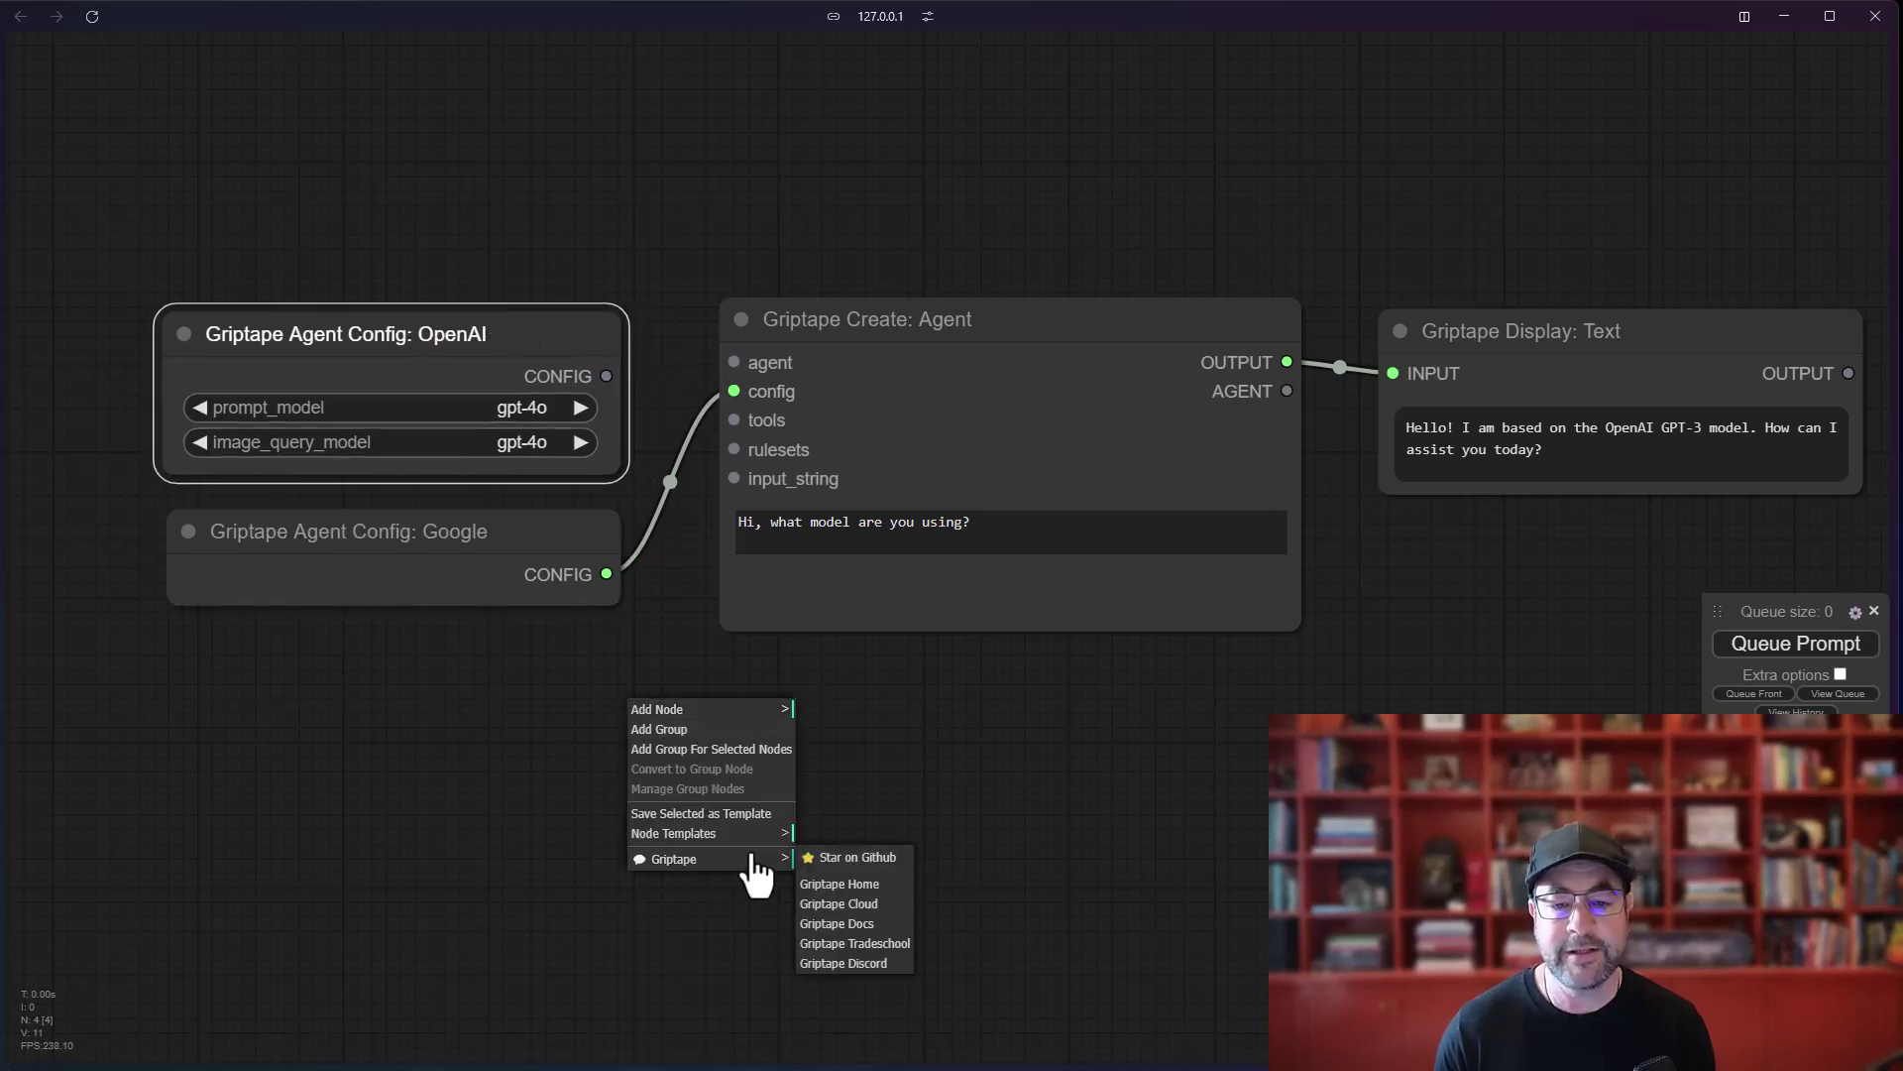
click(876, 926)
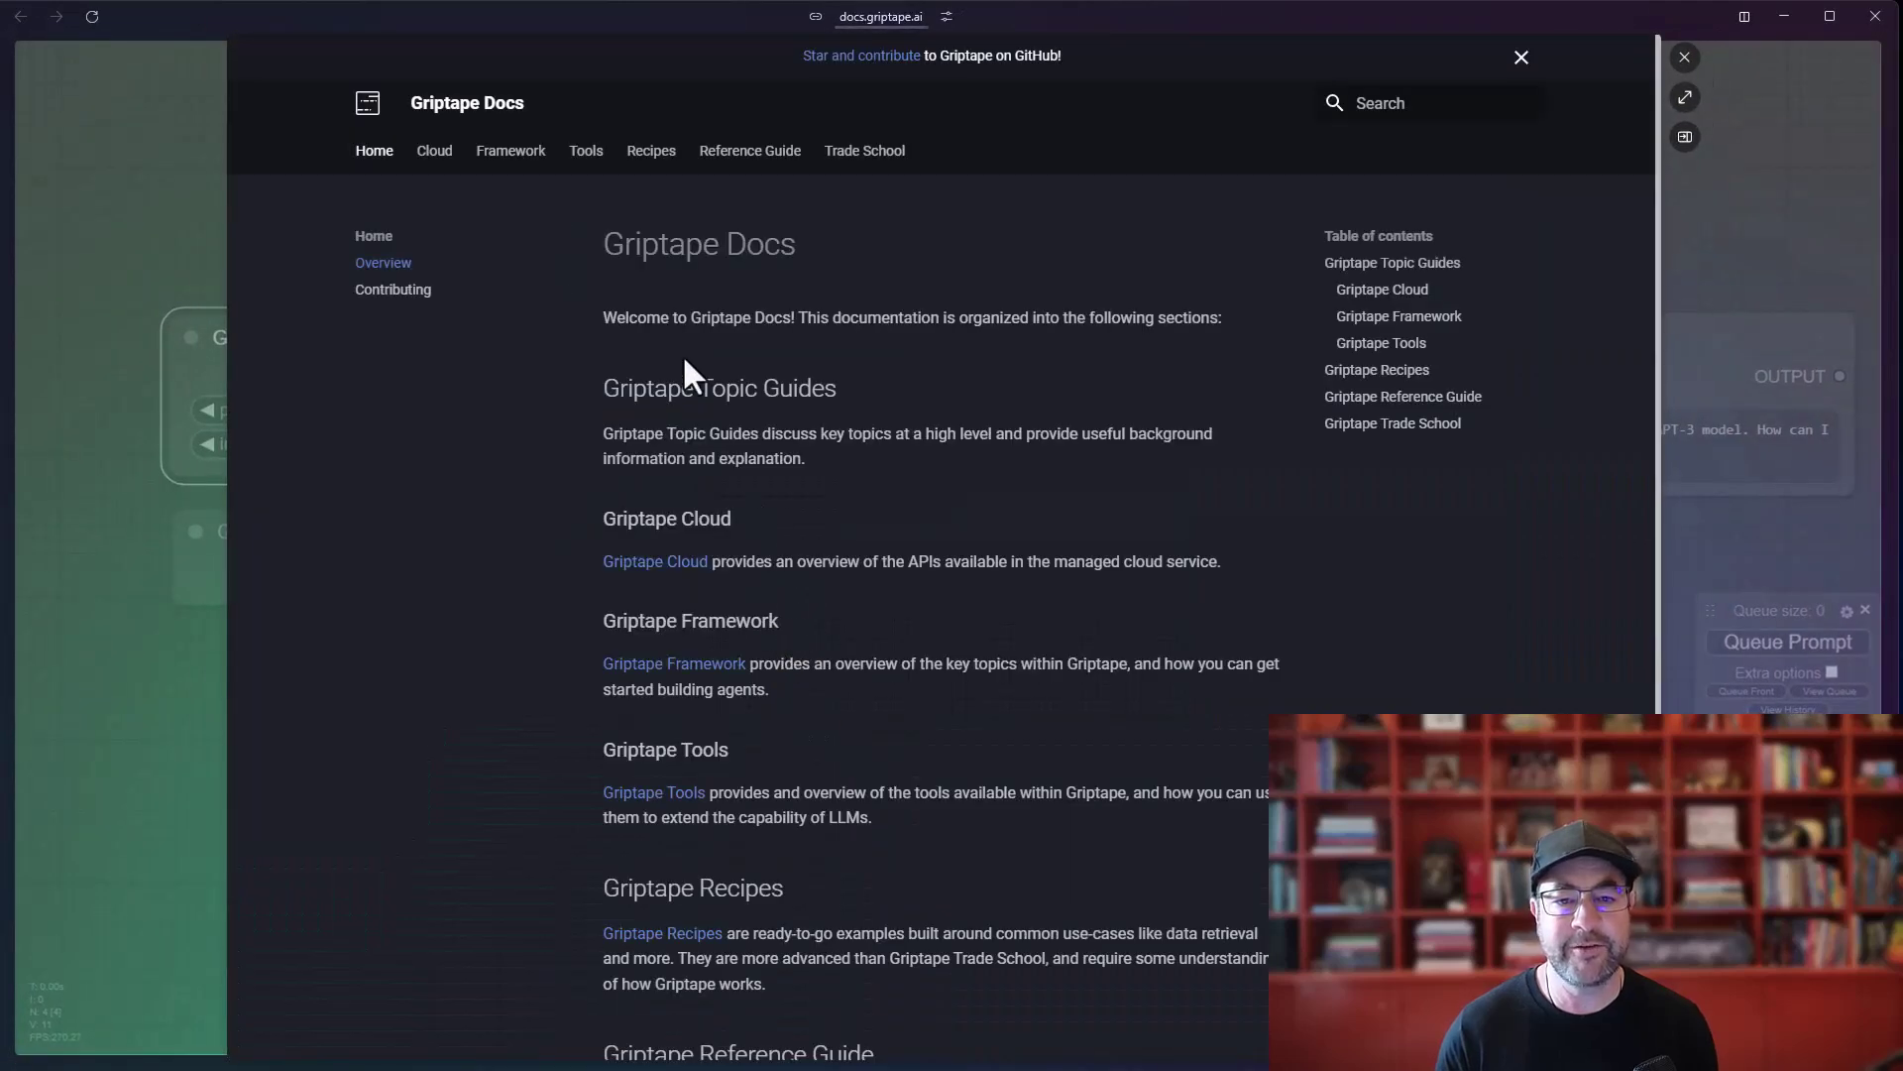
click(513, 155)
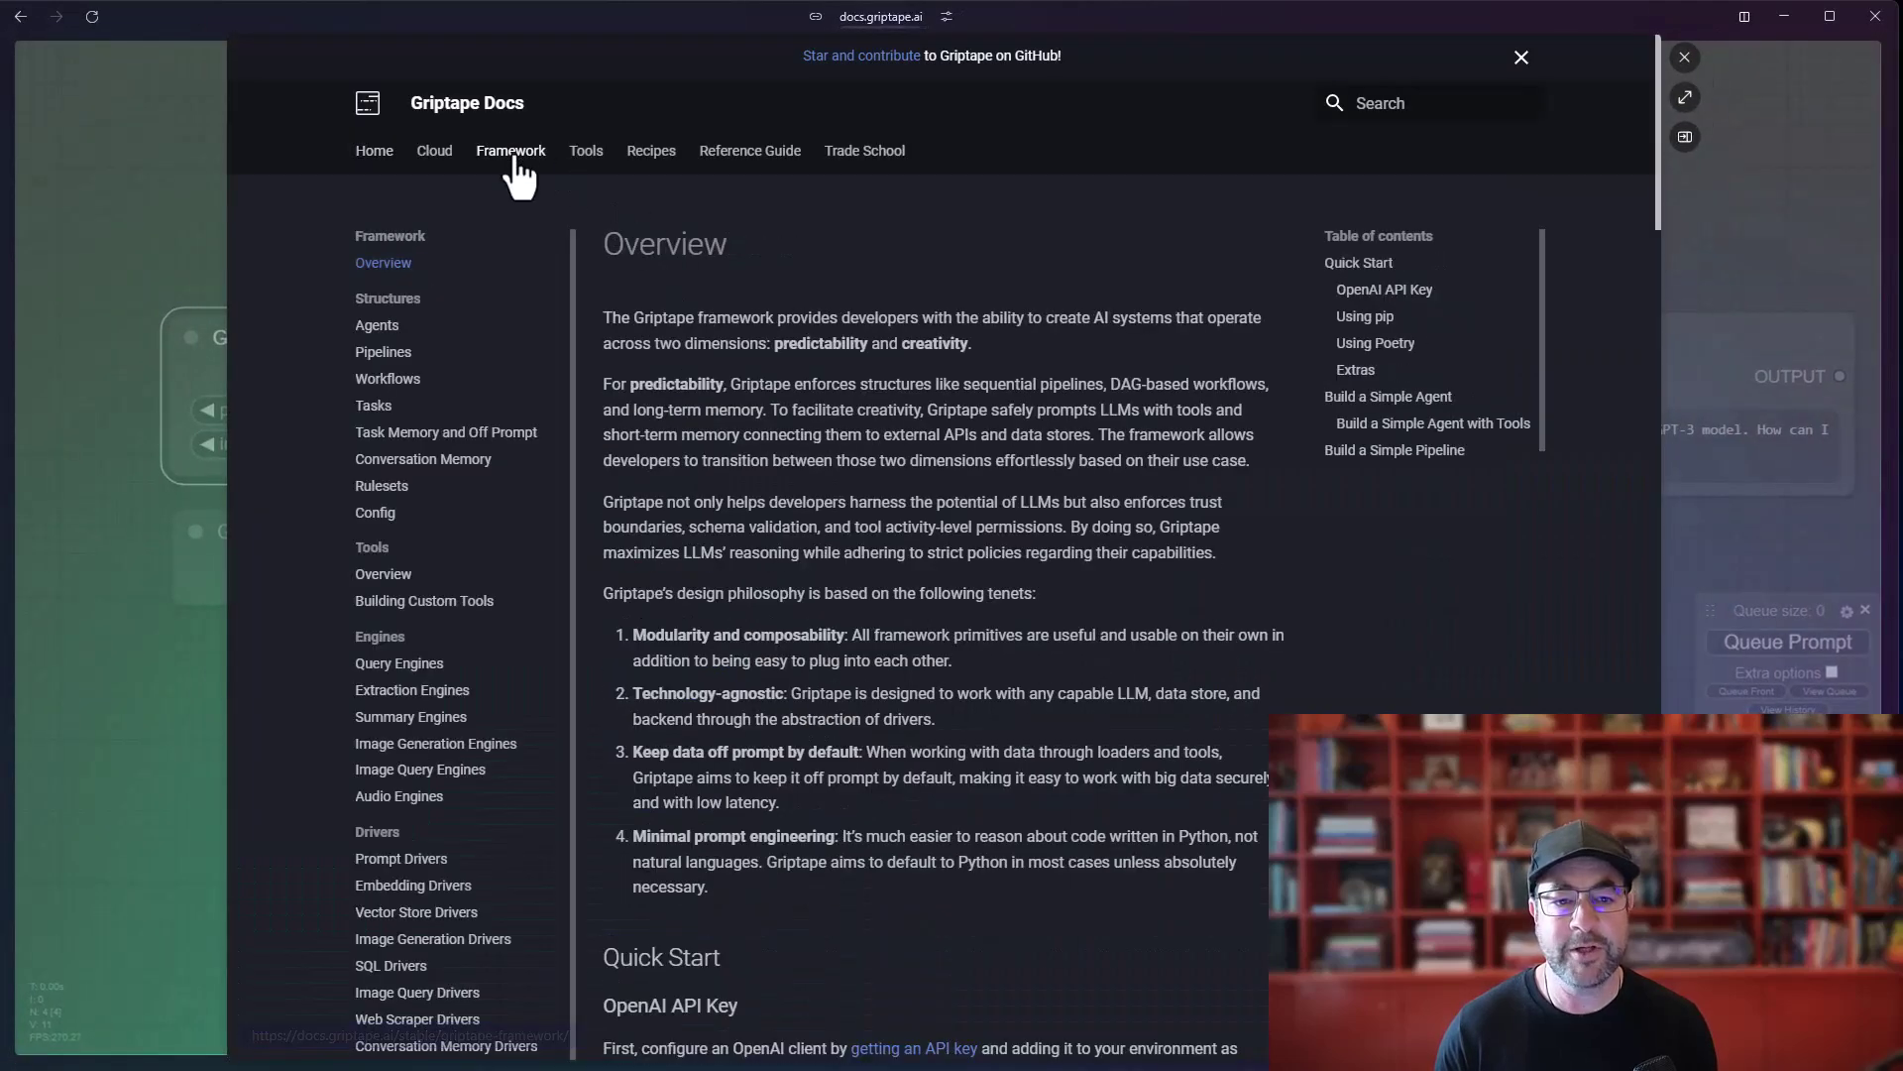
click(383, 517)
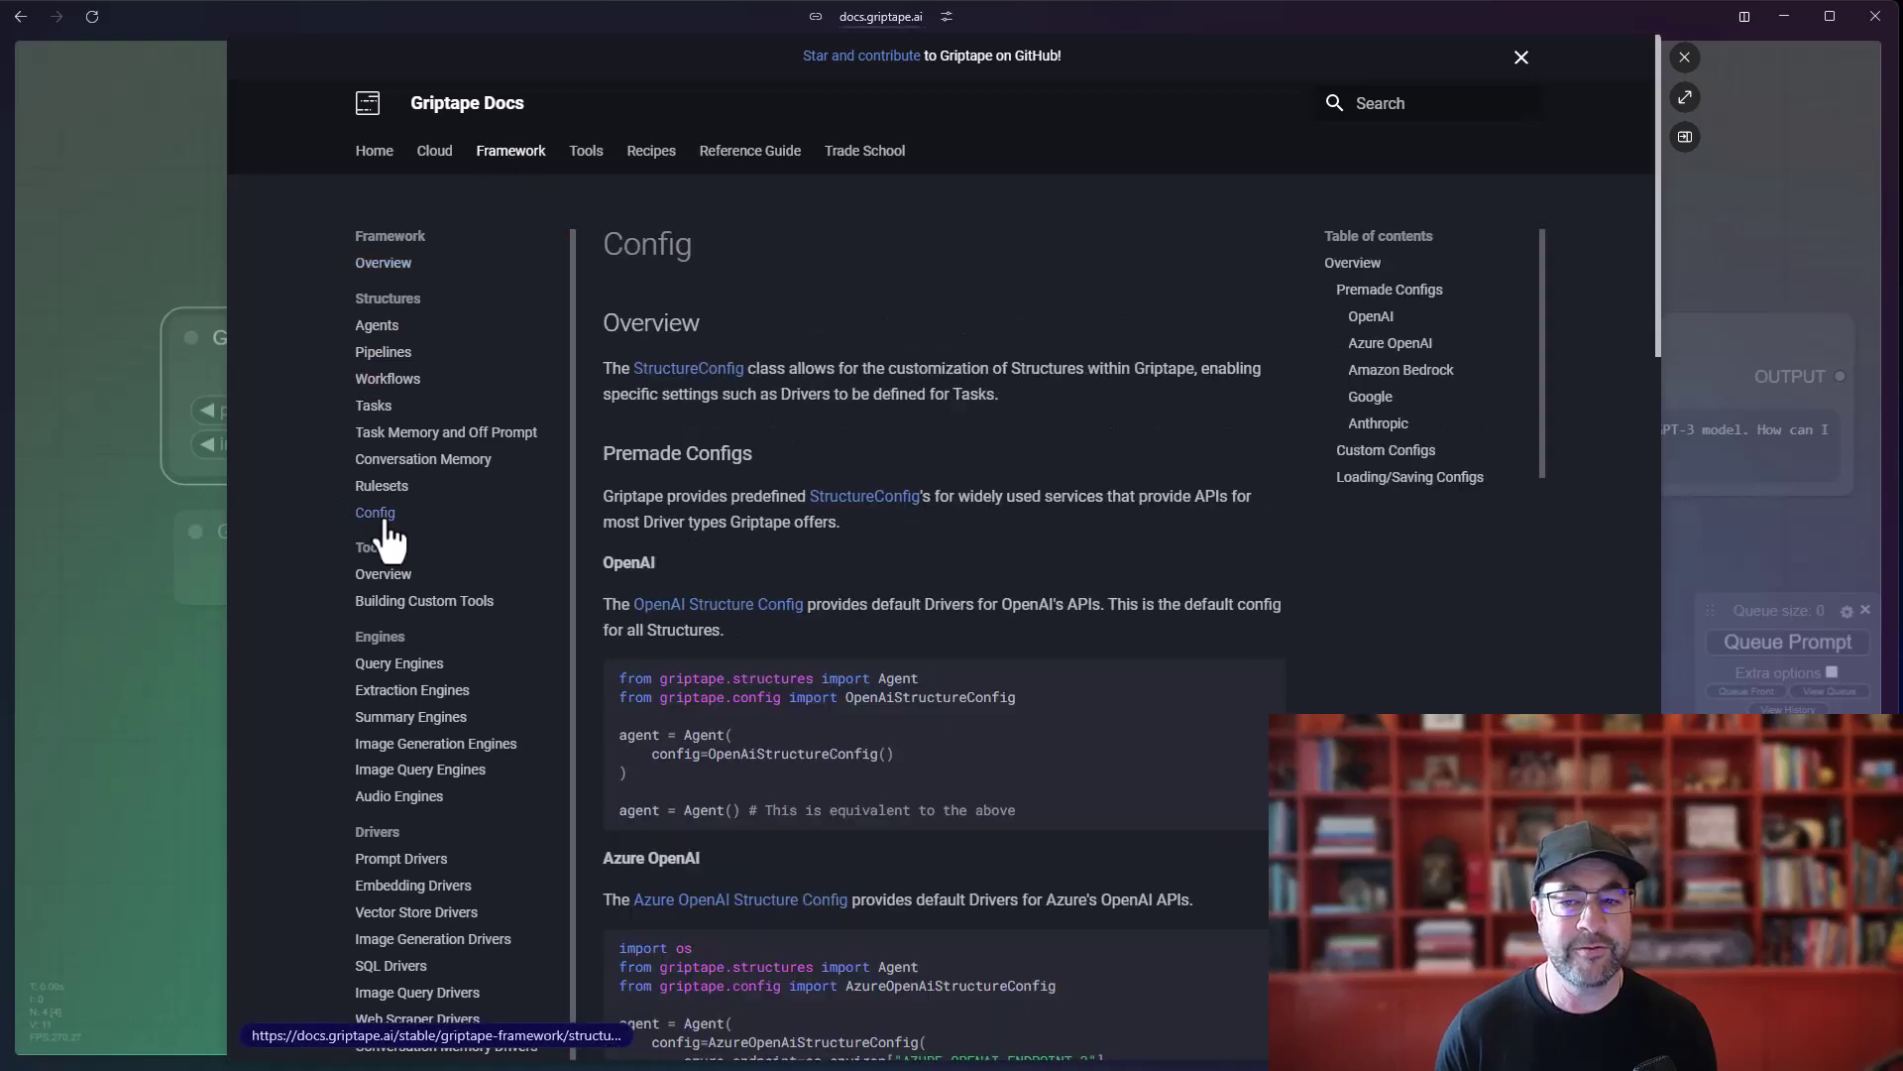
scroll(838, 374, down, 10)
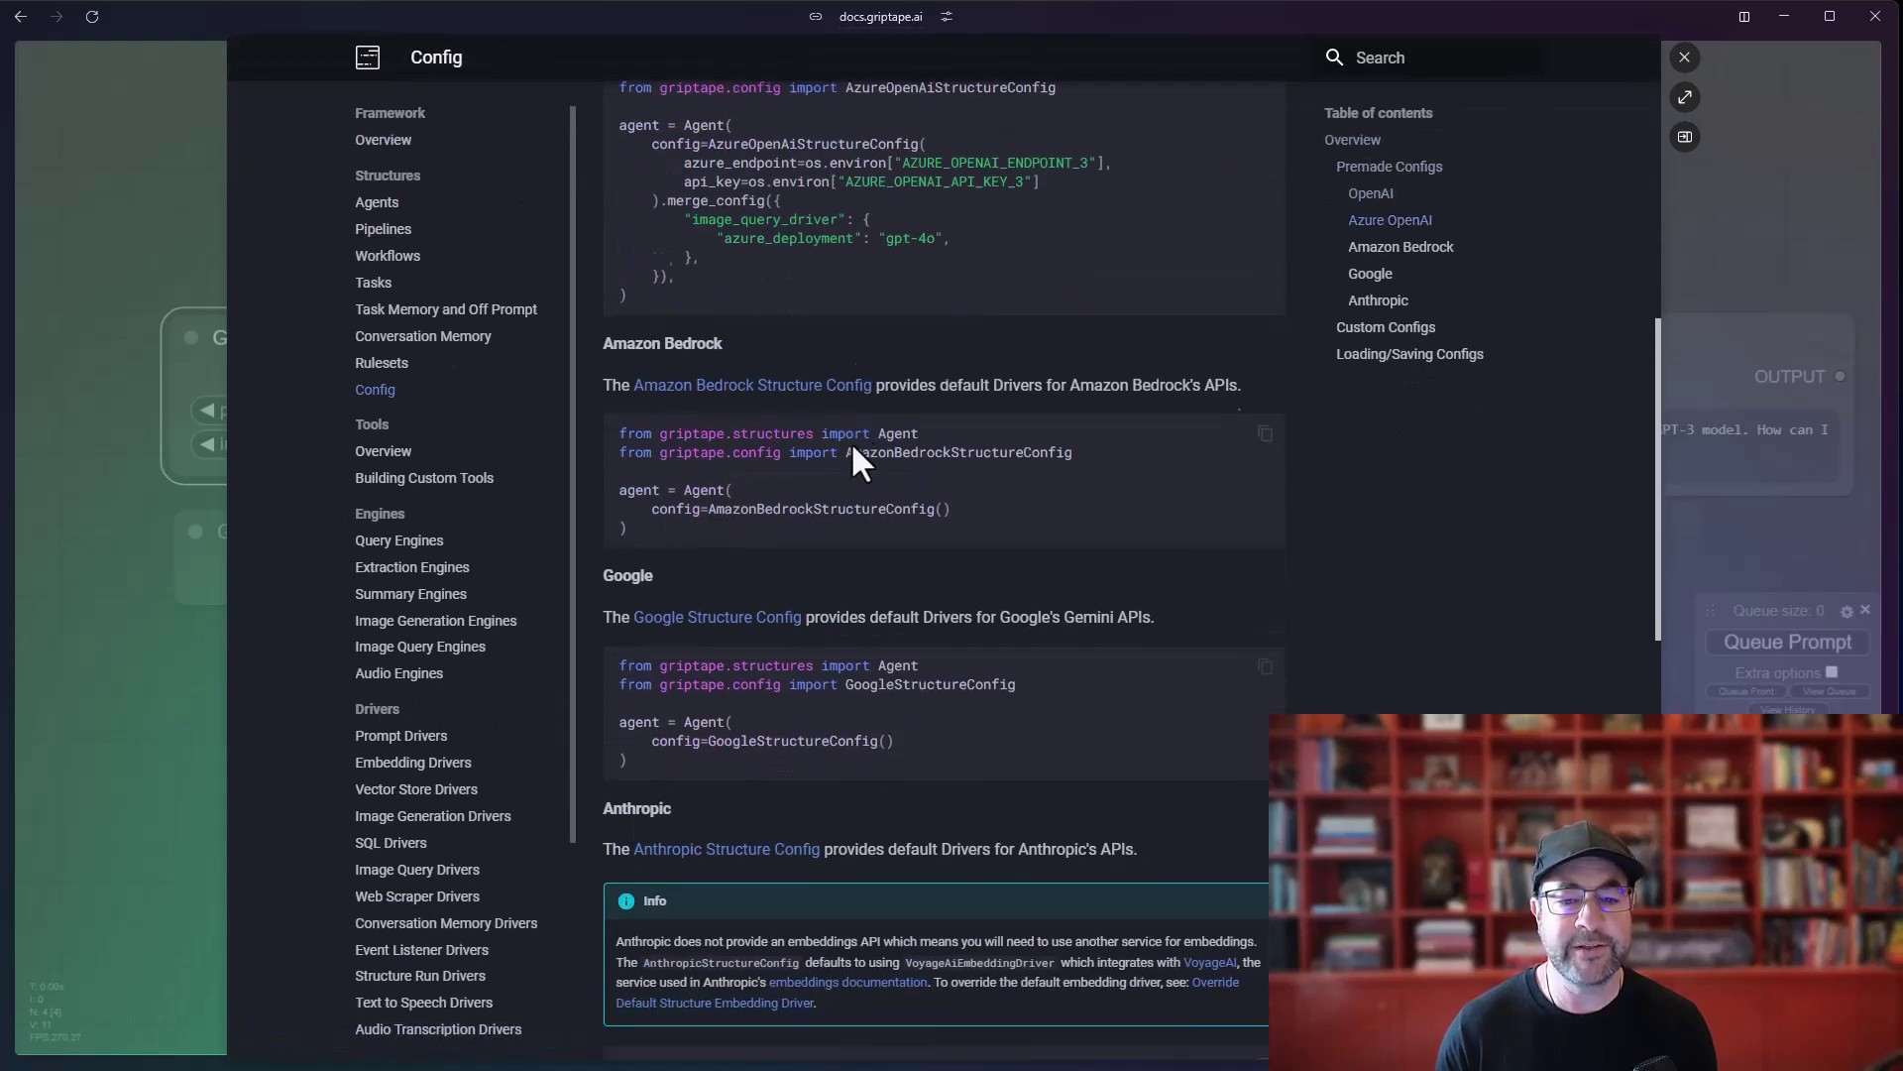
scroll(848, 446, down, 2)
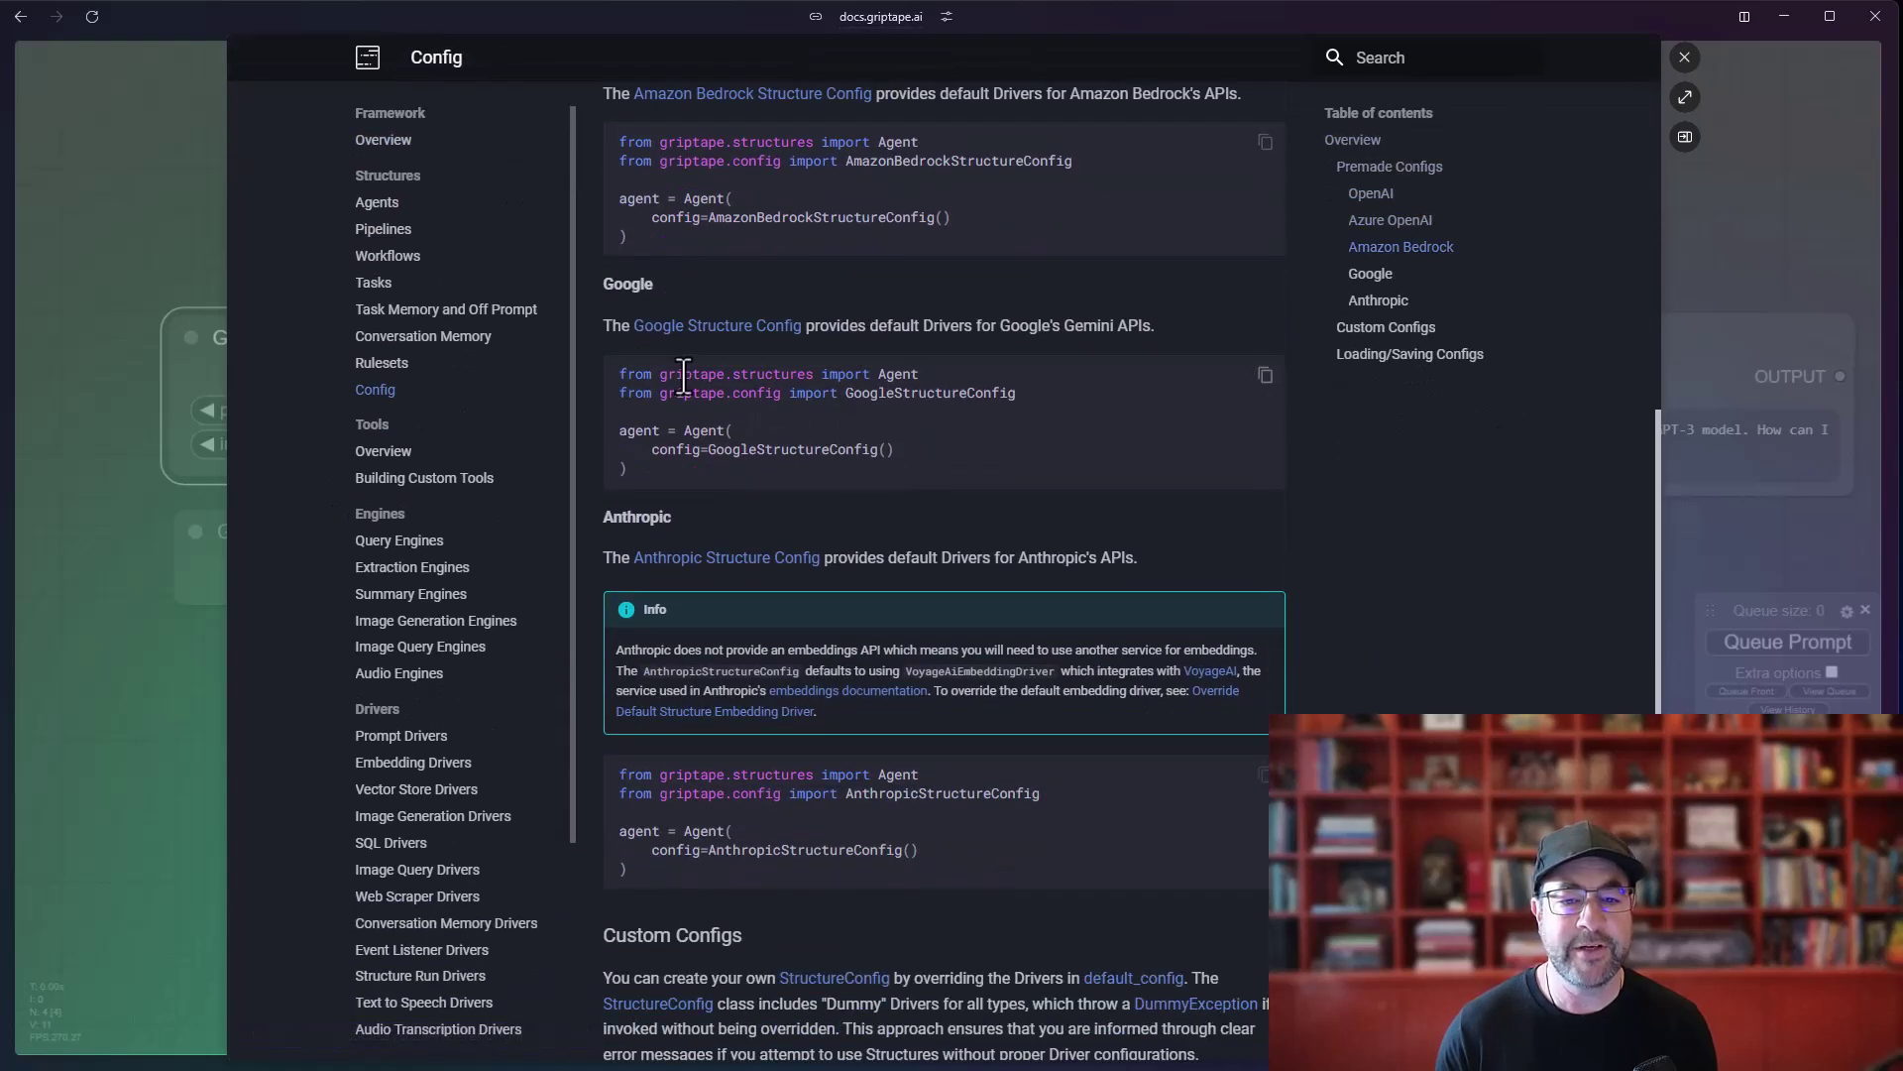
click(721, 330)
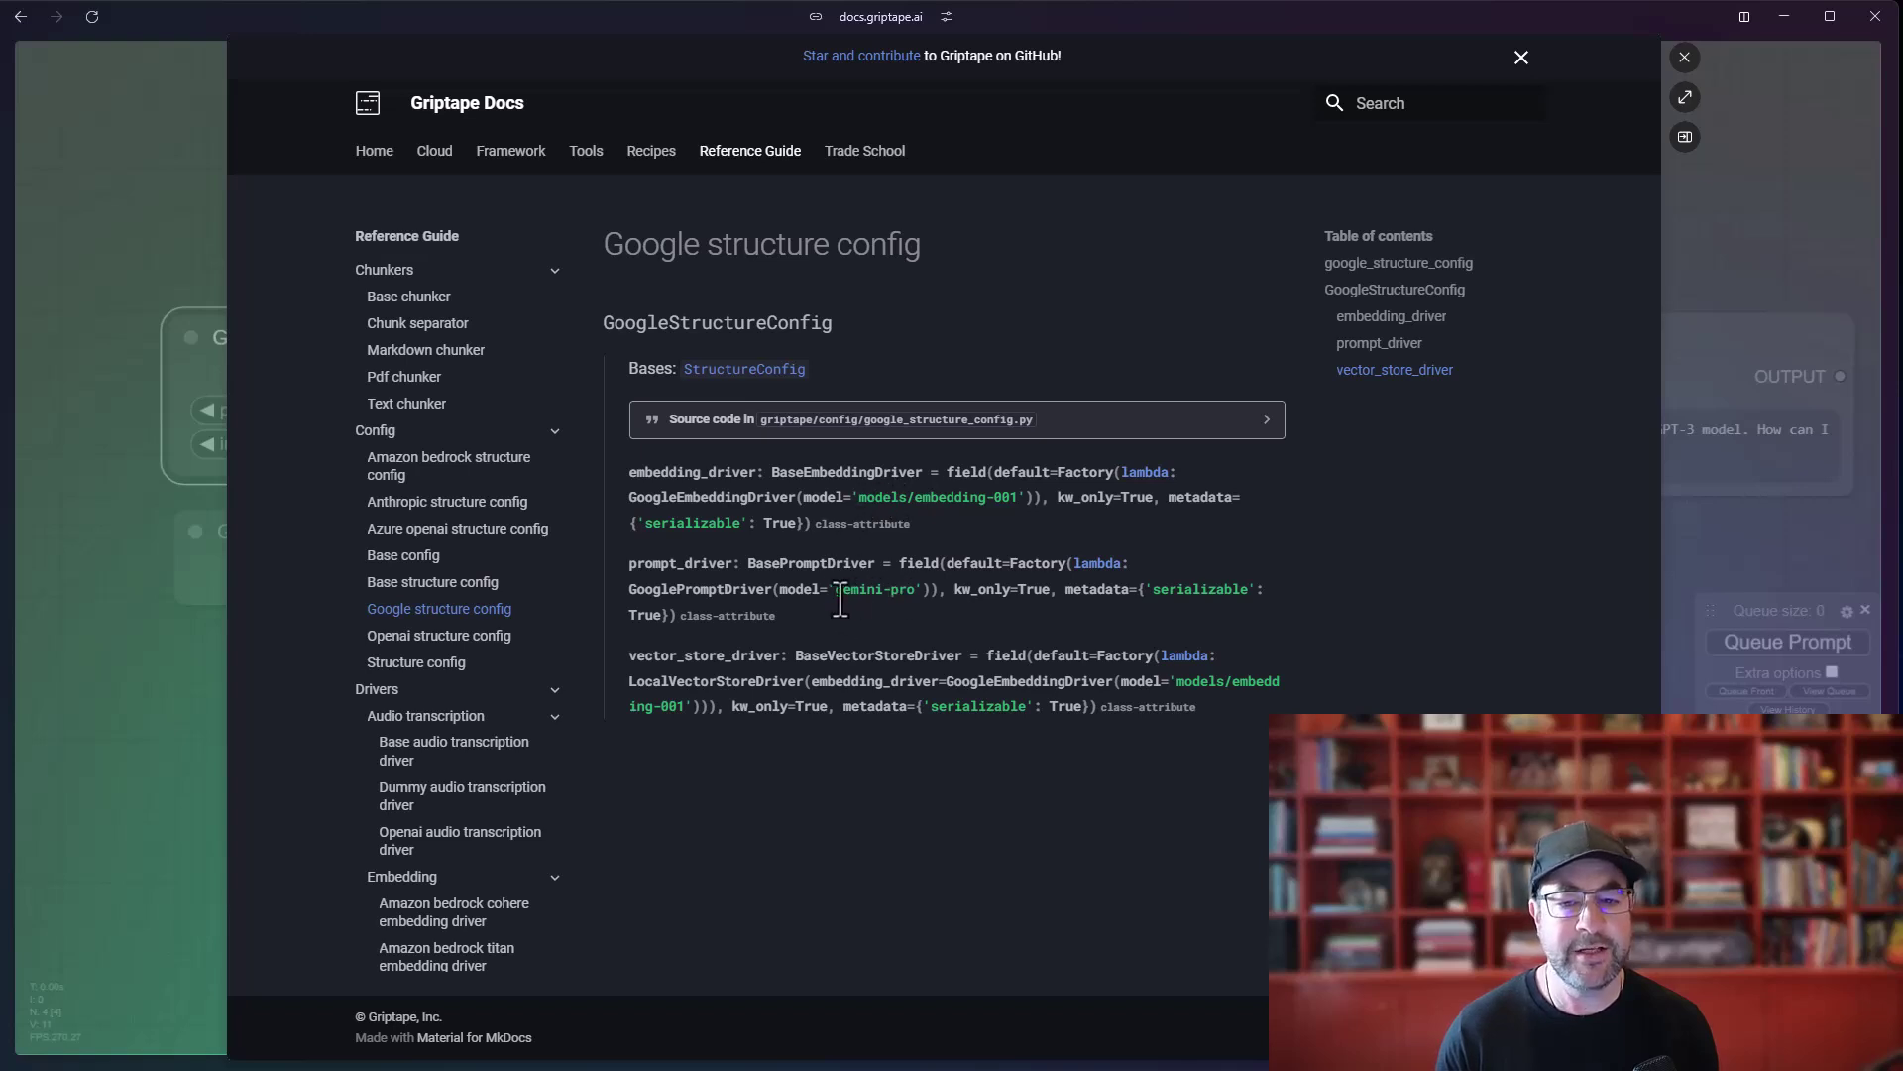
drag(628, 567, 797, 611)
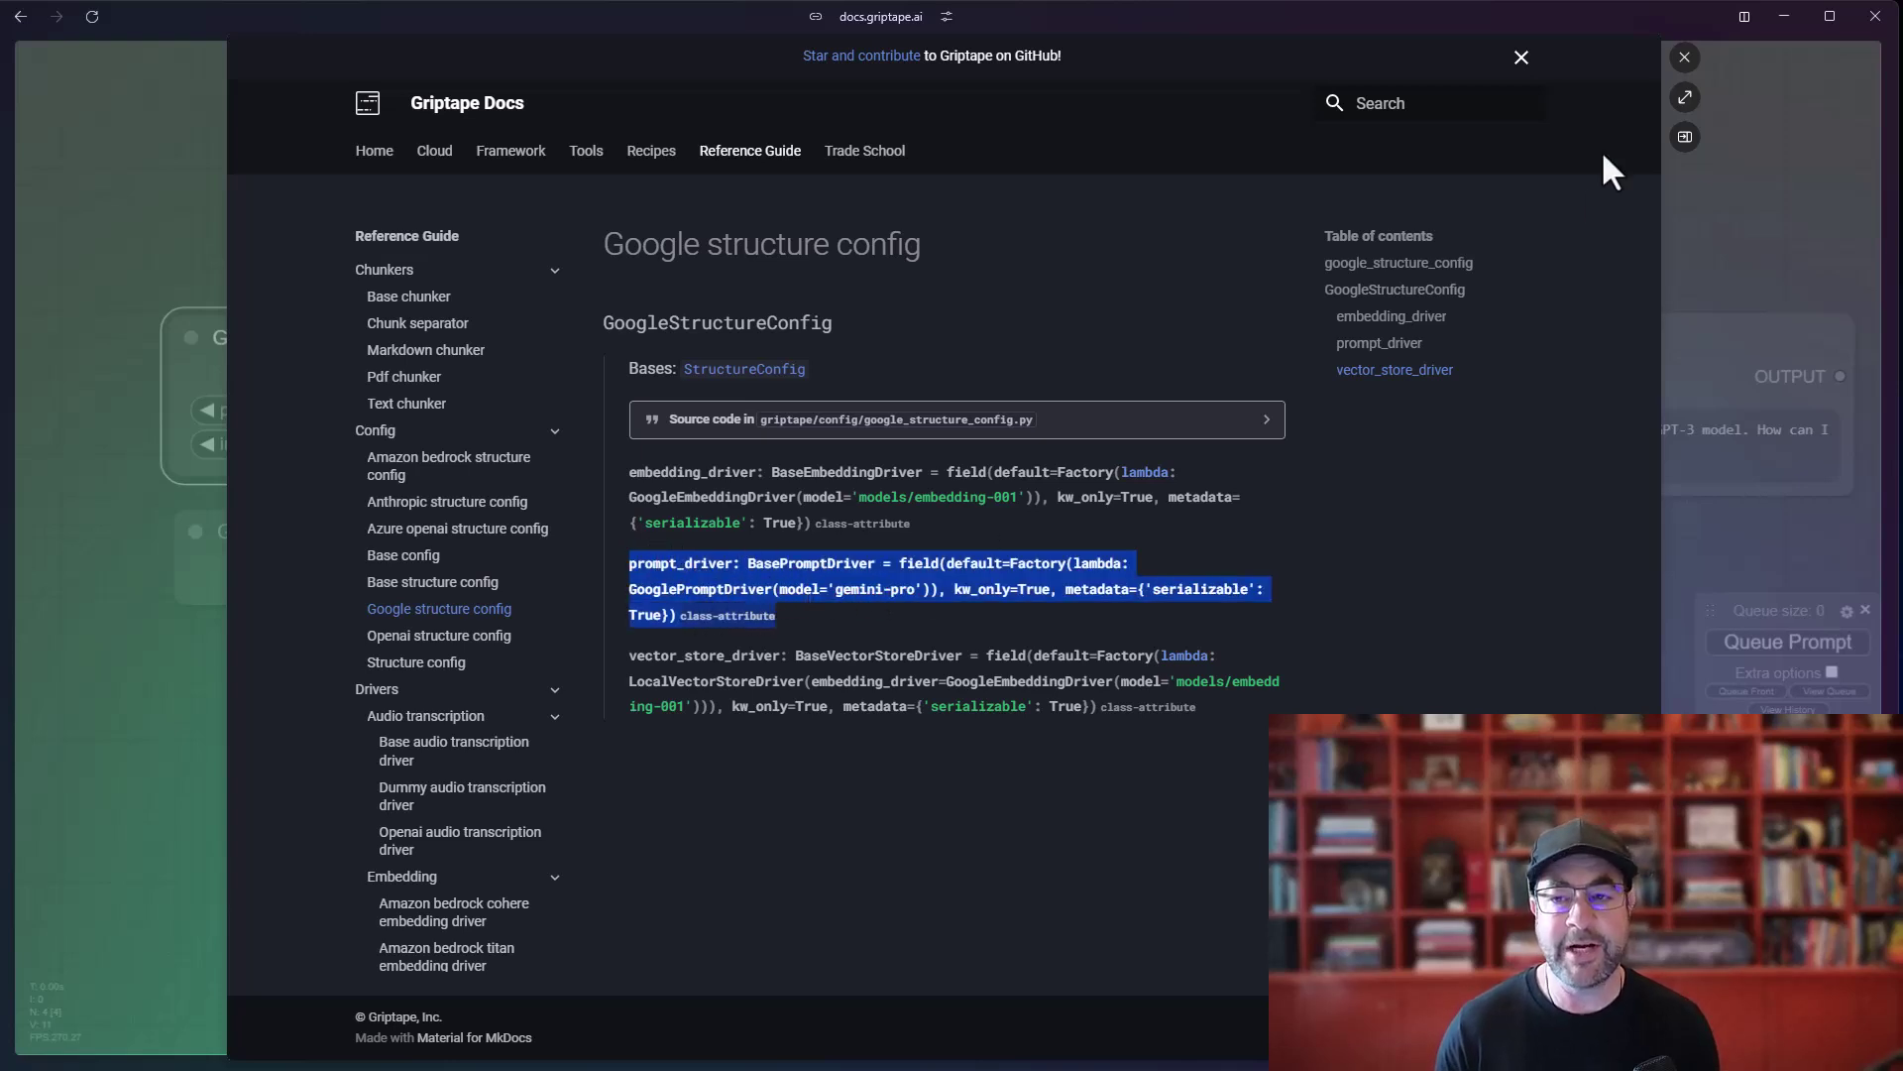
click(1684, 56)
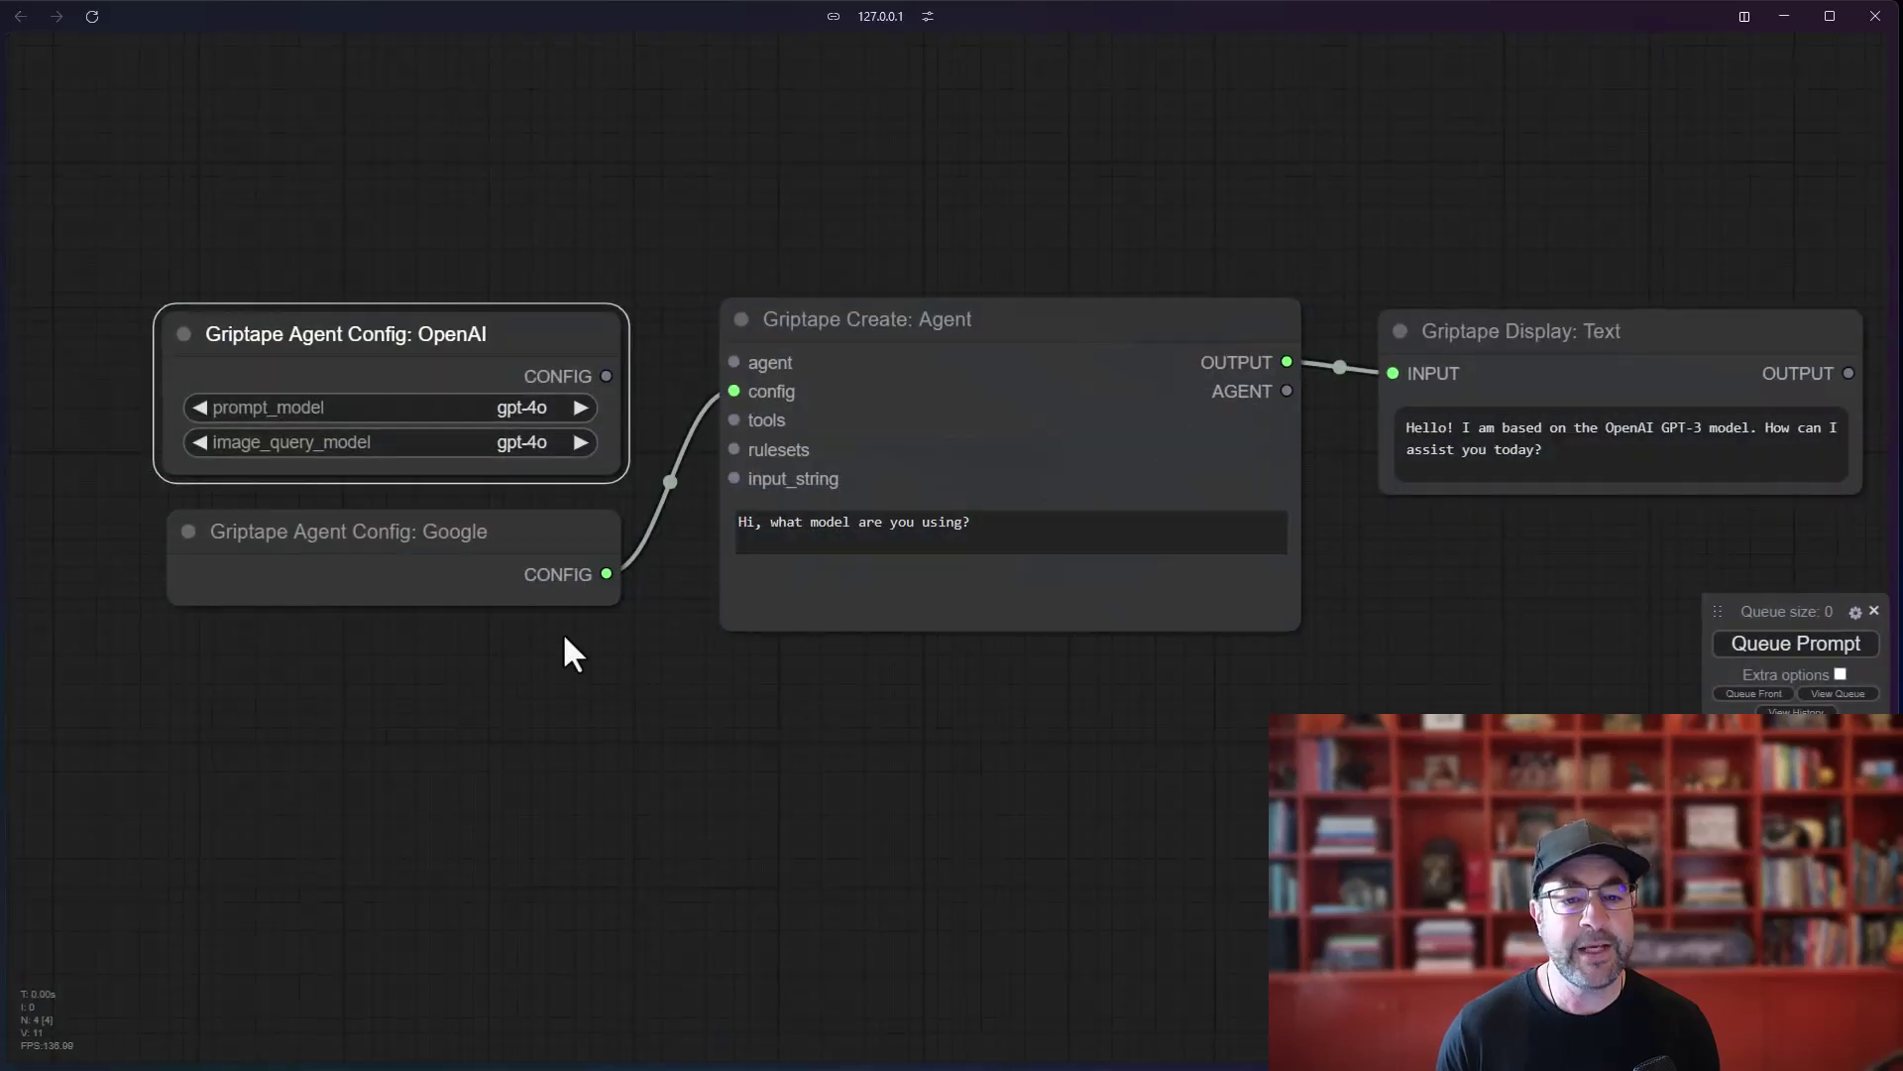
click(511, 544)
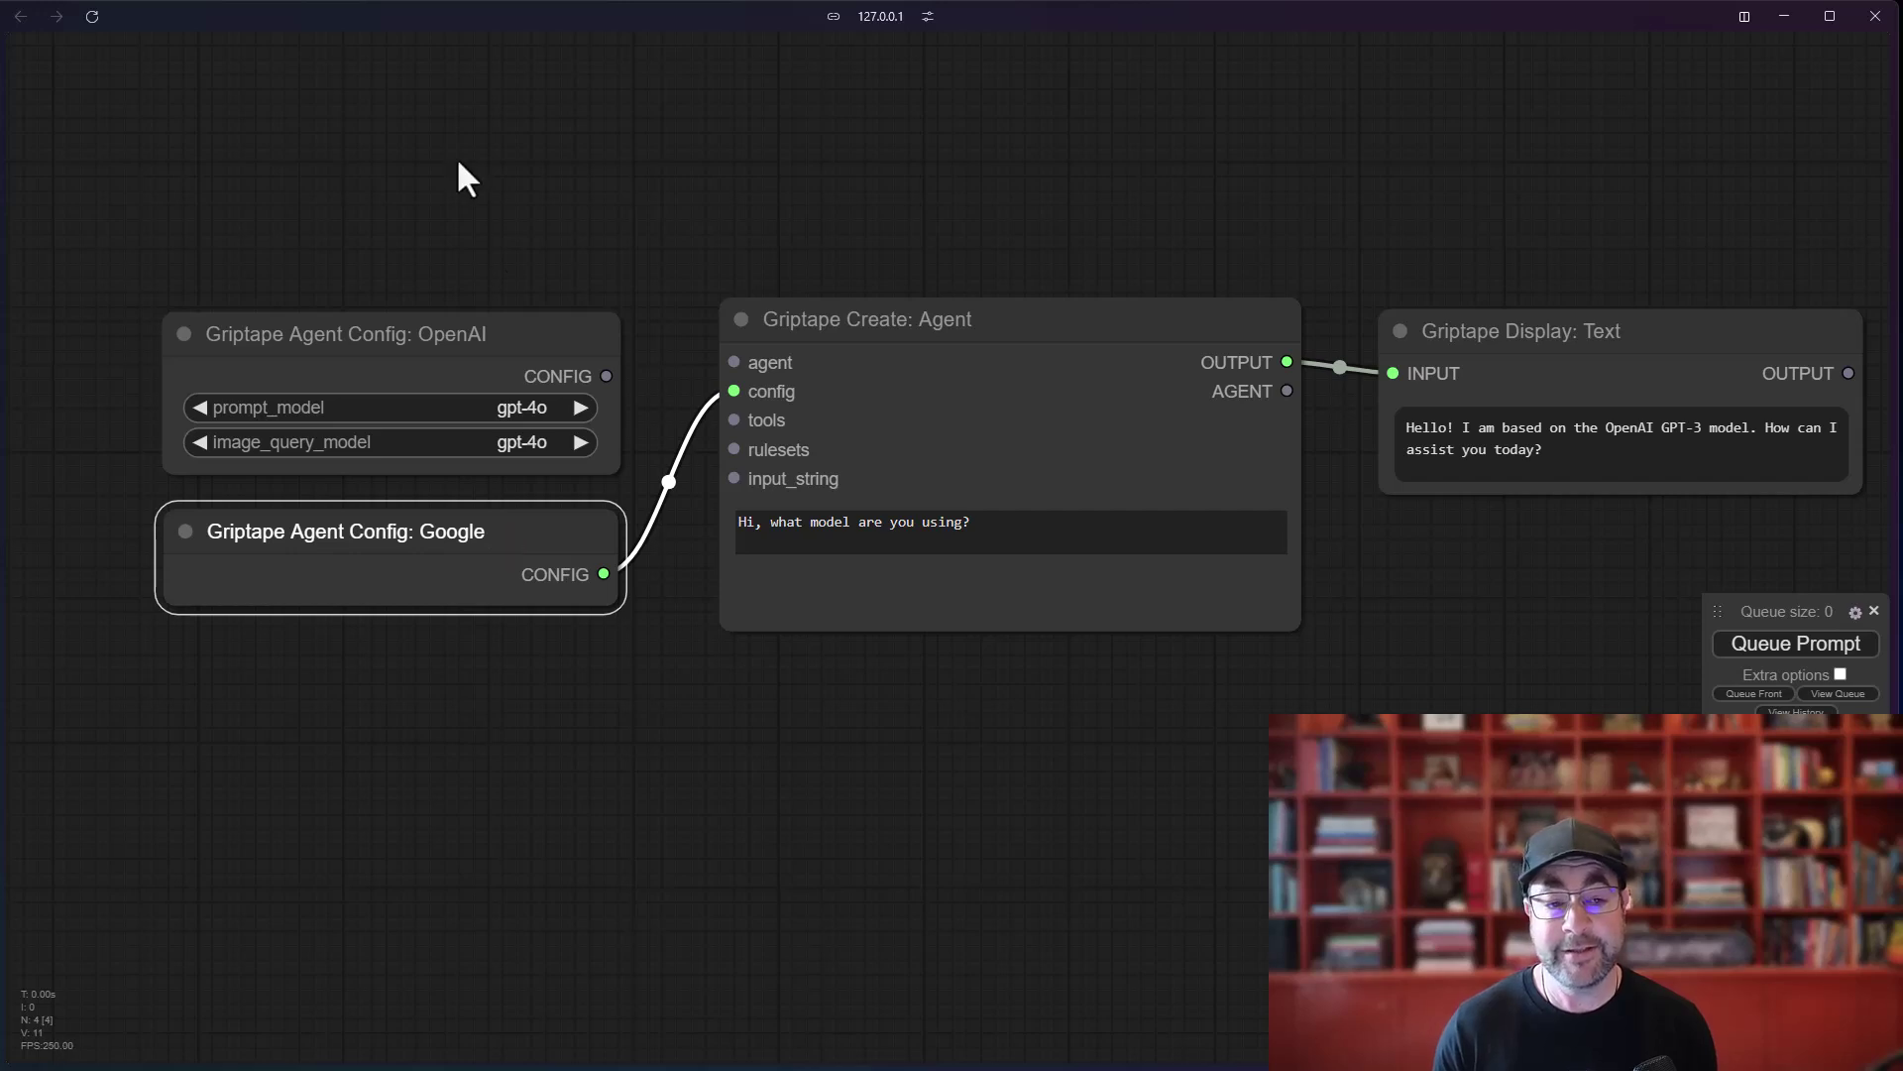
right_click(559, 201)
click(634, 347)
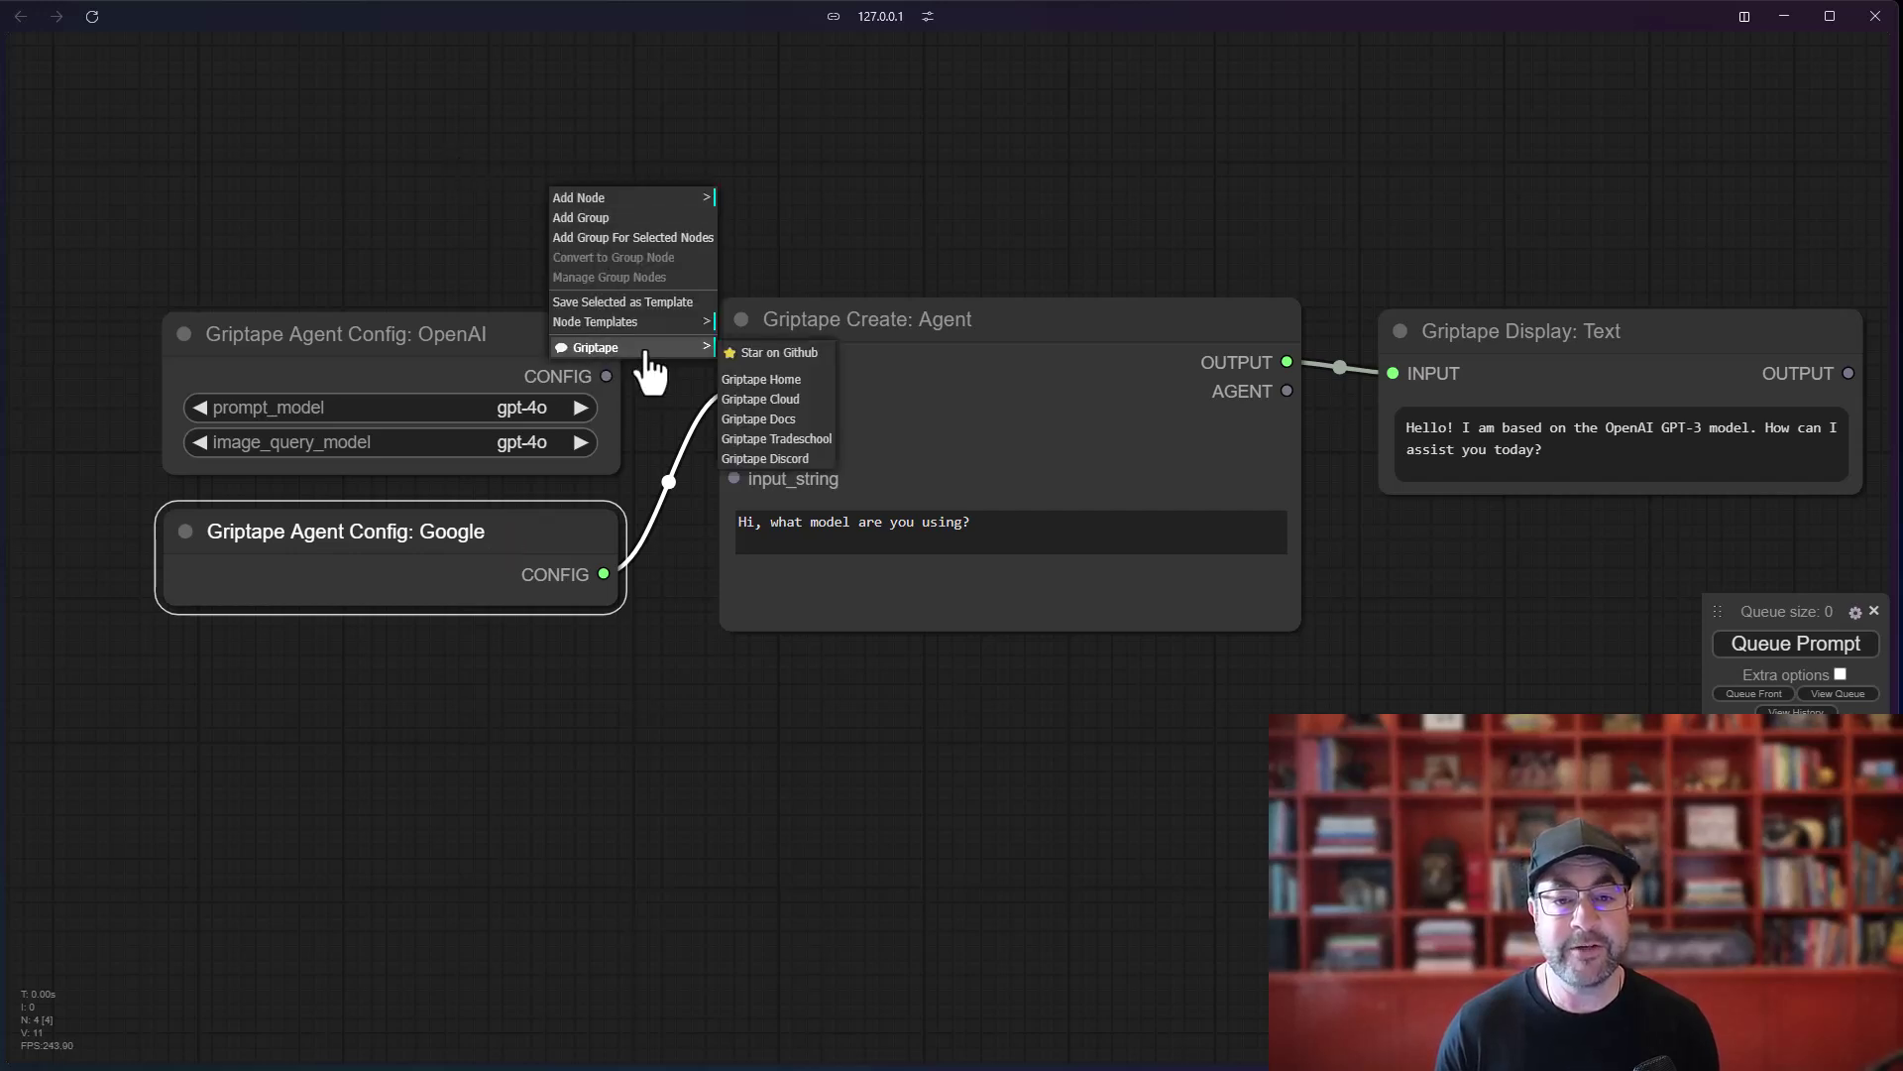
click(790, 357)
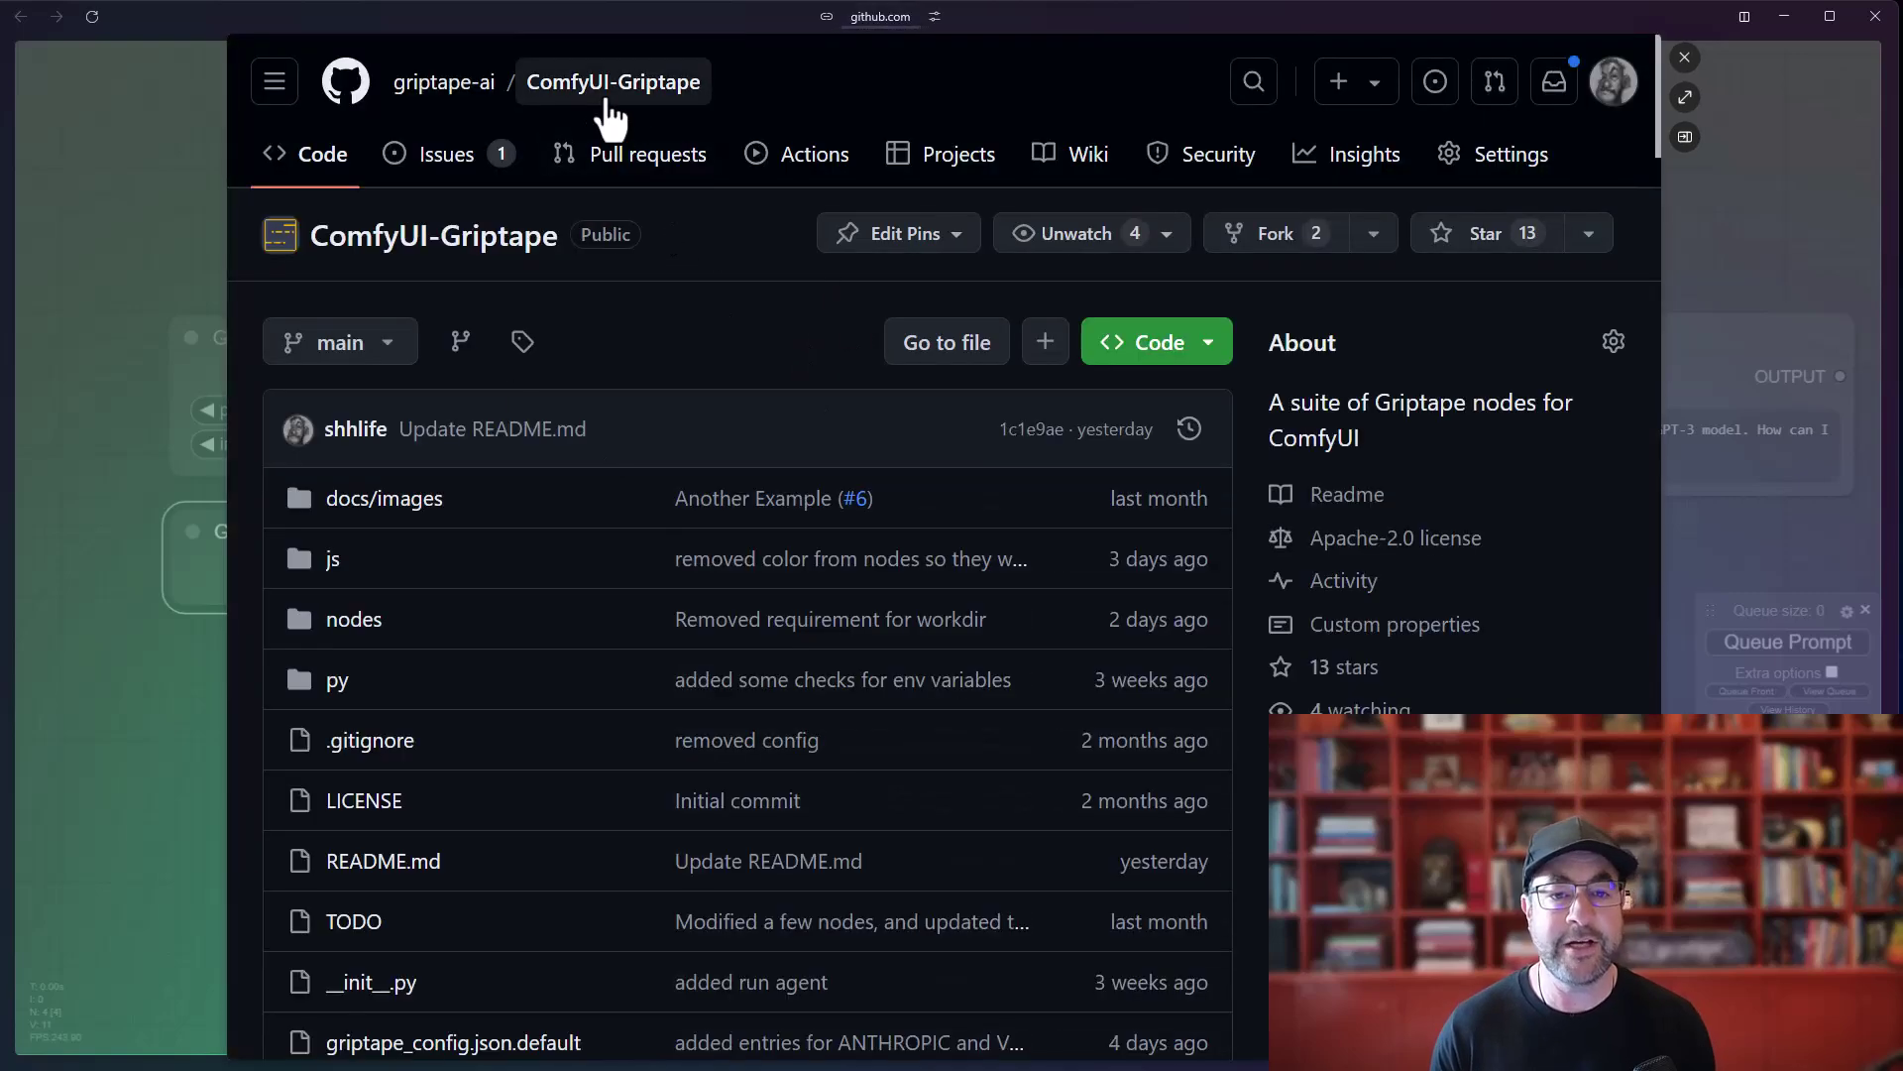
scroll(650, 347, down, 15)
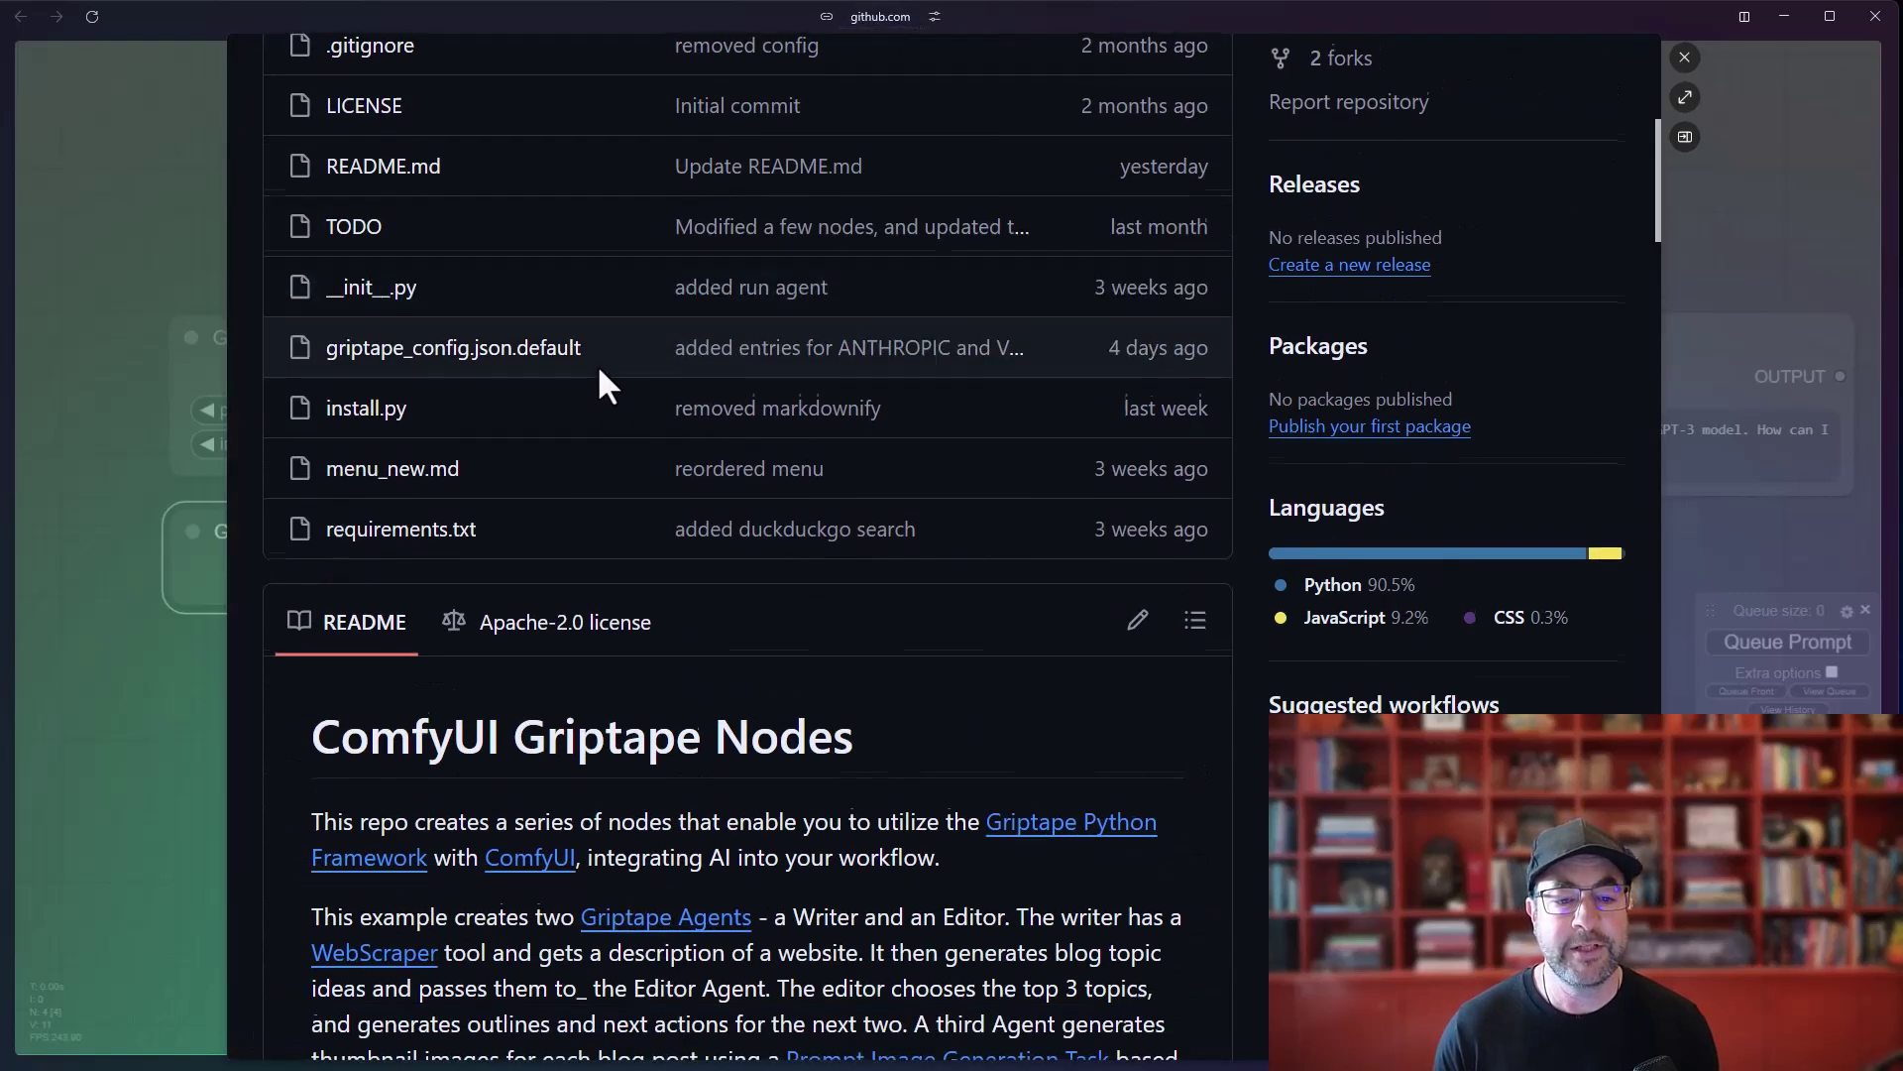
scroll(604, 374, down, 14)
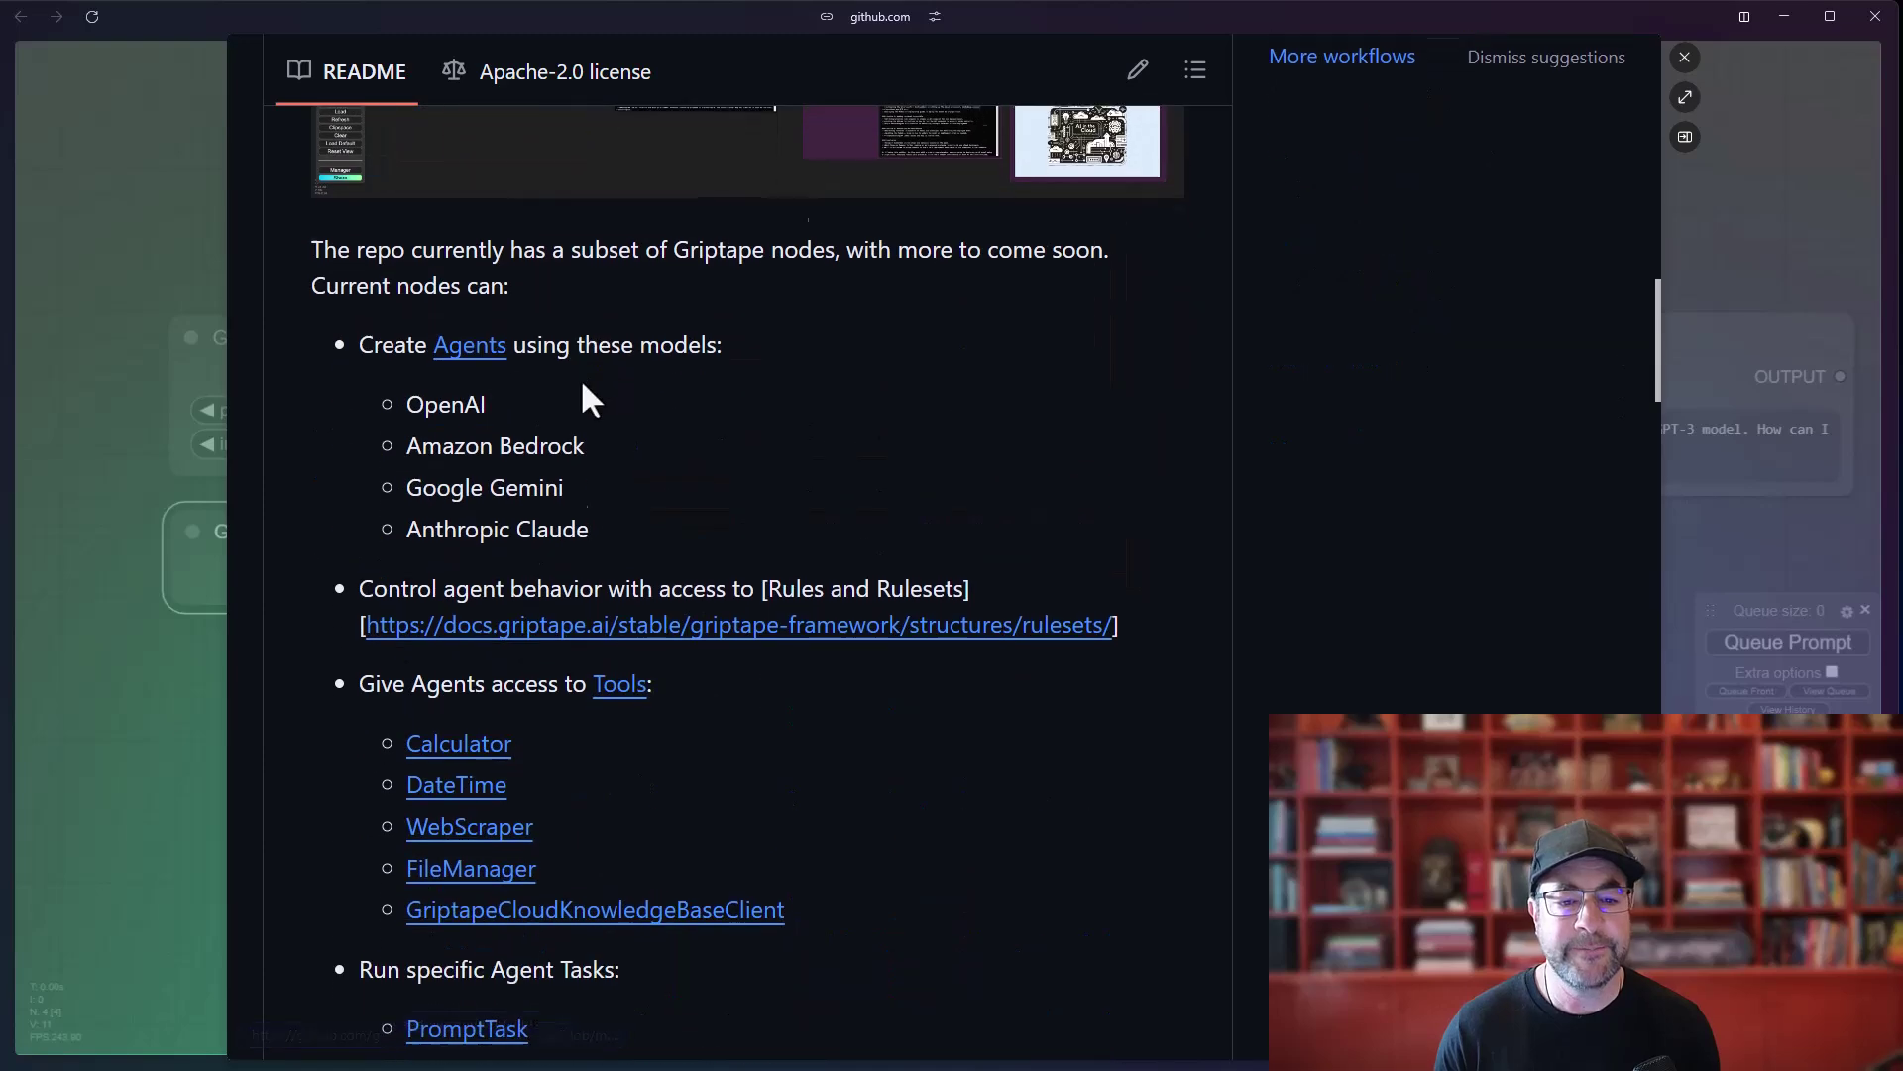
scroll(589, 374, down, 14)
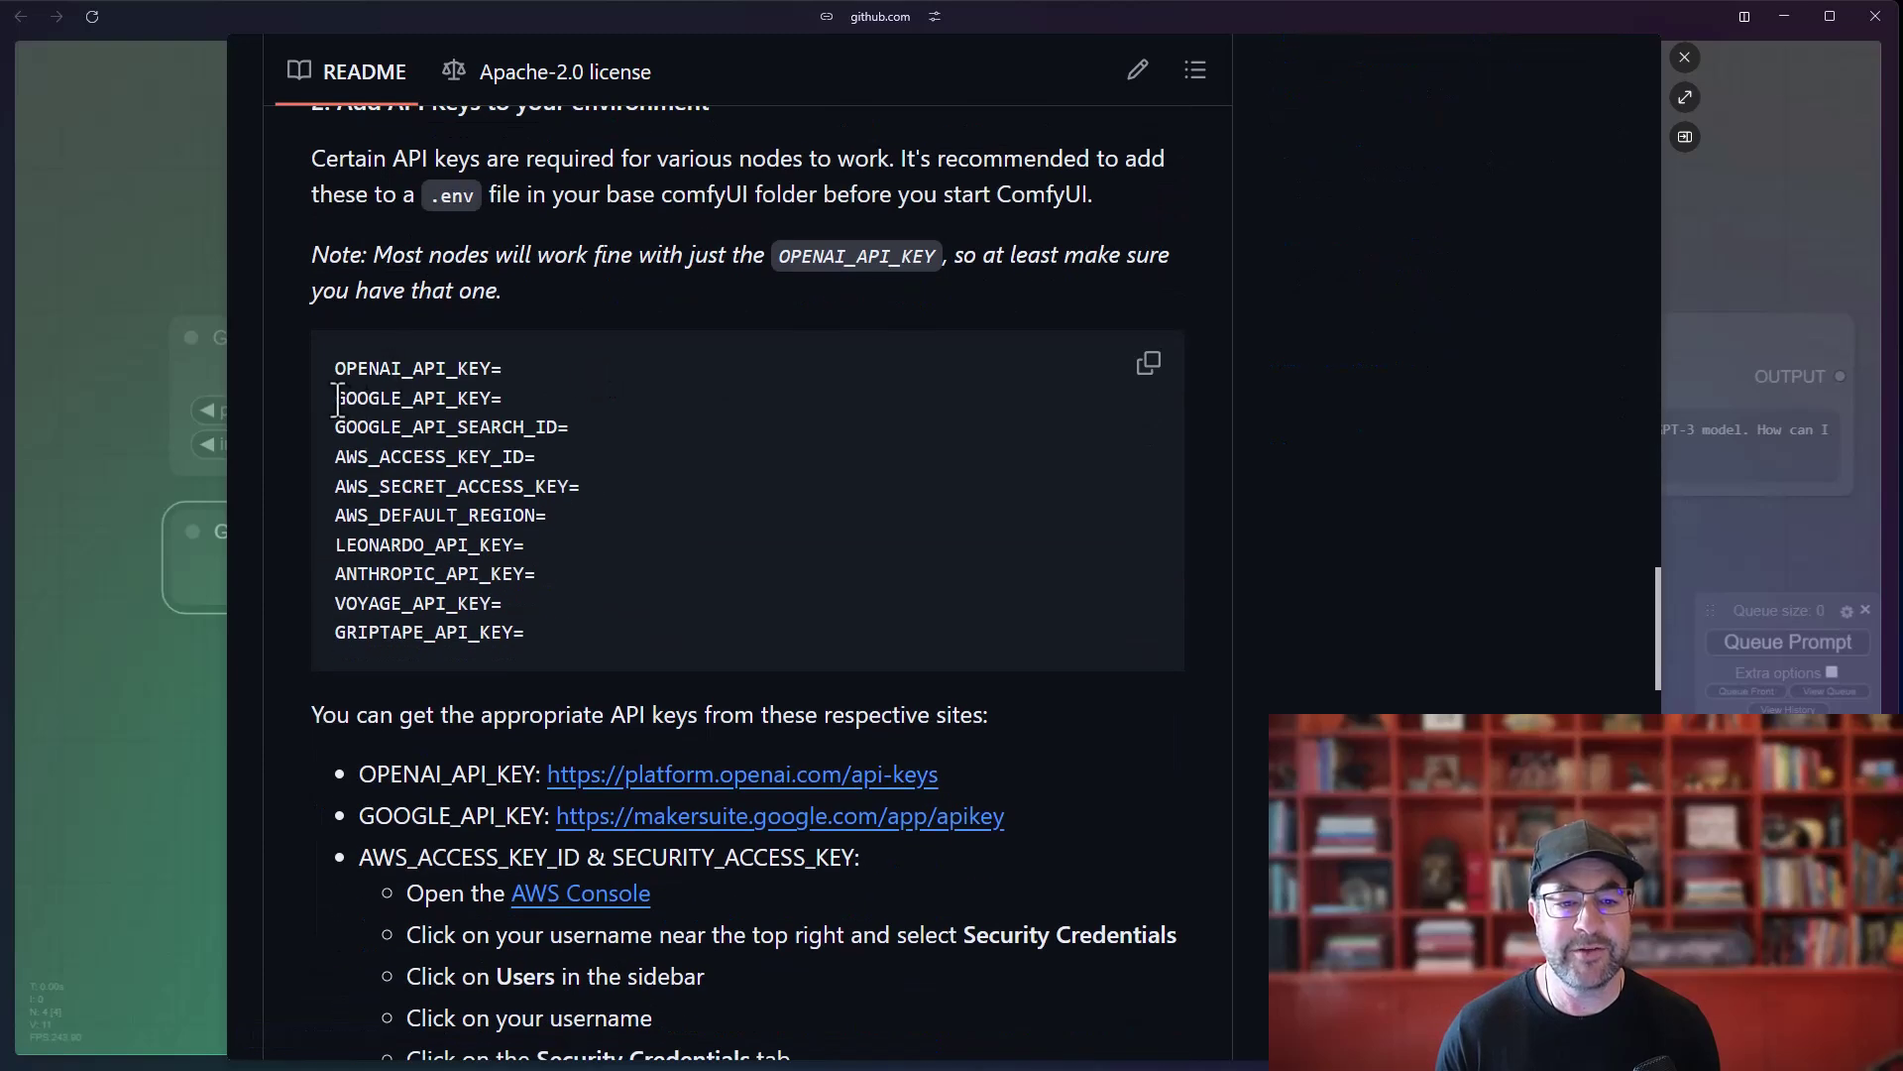
drag(400, 413, 501, 406)
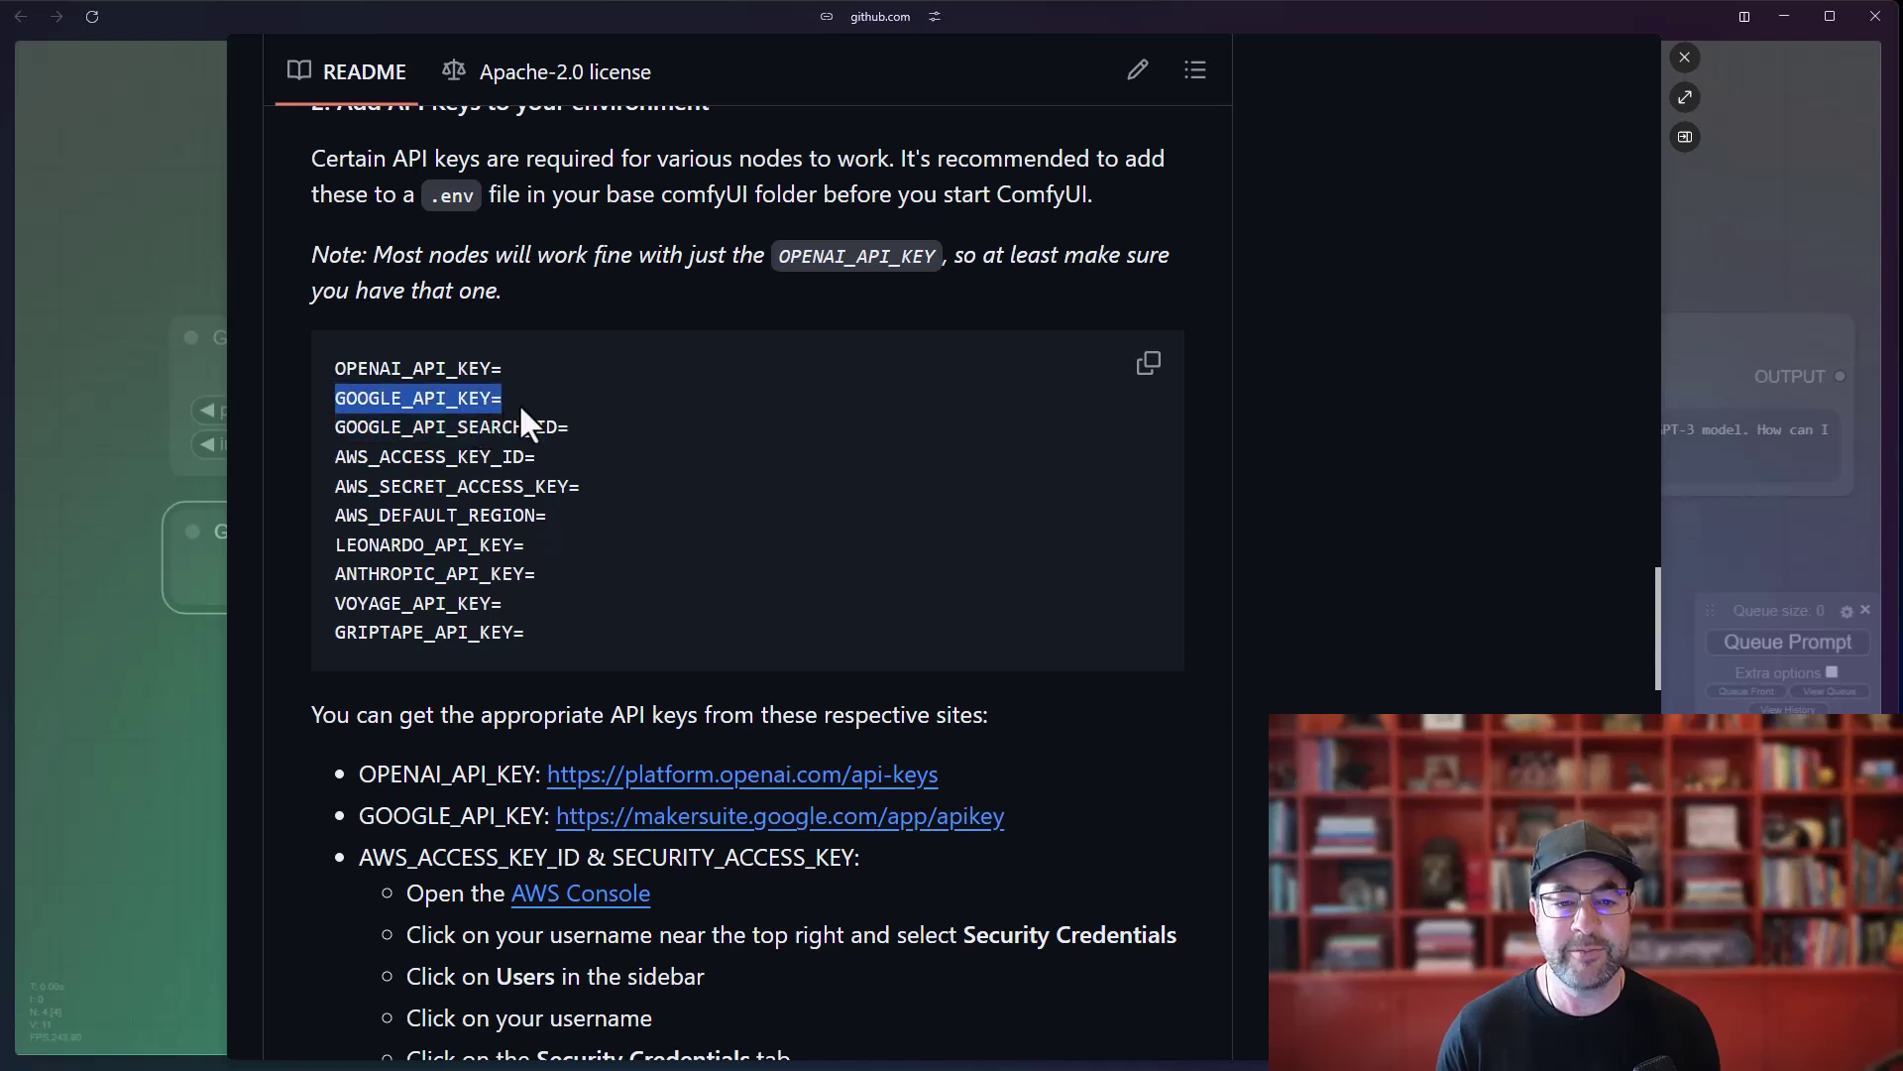
scroll(497, 616, down, 5)
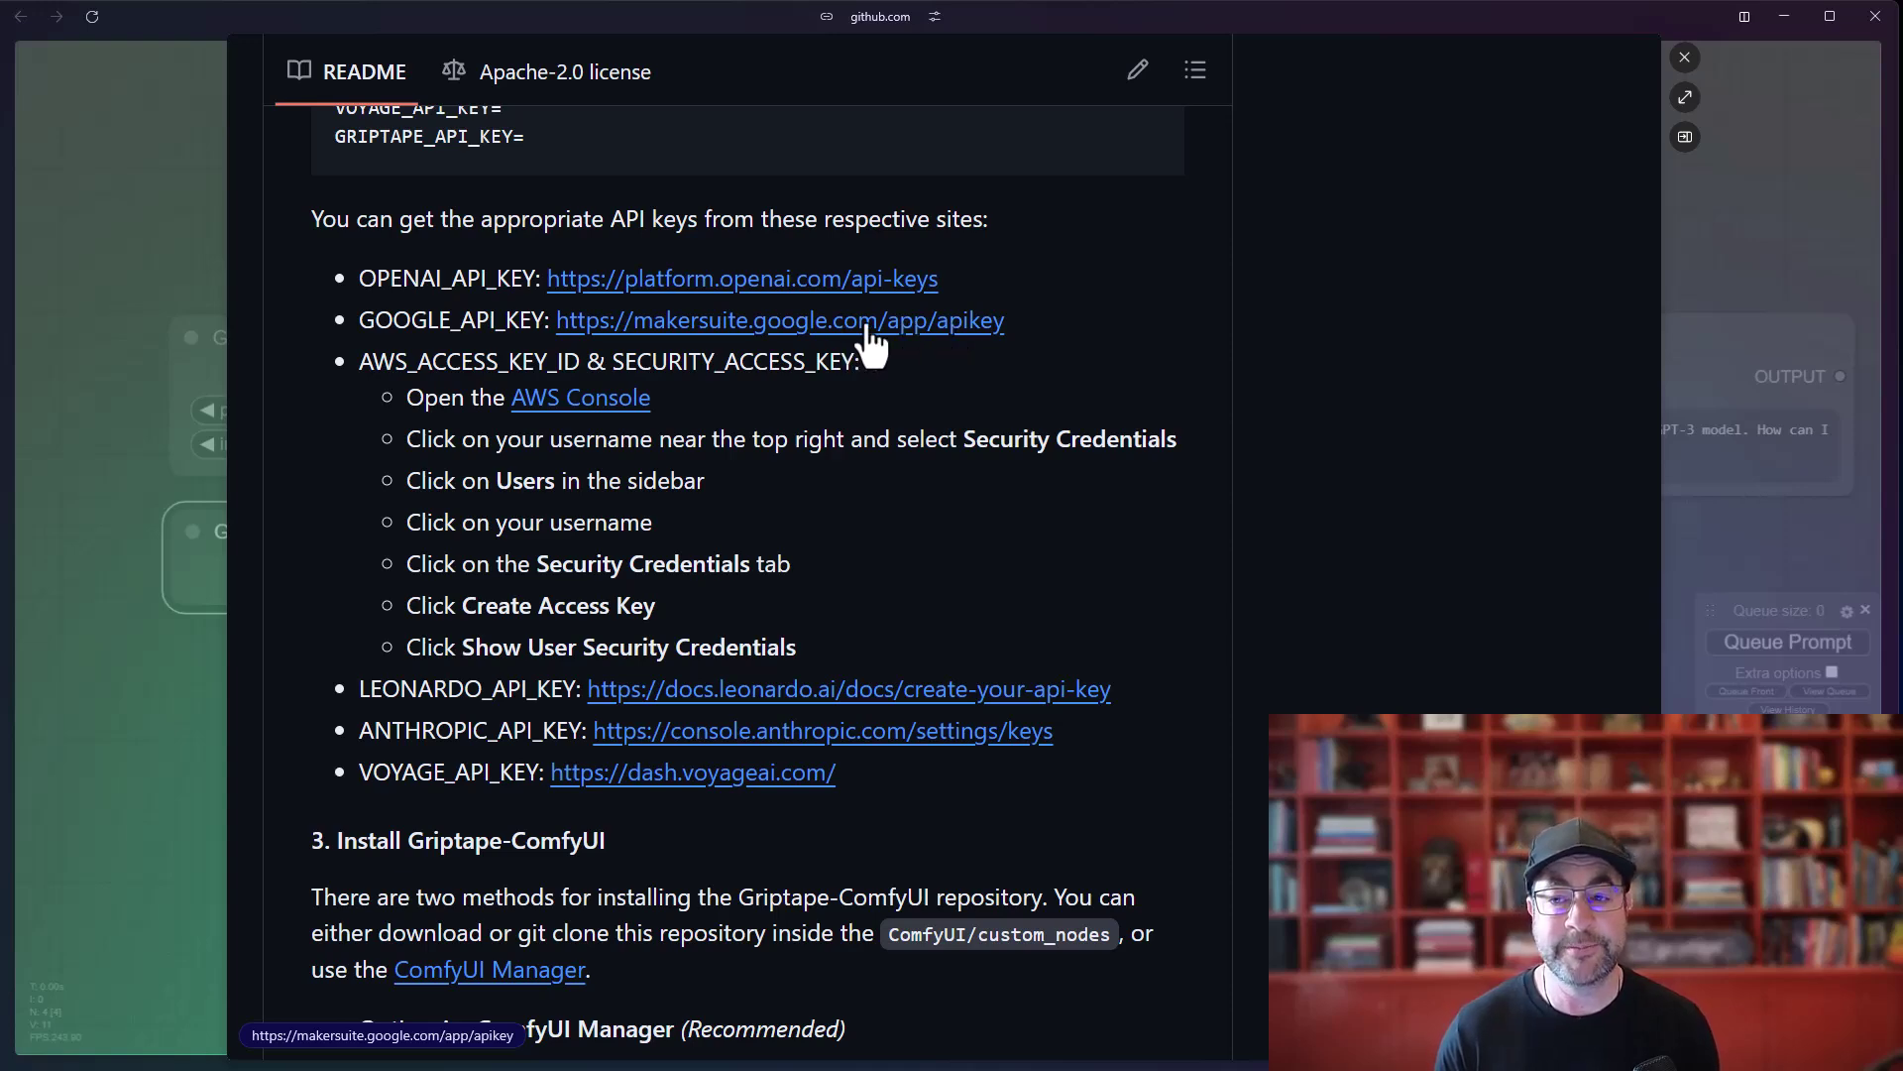
key(Escape)
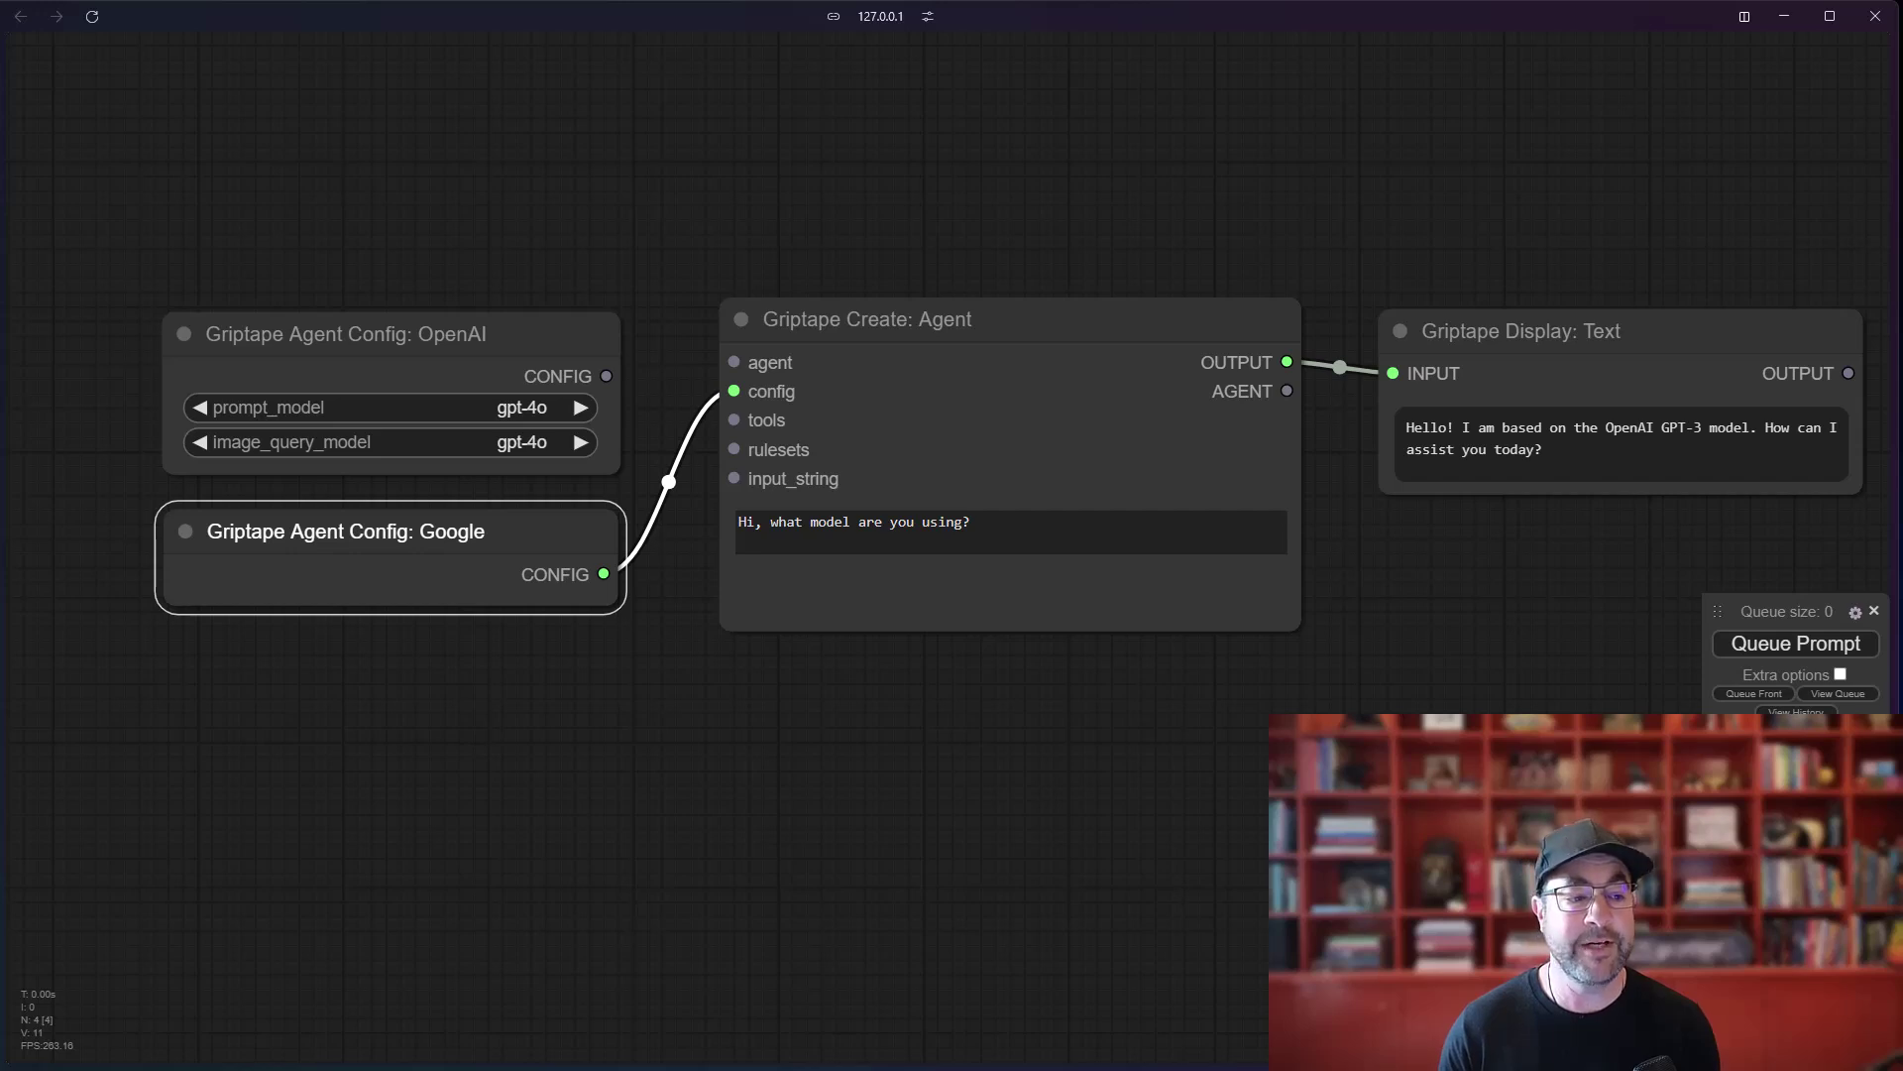
Step: Paste the GOOGLE_API_KEY line into .env under OPENAI_API_KEY, save, and return to ComfyUI
key(alt+Tab)
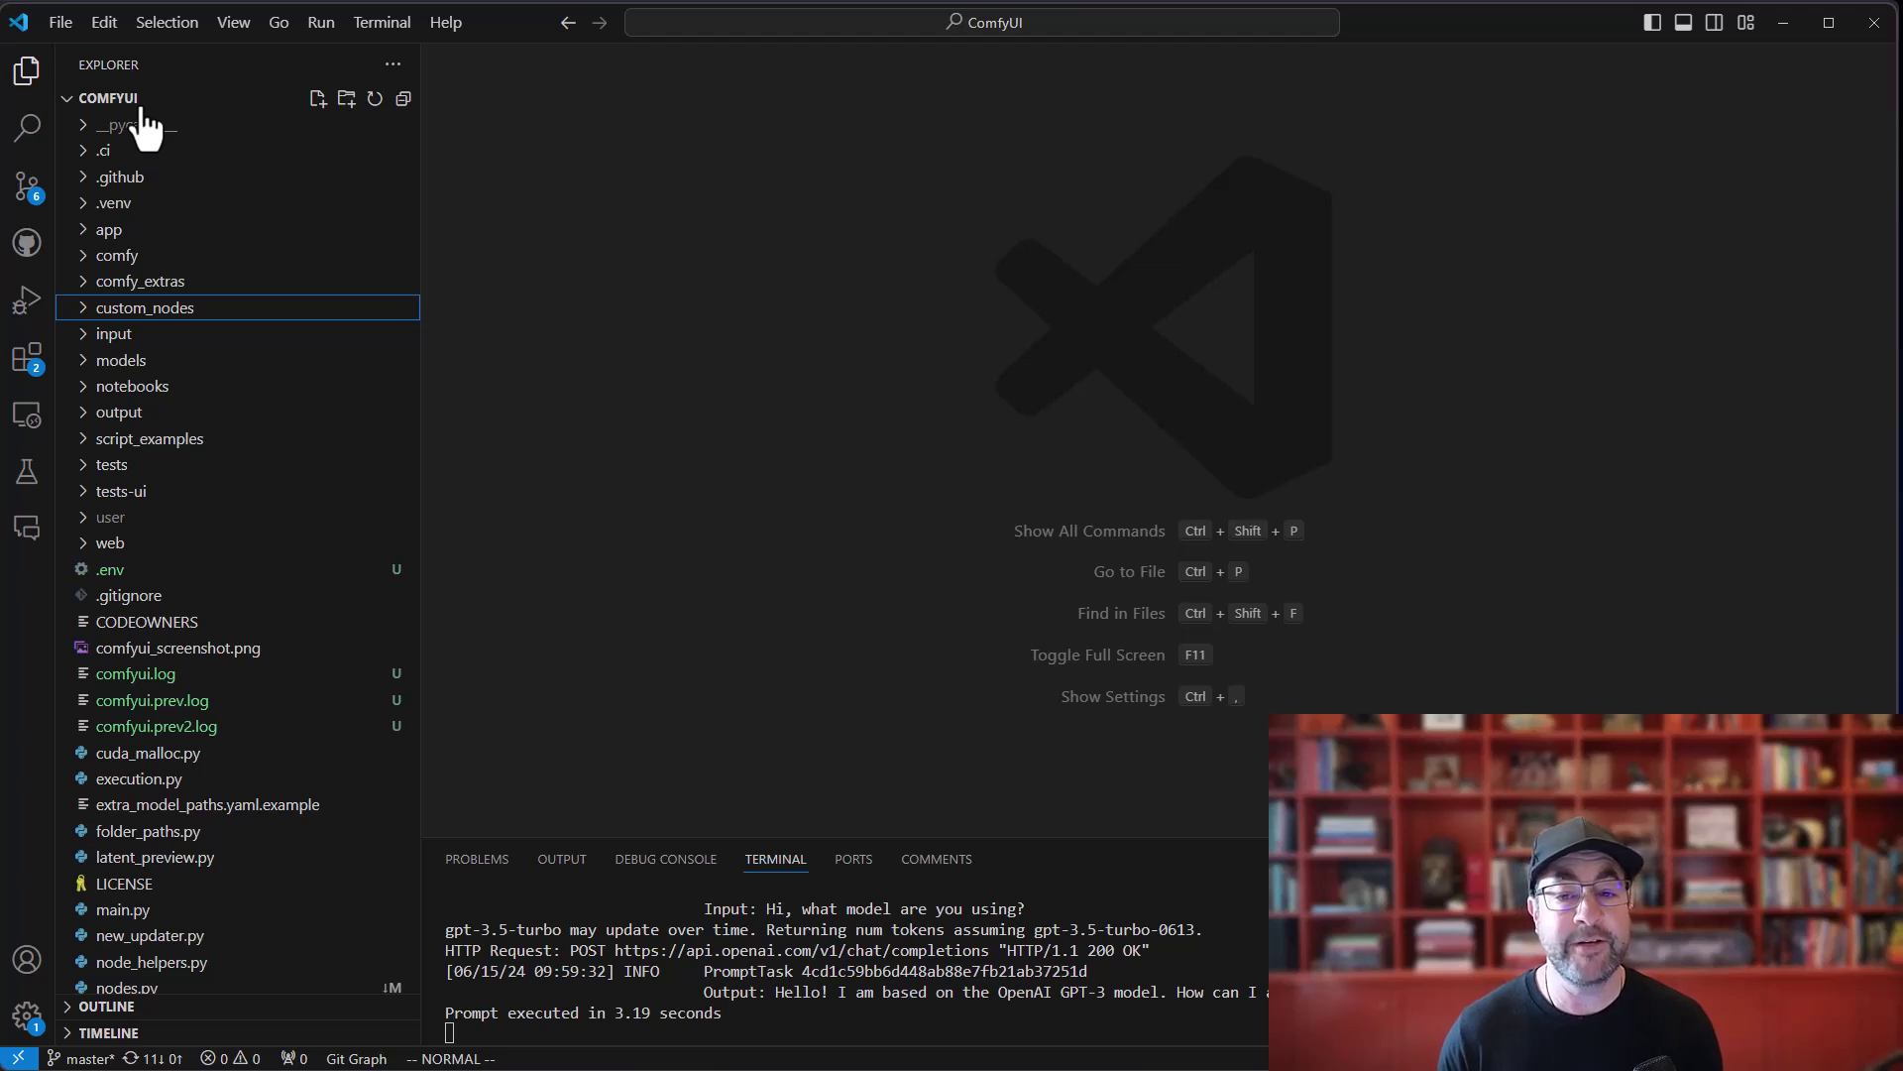
click(173, 573)
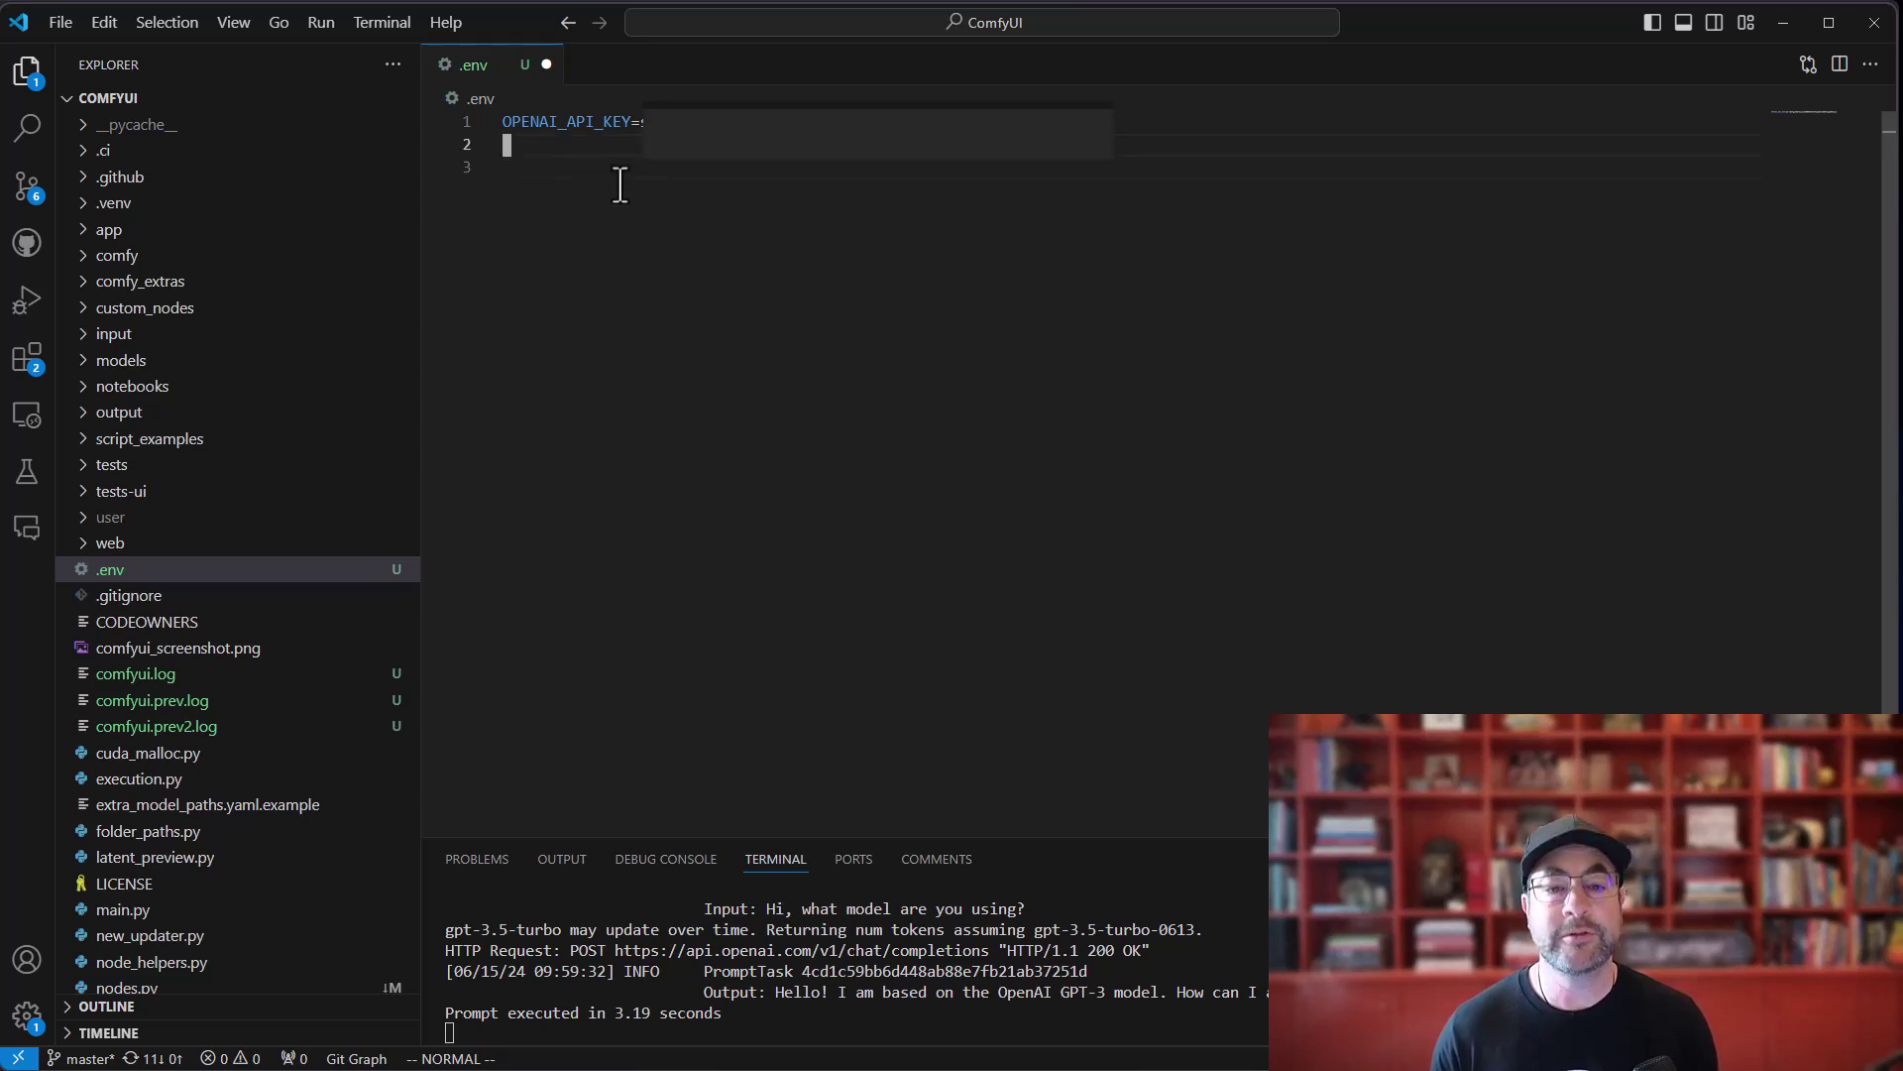
key(ctrl+v)
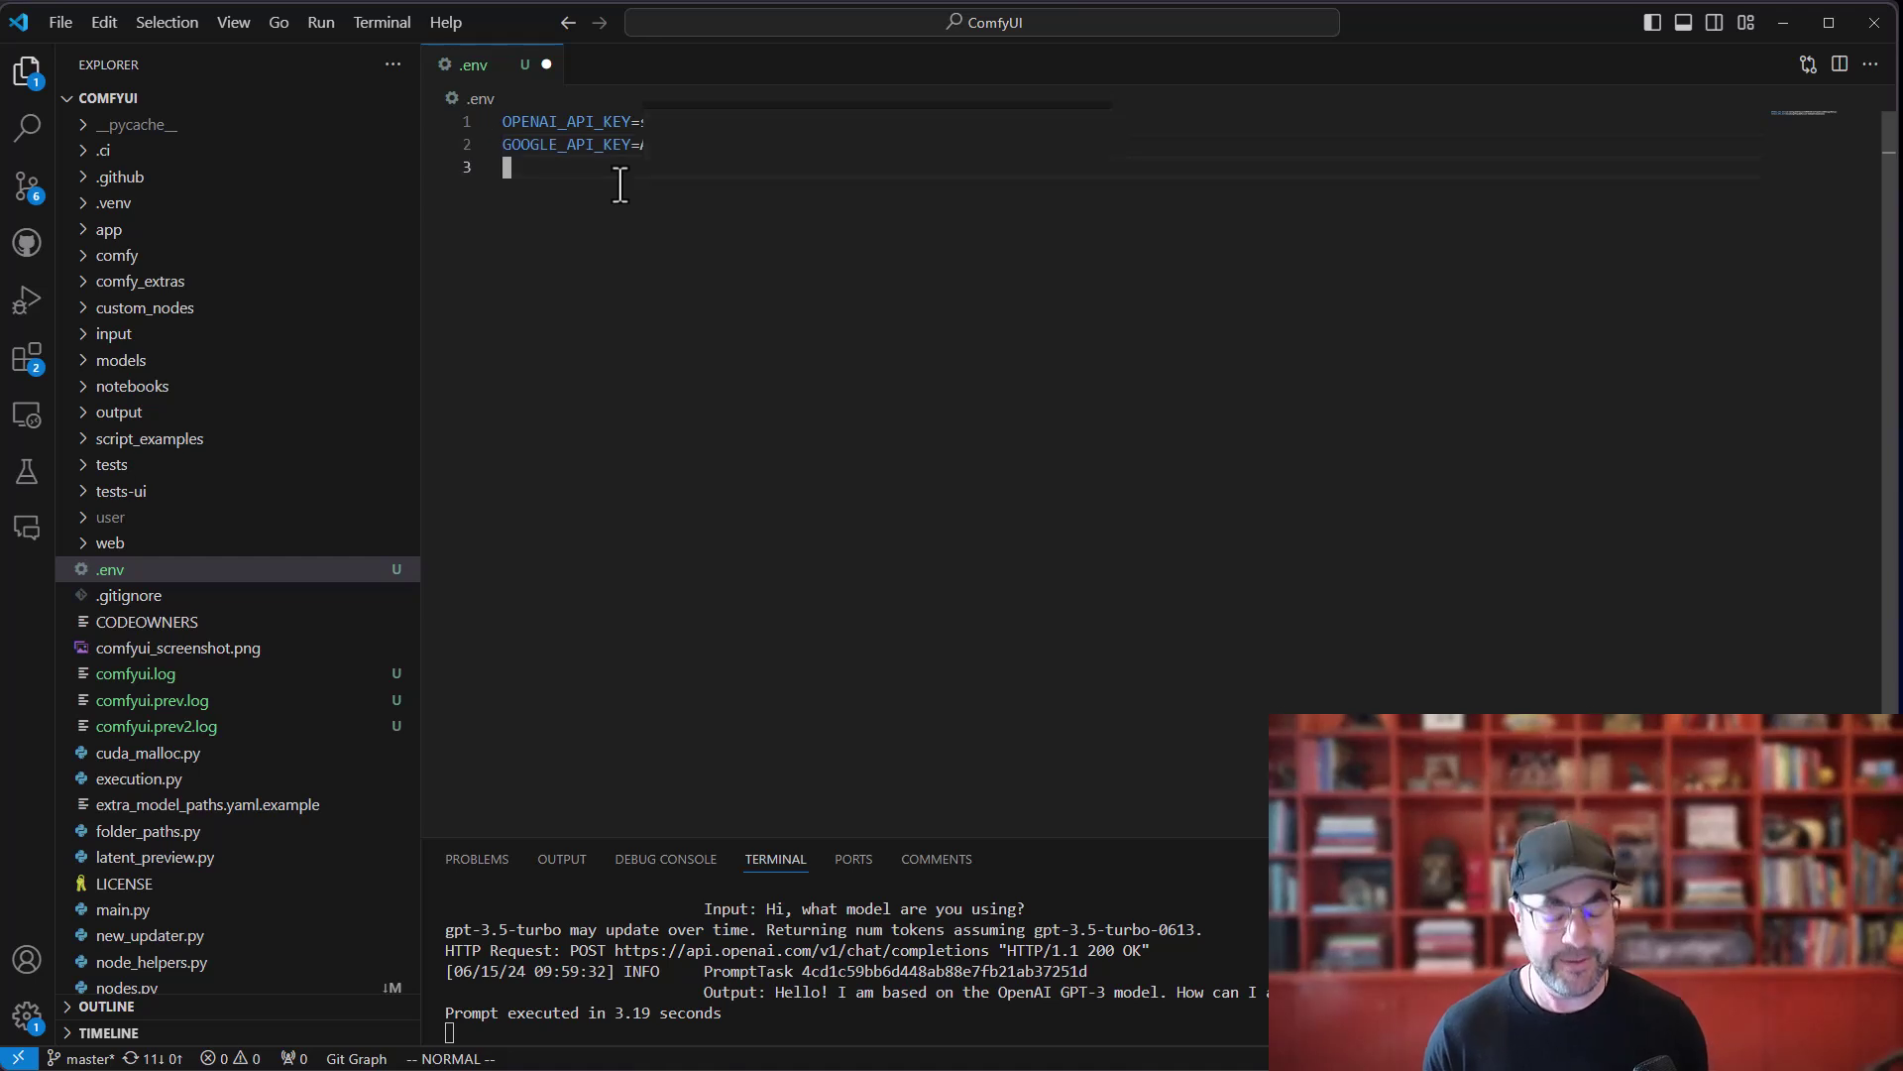
key(ctrl+s)
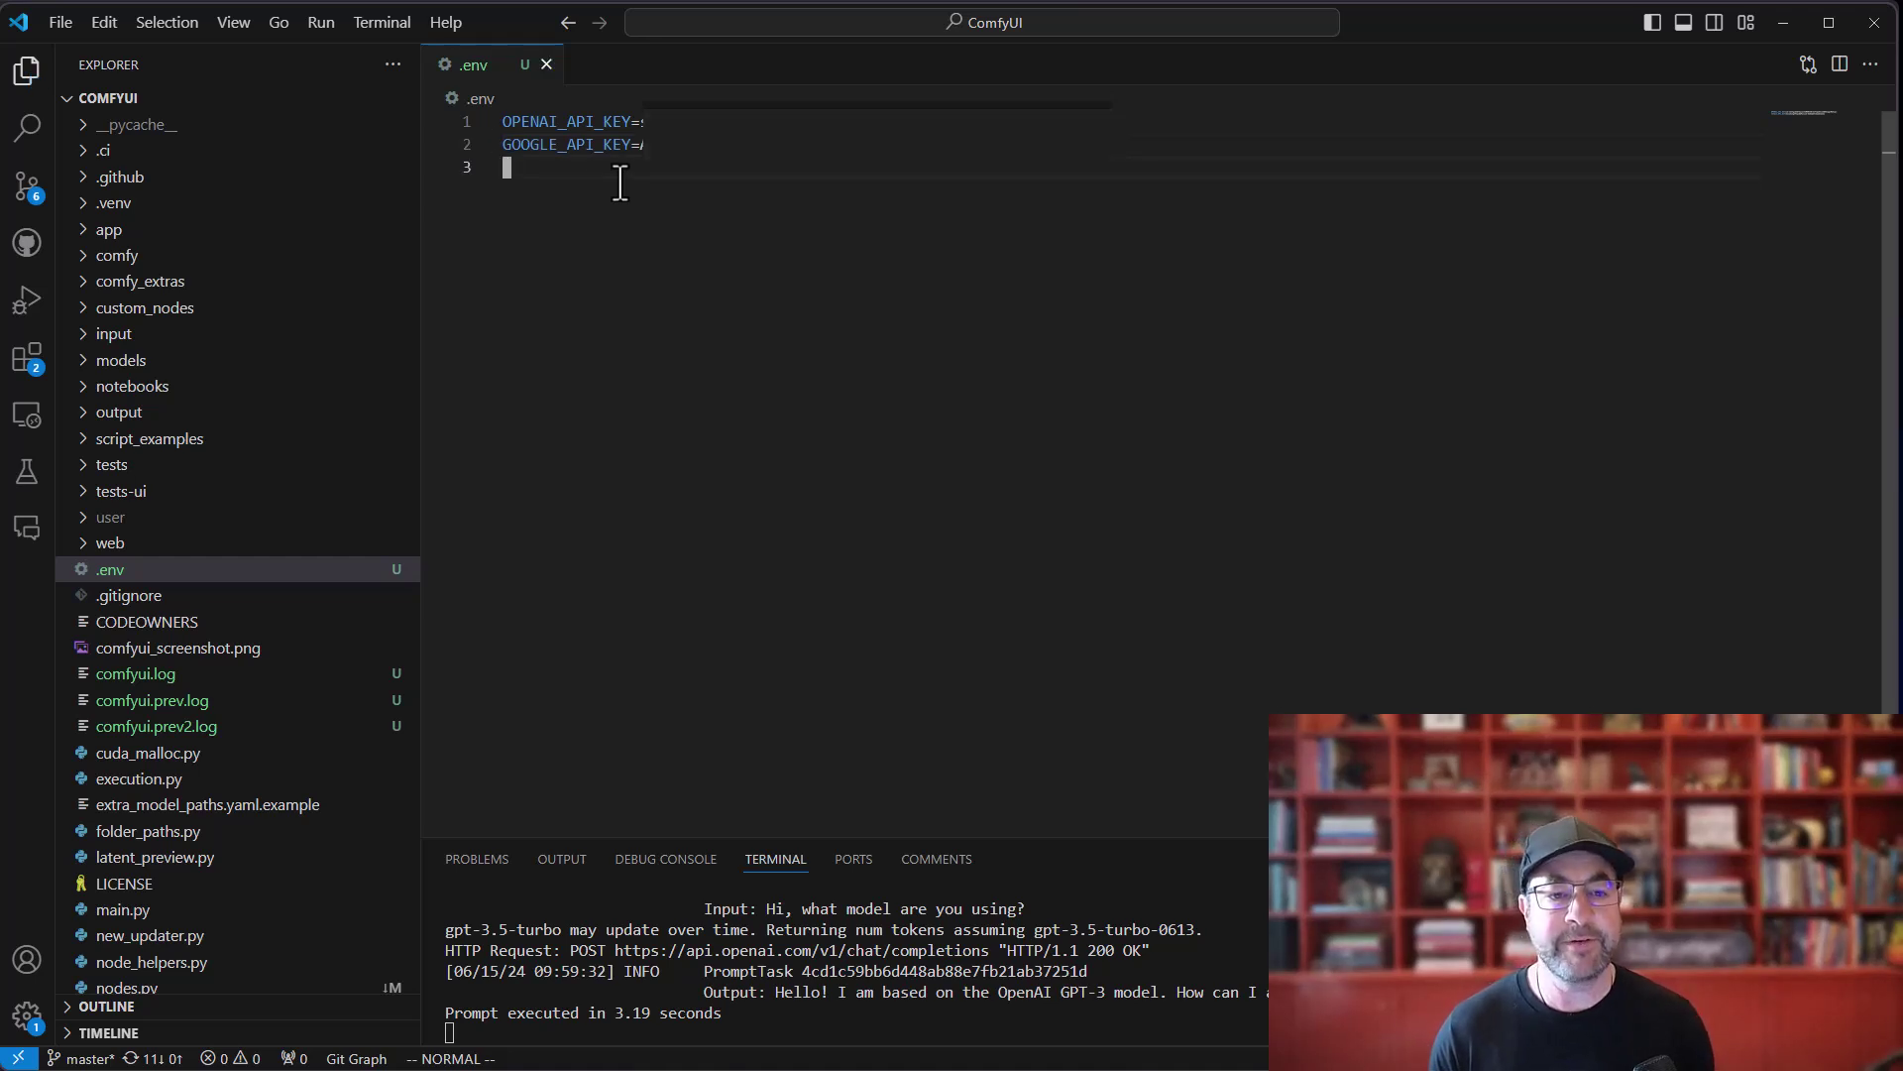
key(alt+Tab)
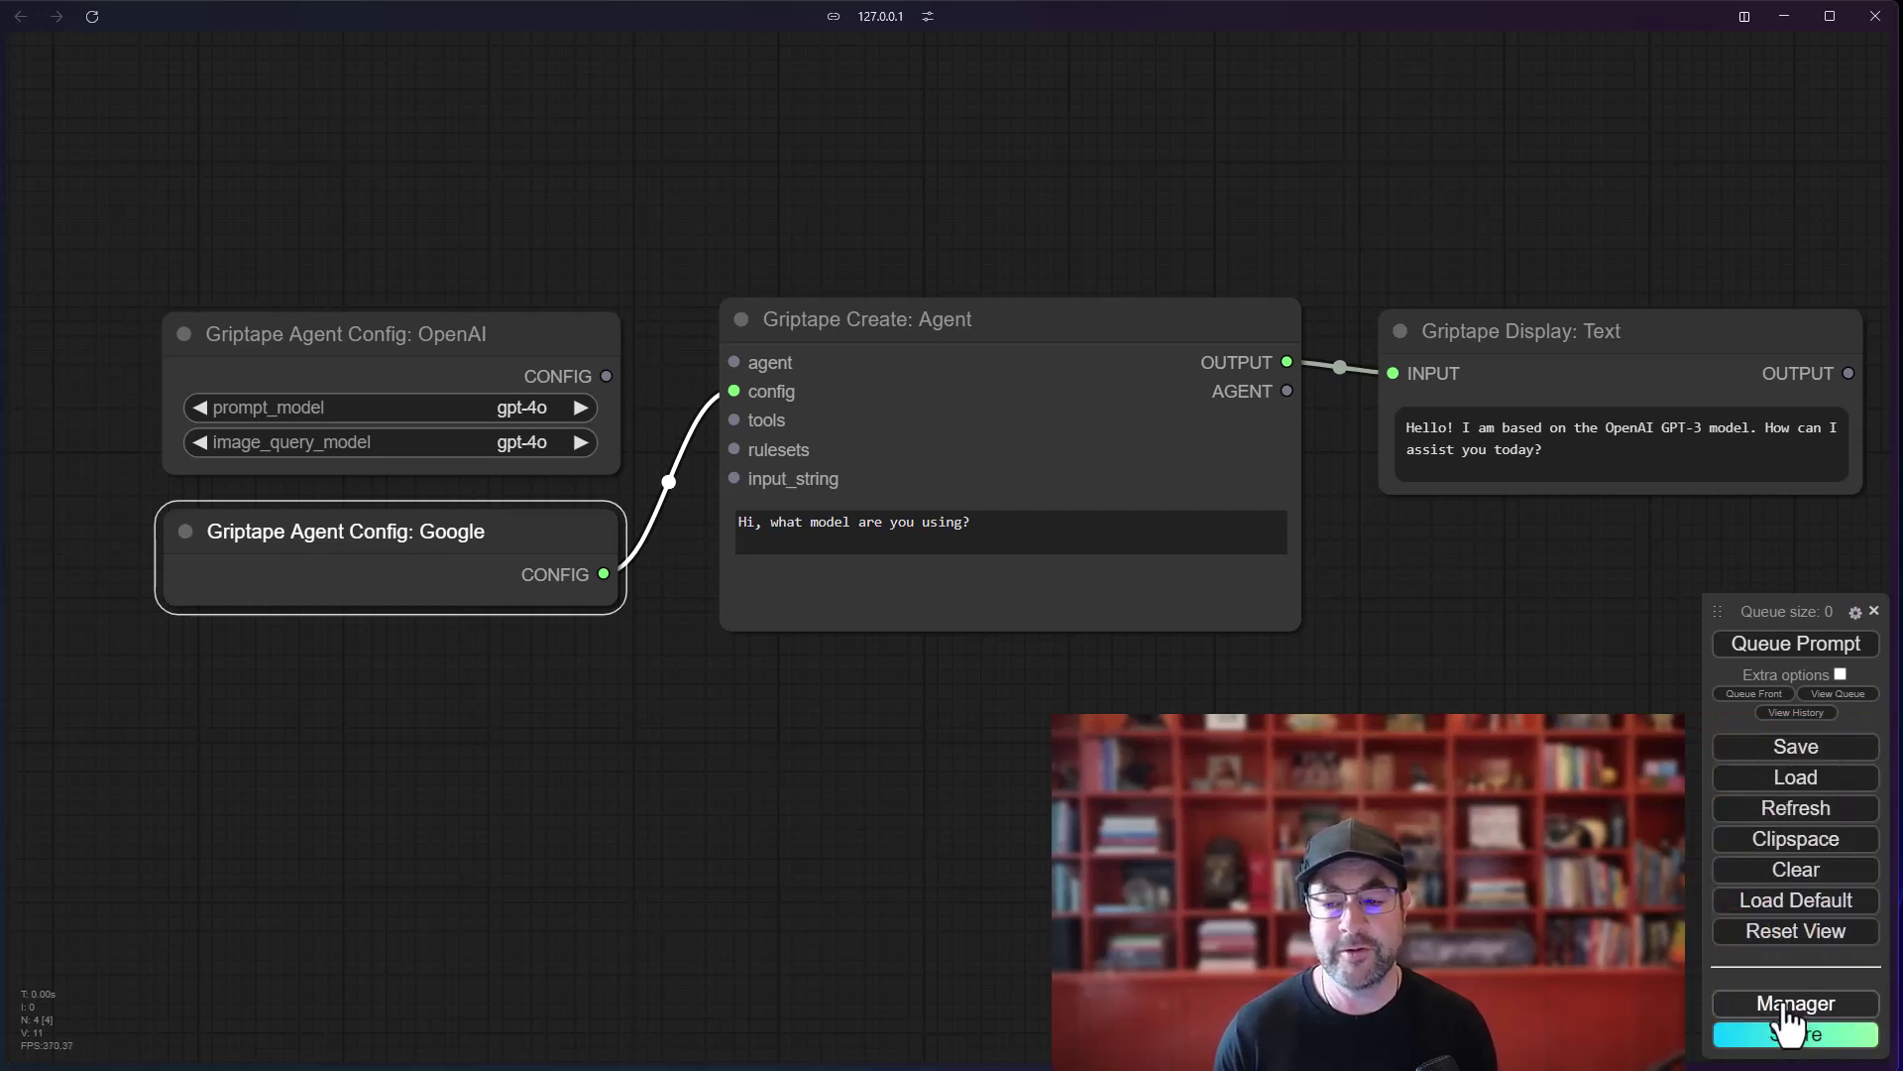
Step: Restart ComfyUI from the Manager, confirm the reboot, then nudge the Google config node right
click(1796, 1003)
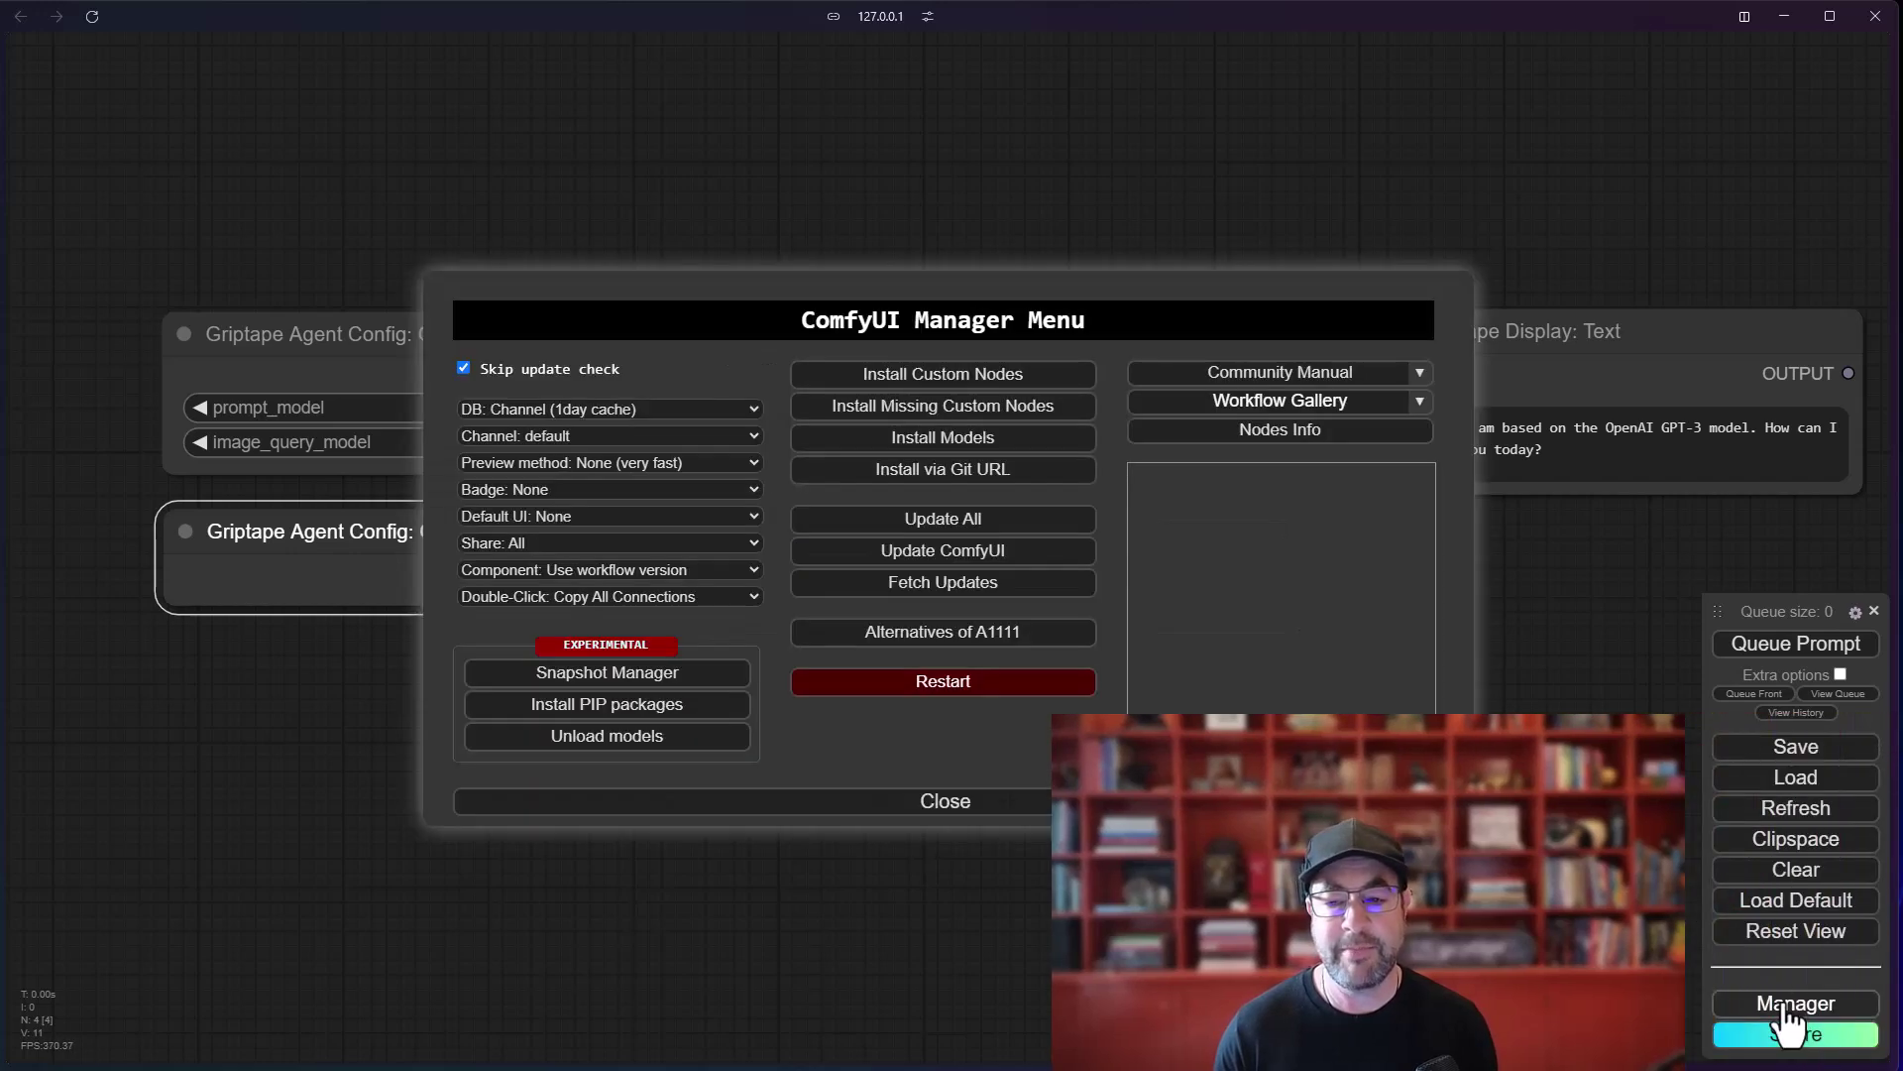
click(927, 692)
click(820, 595)
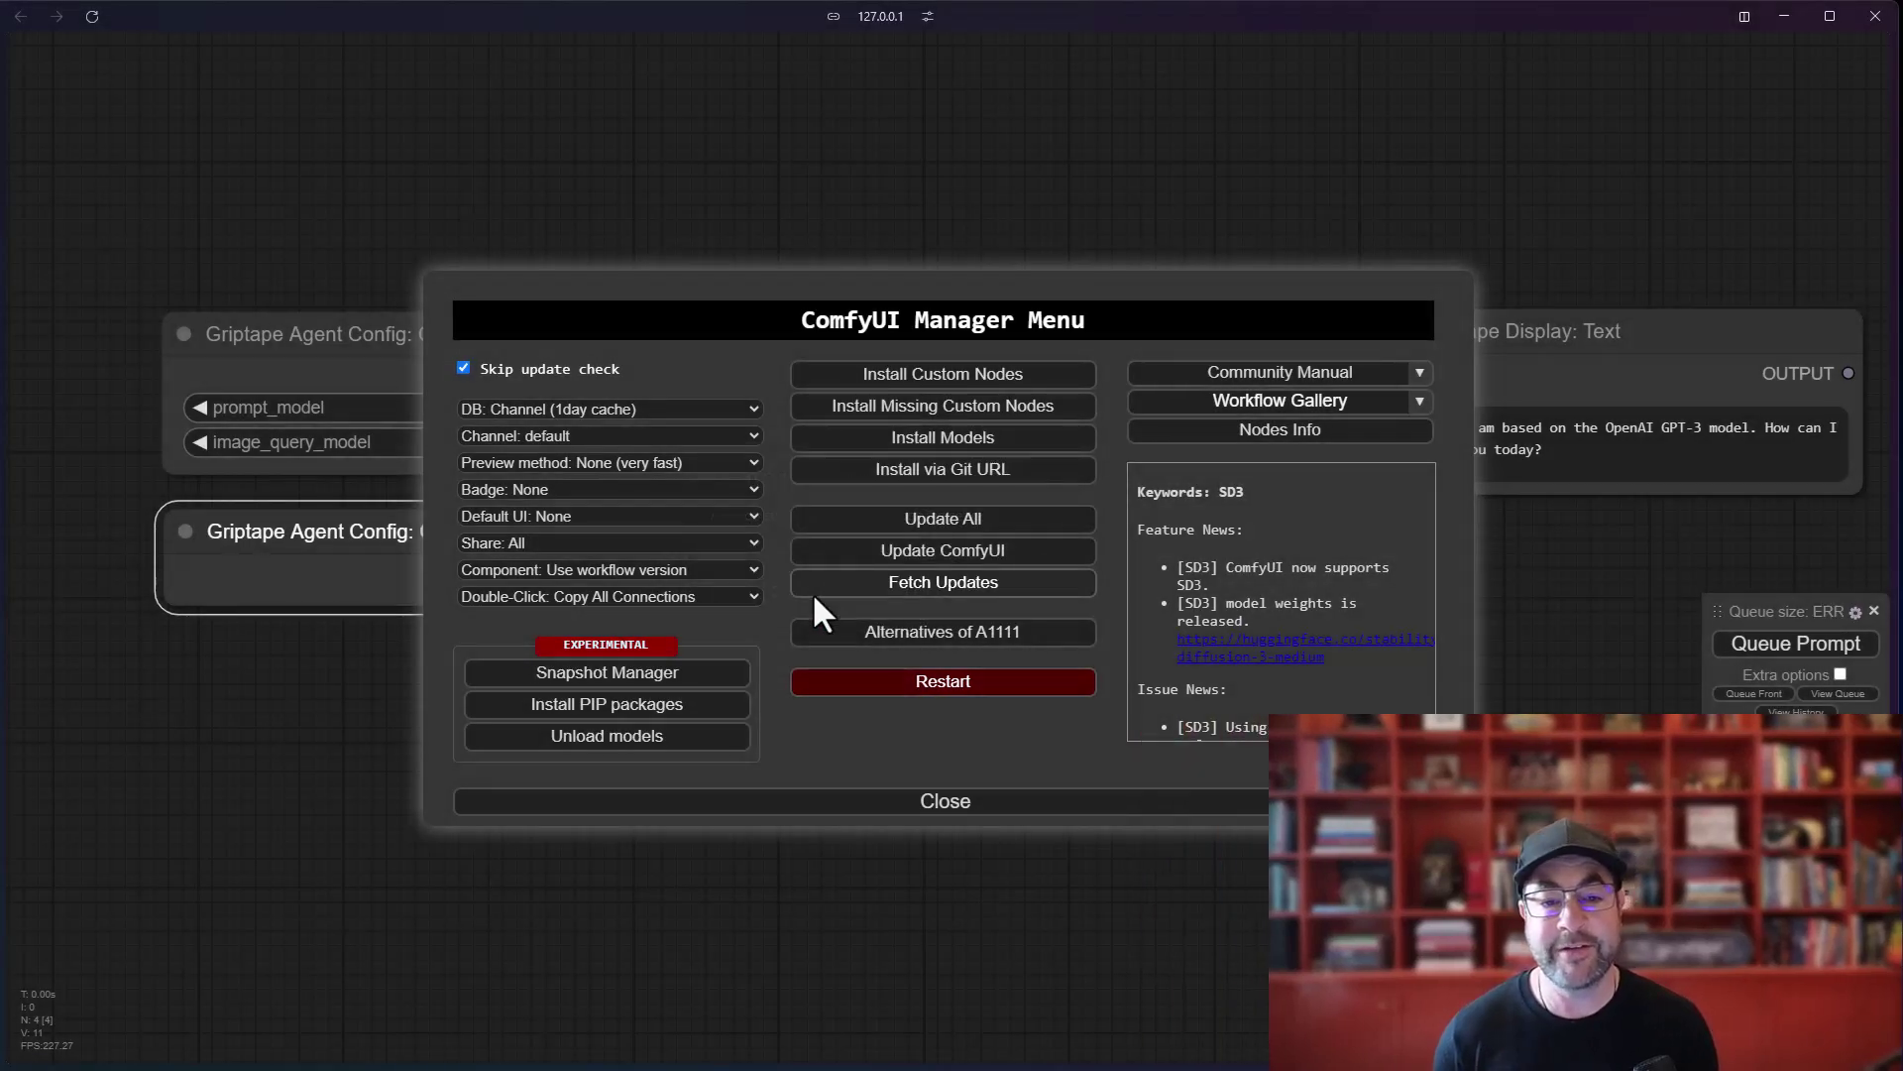
click(849, 801)
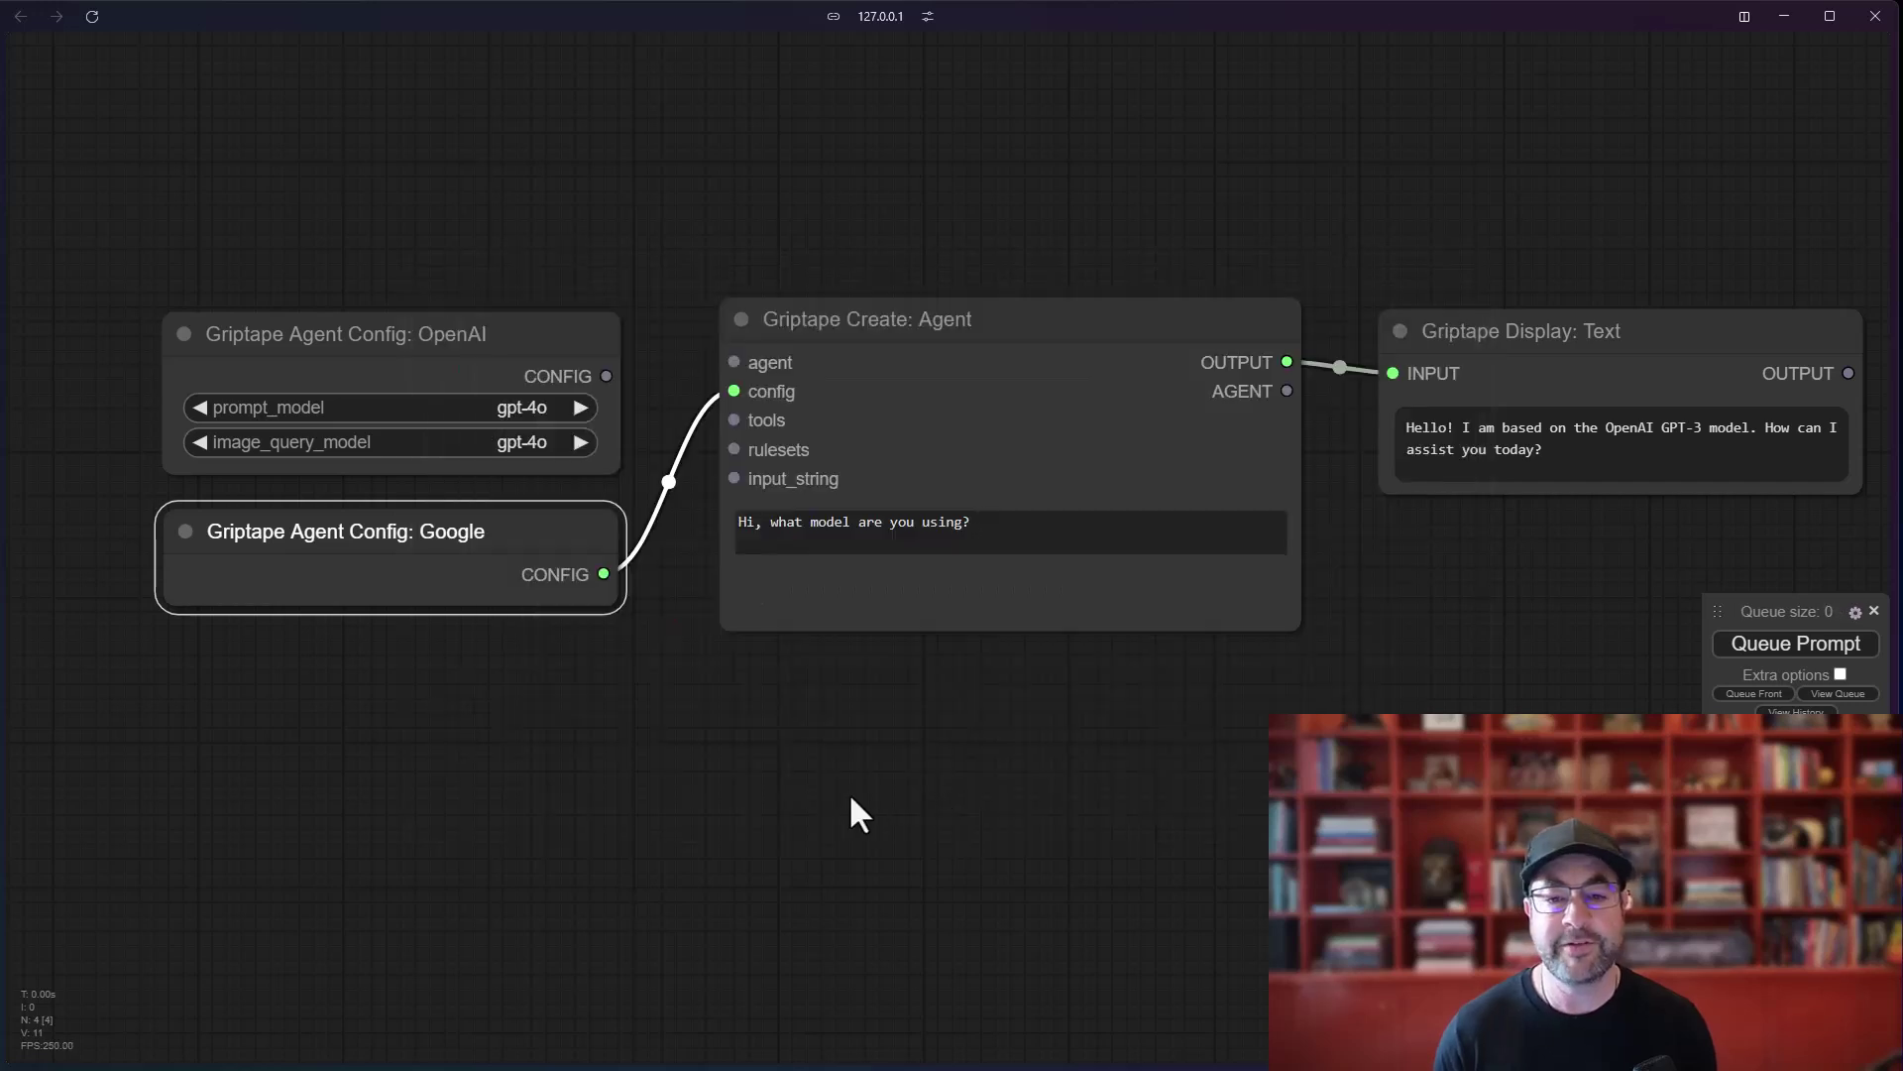
click(851, 799)
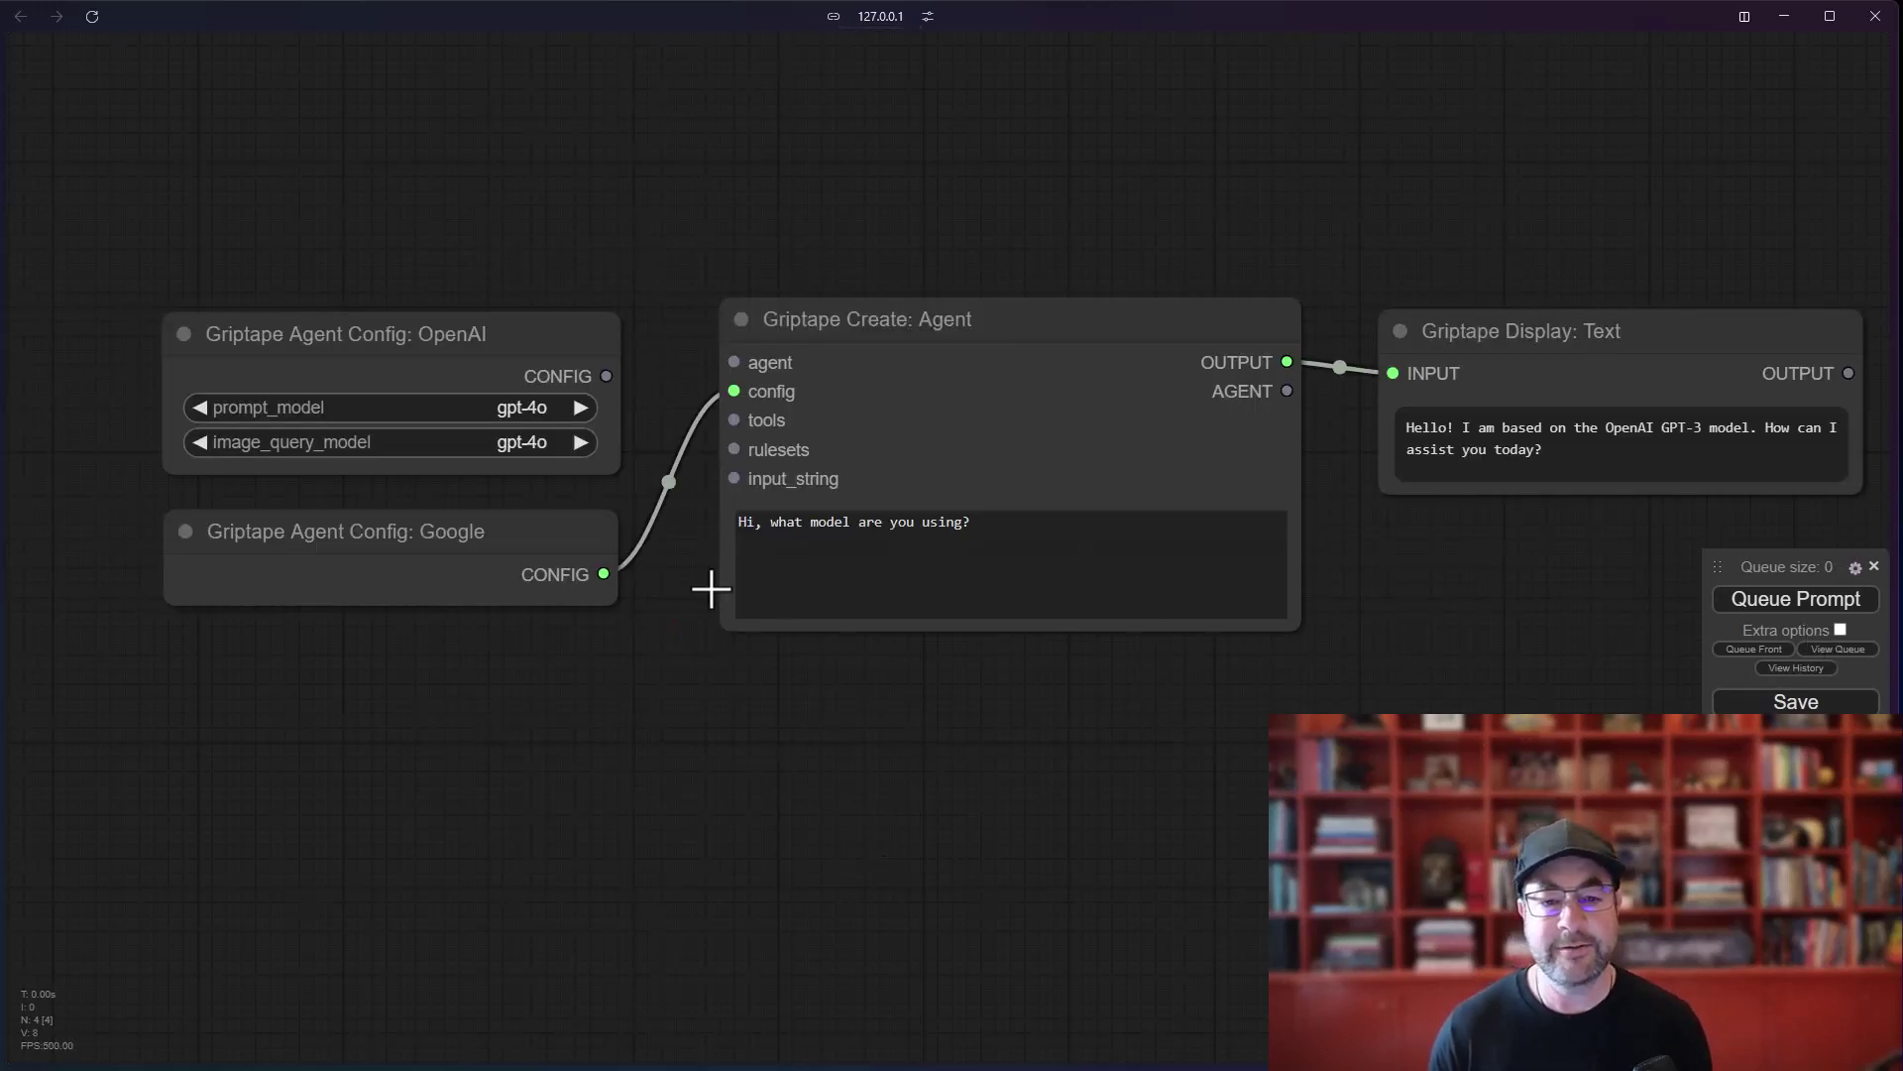
drag(477, 535, 485, 532)
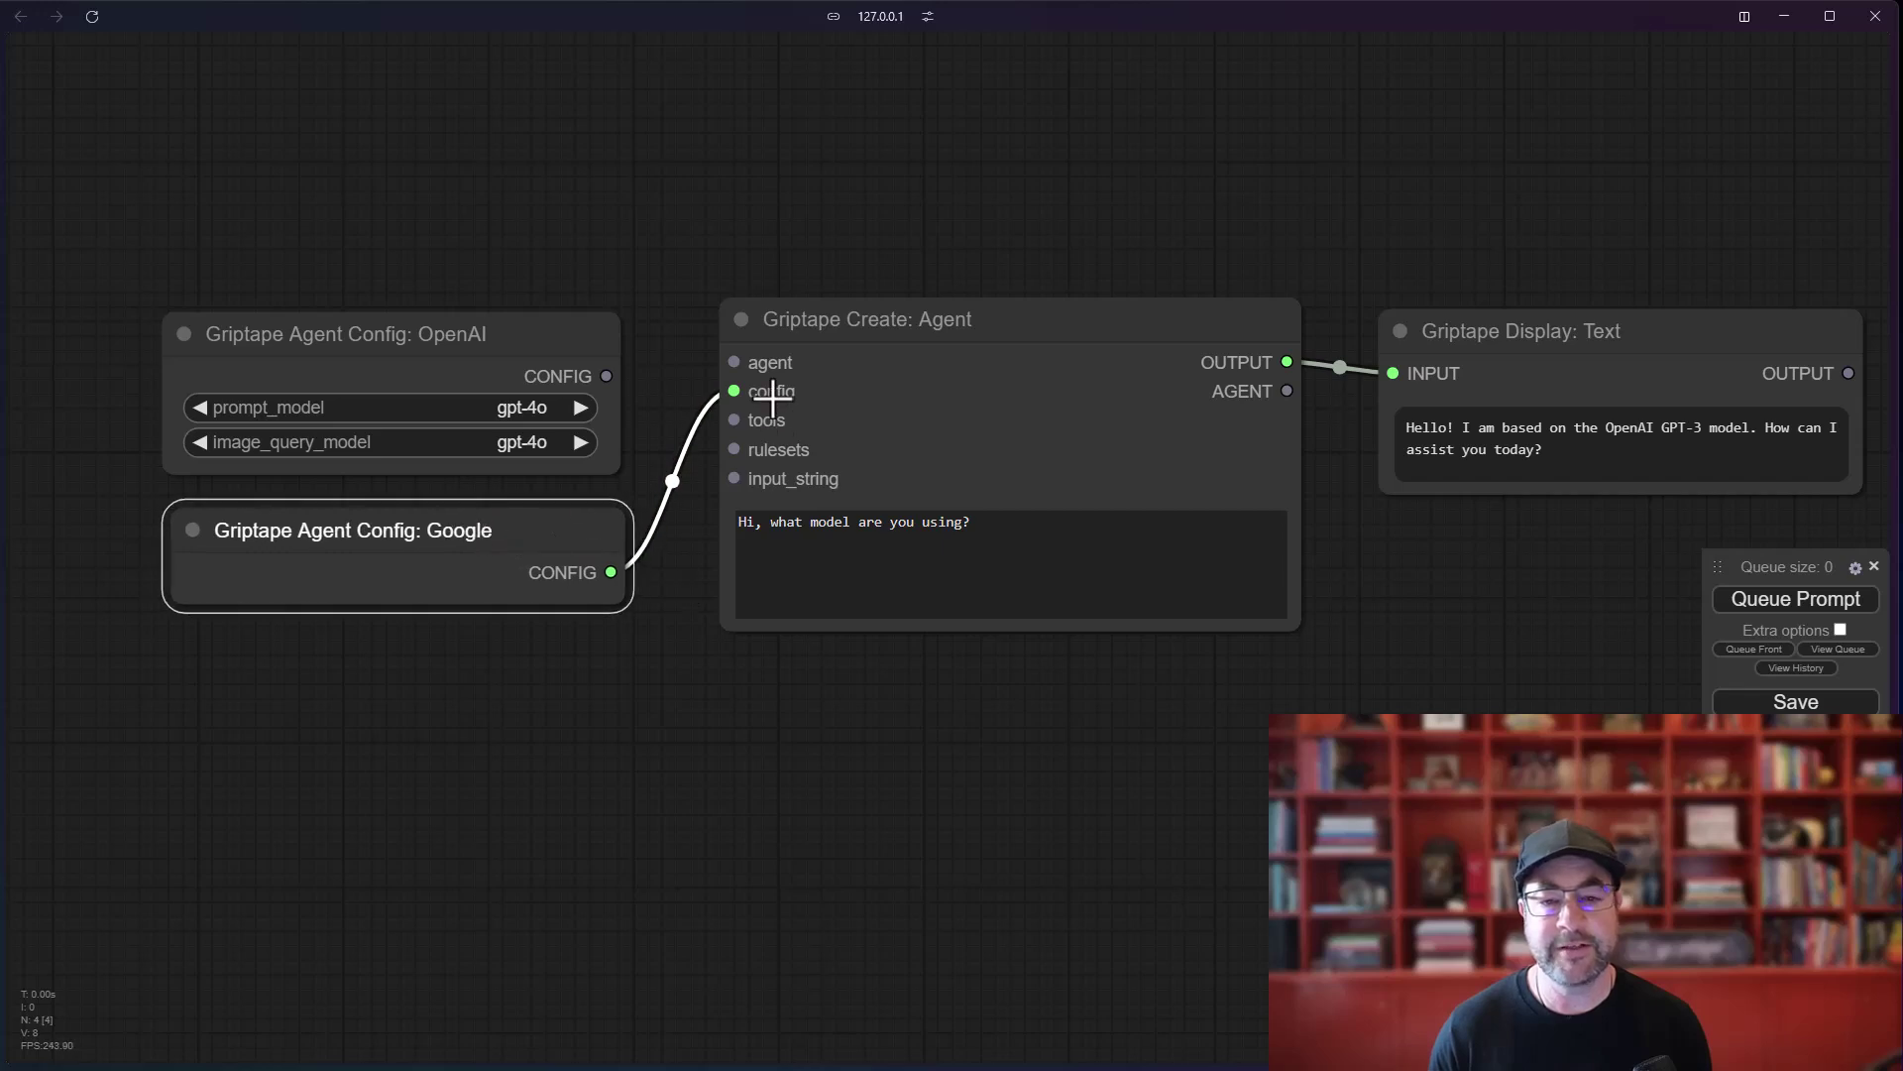
Step: Run the graph so the agent replies using the Google config
click(1784, 607)
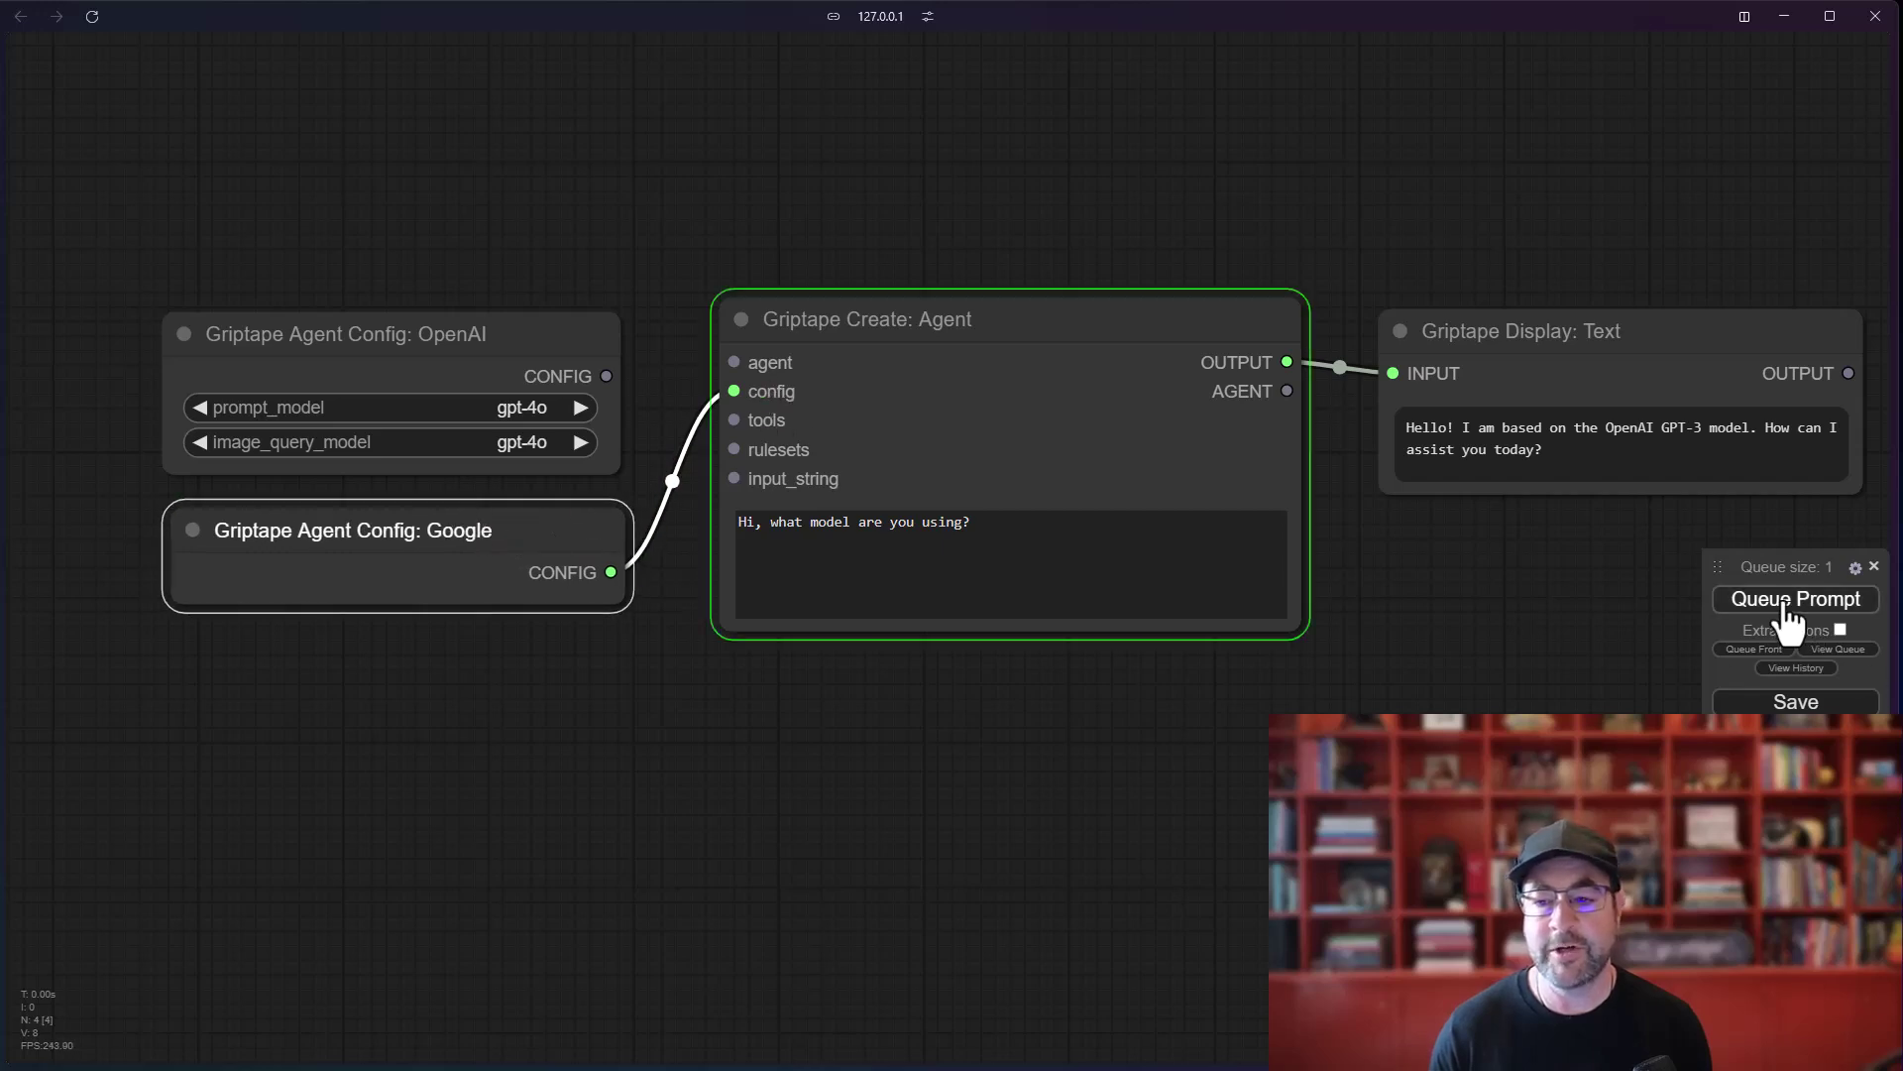
drag(1534, 651, 1422, 623)
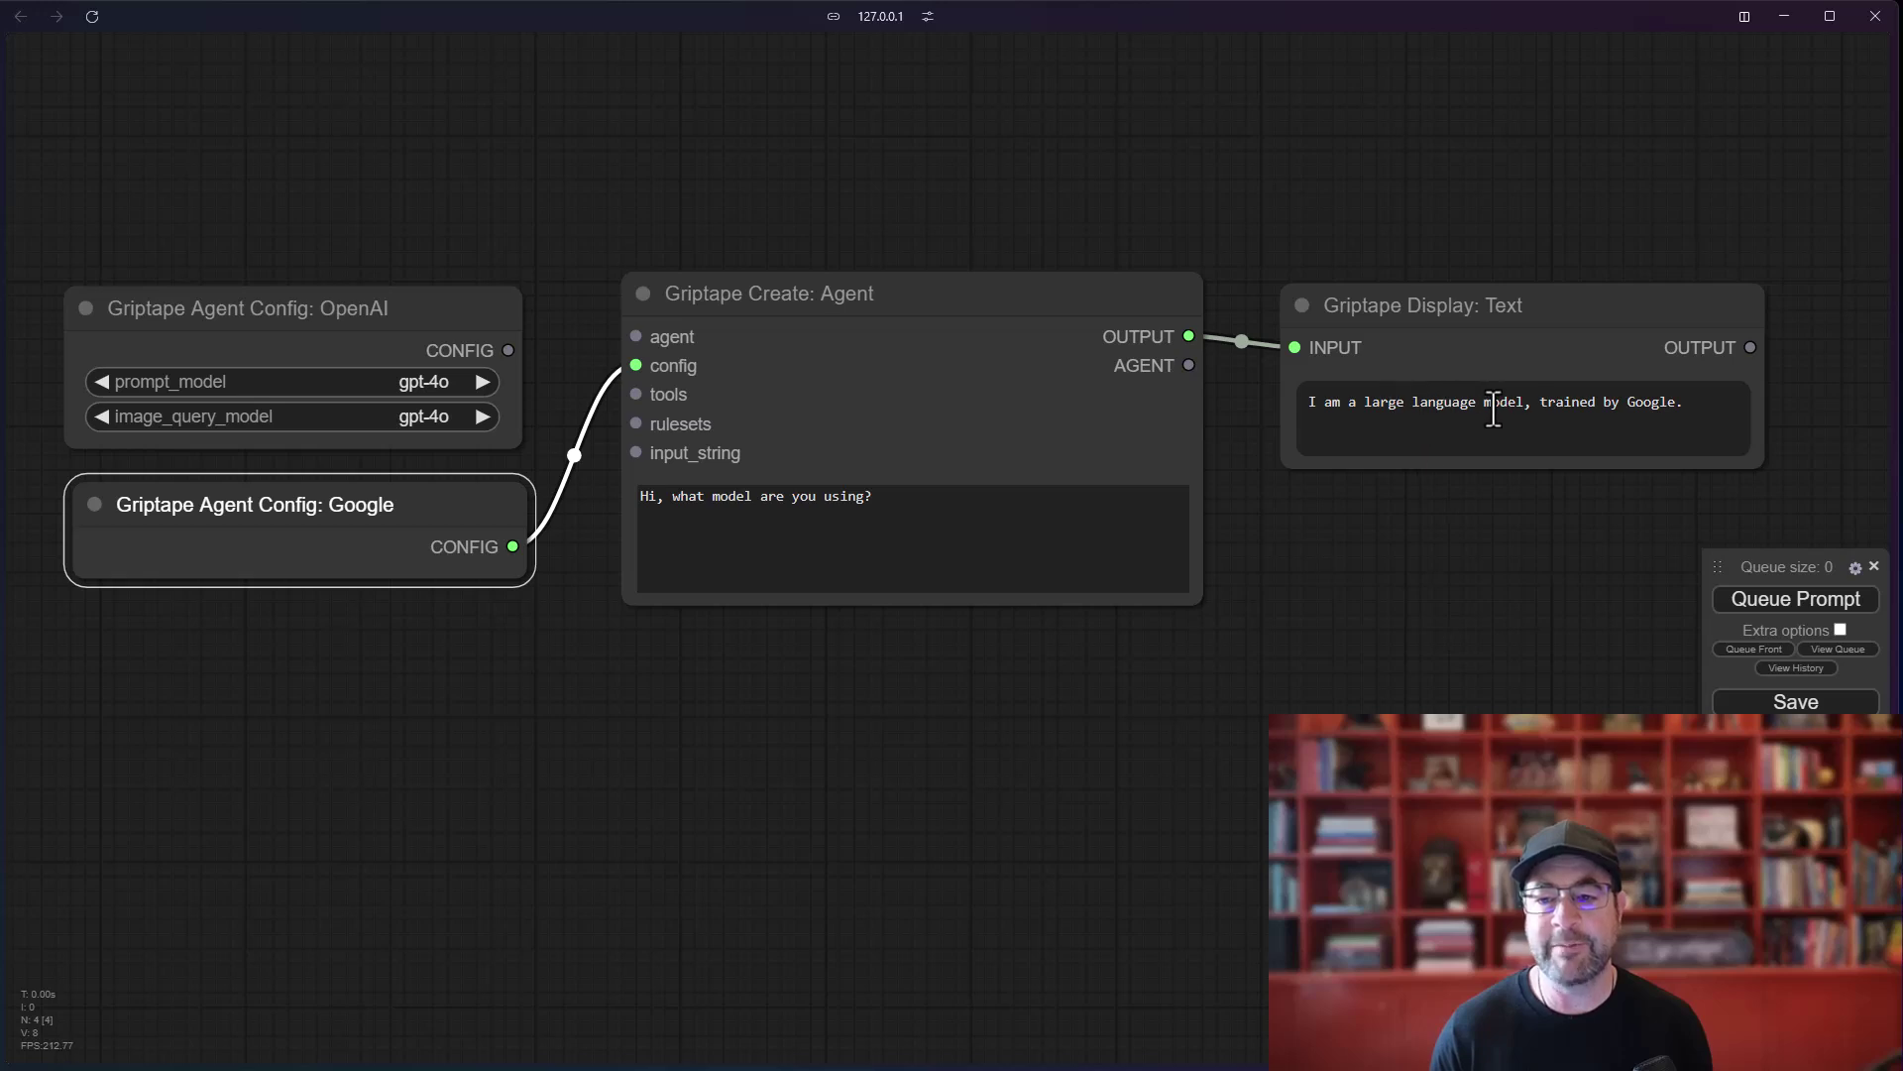
drag(1071, 778, 1117, 773)
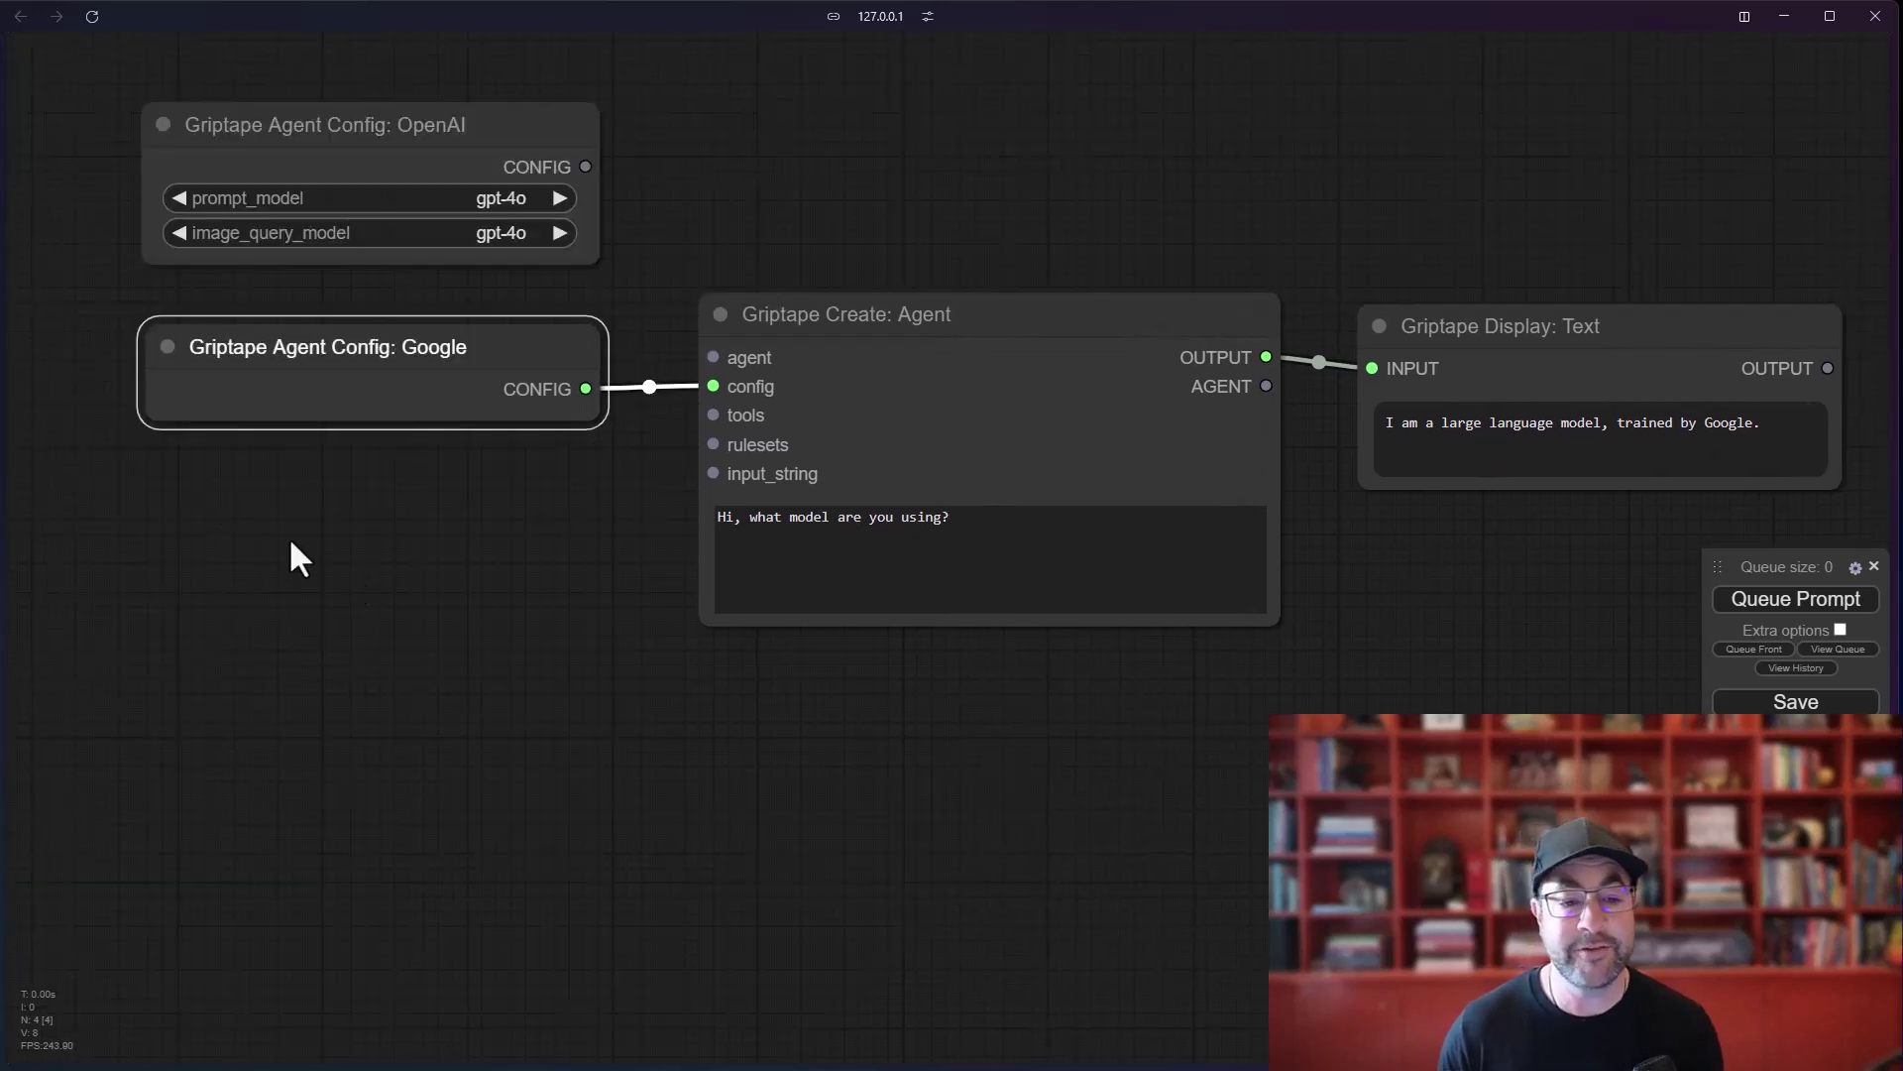
Step: Add Griptape Agent Config nodes for Amazon Bedrock and Anthropic, aligned below the Google config
double_click(290, 545)
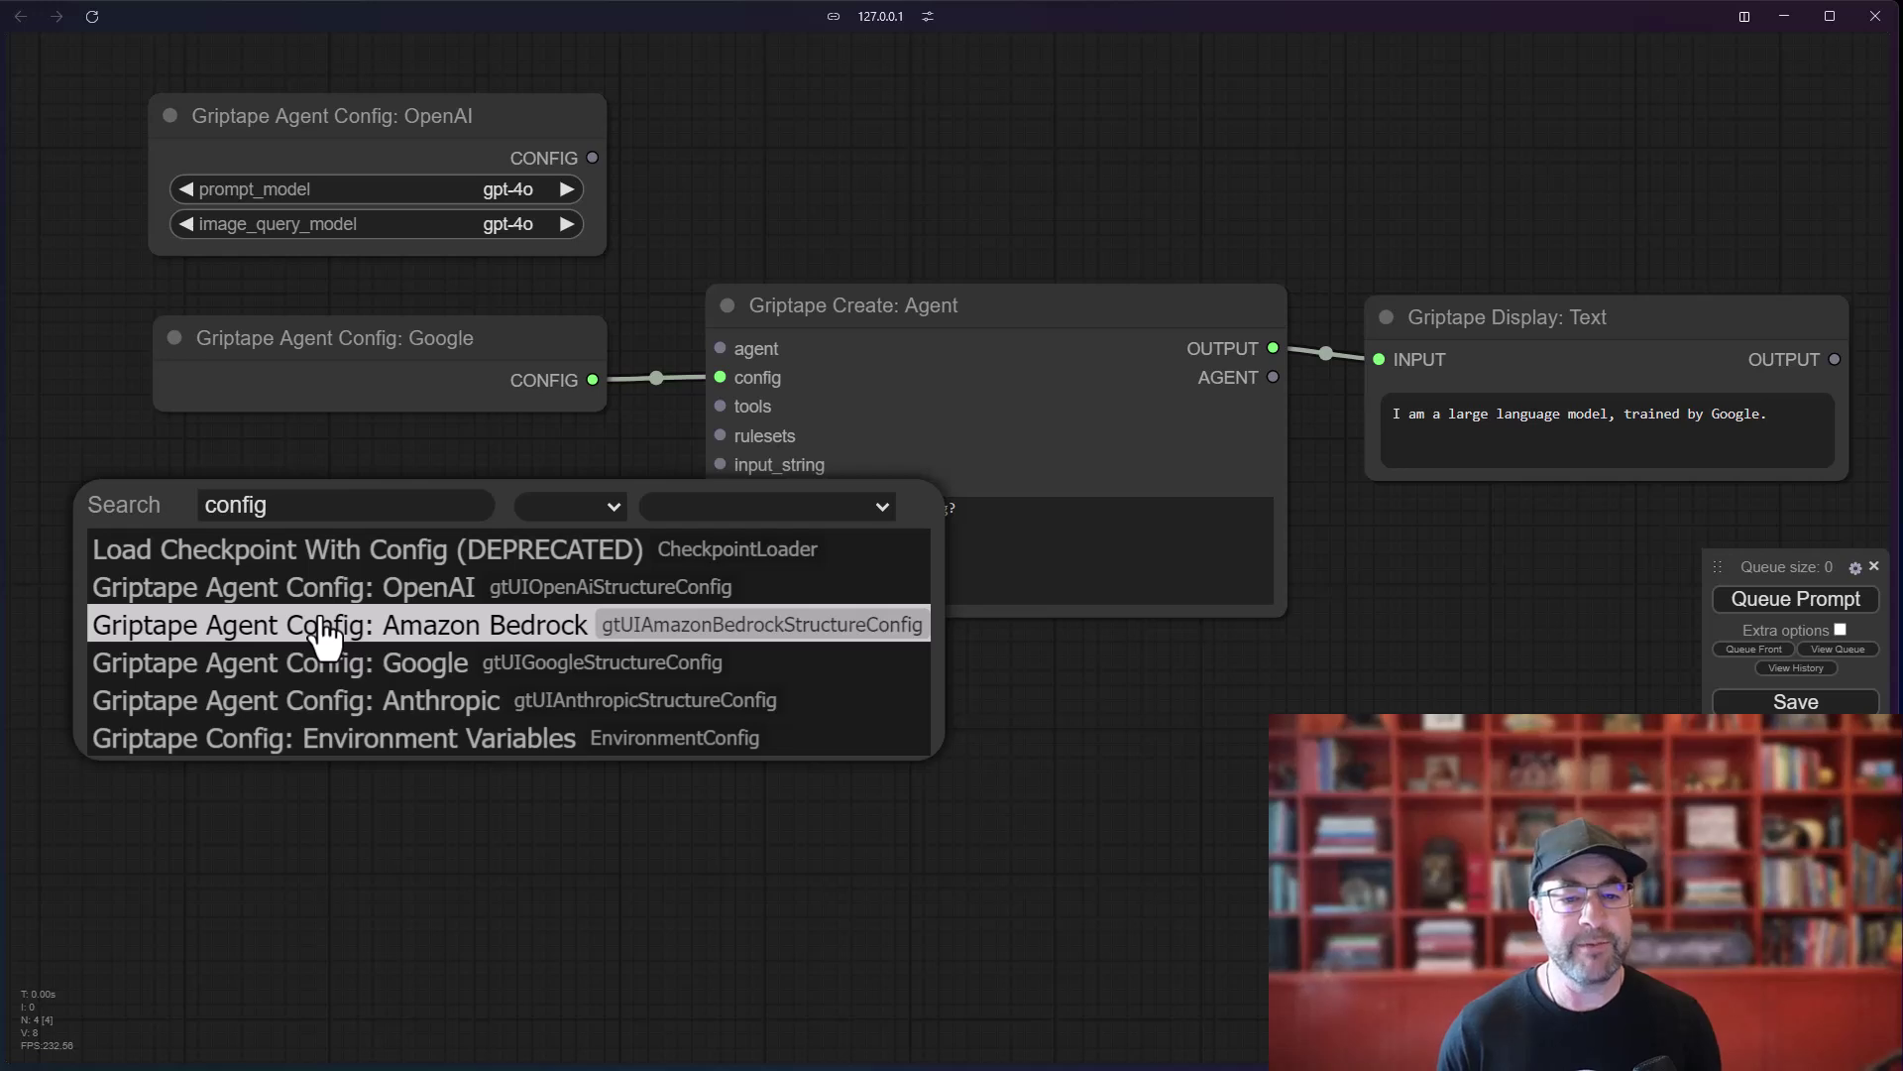
click(325, 634)
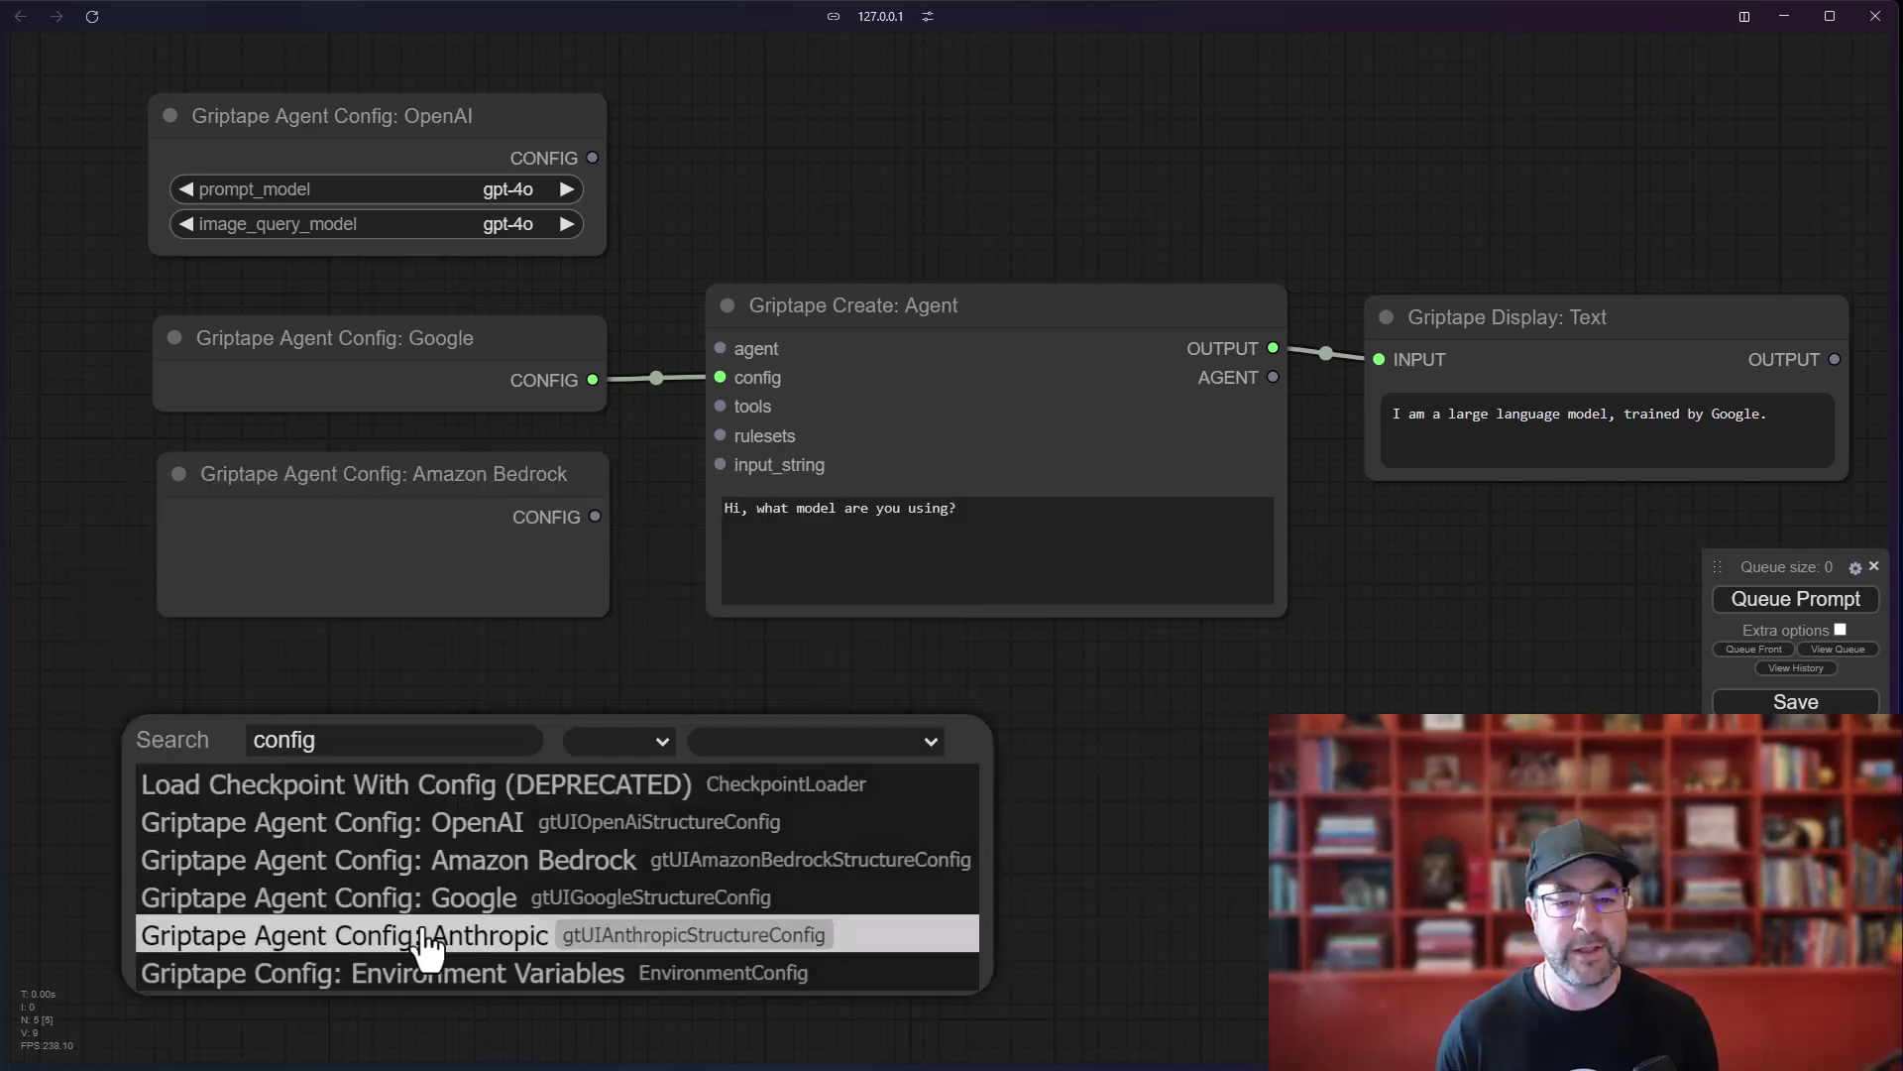
click(425, 934)
drag(480, 708, 308, 654)
drag(476, 473, 473, 466)
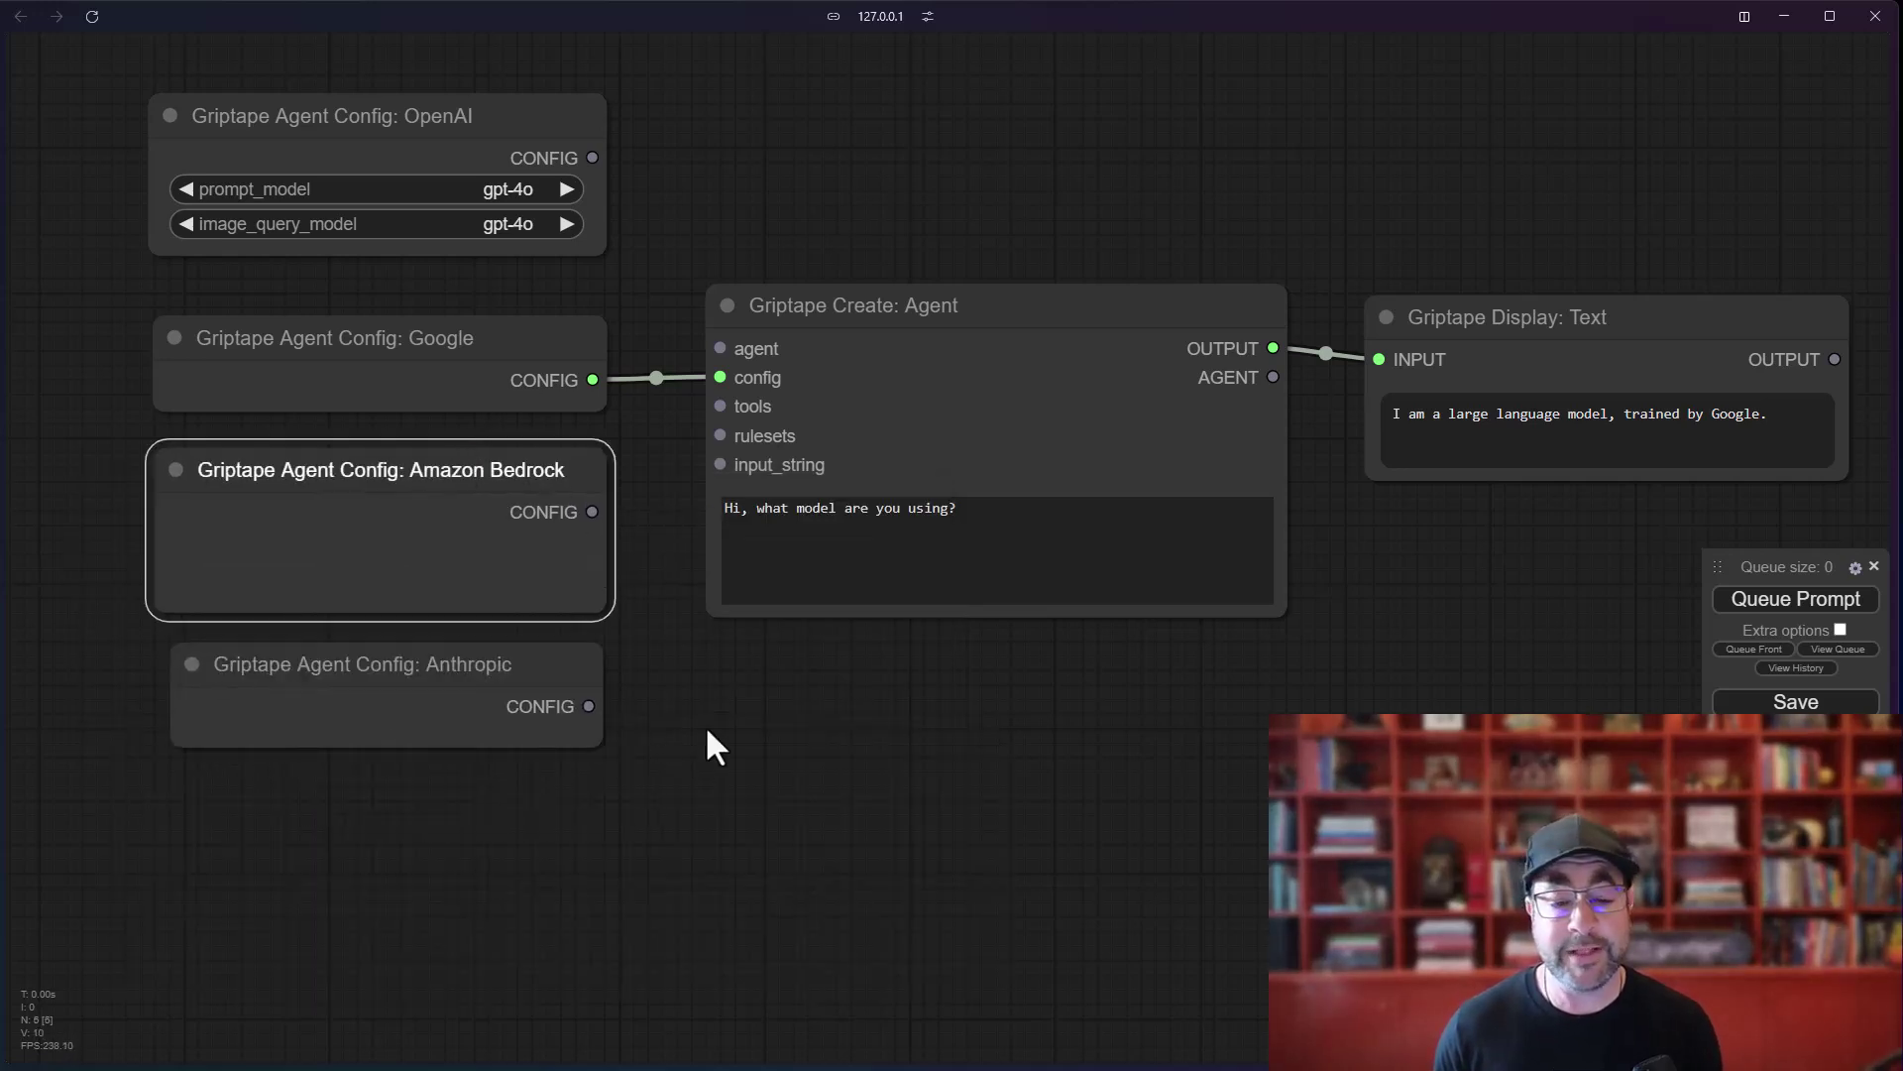
Step: Open the Griptape project README on GitHub via the canvas Griptape menu
right_click(708, 695)
mouse_move(749, 850)
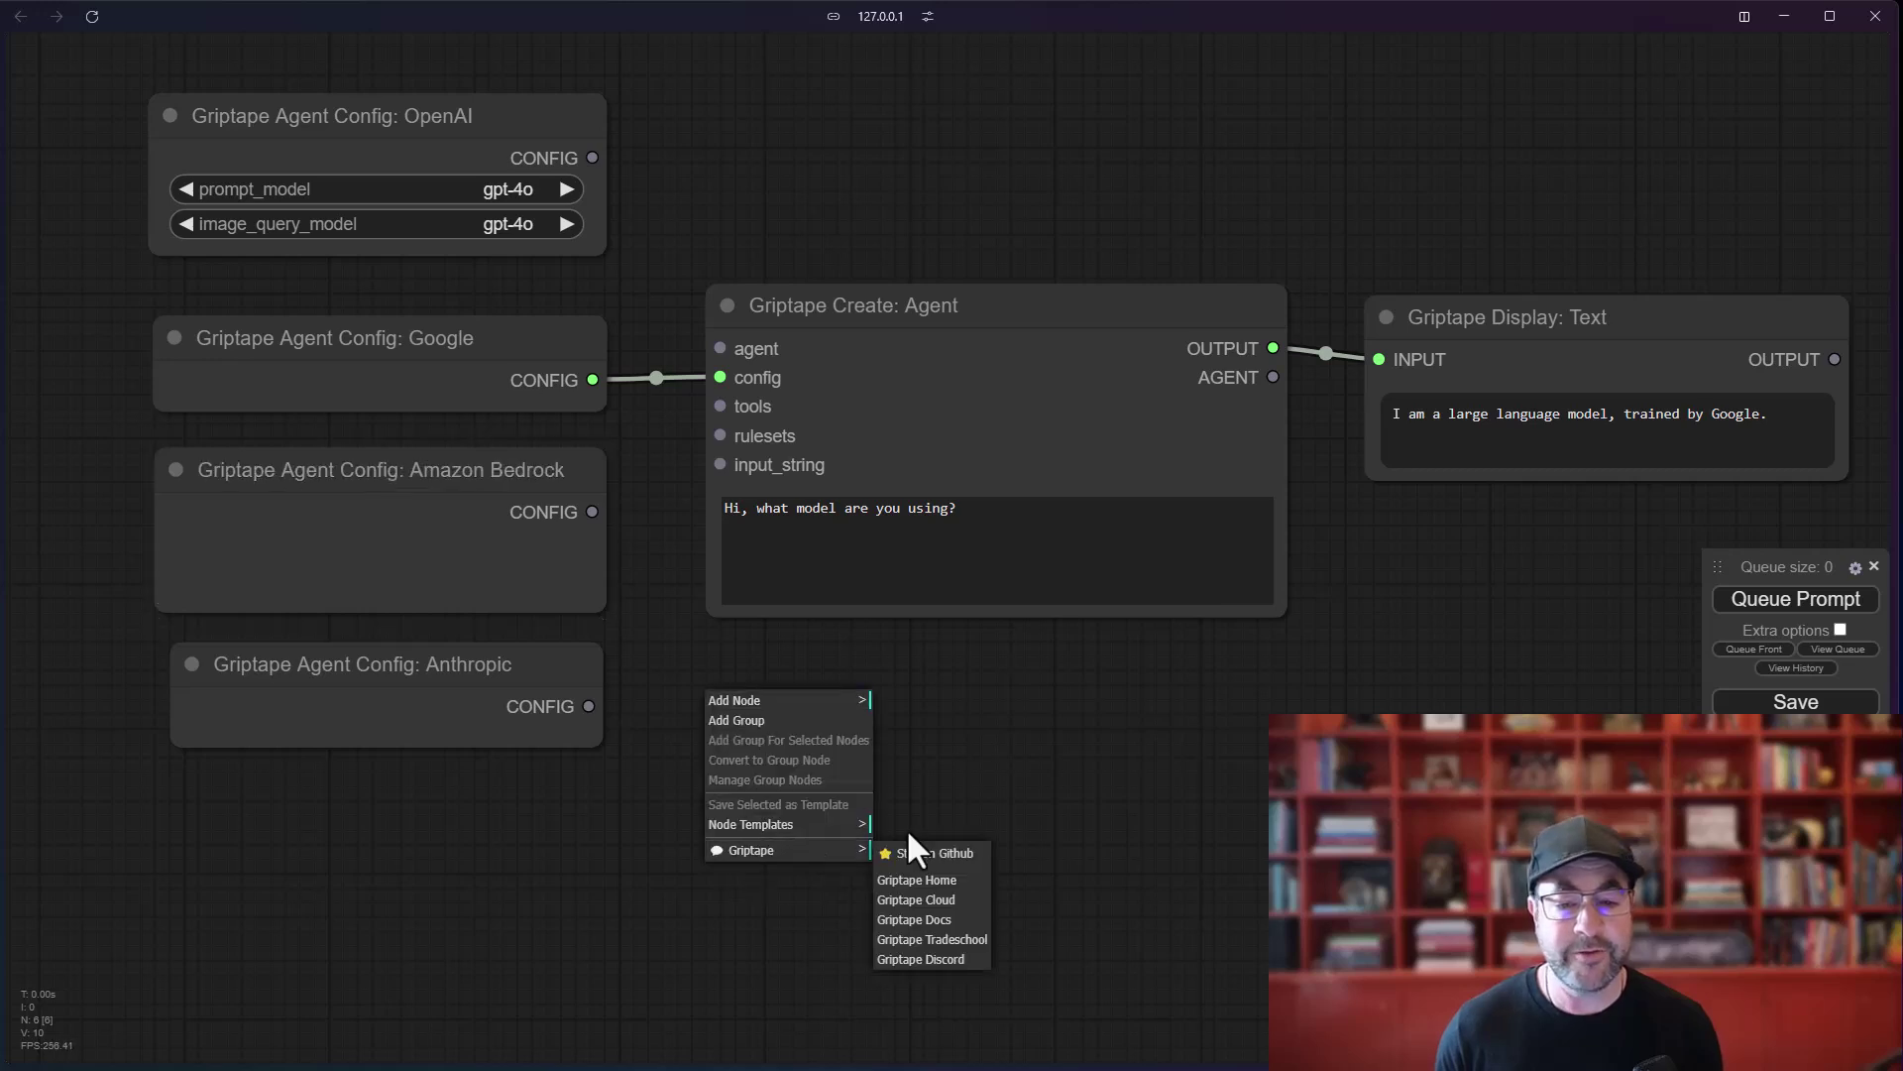
click(926, 862)
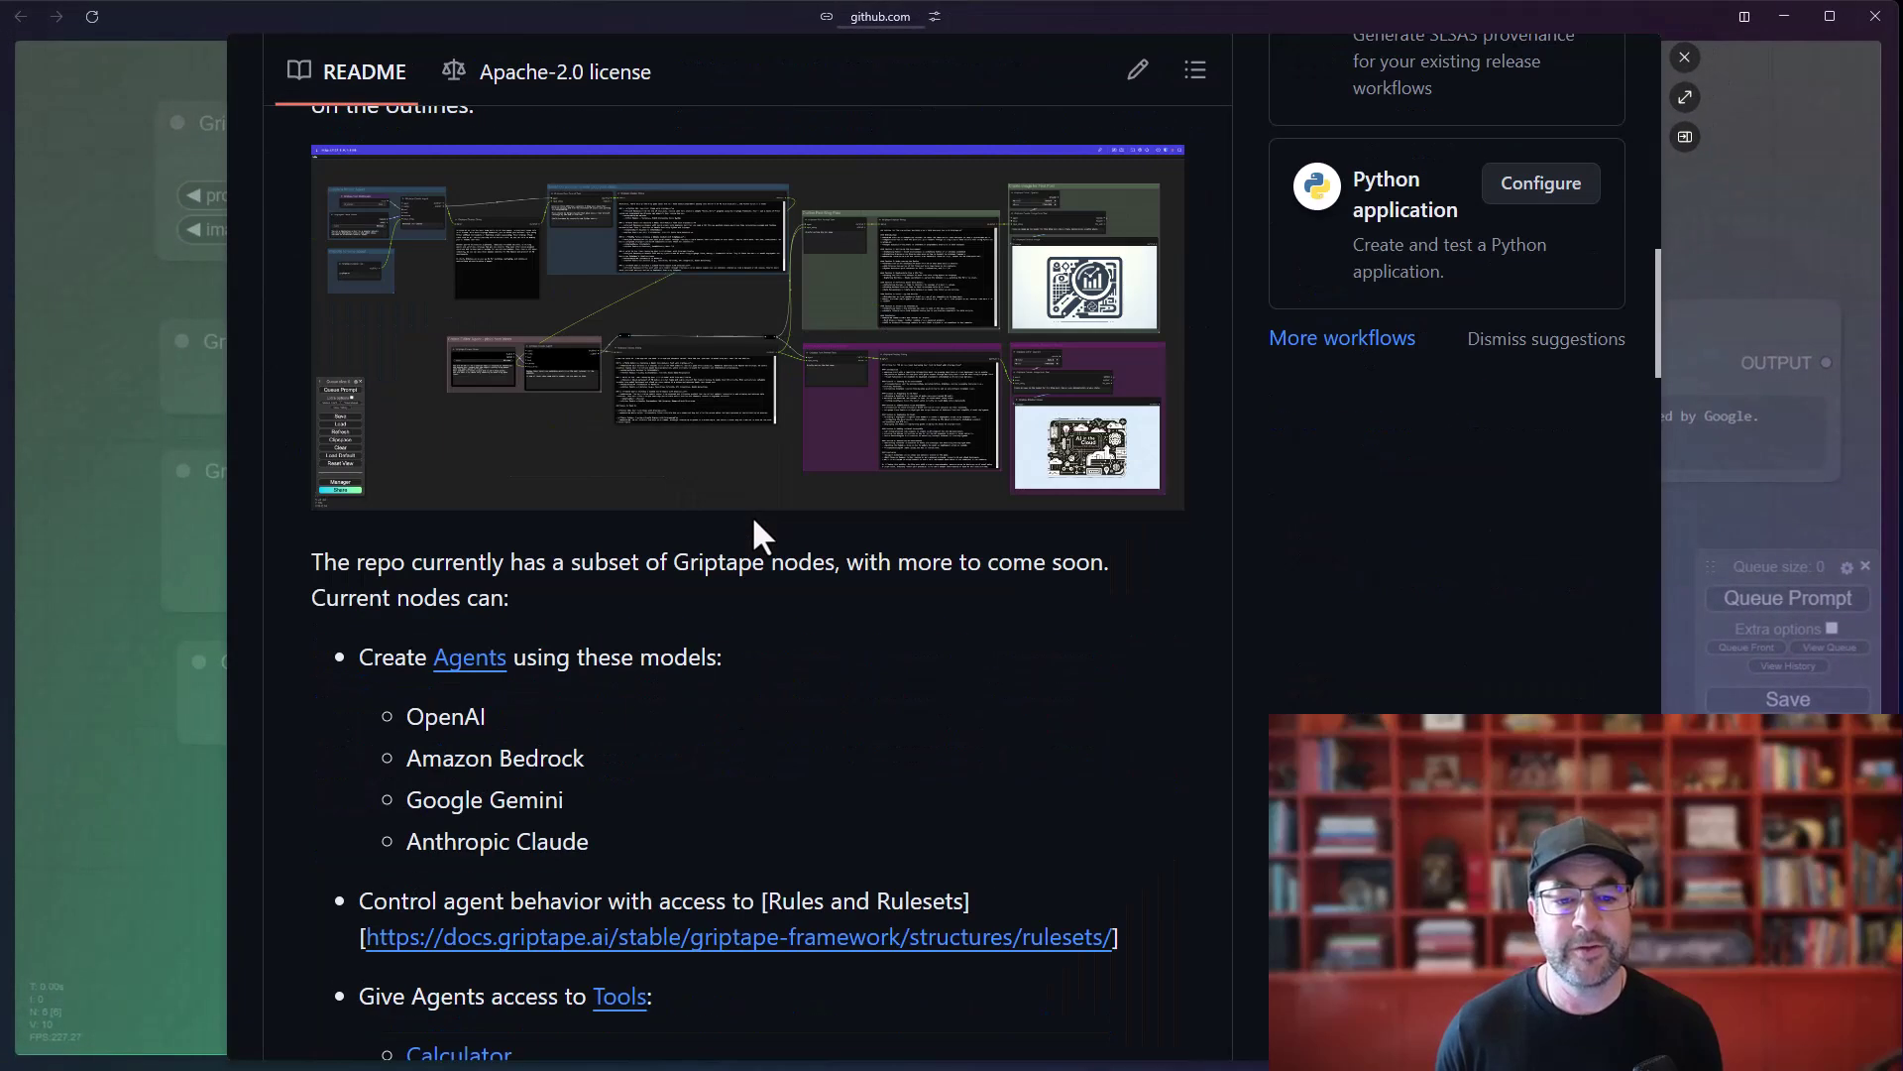
scroll(752, 535, down, 15)
scroll(750, 557, down, 12)
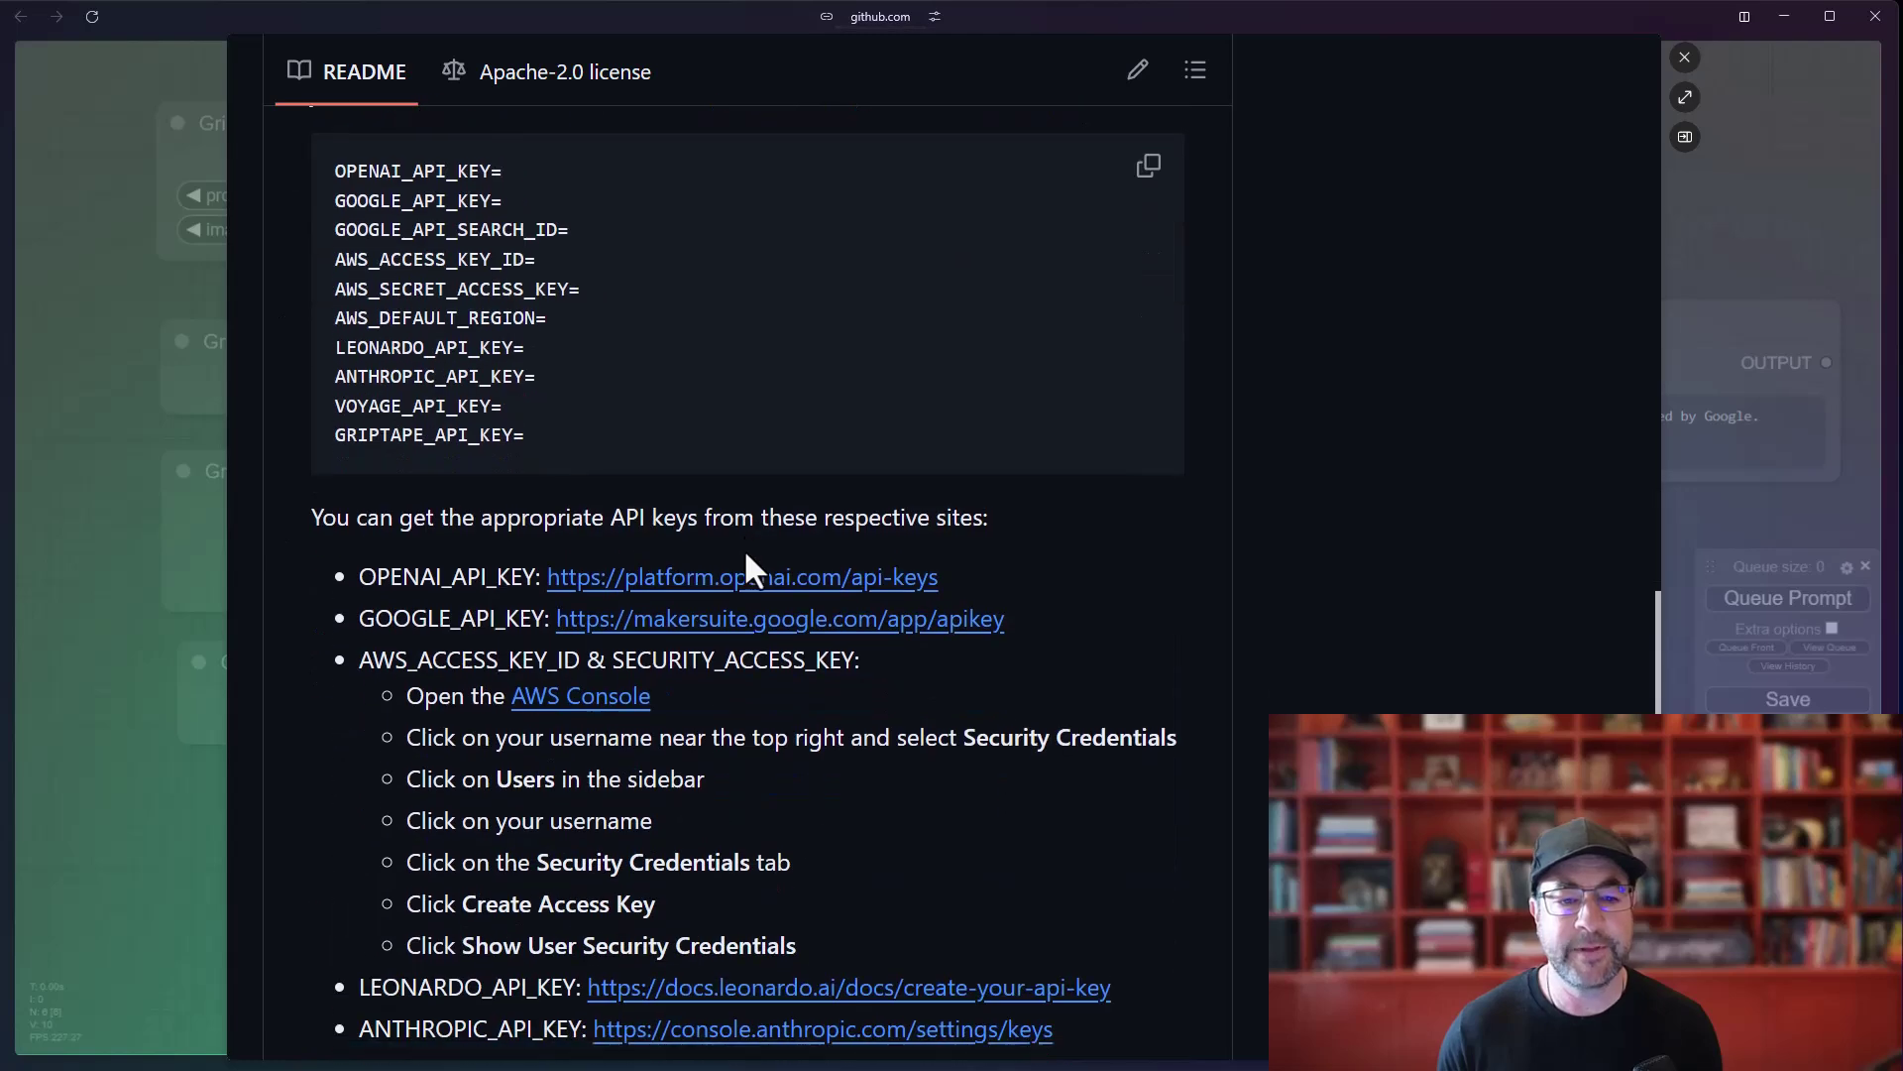
scroll(750, 565, up, 3)
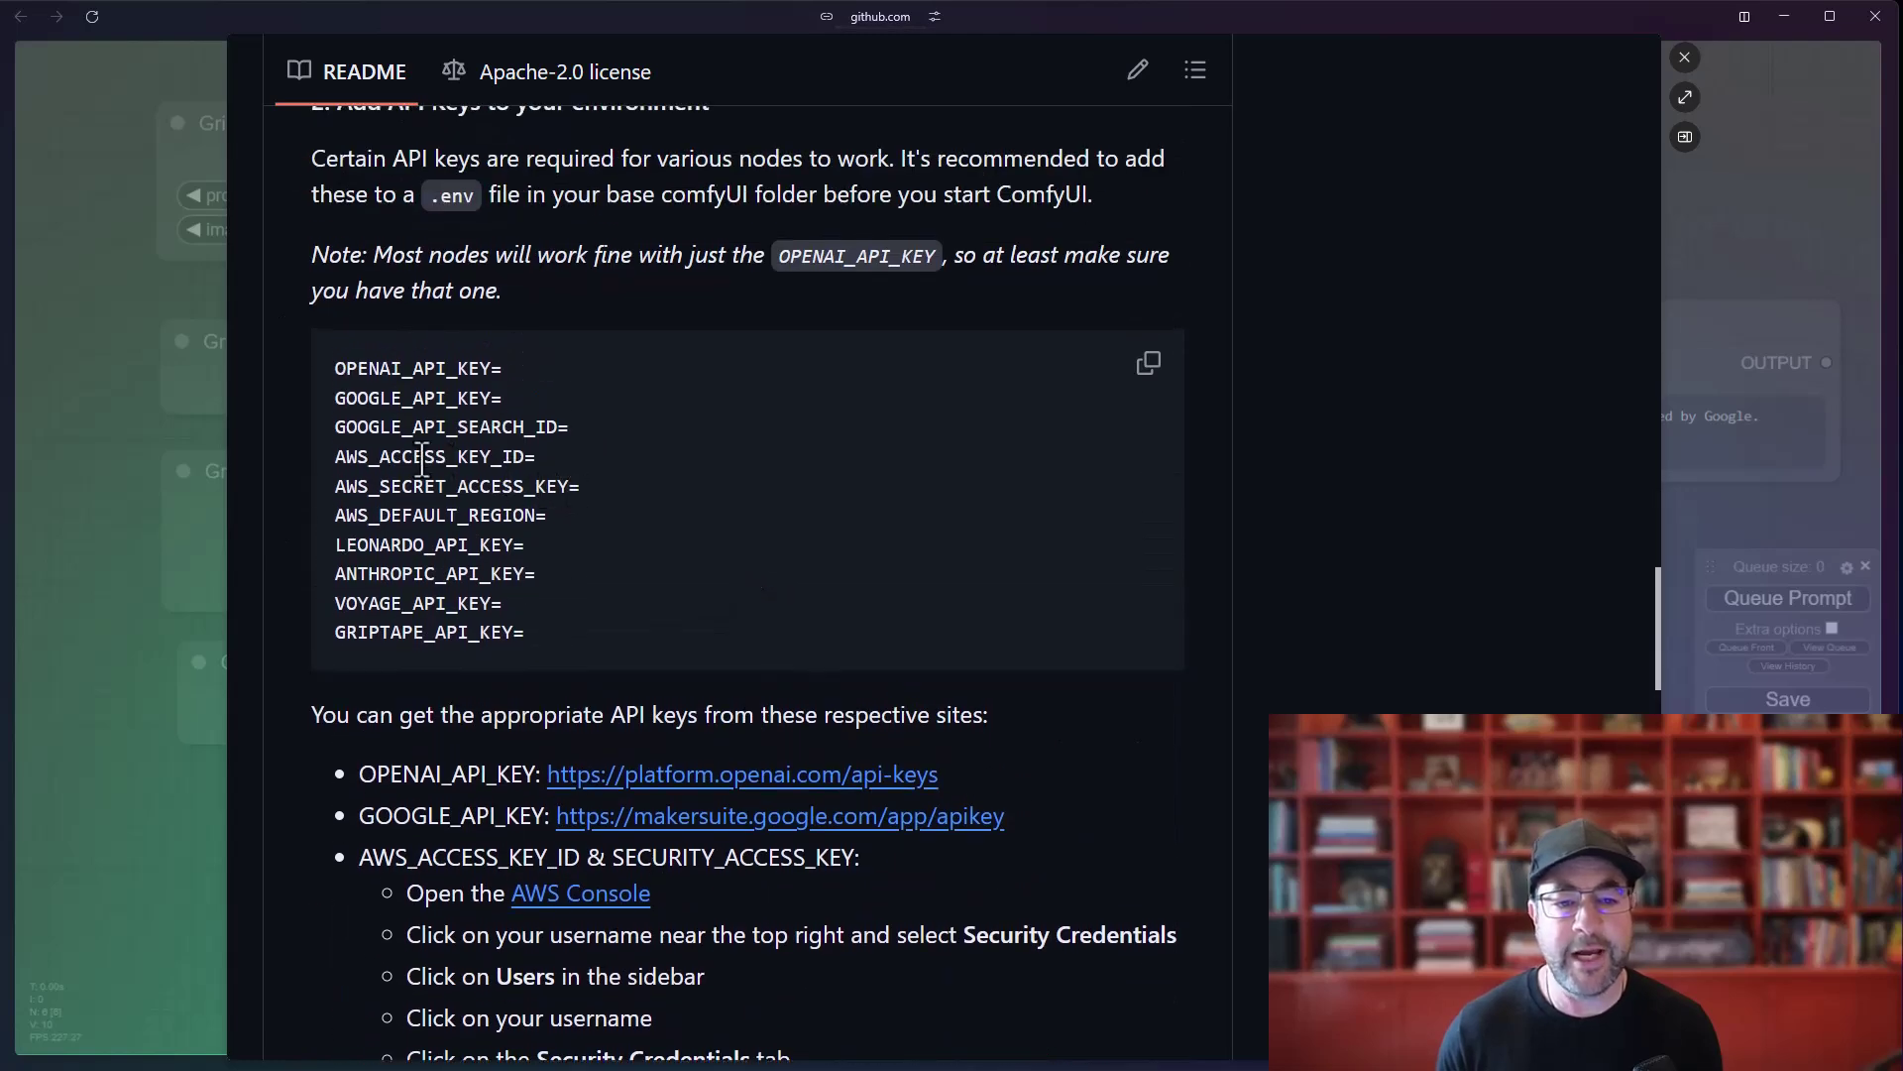
Step: Select the AWS_ACCESS_KEY_ID, AWS_SECRET_ACCESS_KEY and AWS_DEFAULT_REGION lines in the README
drag(338, 458, 588, 505)
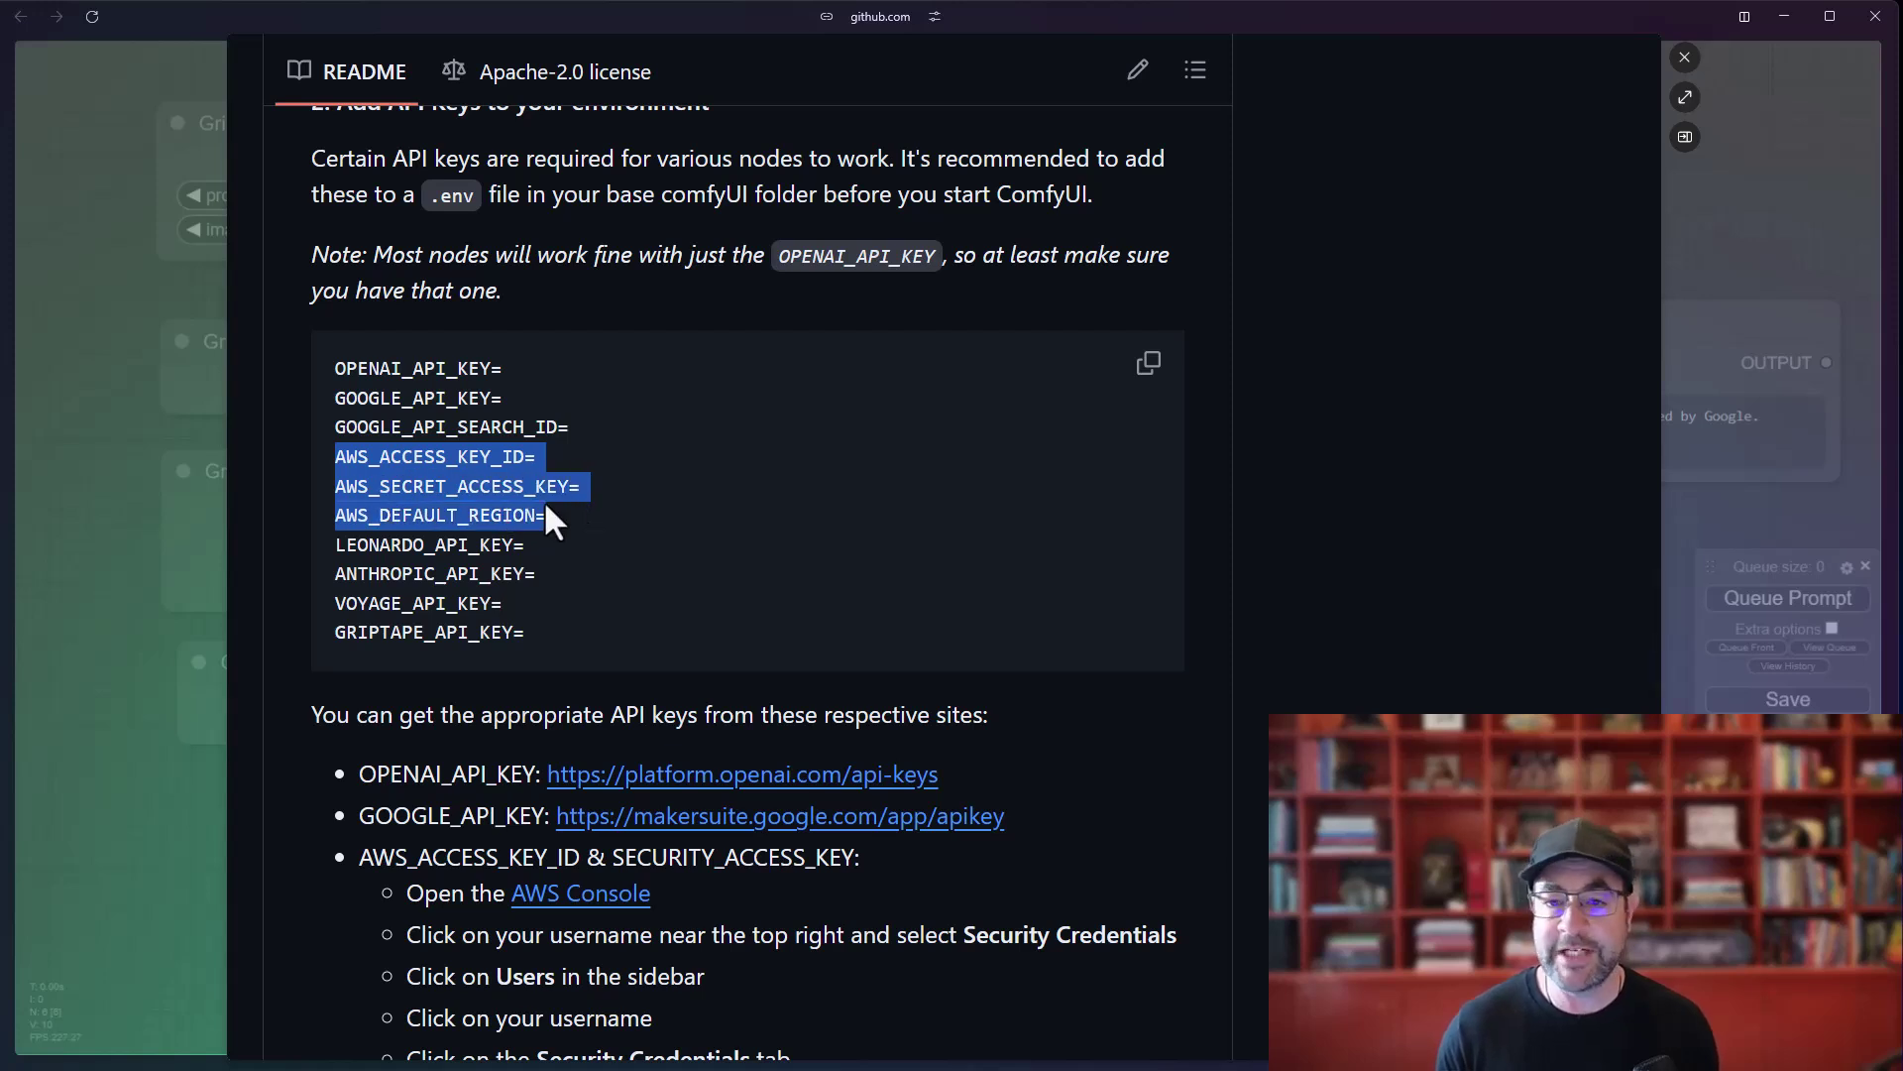
scroll(545, 506, down, 3)
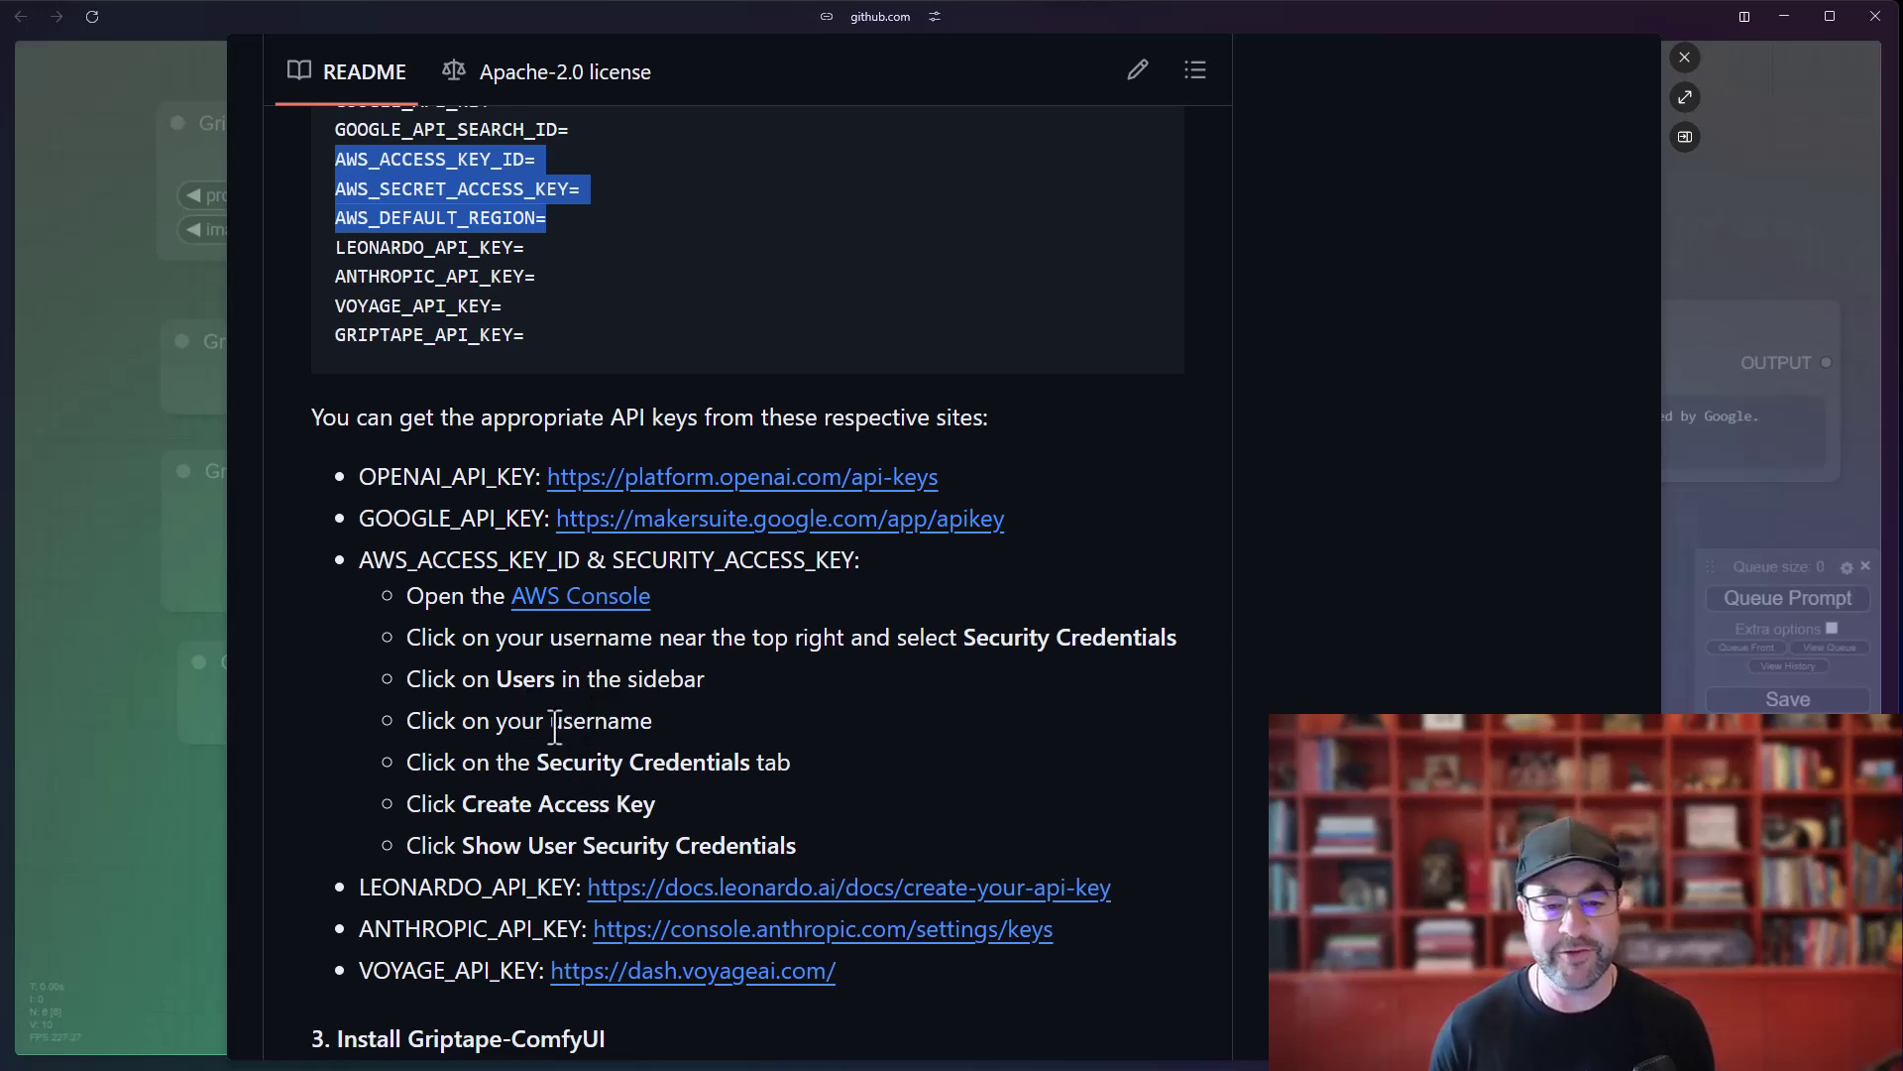
scroll(616, 790, up, 2)
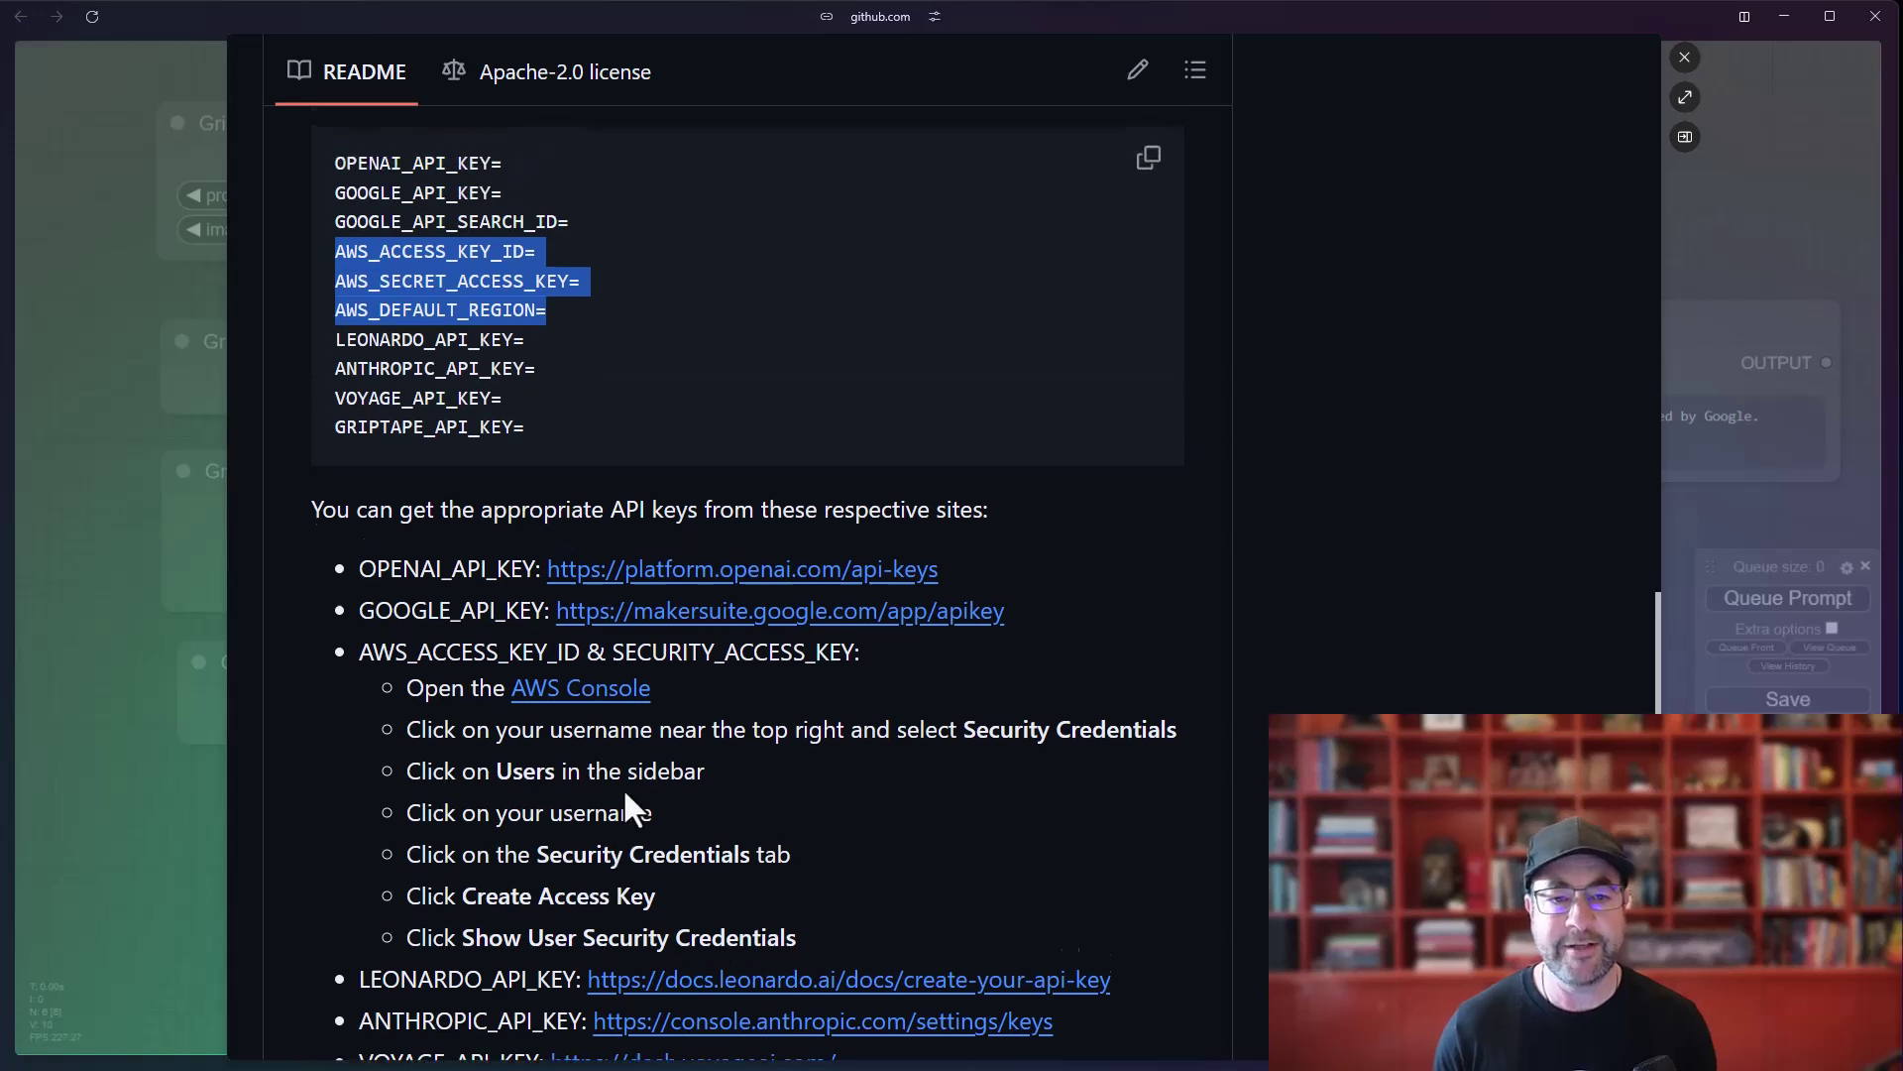
scroll(635, 815, down, 1)
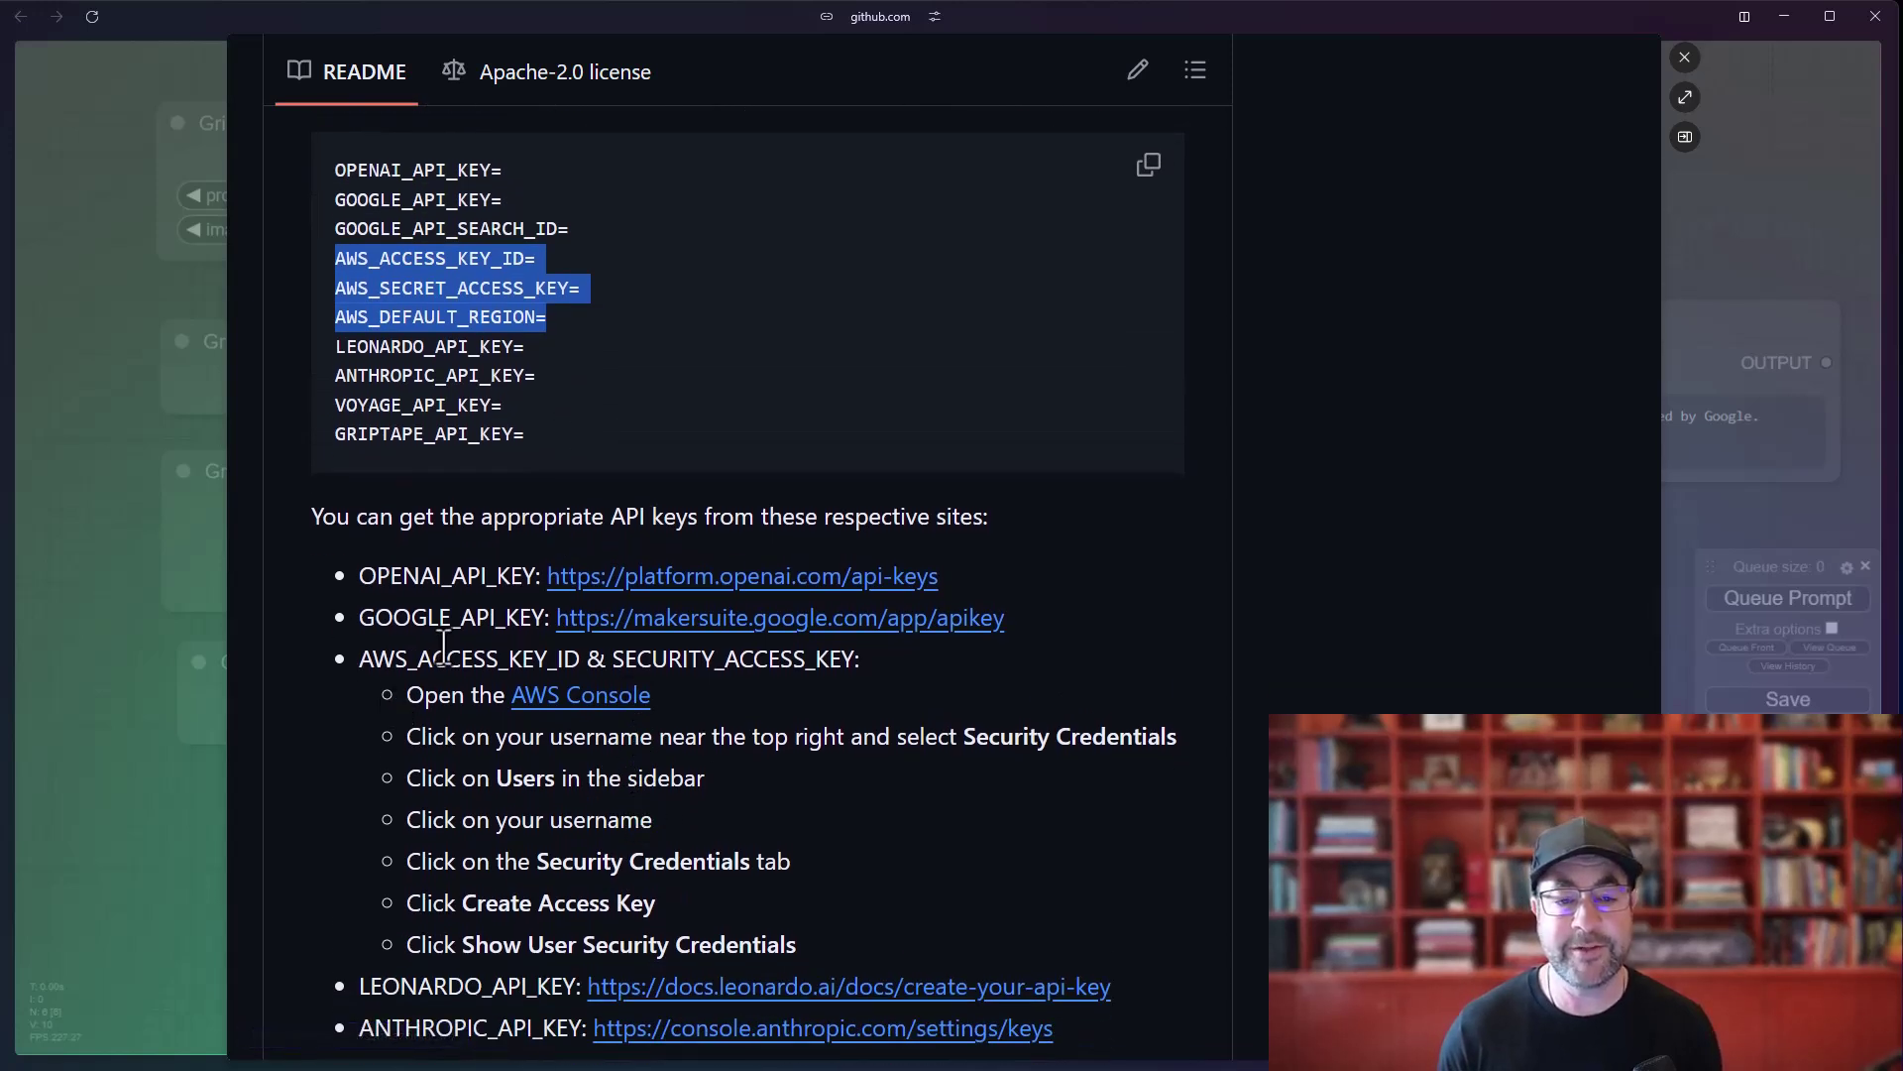
scroll(517, 283, down, 1)
scroll(517, 287, up, 1)
scroll(517, 285, up, 1)
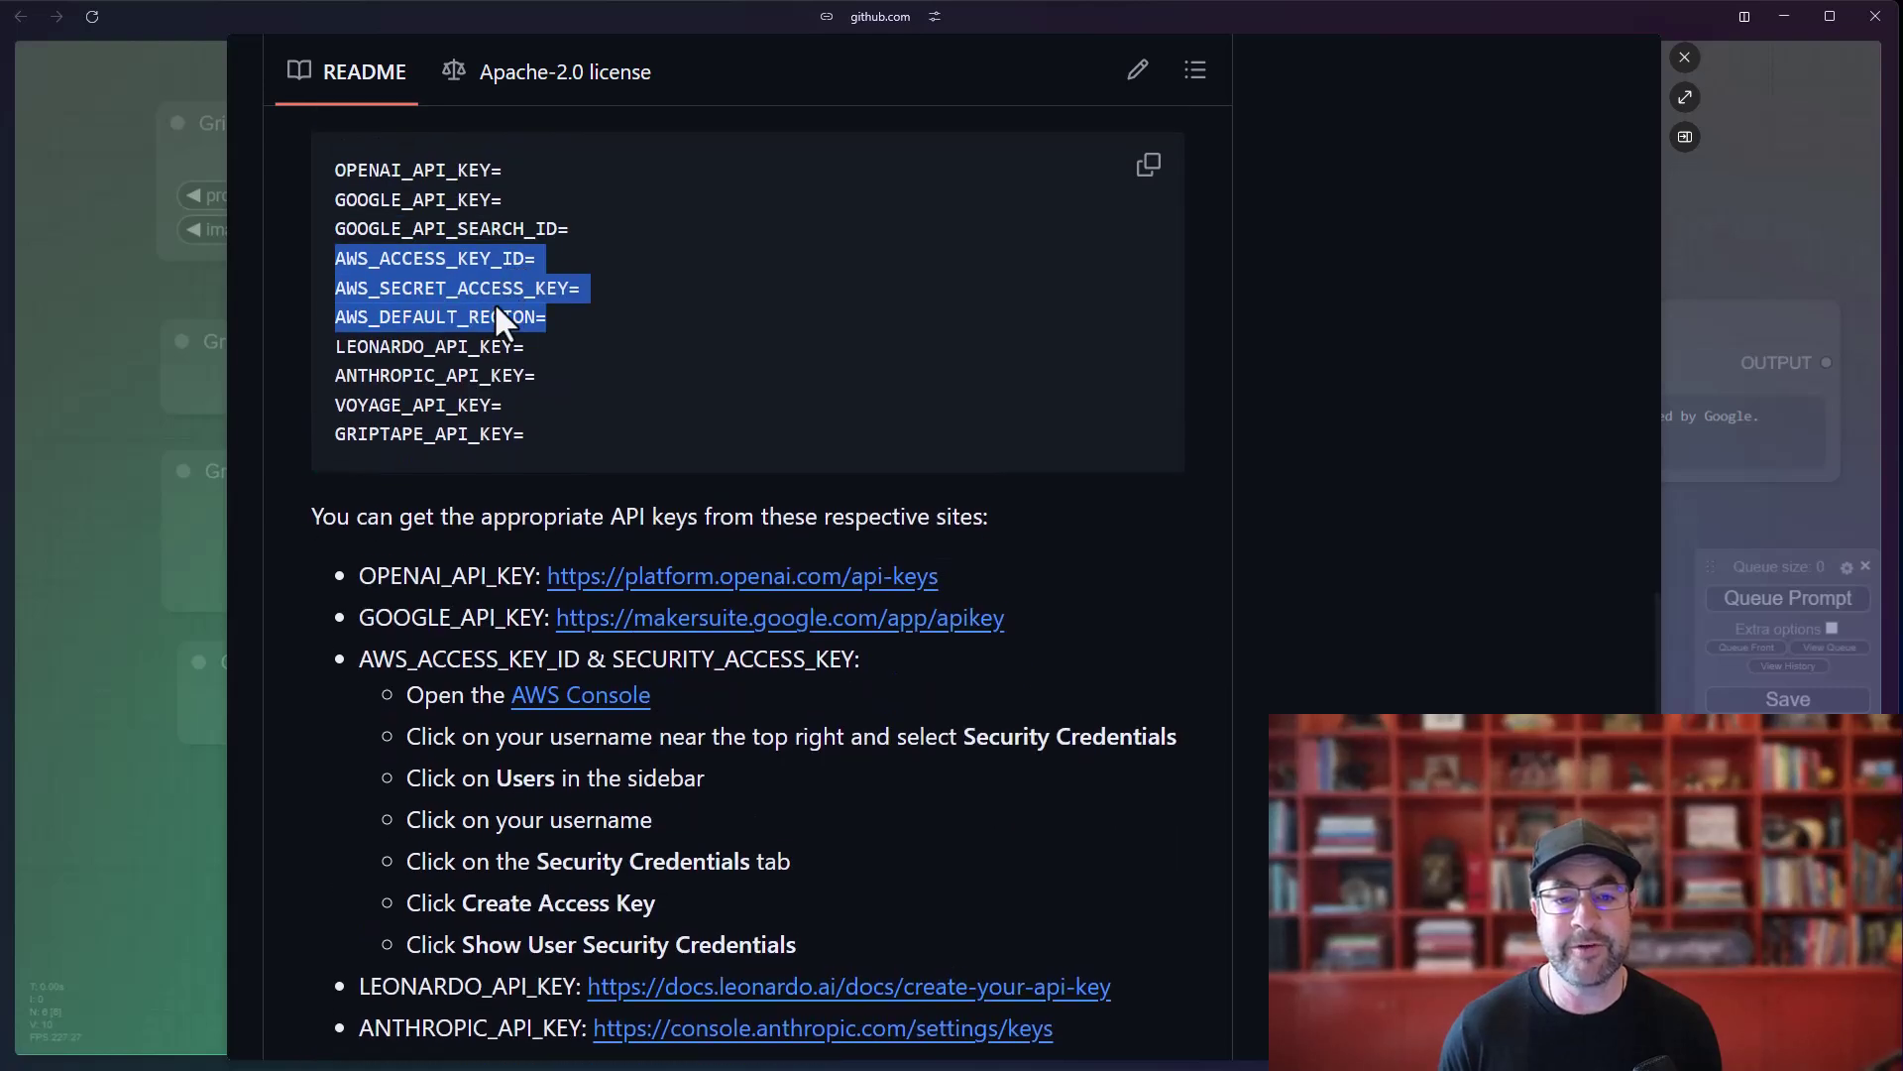
click(478, 317)
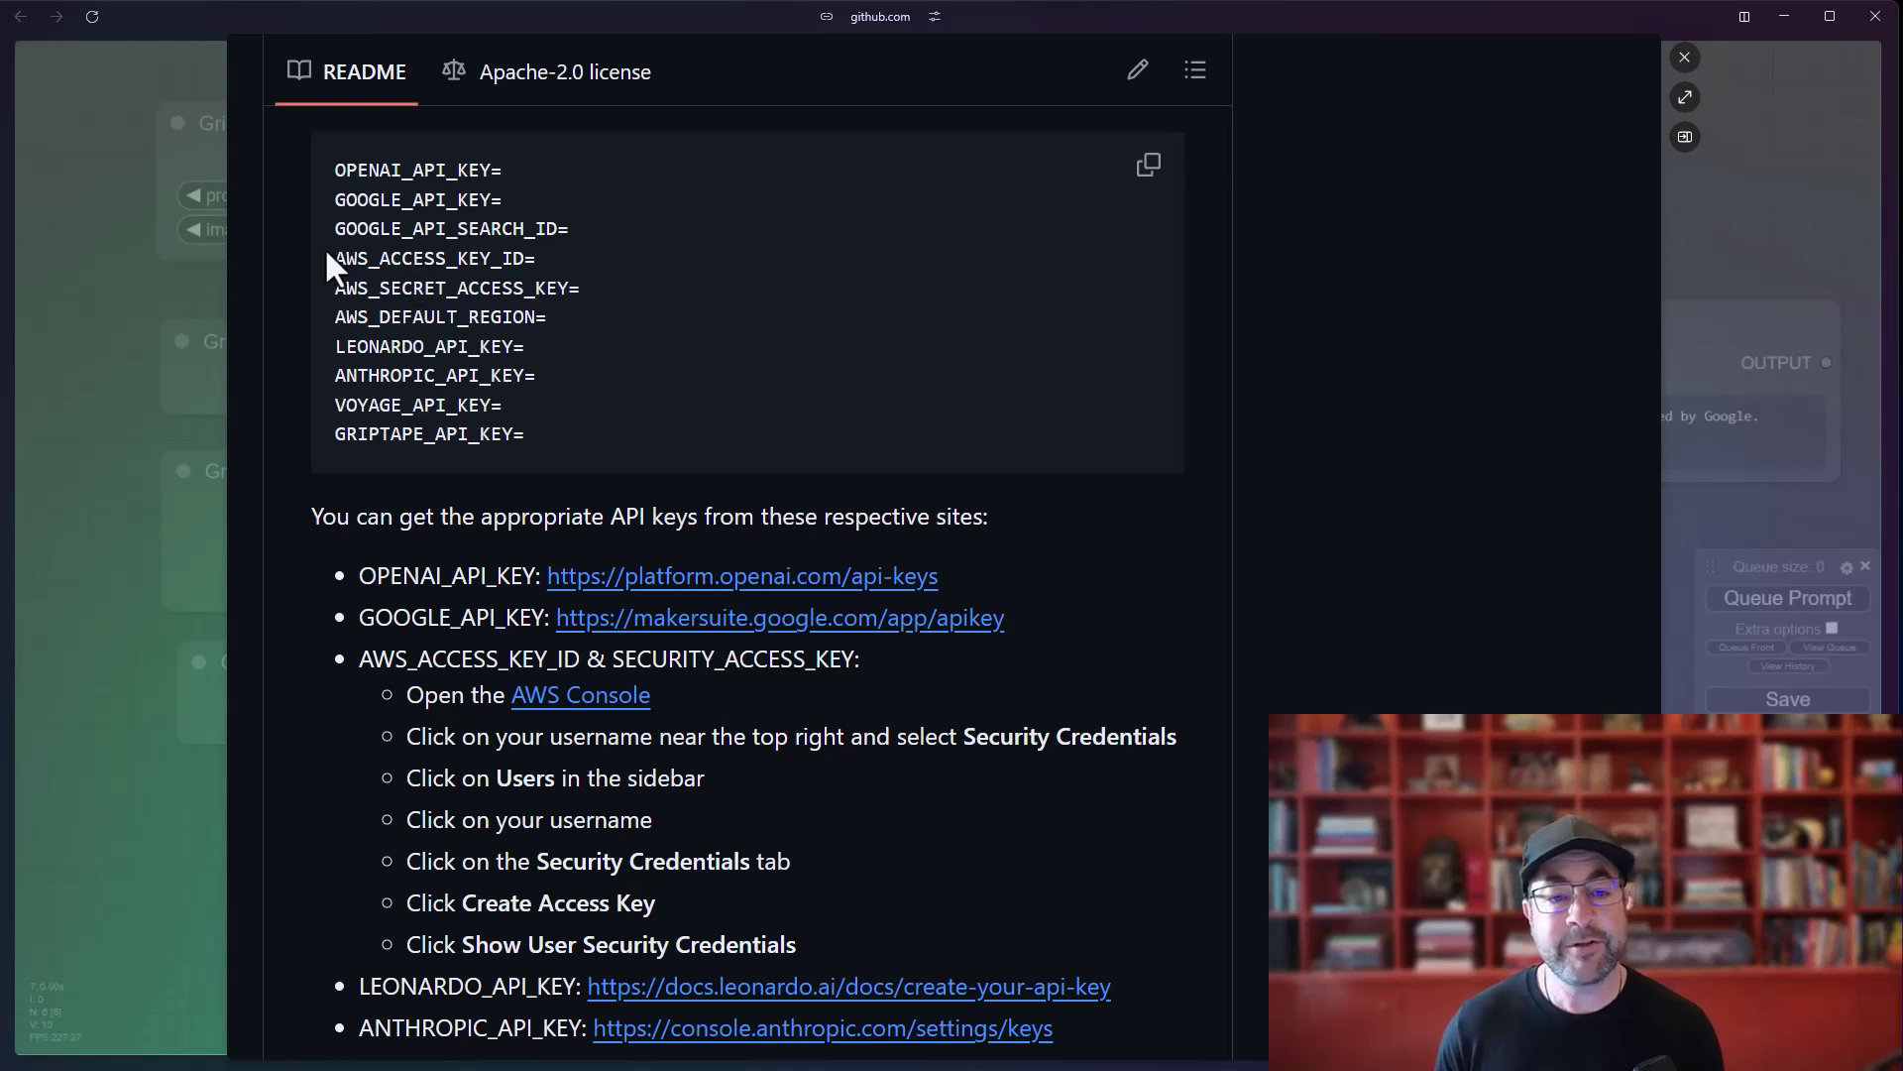
drag(328, 256, 563, 327)
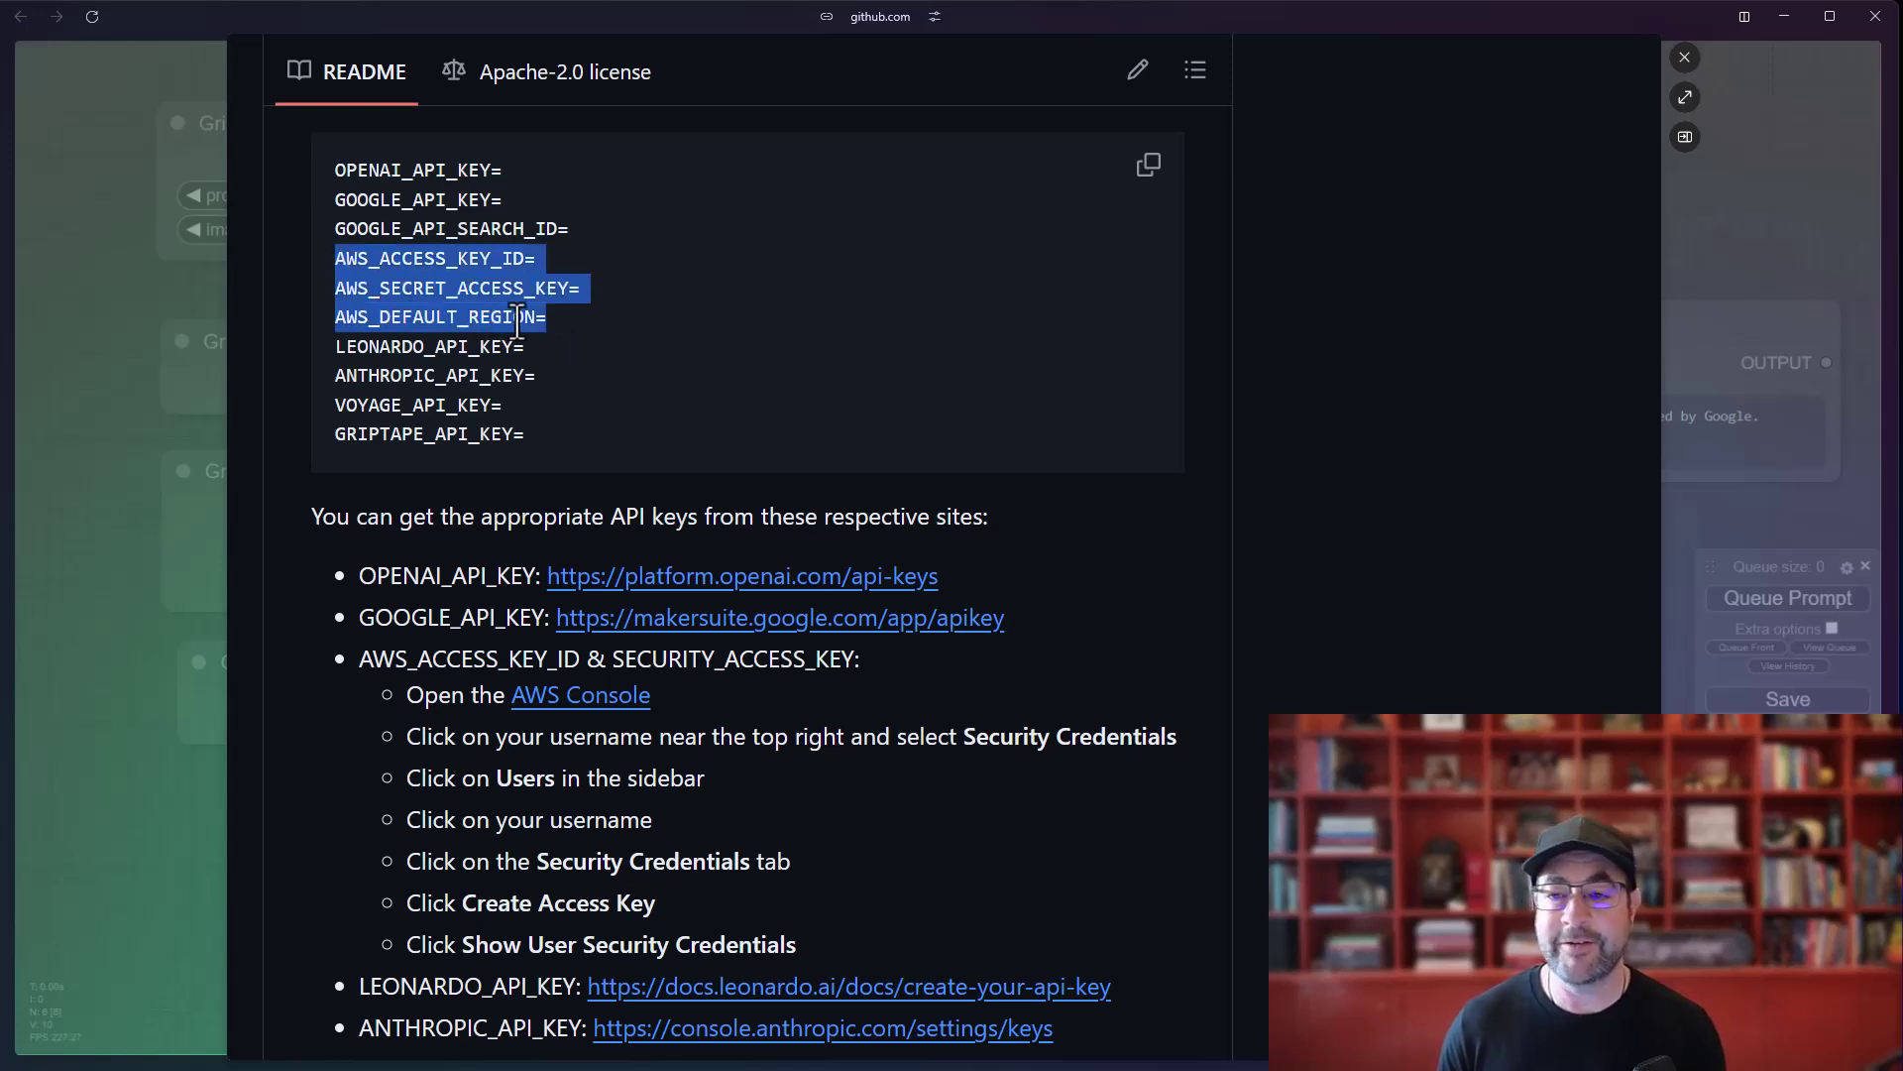
Step: Paste the three AWS lines into the .env file in VS Code
click(1684, 57)
key(alt+Tab)
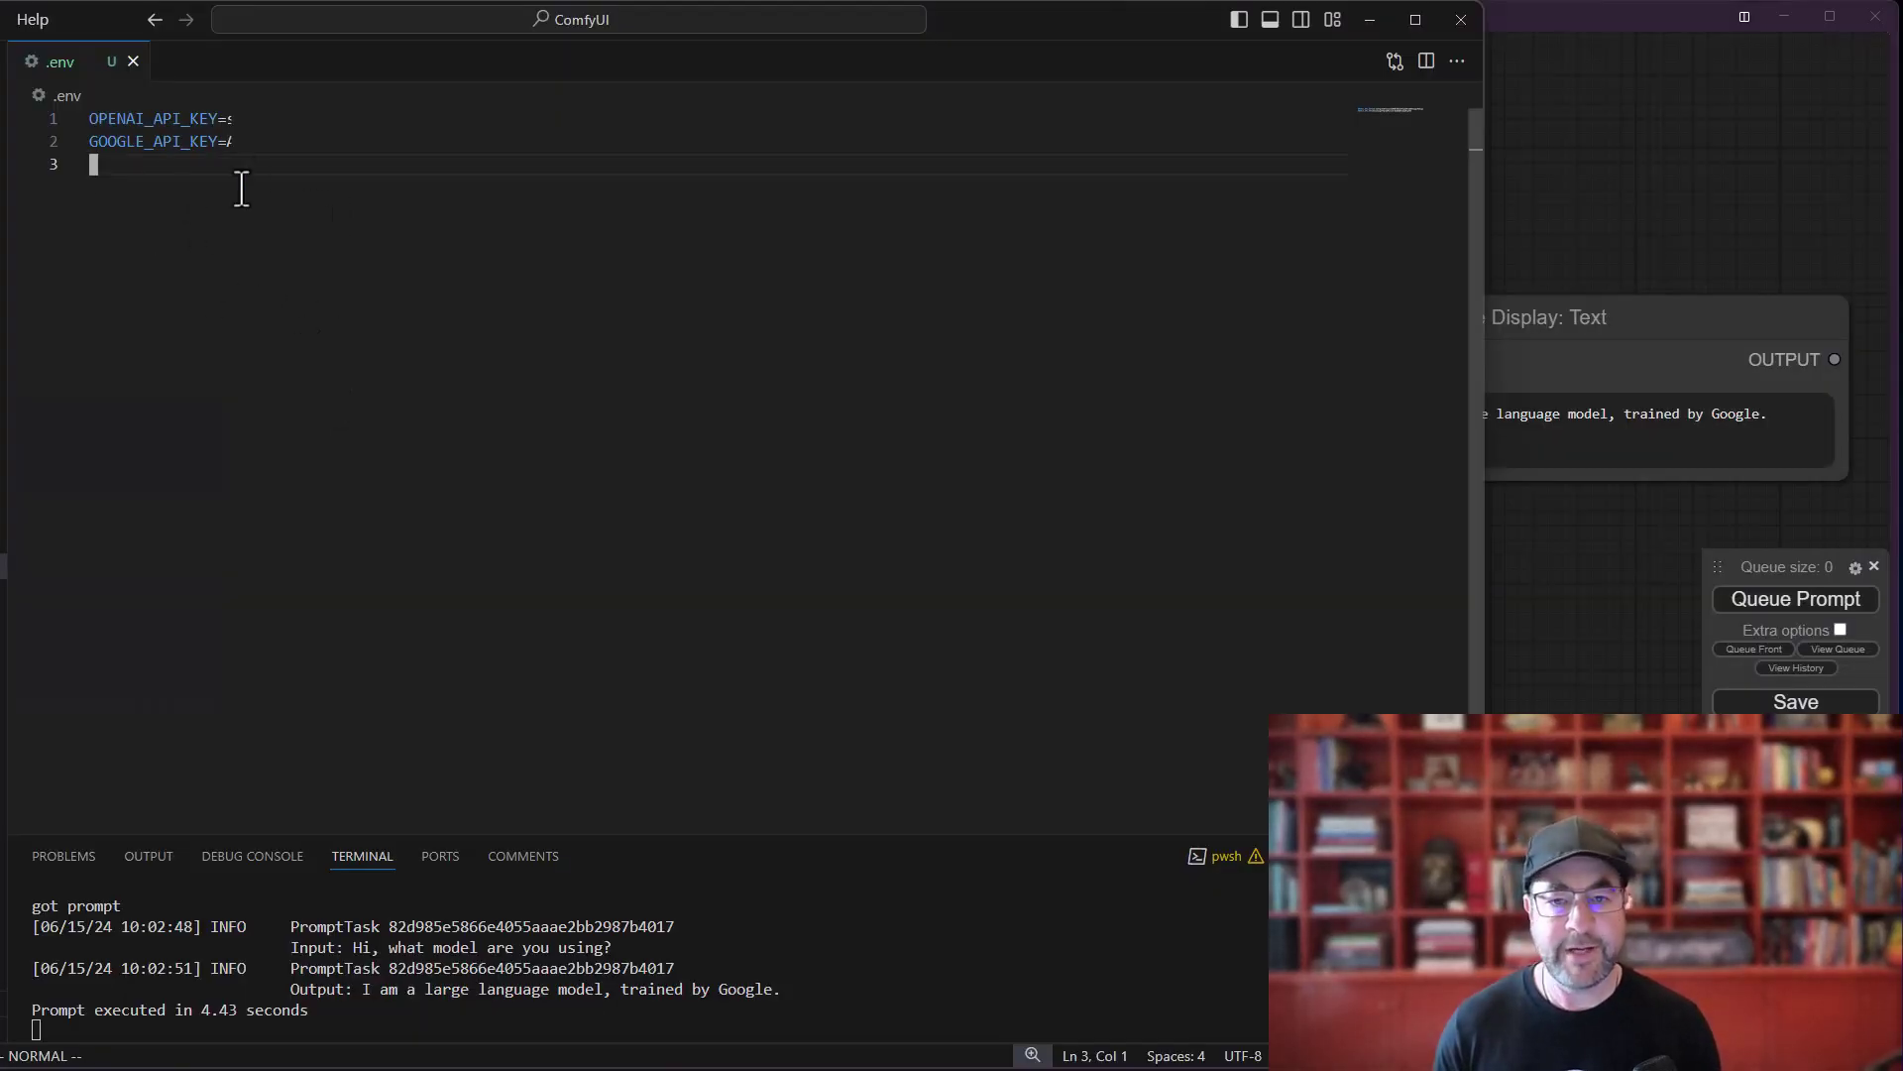
key(ctrl+v)
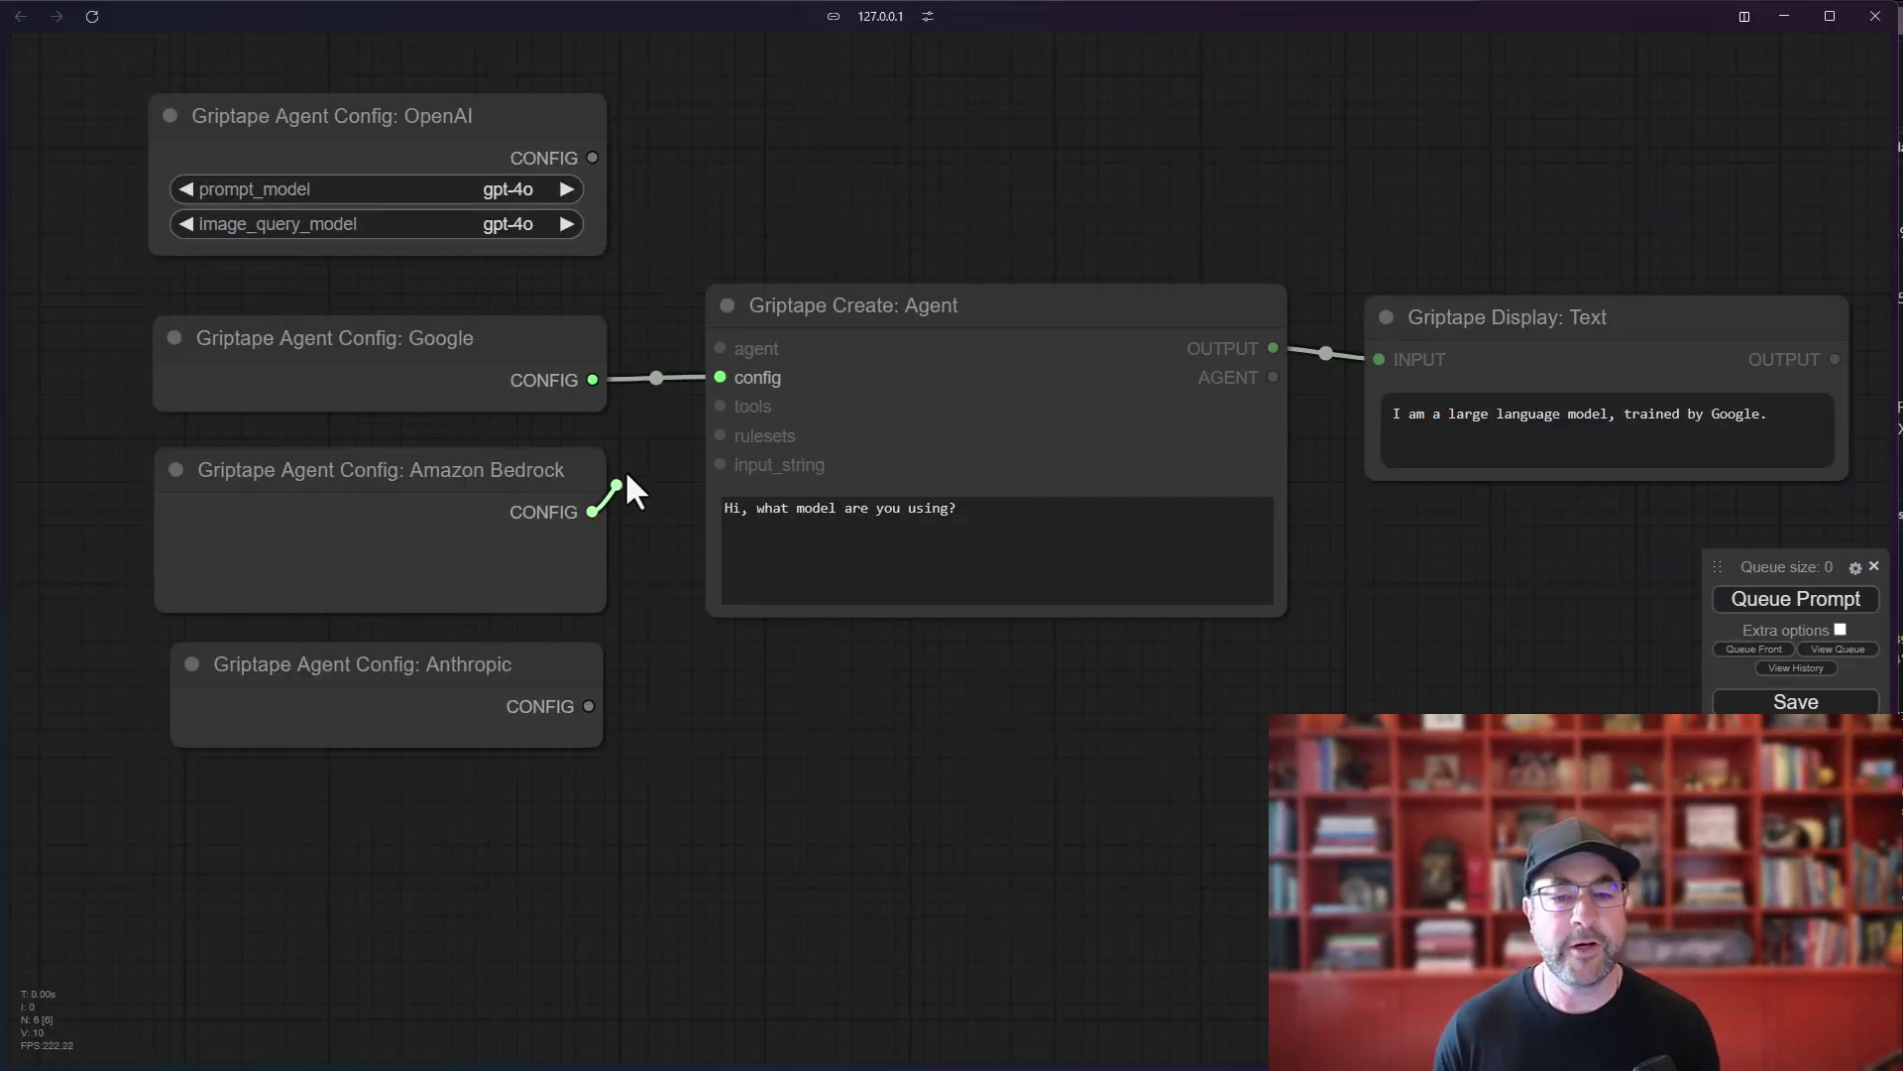
Step: Wire the Amazon Bedrock config into the agent and run it, getting an Anthropic-made assistant's reply
drag(592, 511, 721, 378)
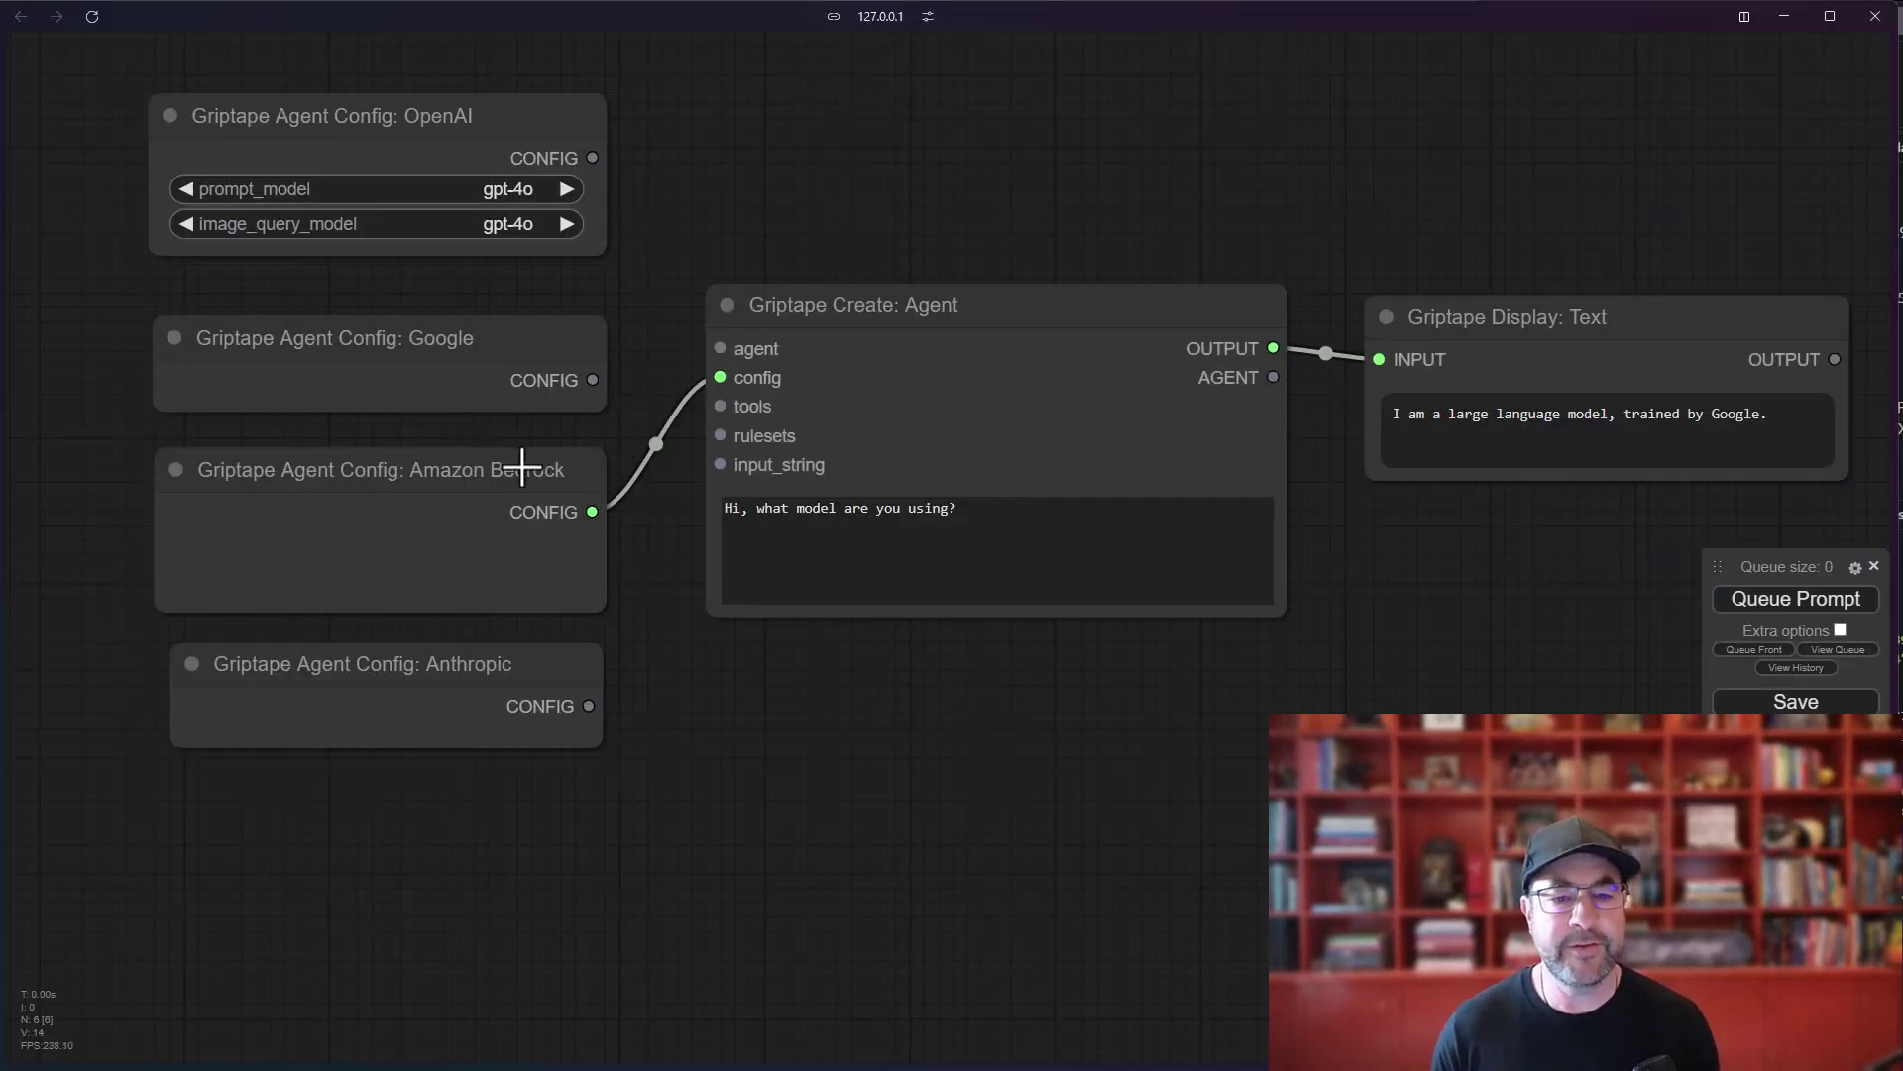
click(1836, 599)
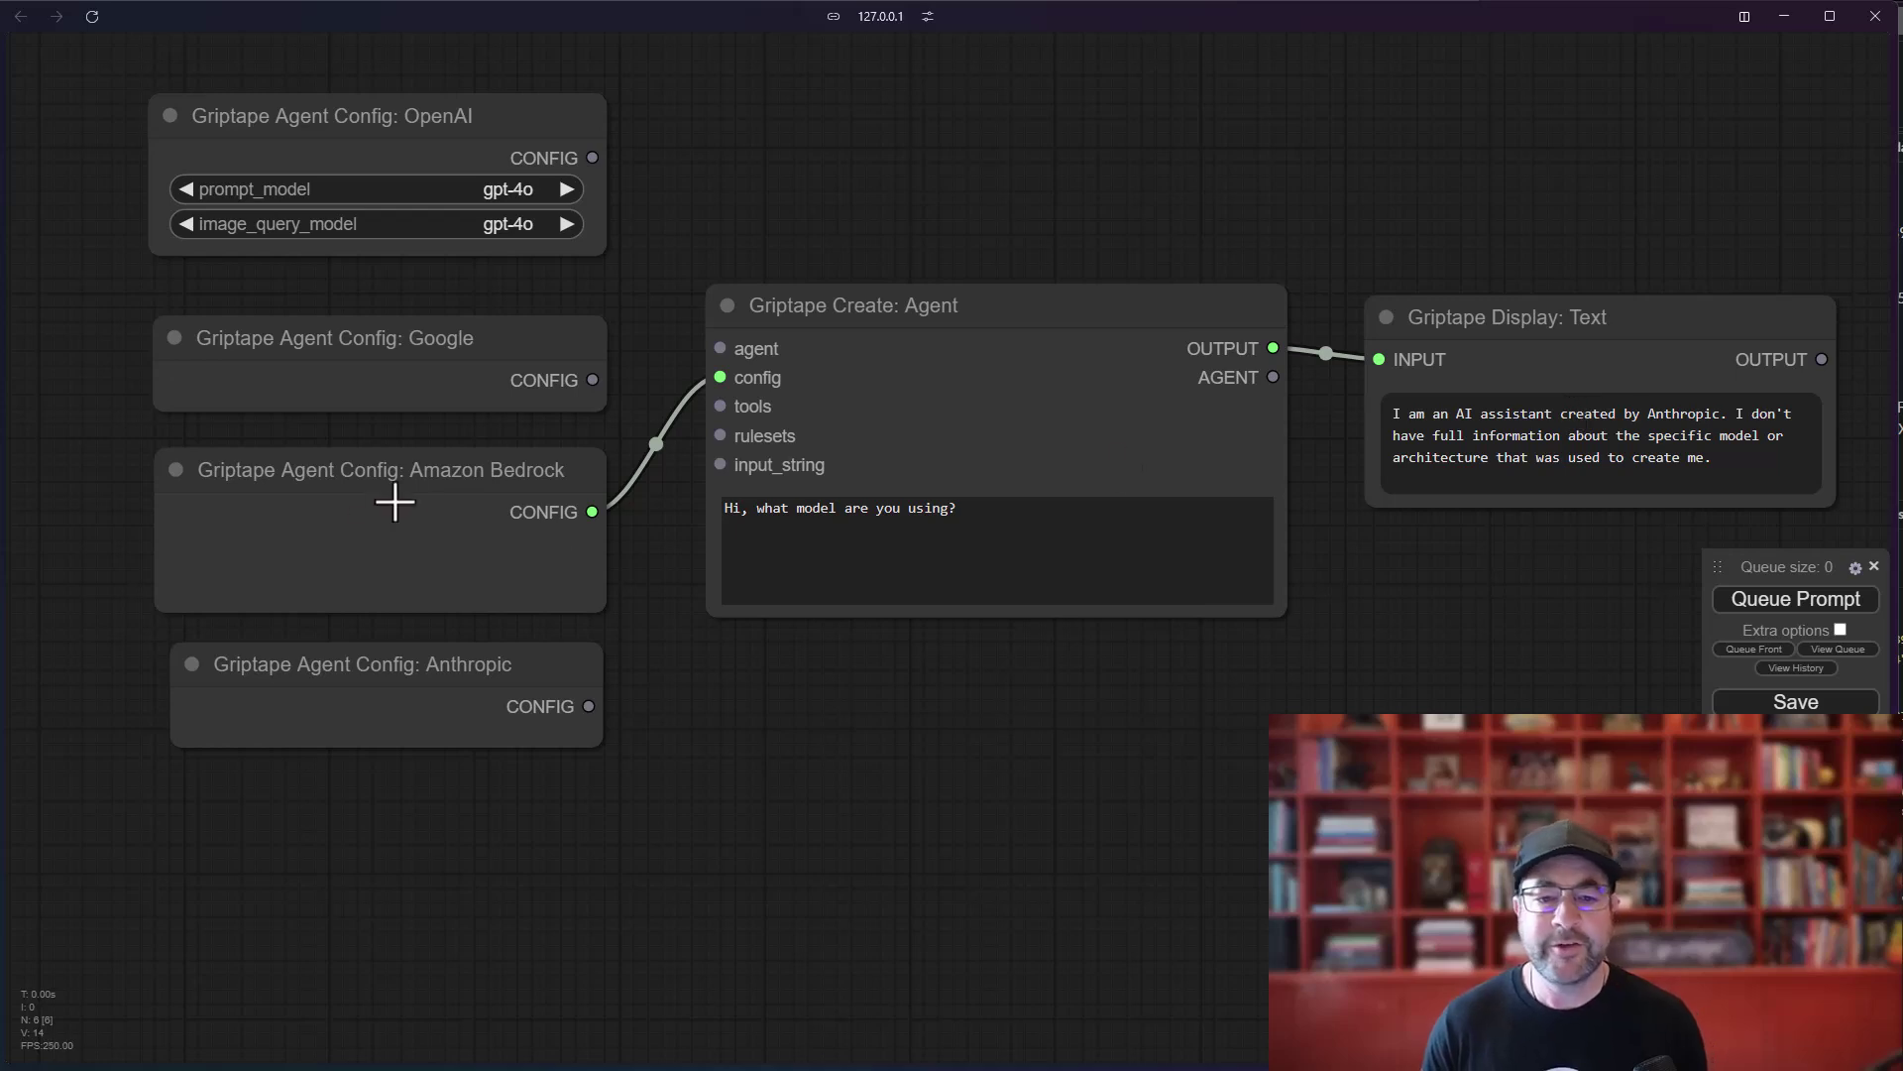
drag(390, 672, 386, 672)
click(425, 470)
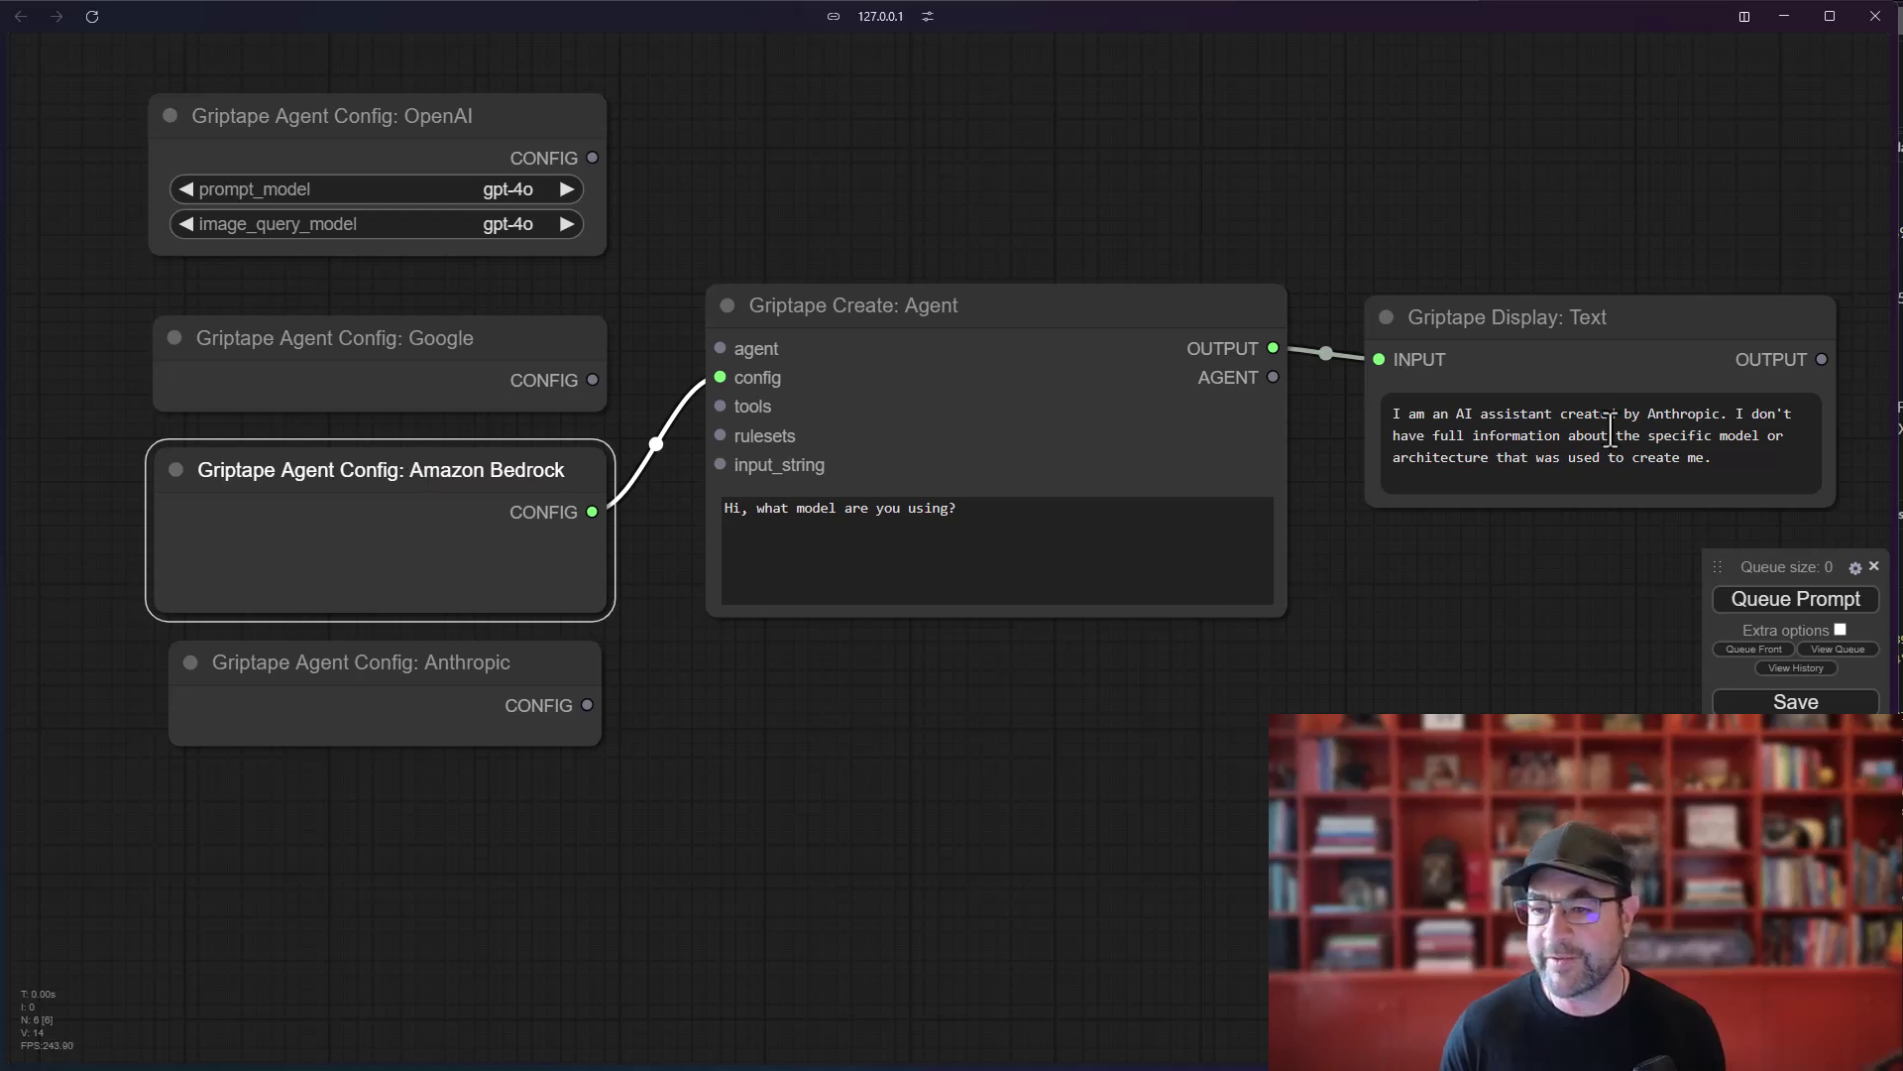
click(720, 732)
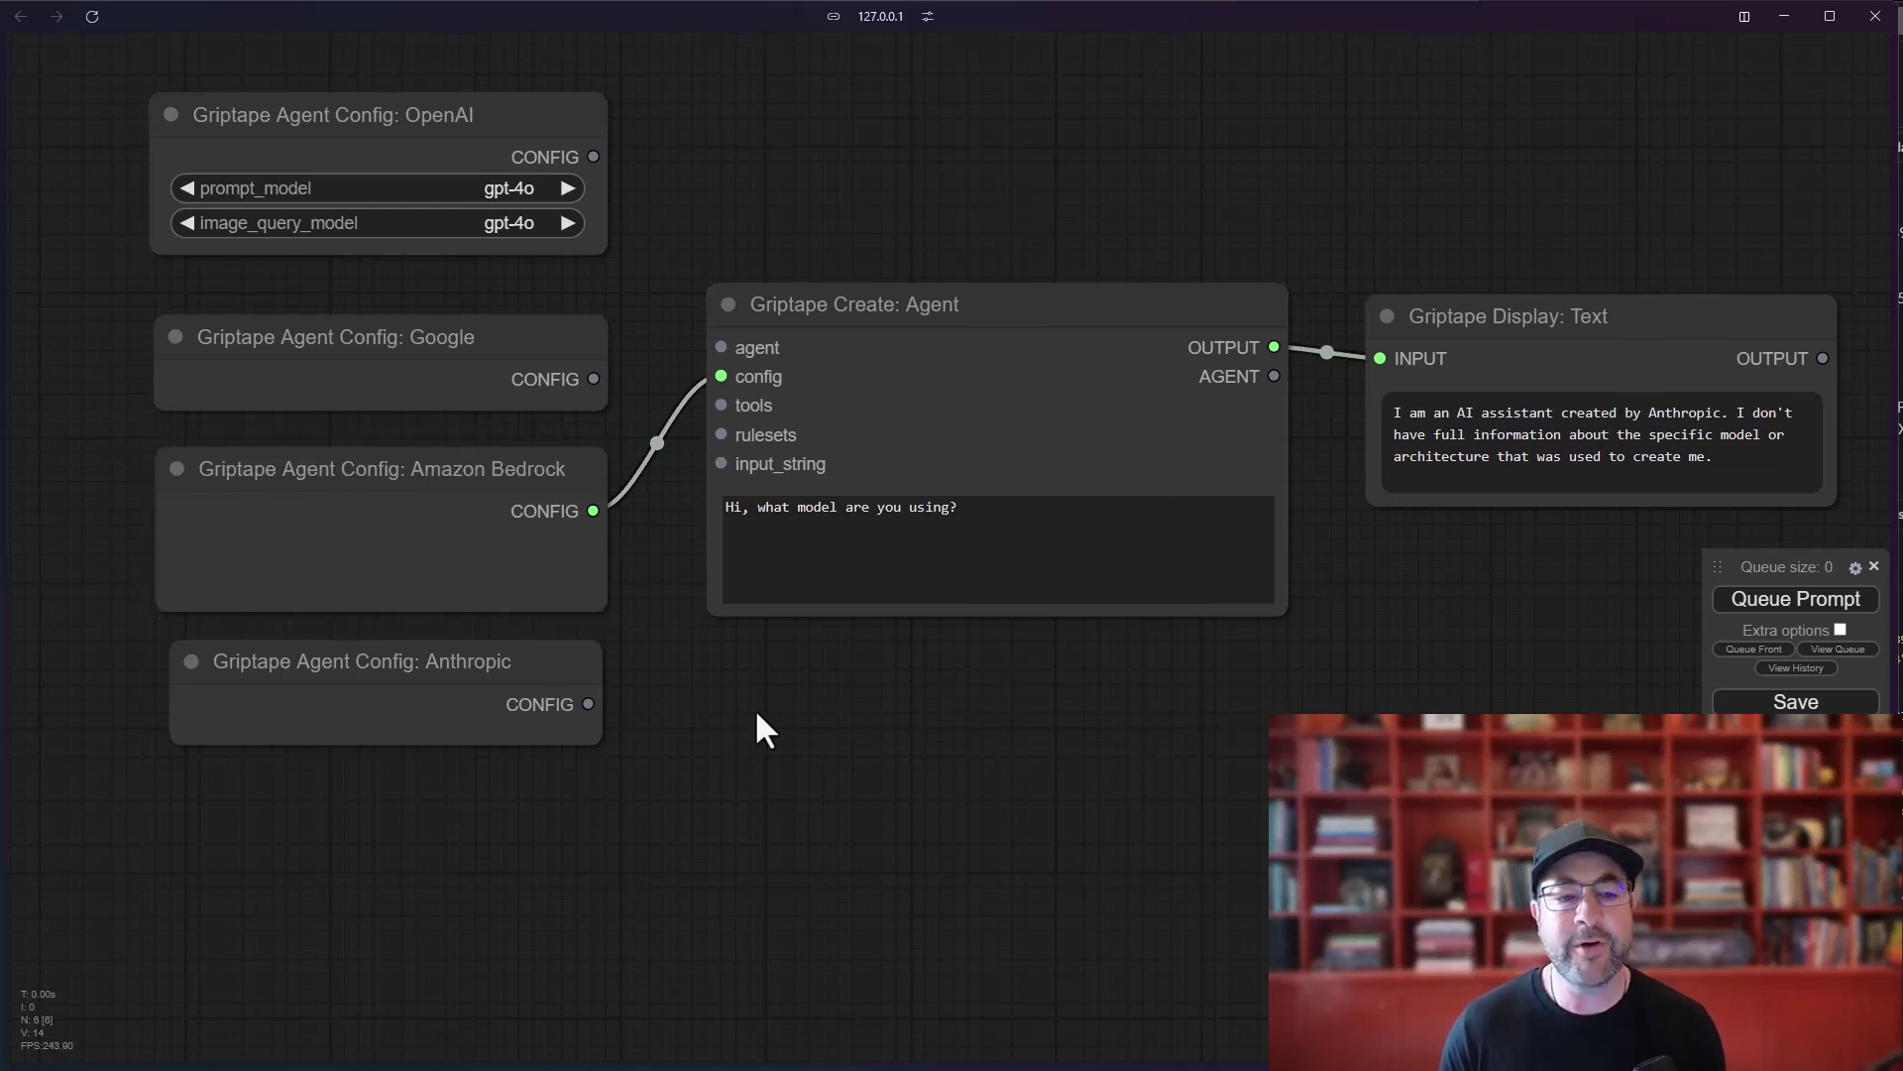
Step: Open the Griptape docs' Framework Config page from the canvas Griptape menu
right_click(758, 706)
click(806, 865)
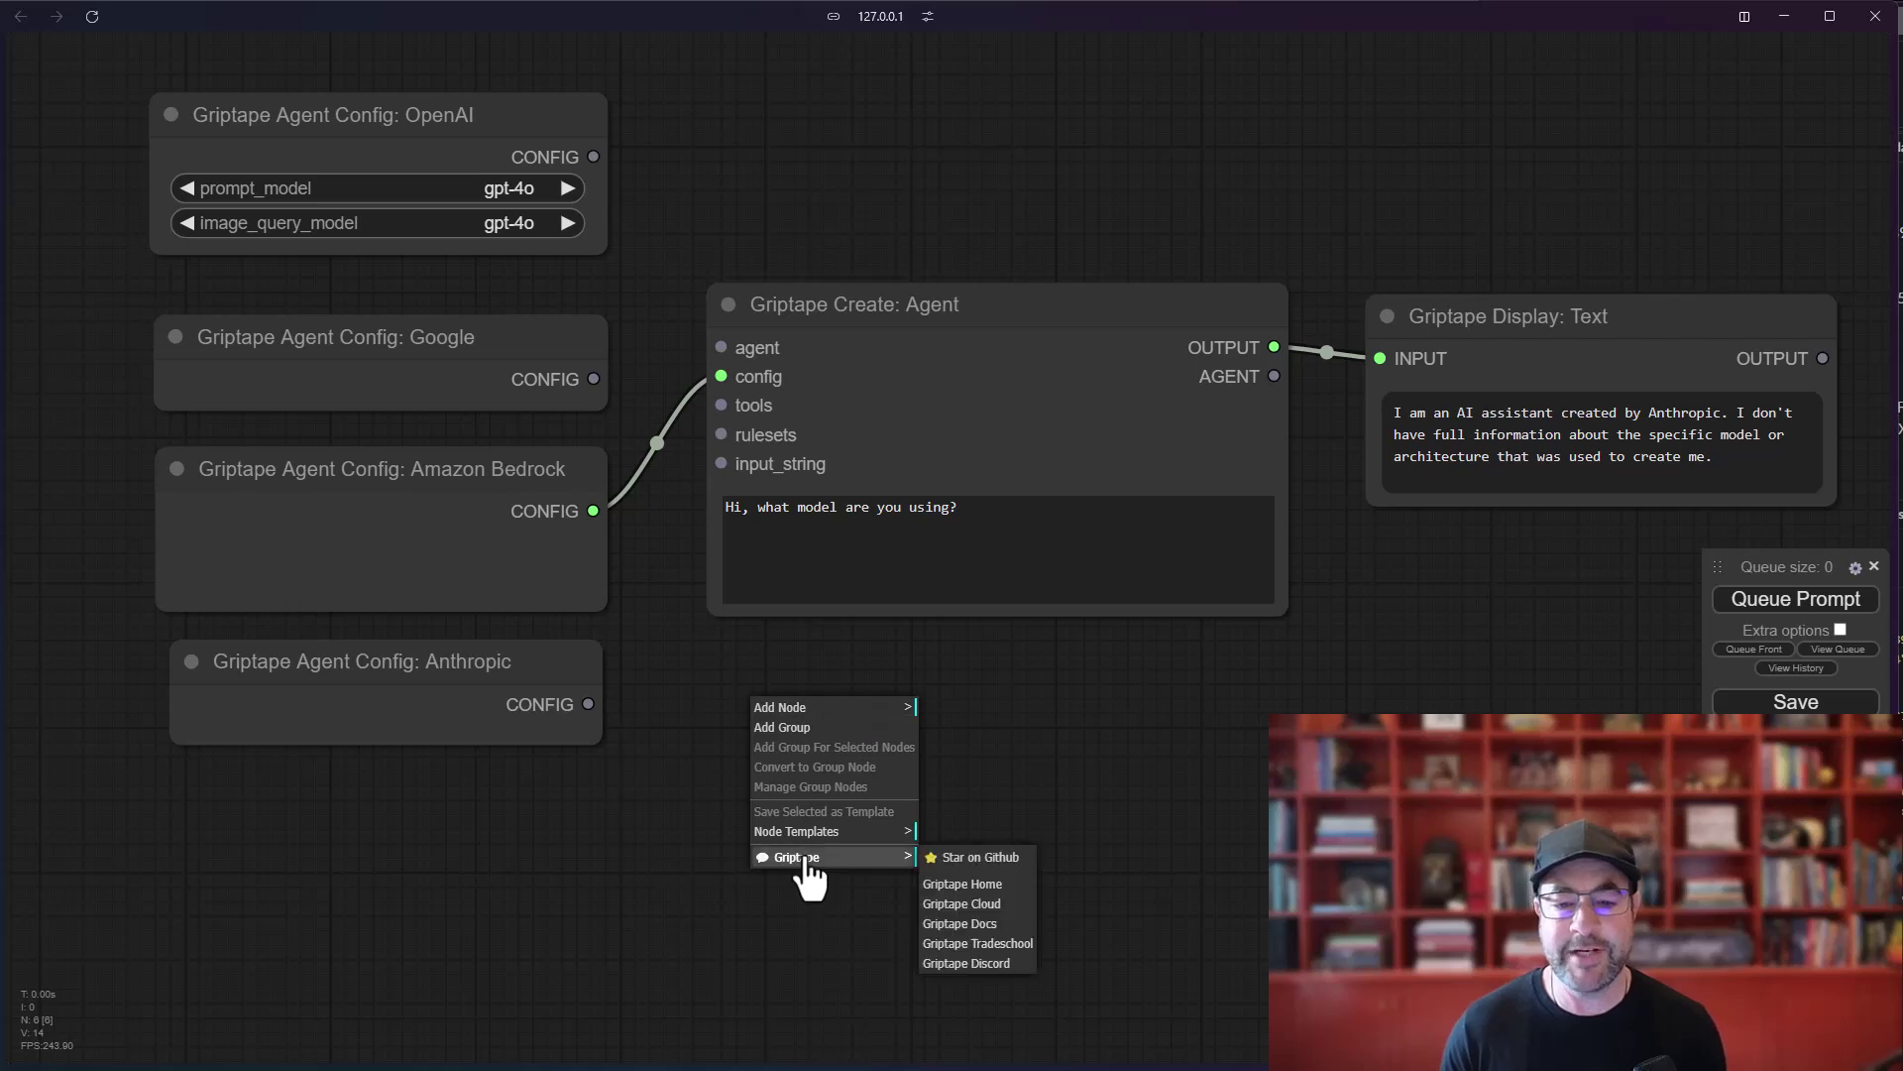
click(993, 924)
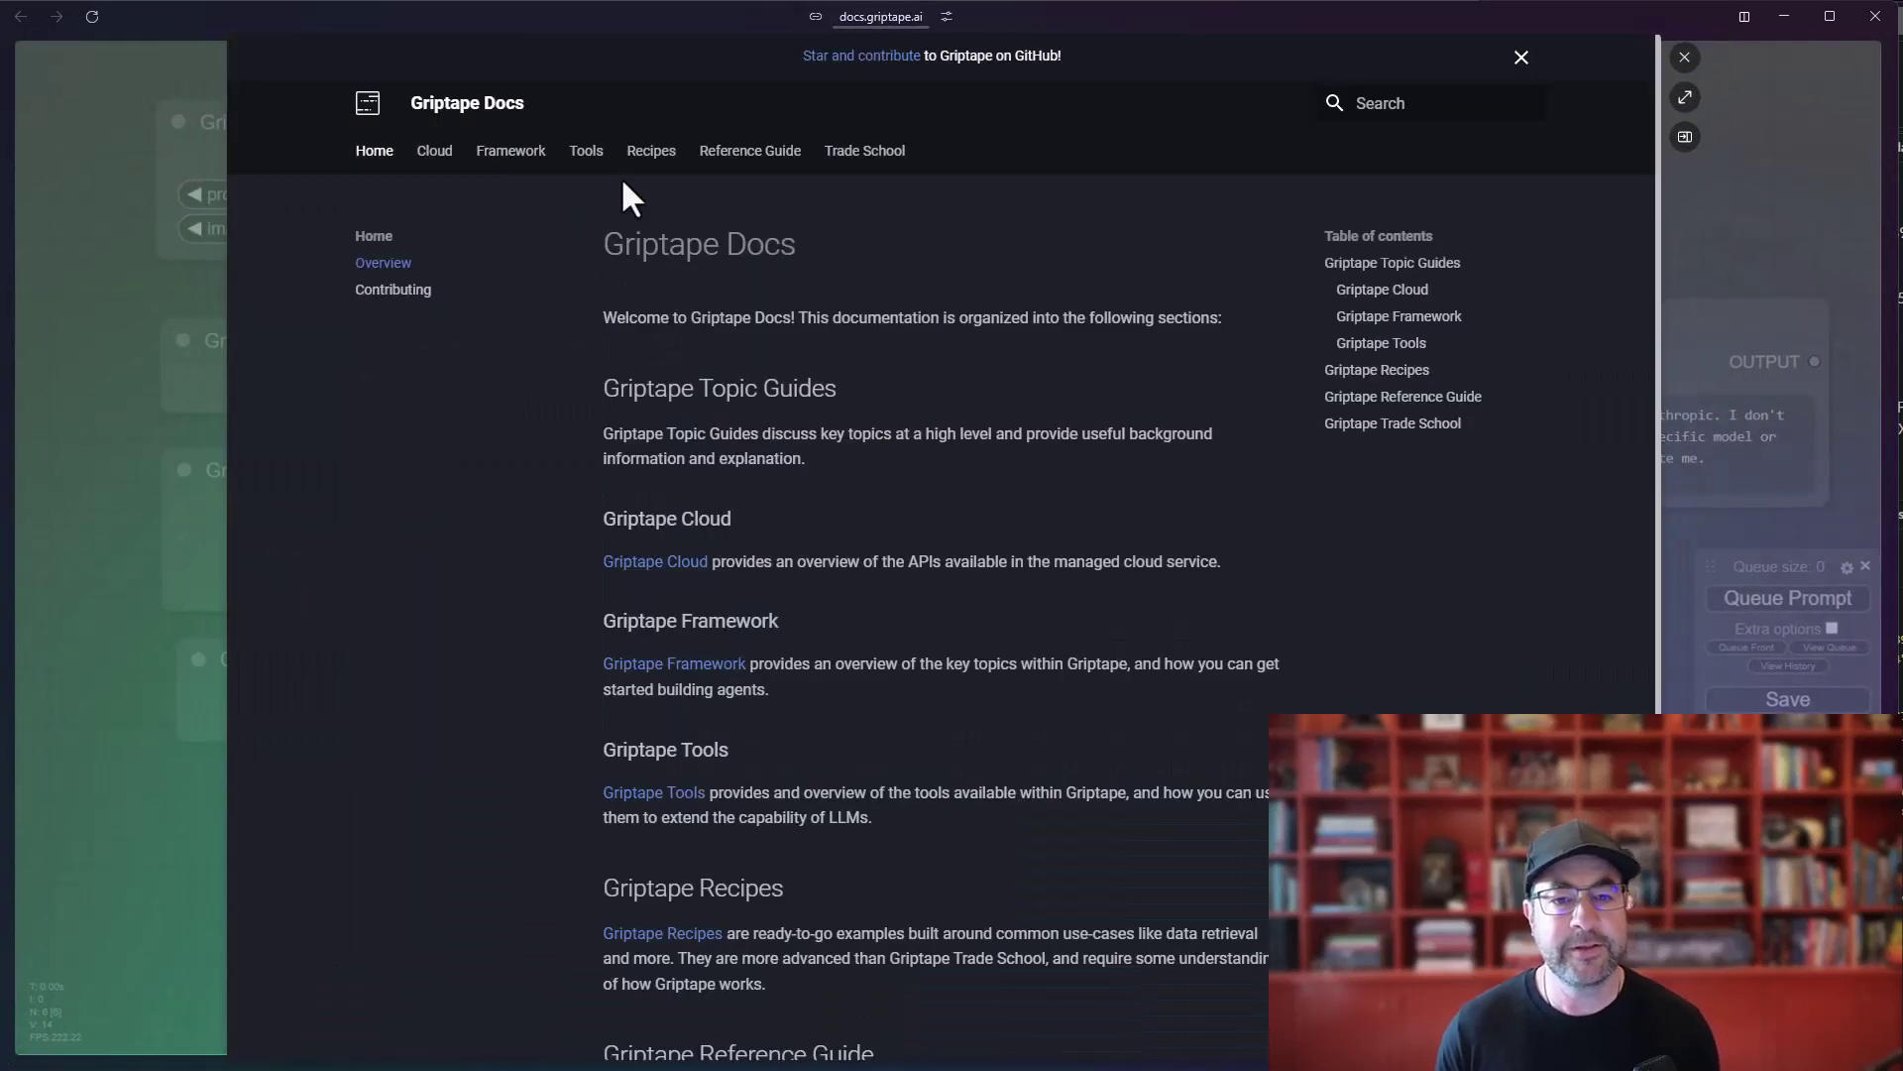
click(508, 154)
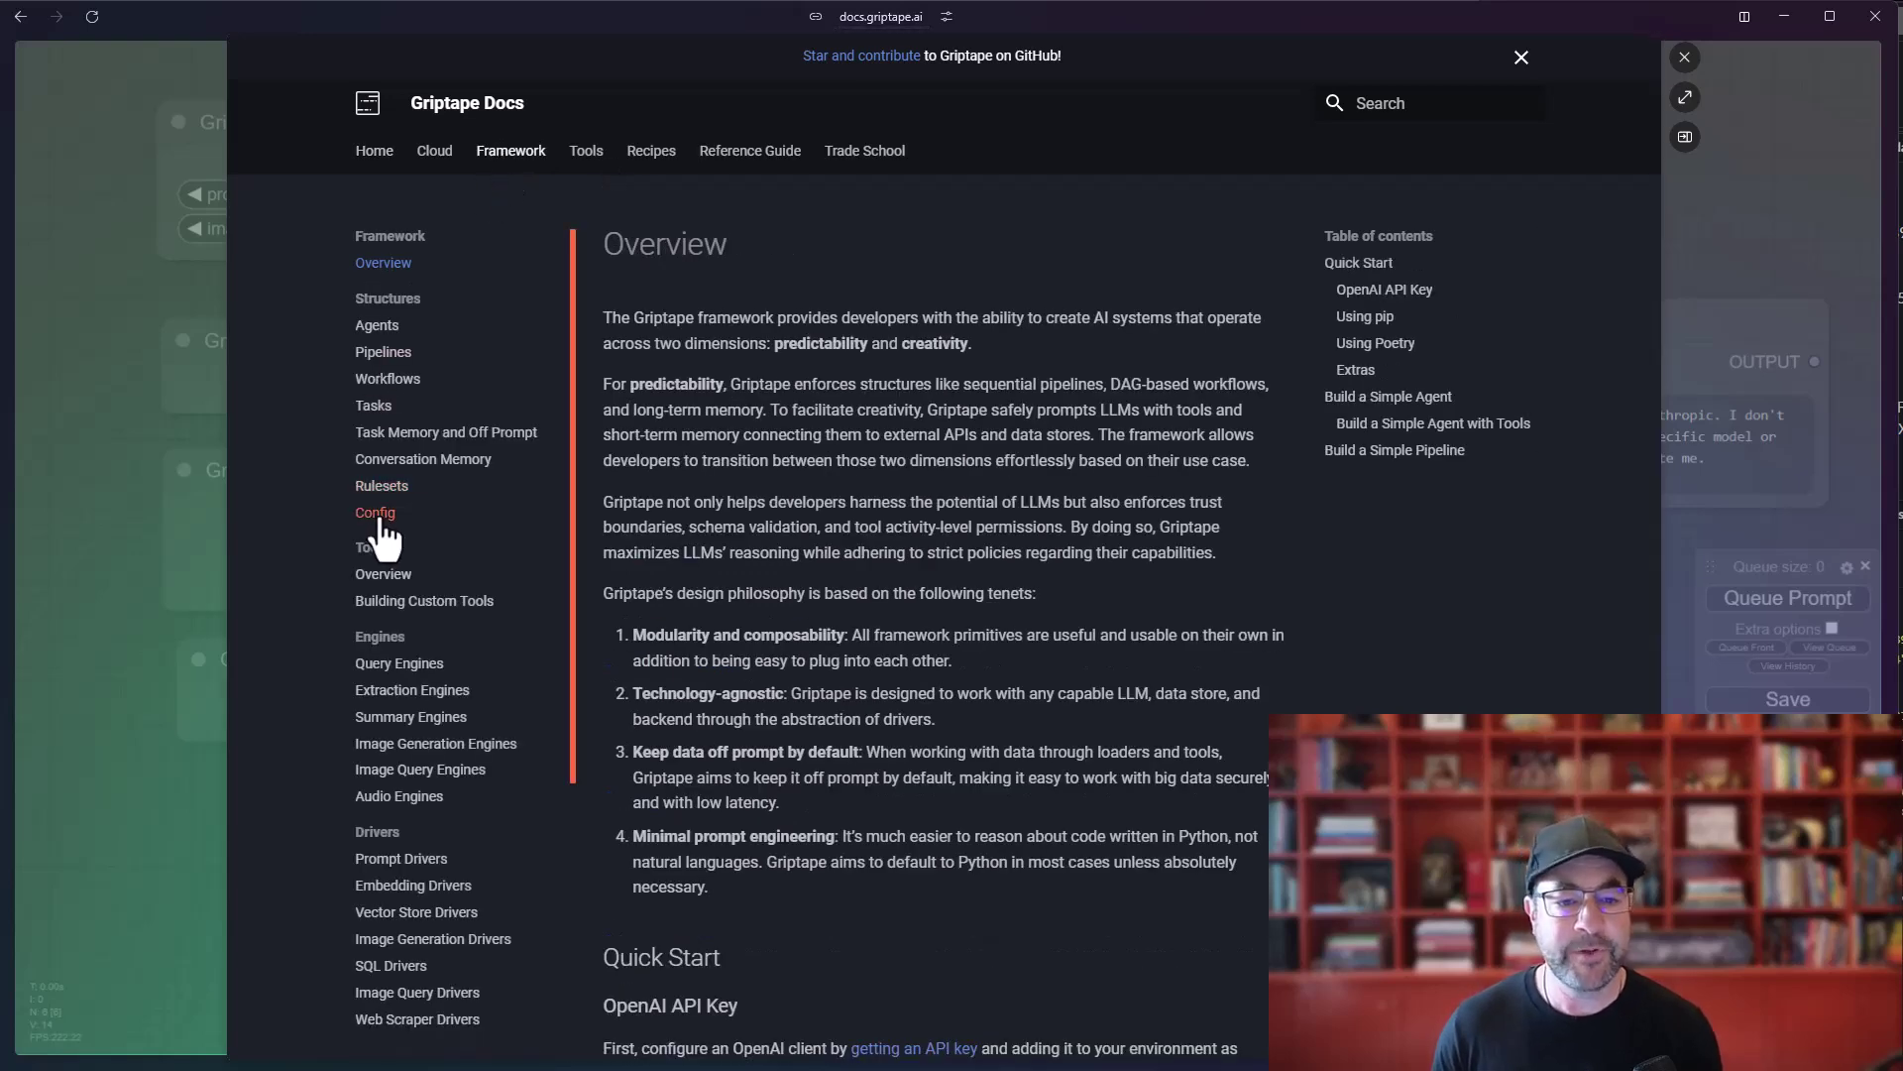
click(439, 512)
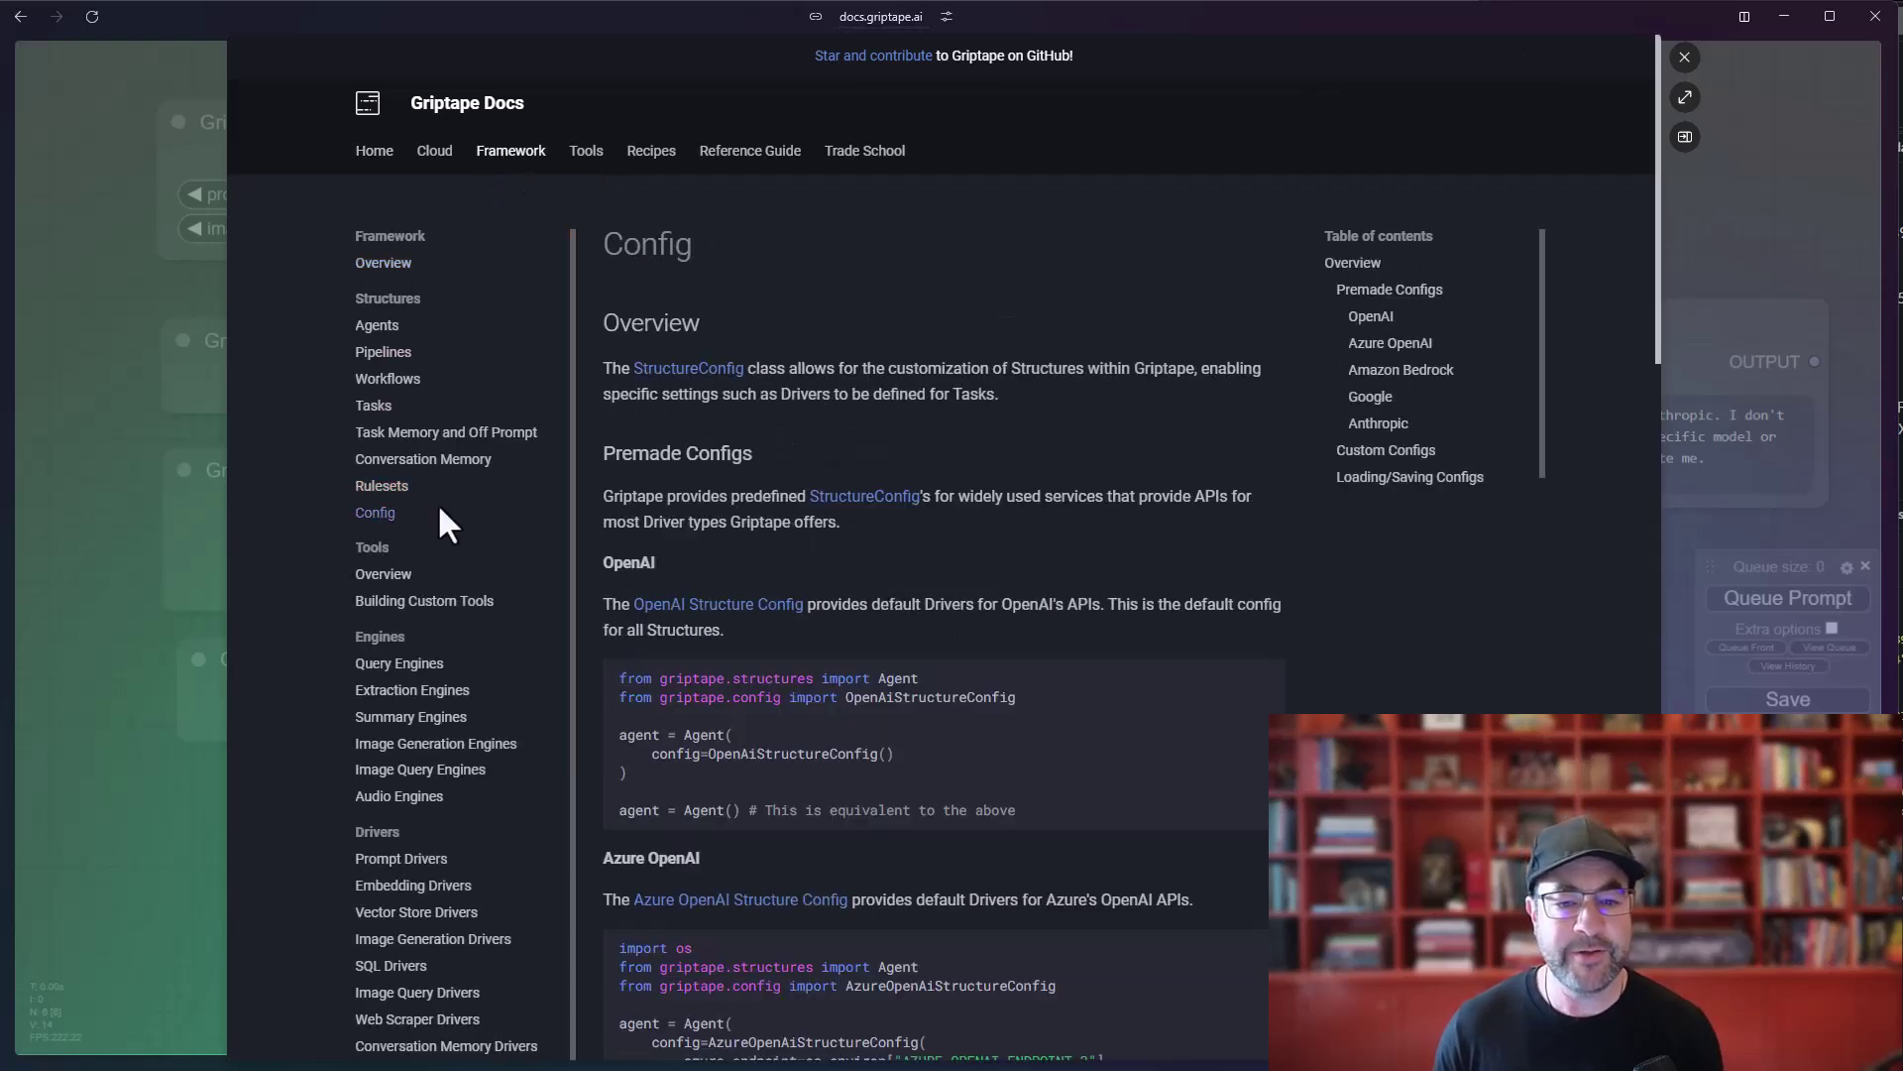
Step: Find AmazonBedrockStructureConfig's prompt model, anthropic.claude-3-sonnet-20240229-v1:0, then close the docs
click(1385, 393)
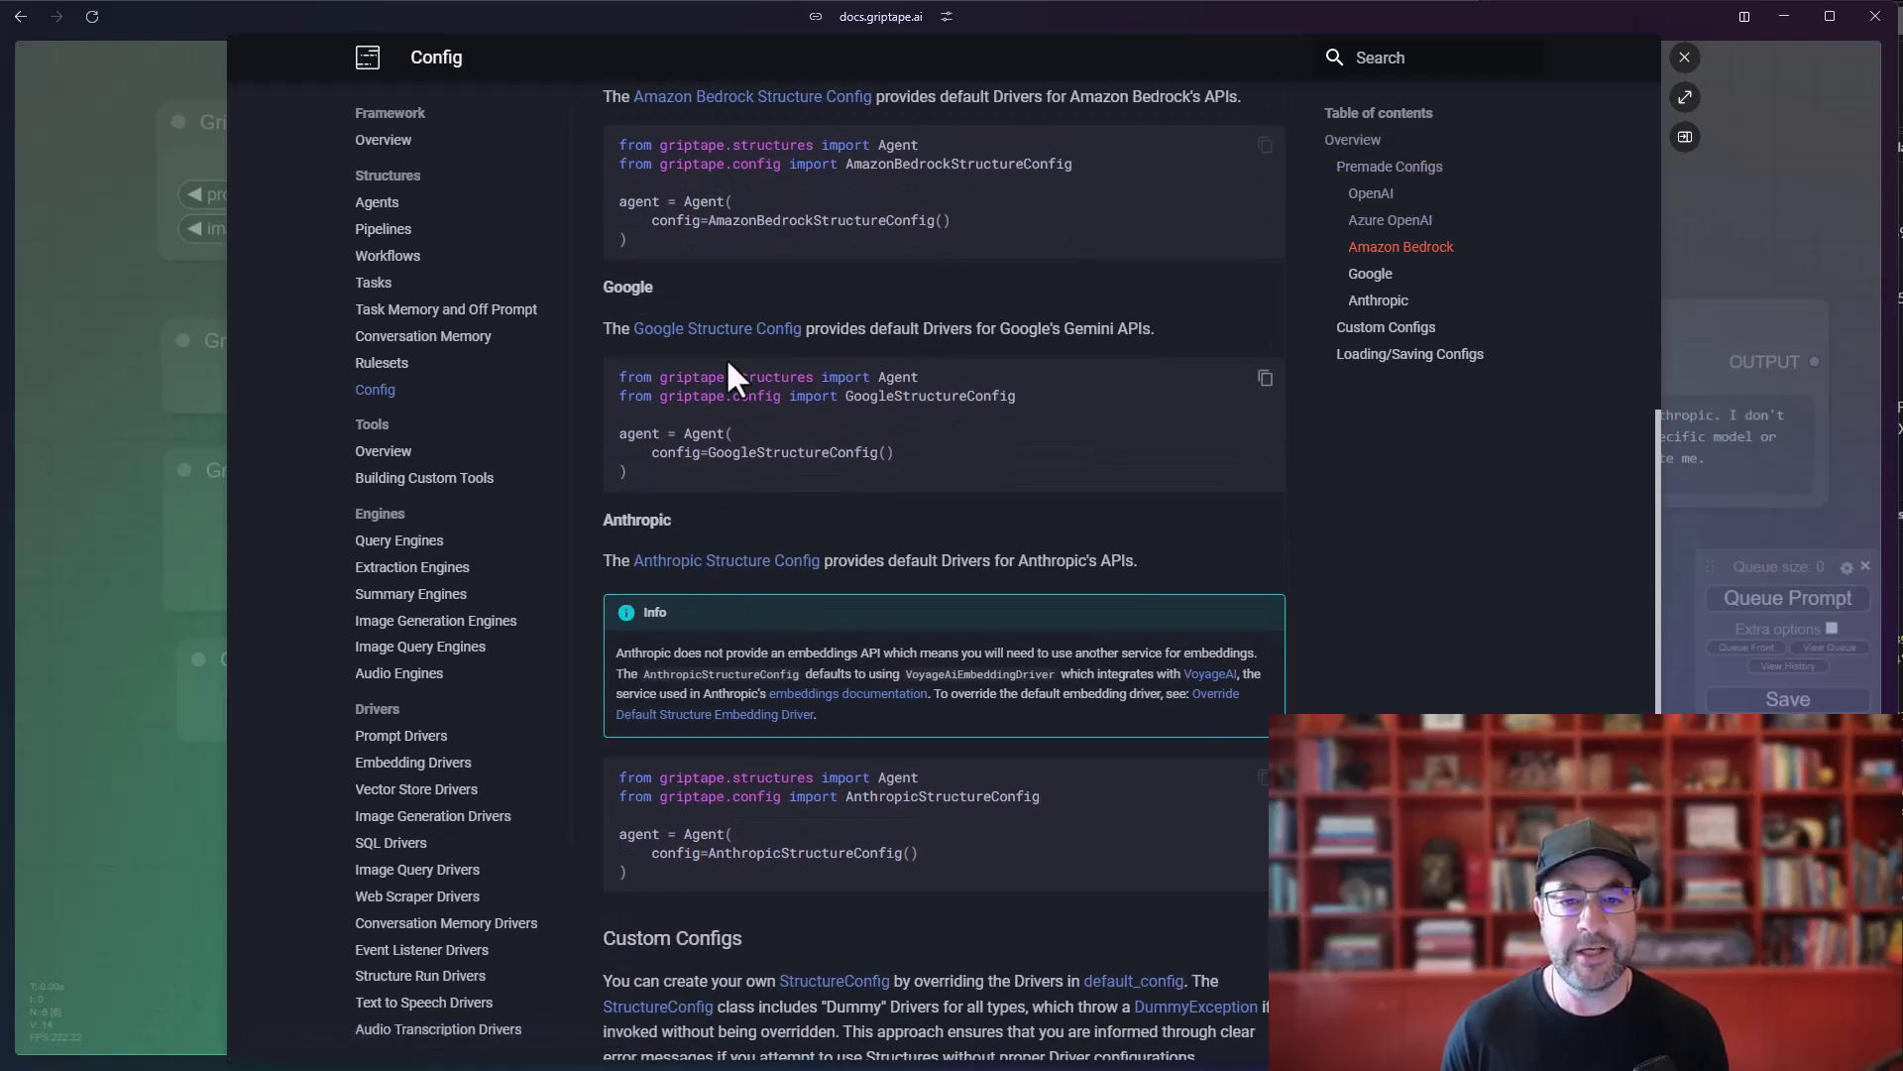
scroll(779, 258, up, 2)
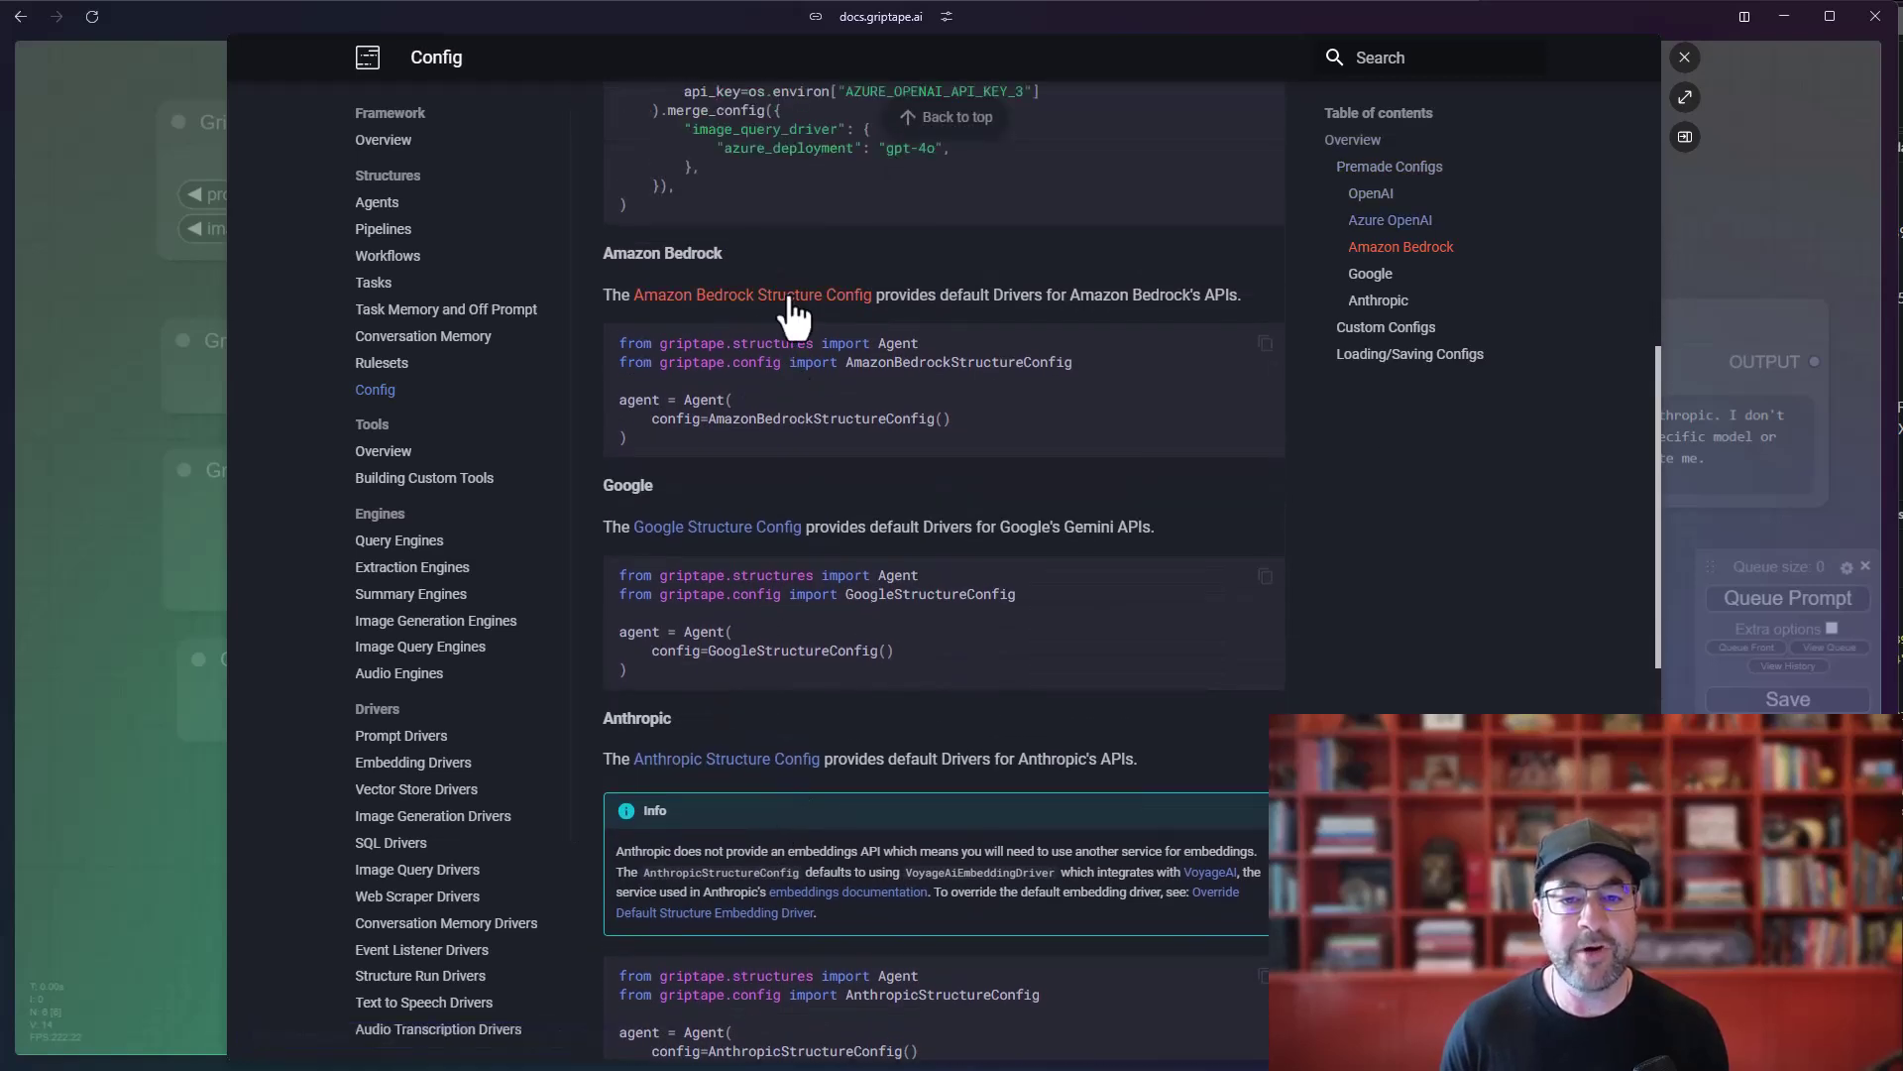
click(790, 297)
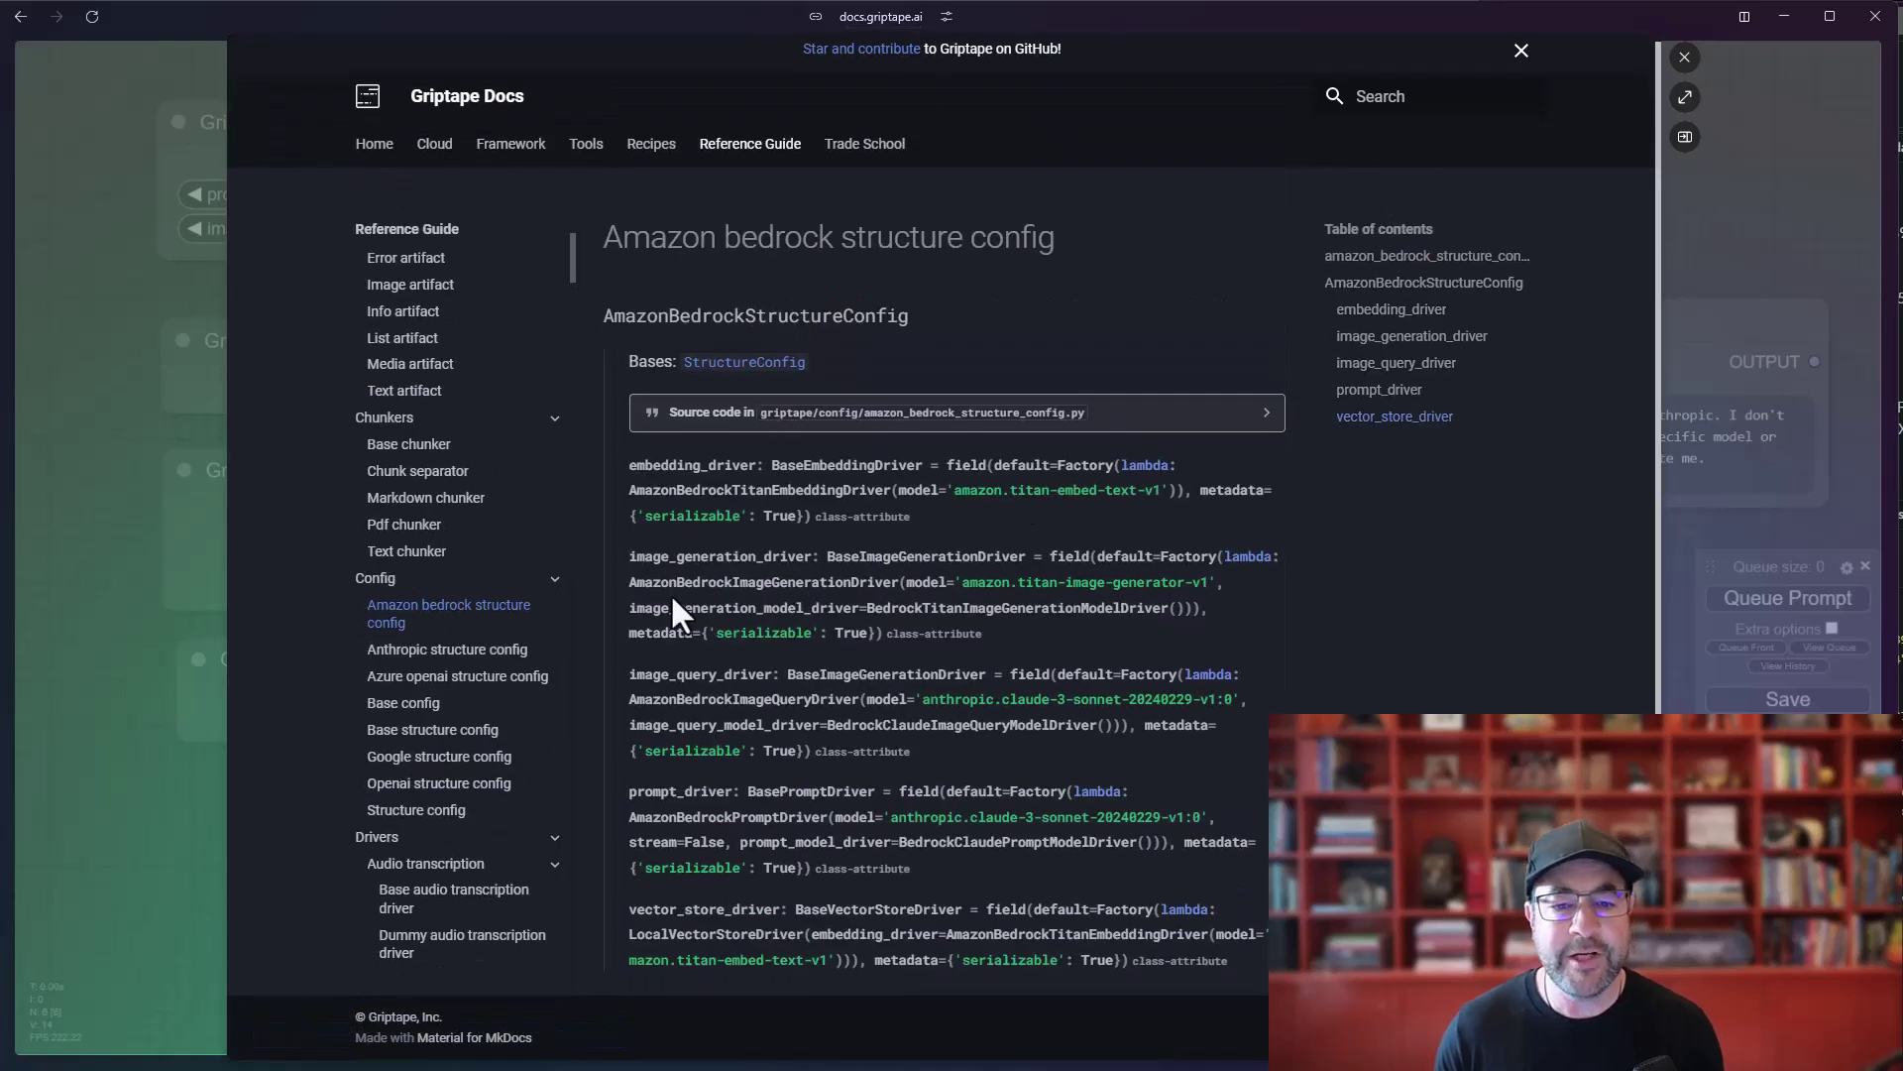
drag(684, 791, 1196, 819)
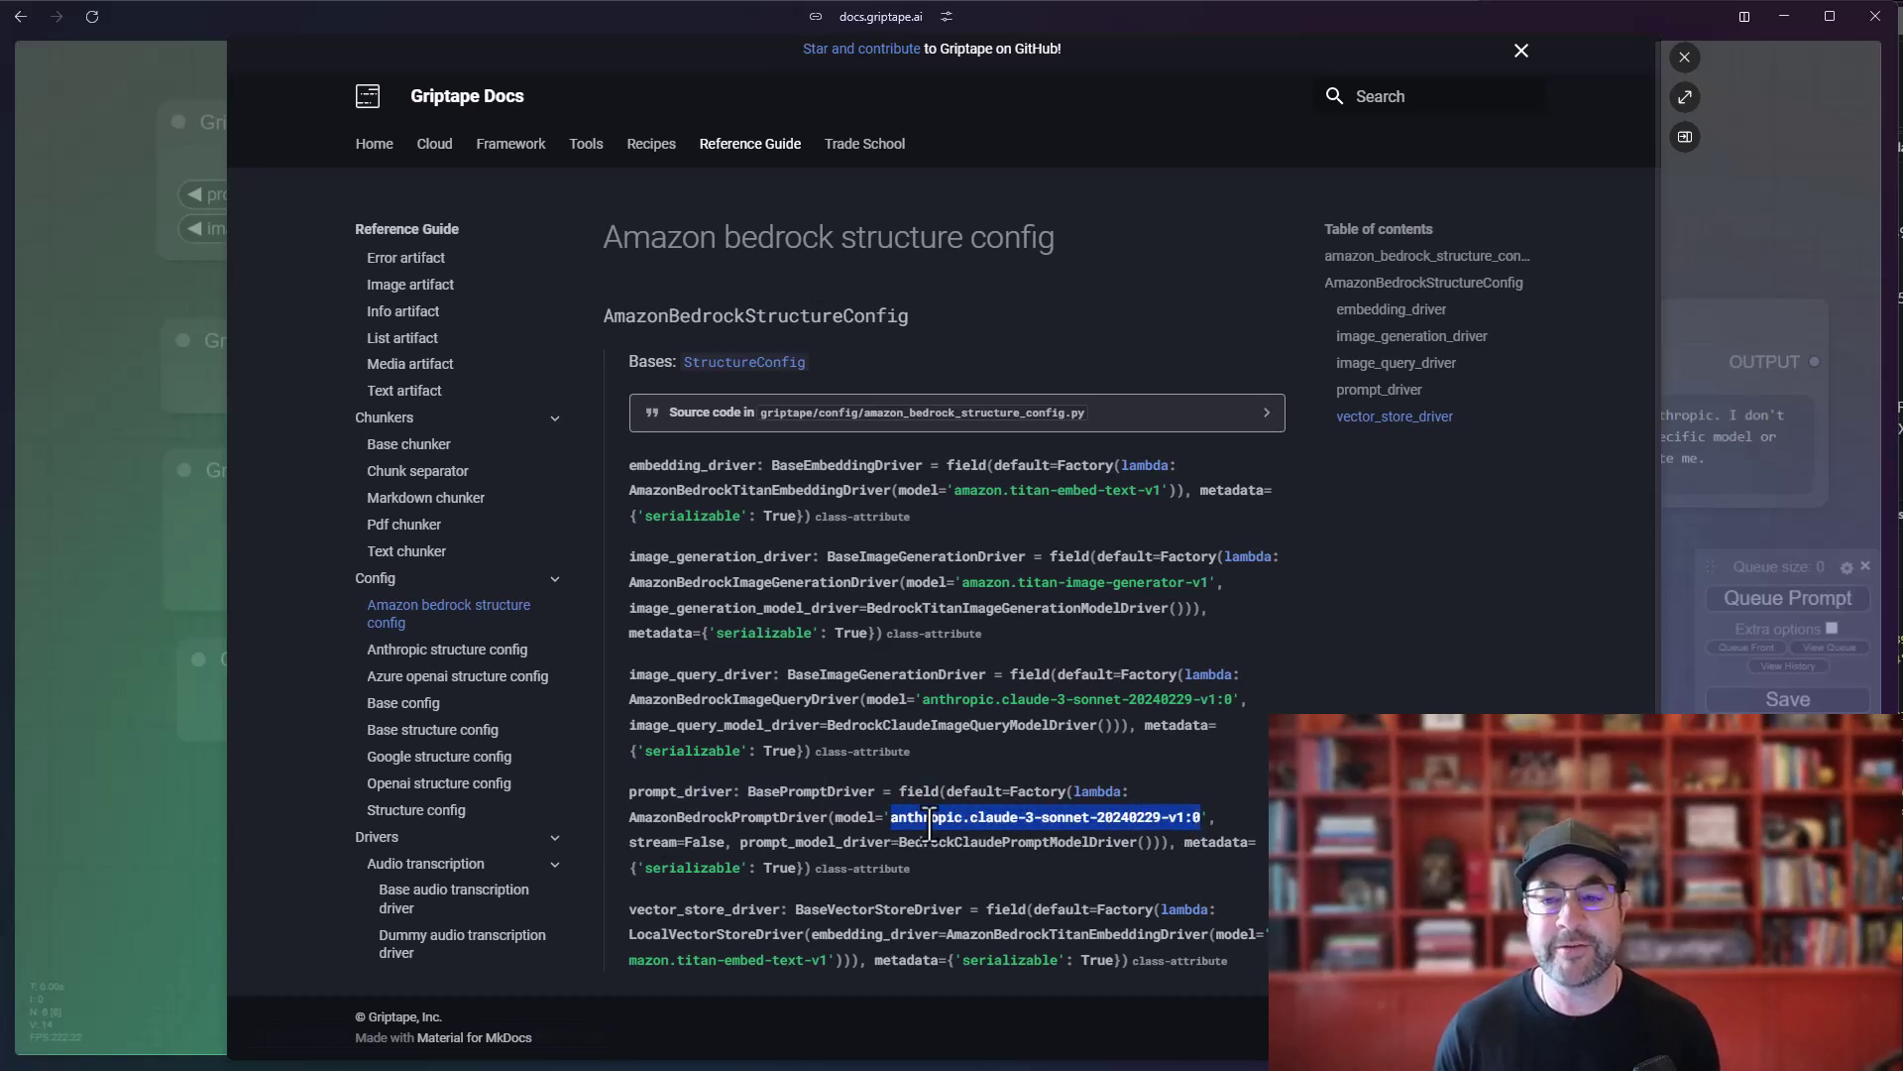
click(1685, 58)
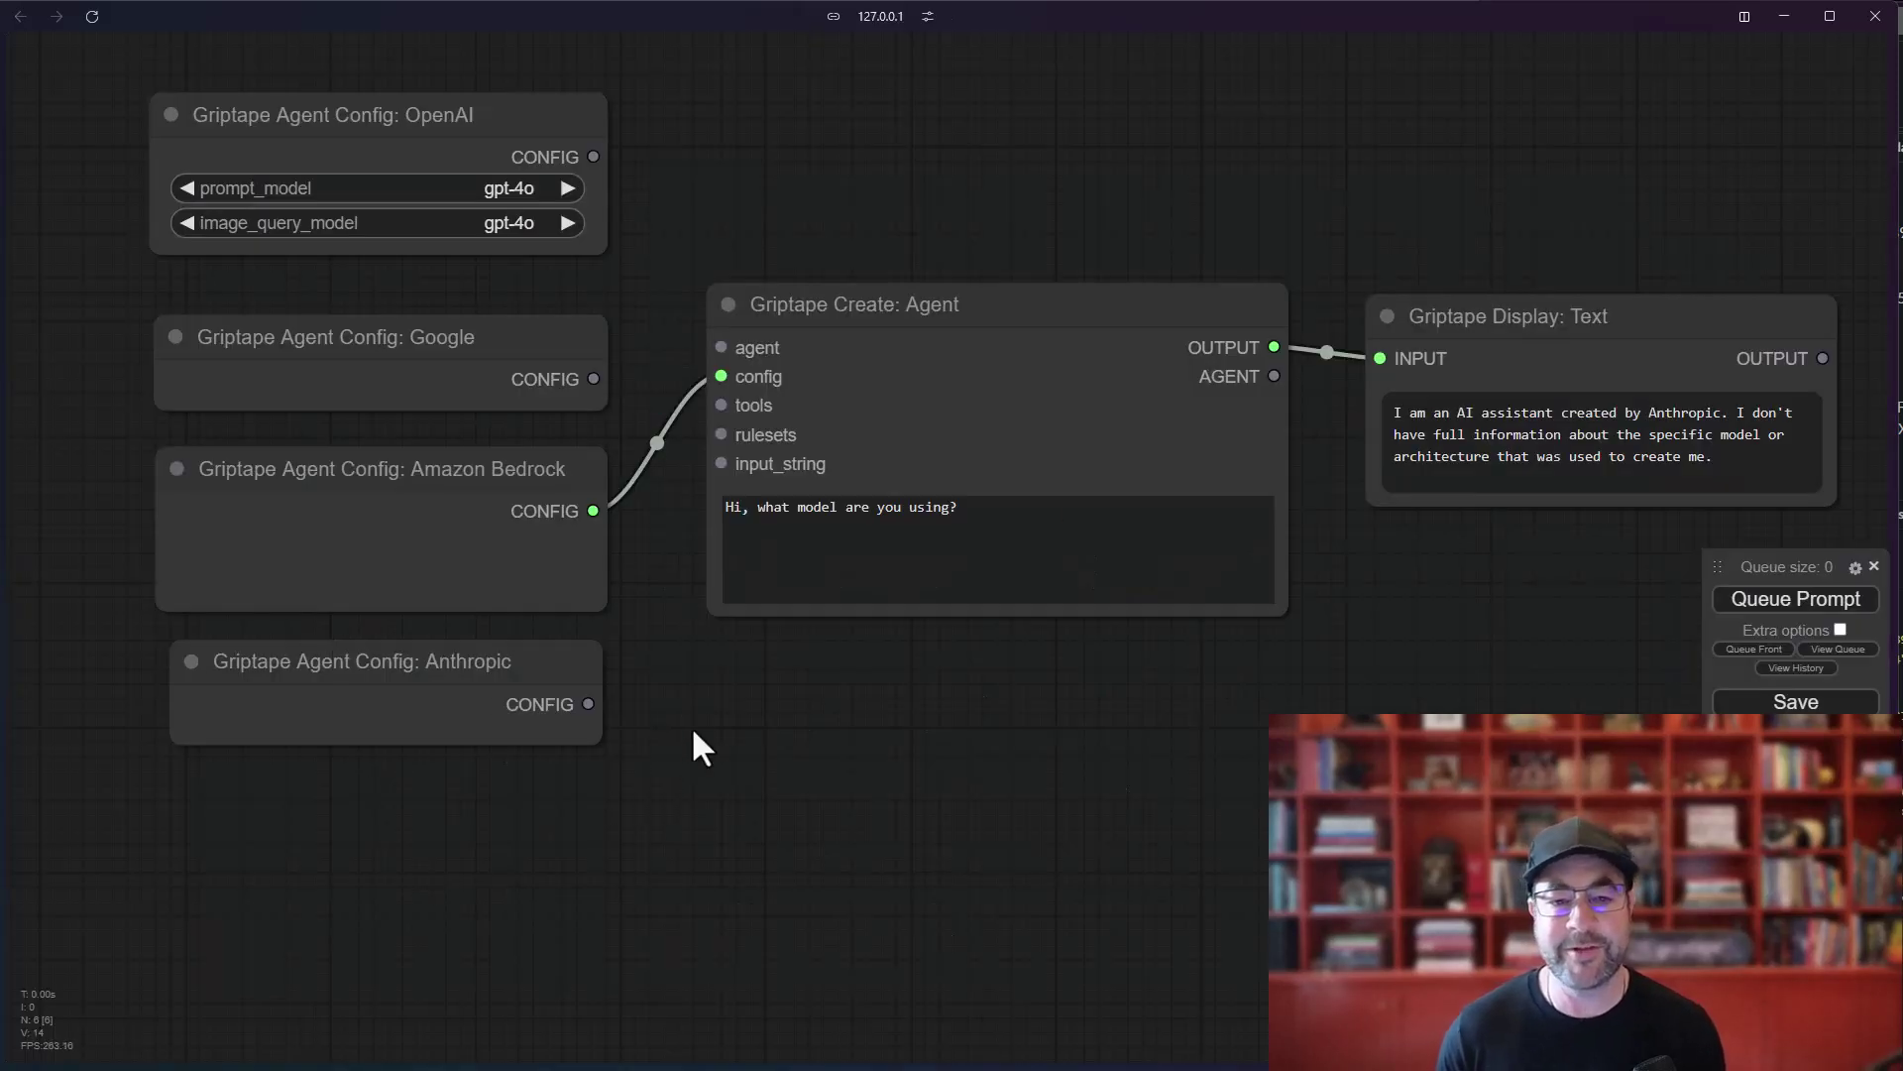
Step: Open the Griptape-ComfyUI repository README from the canvas Griptape menu
click(423, 478)
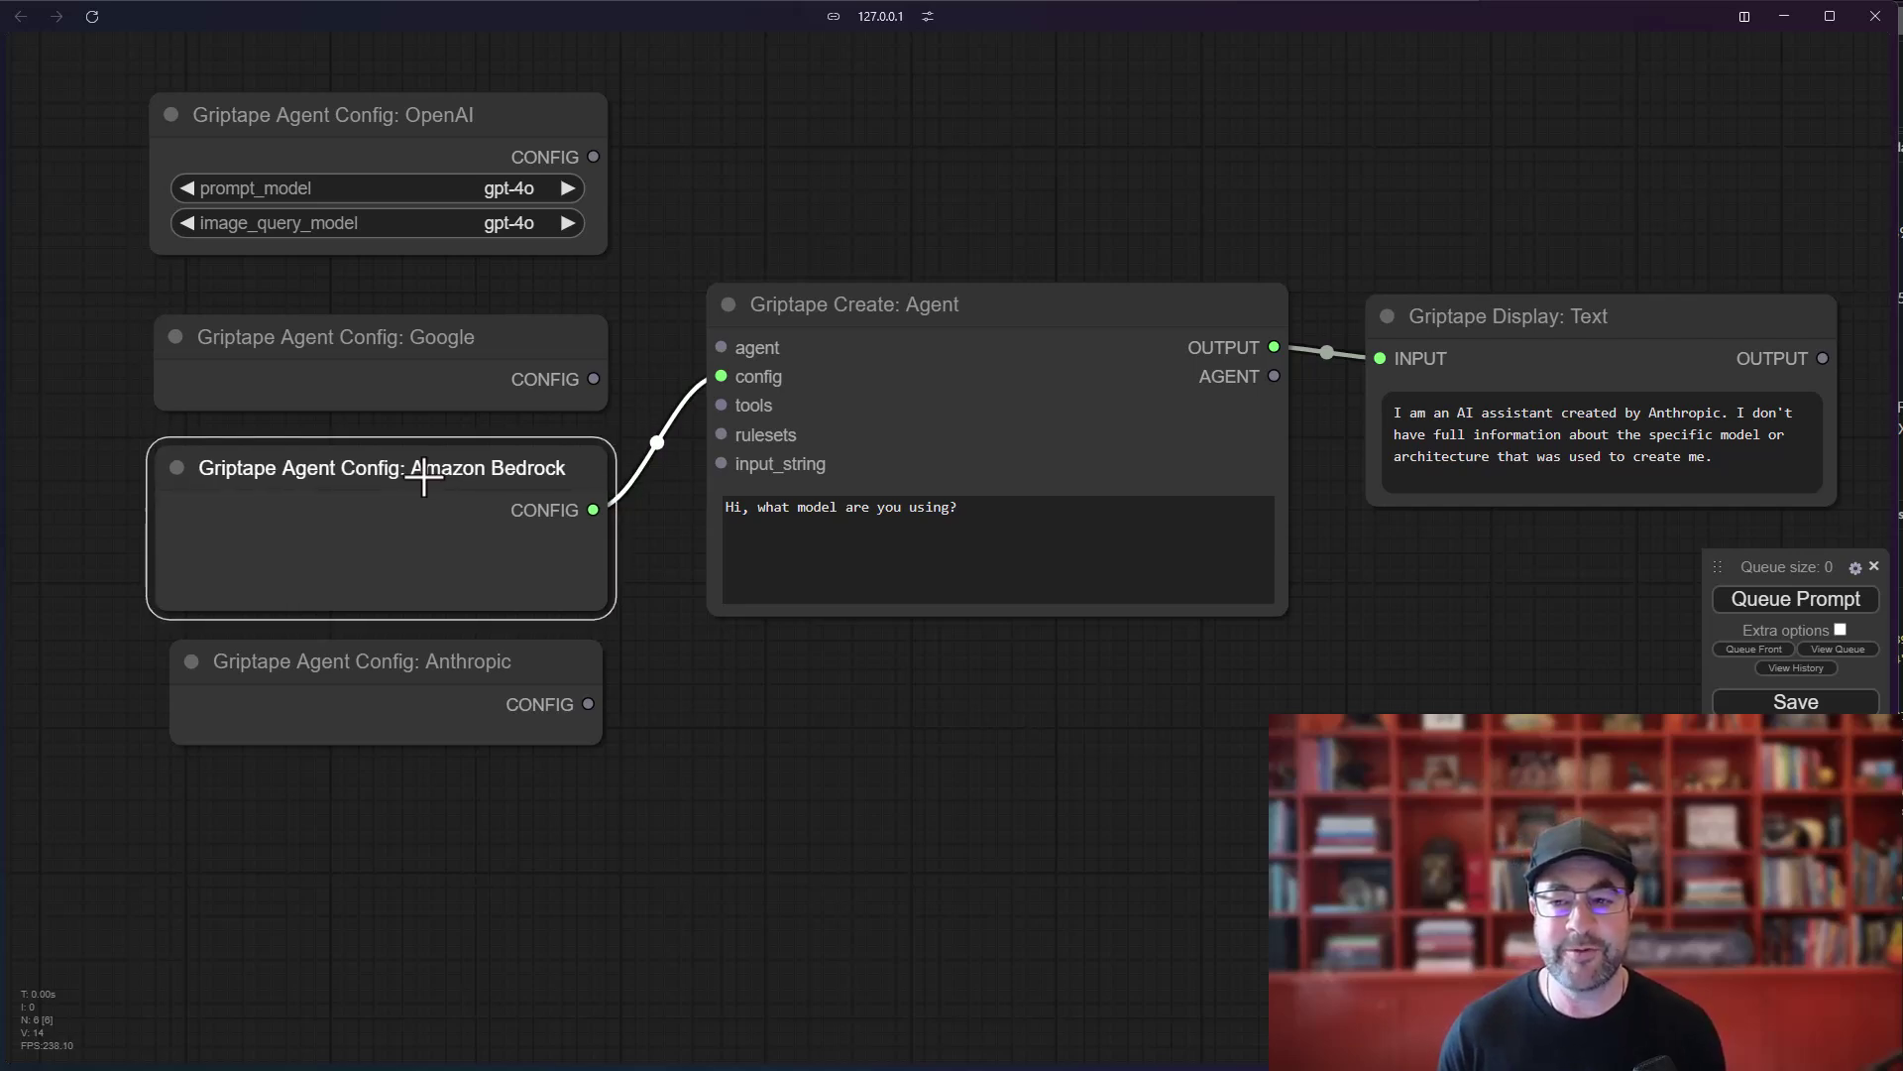
click(446, 661)
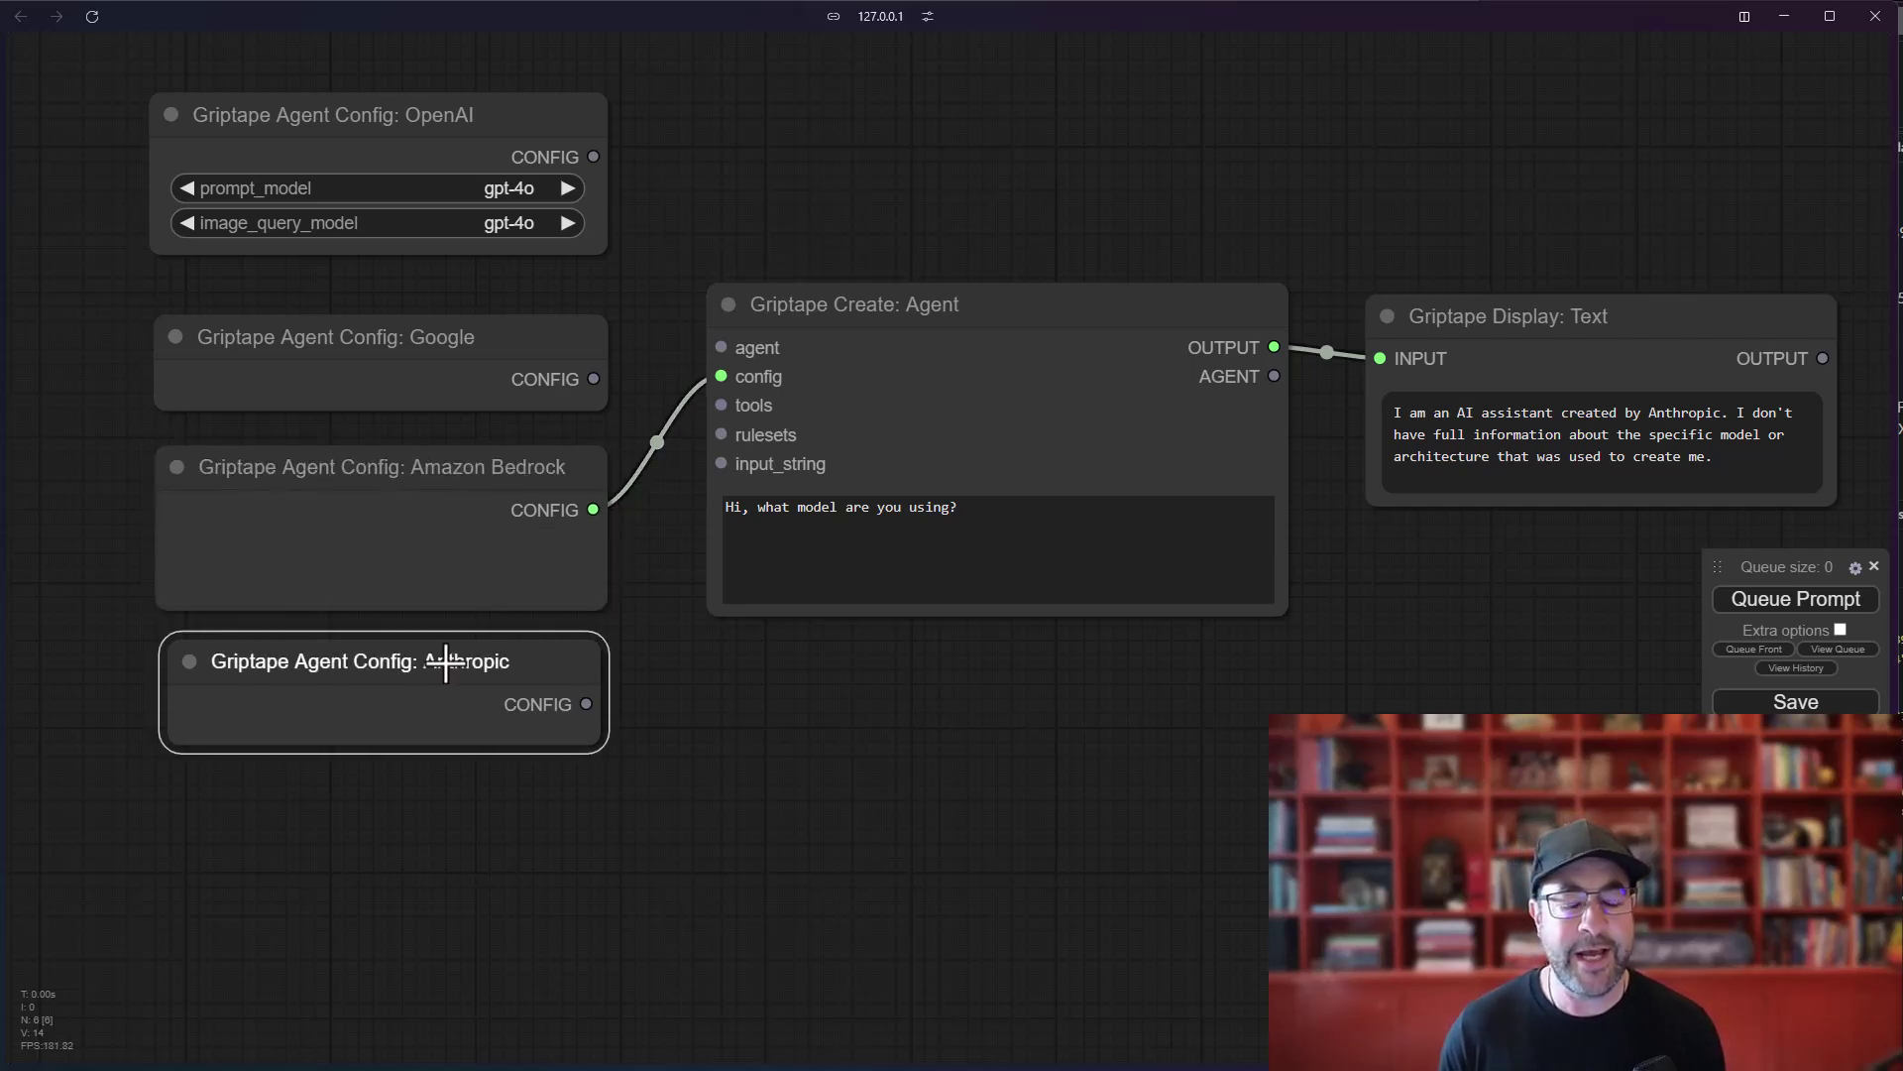
right_click(728, 702)
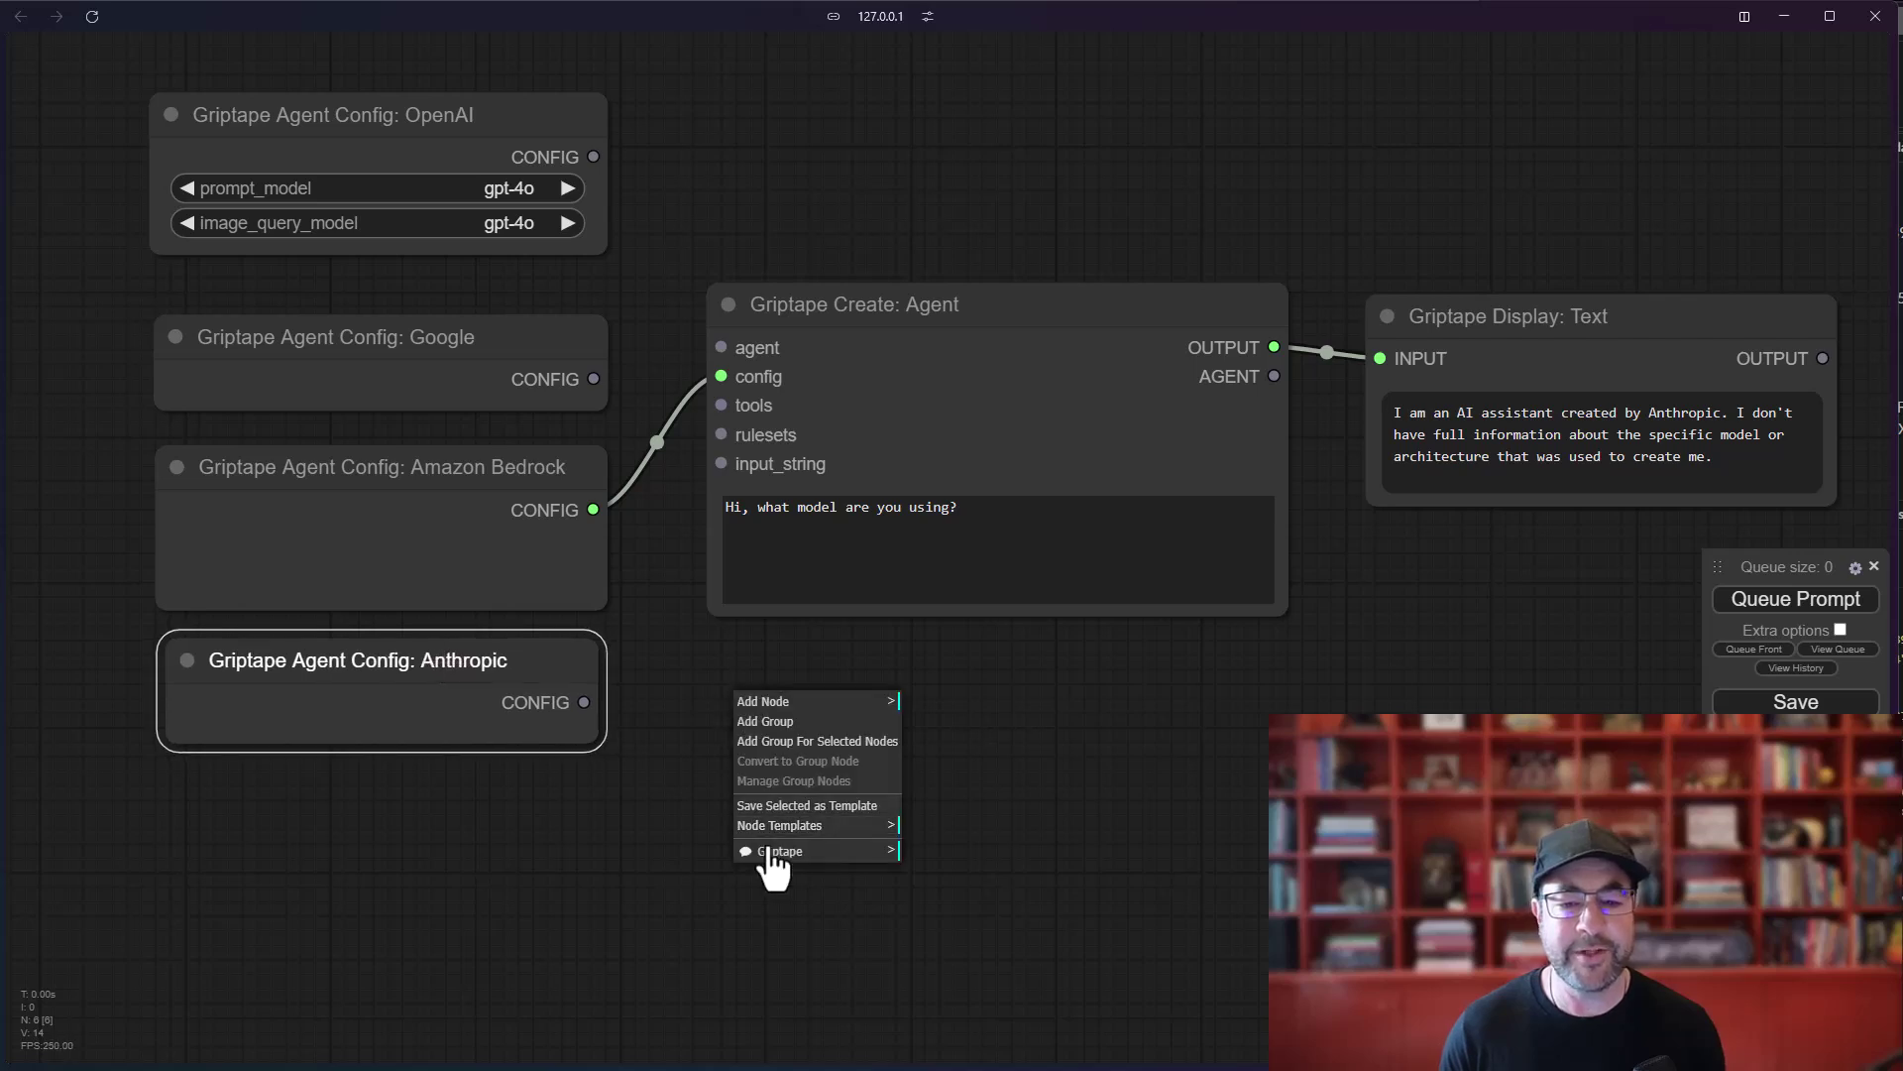
mouse_move(882, 854)
click(943, 877)
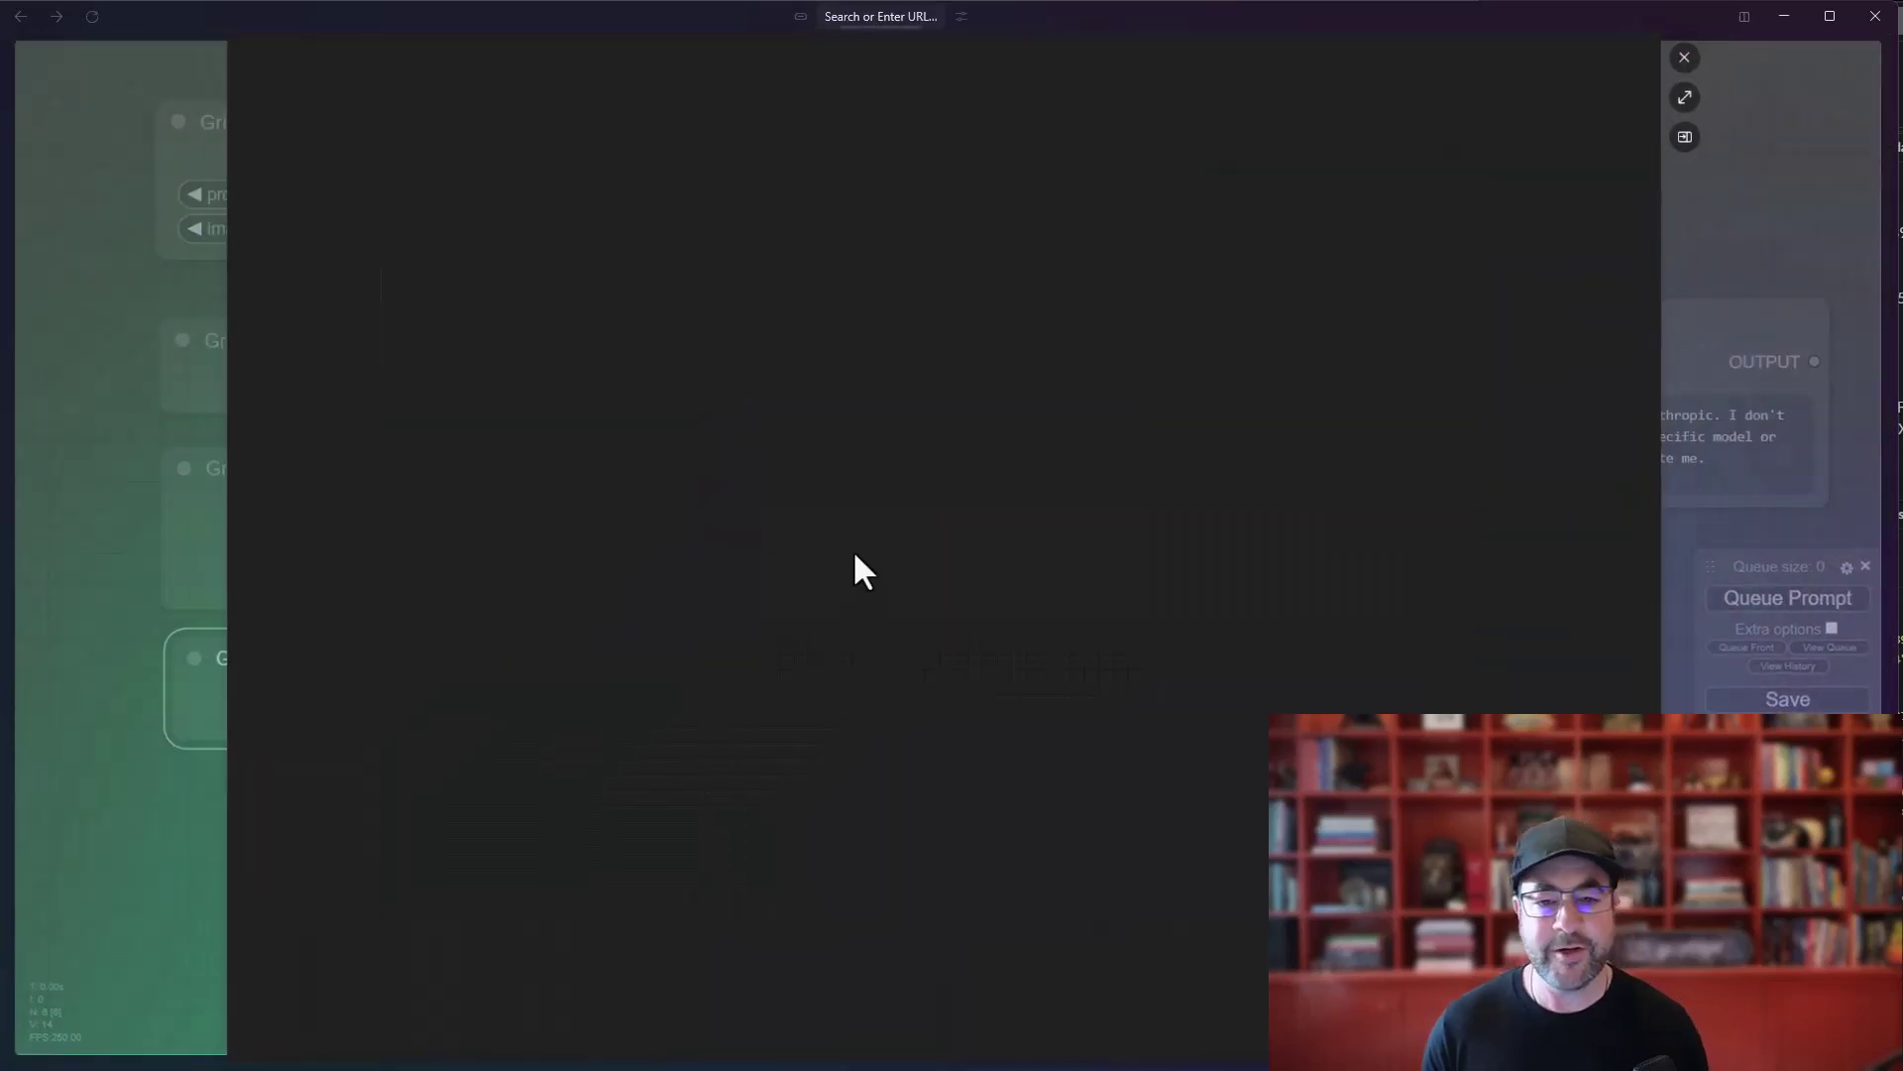
Step: Scroll to the API-key list and highlight the ANTHROPIC_API_KEY and VOYAGE_API_KEY lines
scroll(704, 513, down, 20)
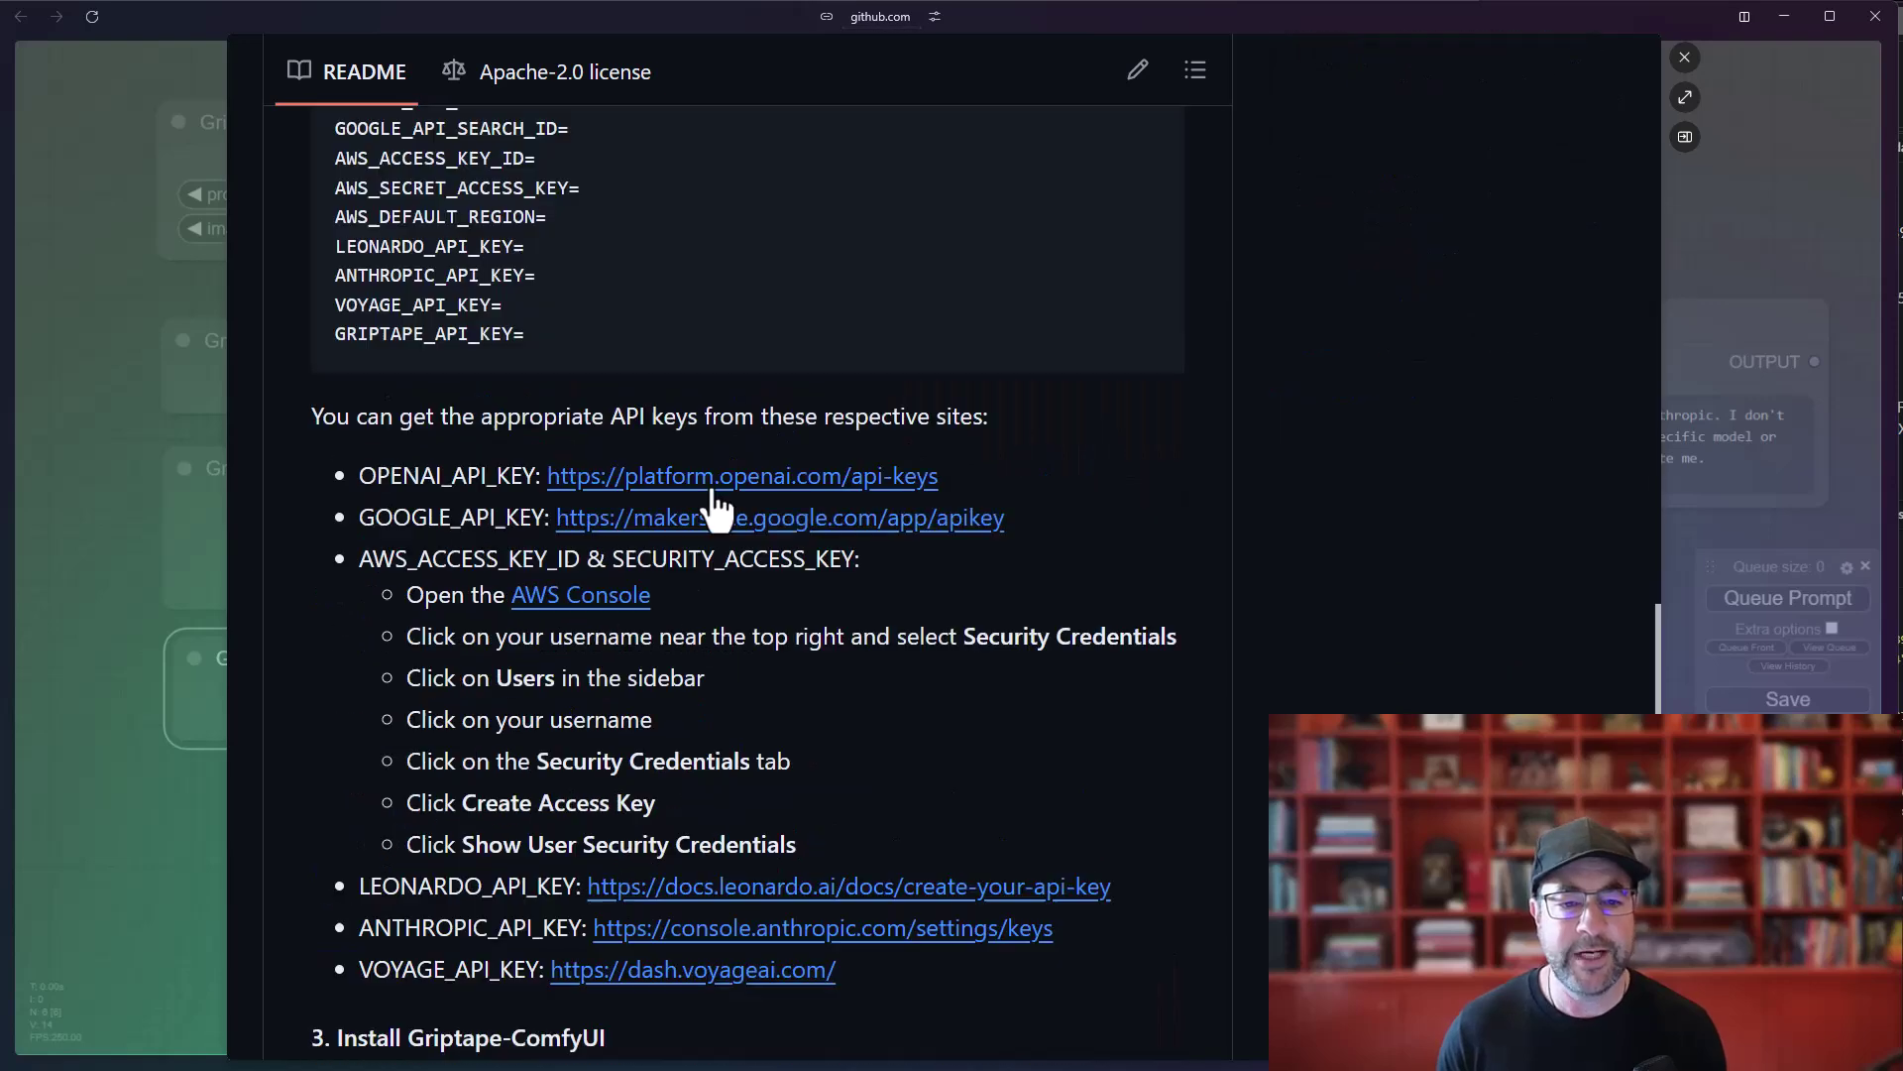
scroll(694, 459, up, 2)
scroll(377, 585, up, 1)
double_click(377, 575)
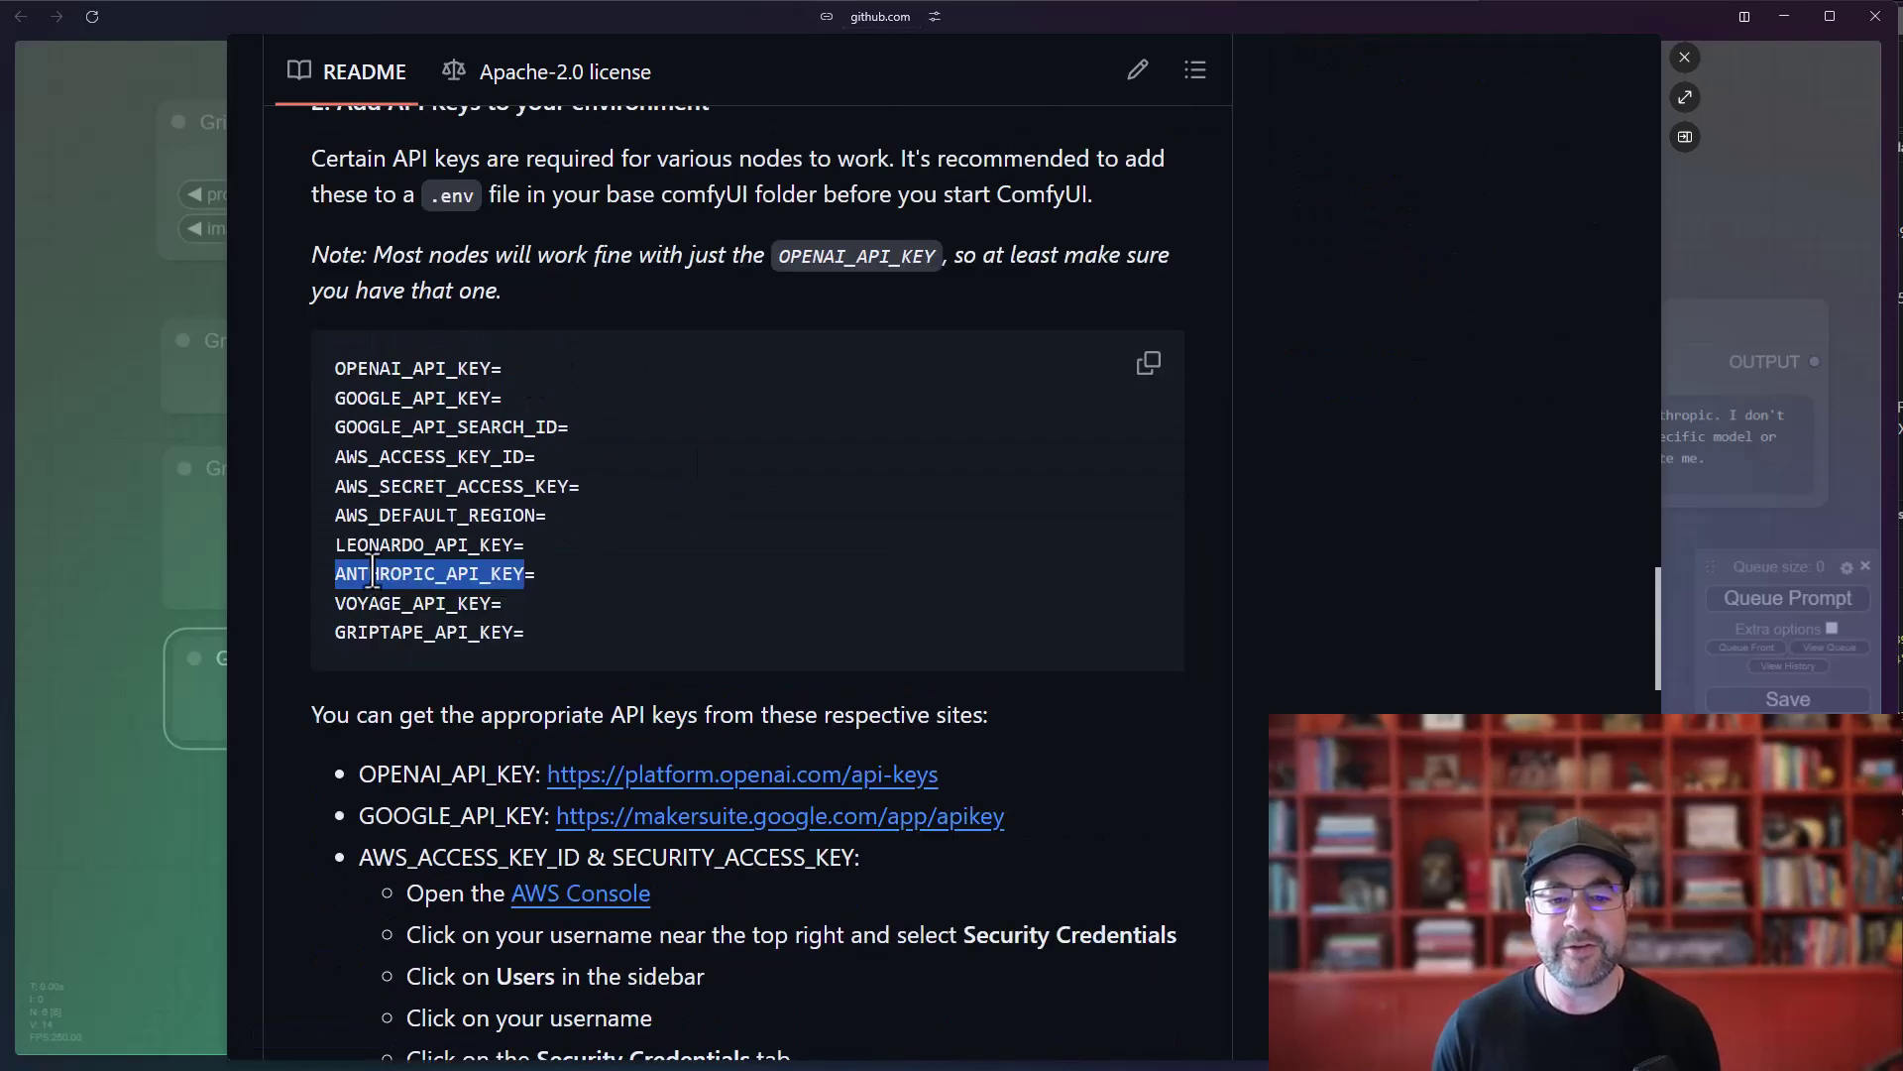
drag(373, 573, 437, 605)
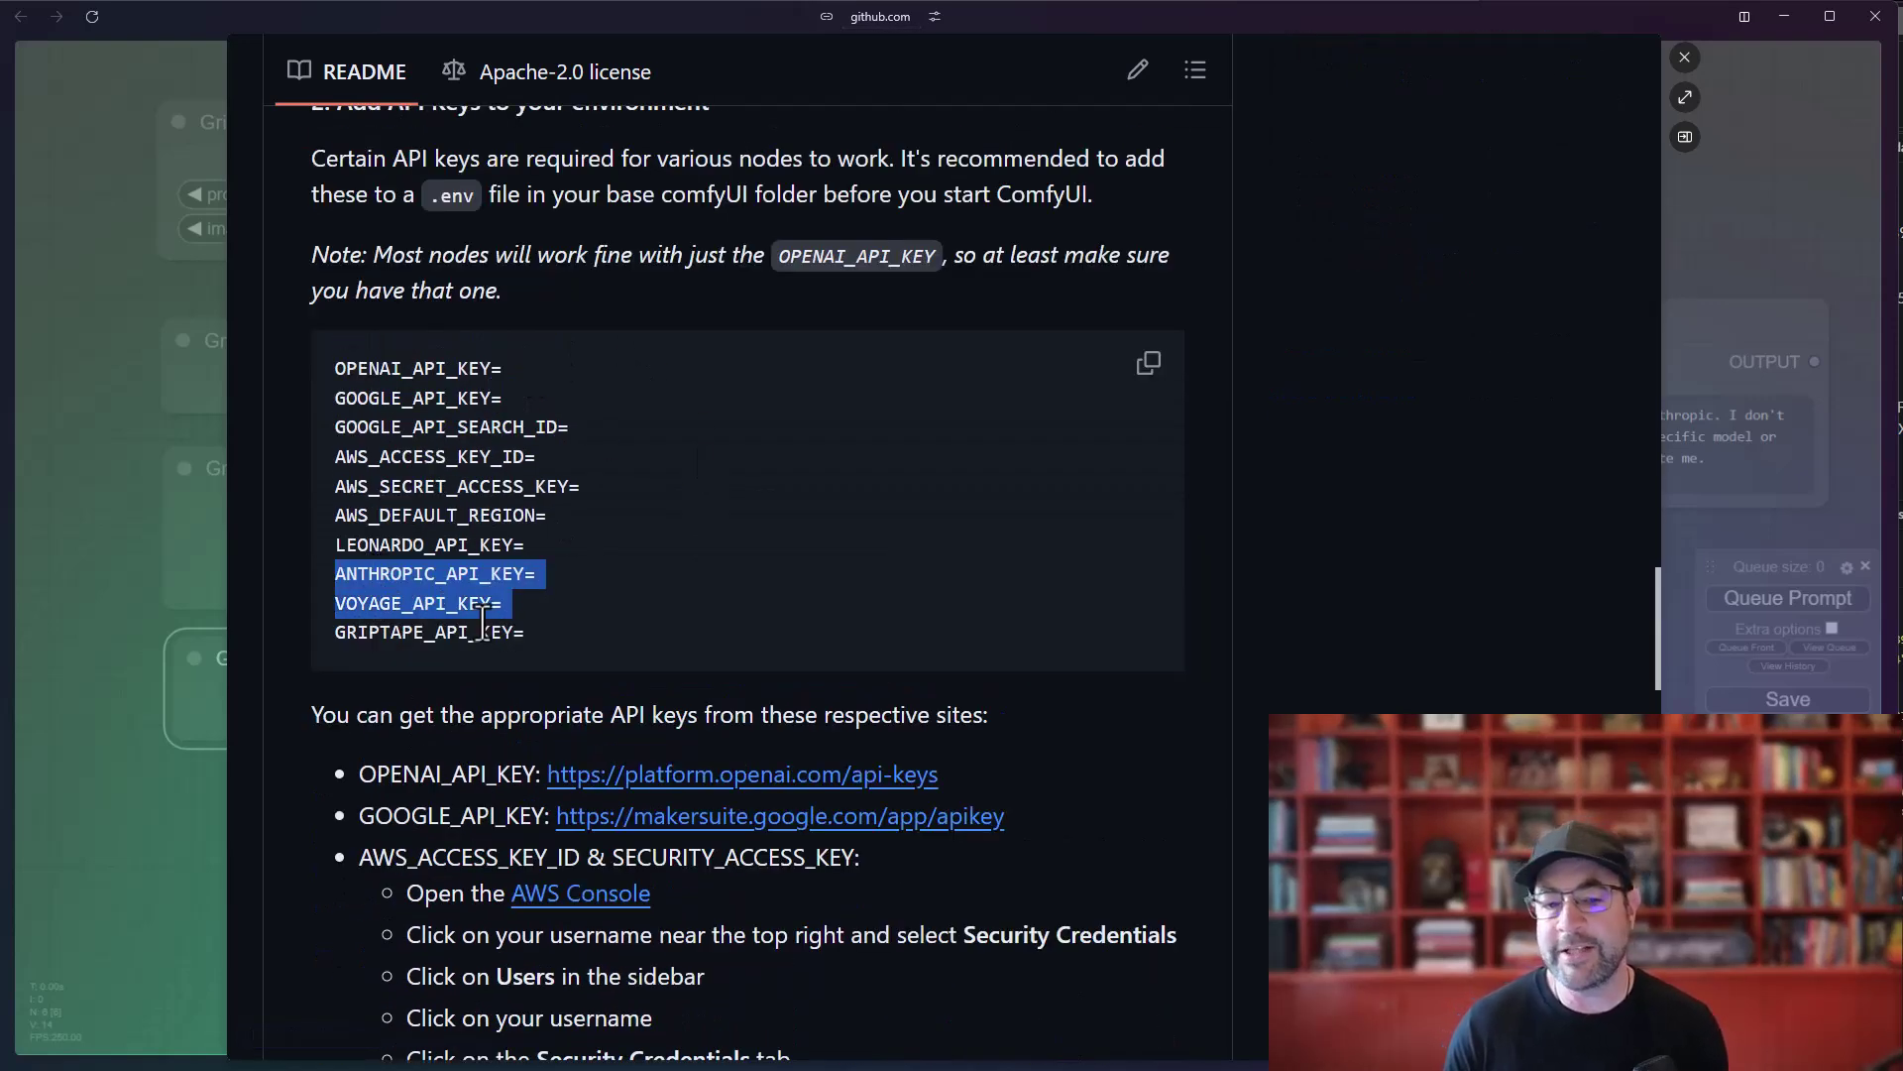
Step: Close the README and open the Griptape docs' Framework Config page
click(1685, 56)
right_click(738, 692)
mouse_move(811, 852)
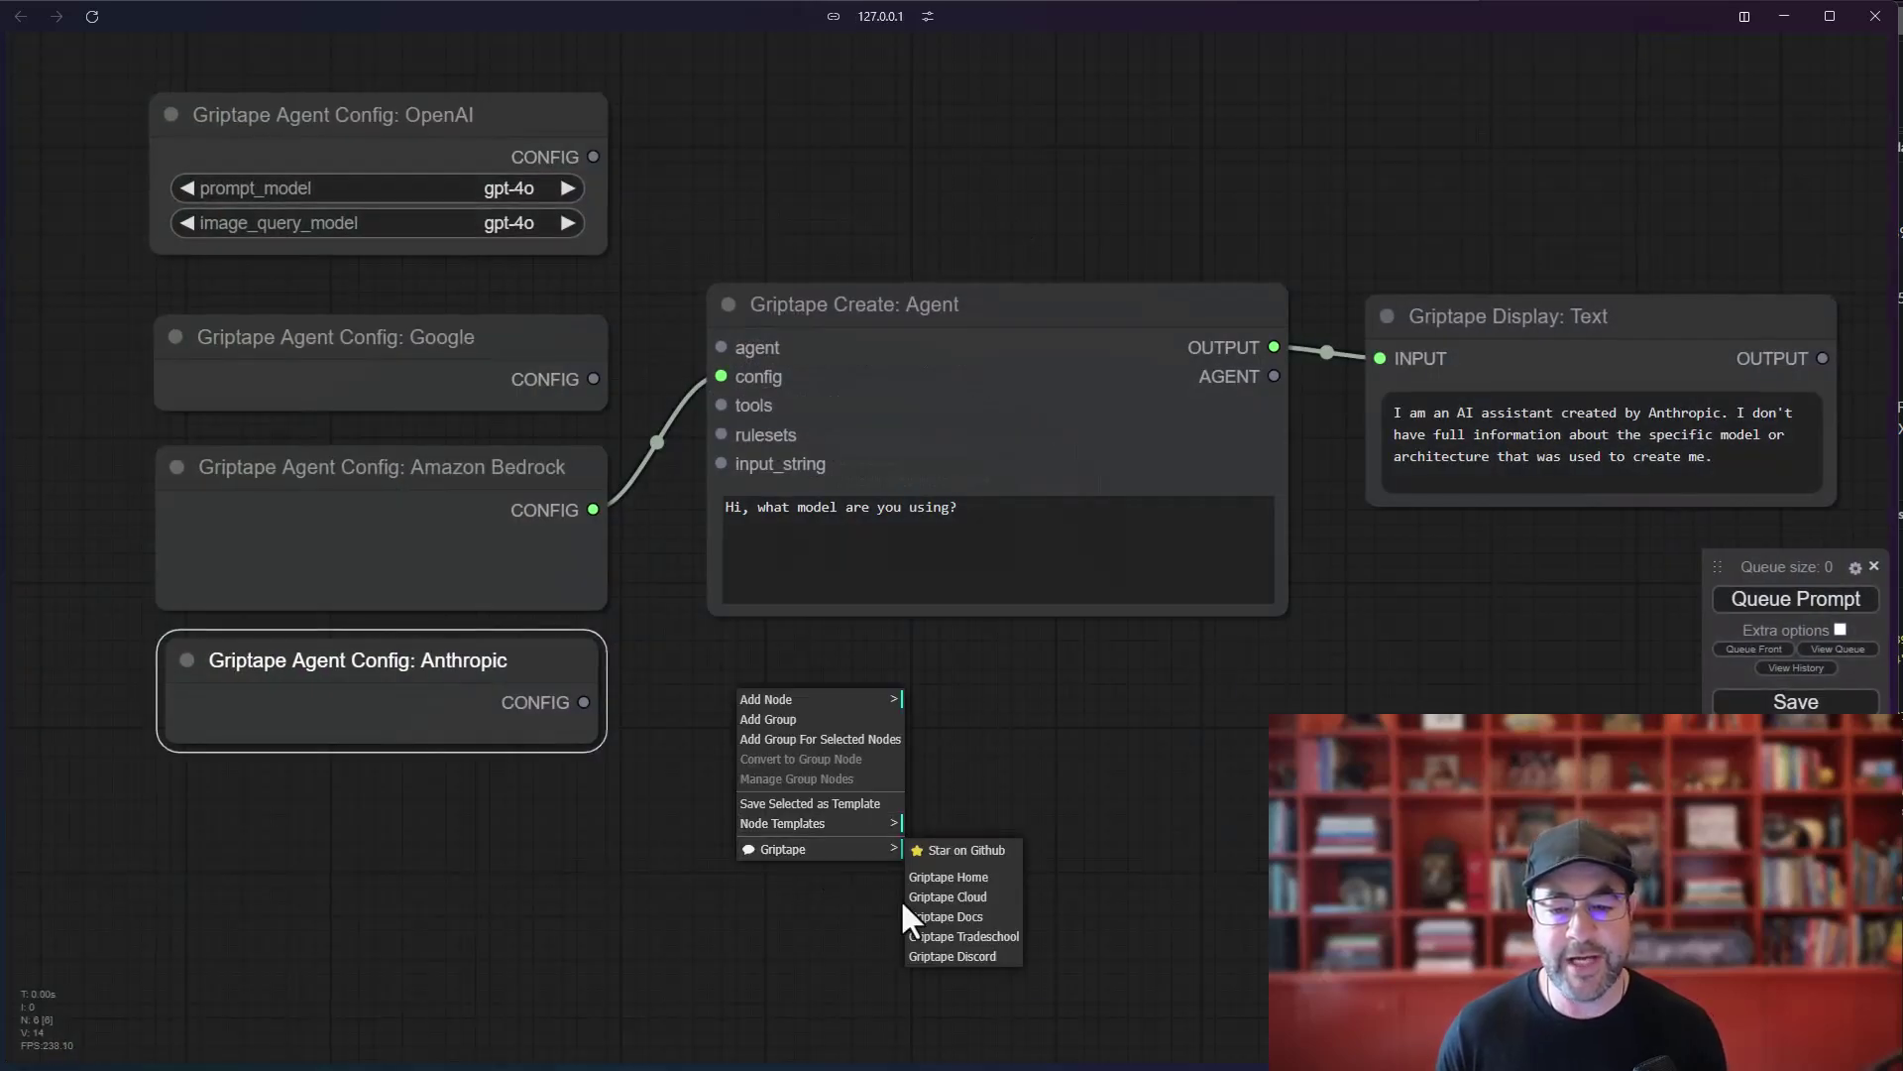
click(972, 918)
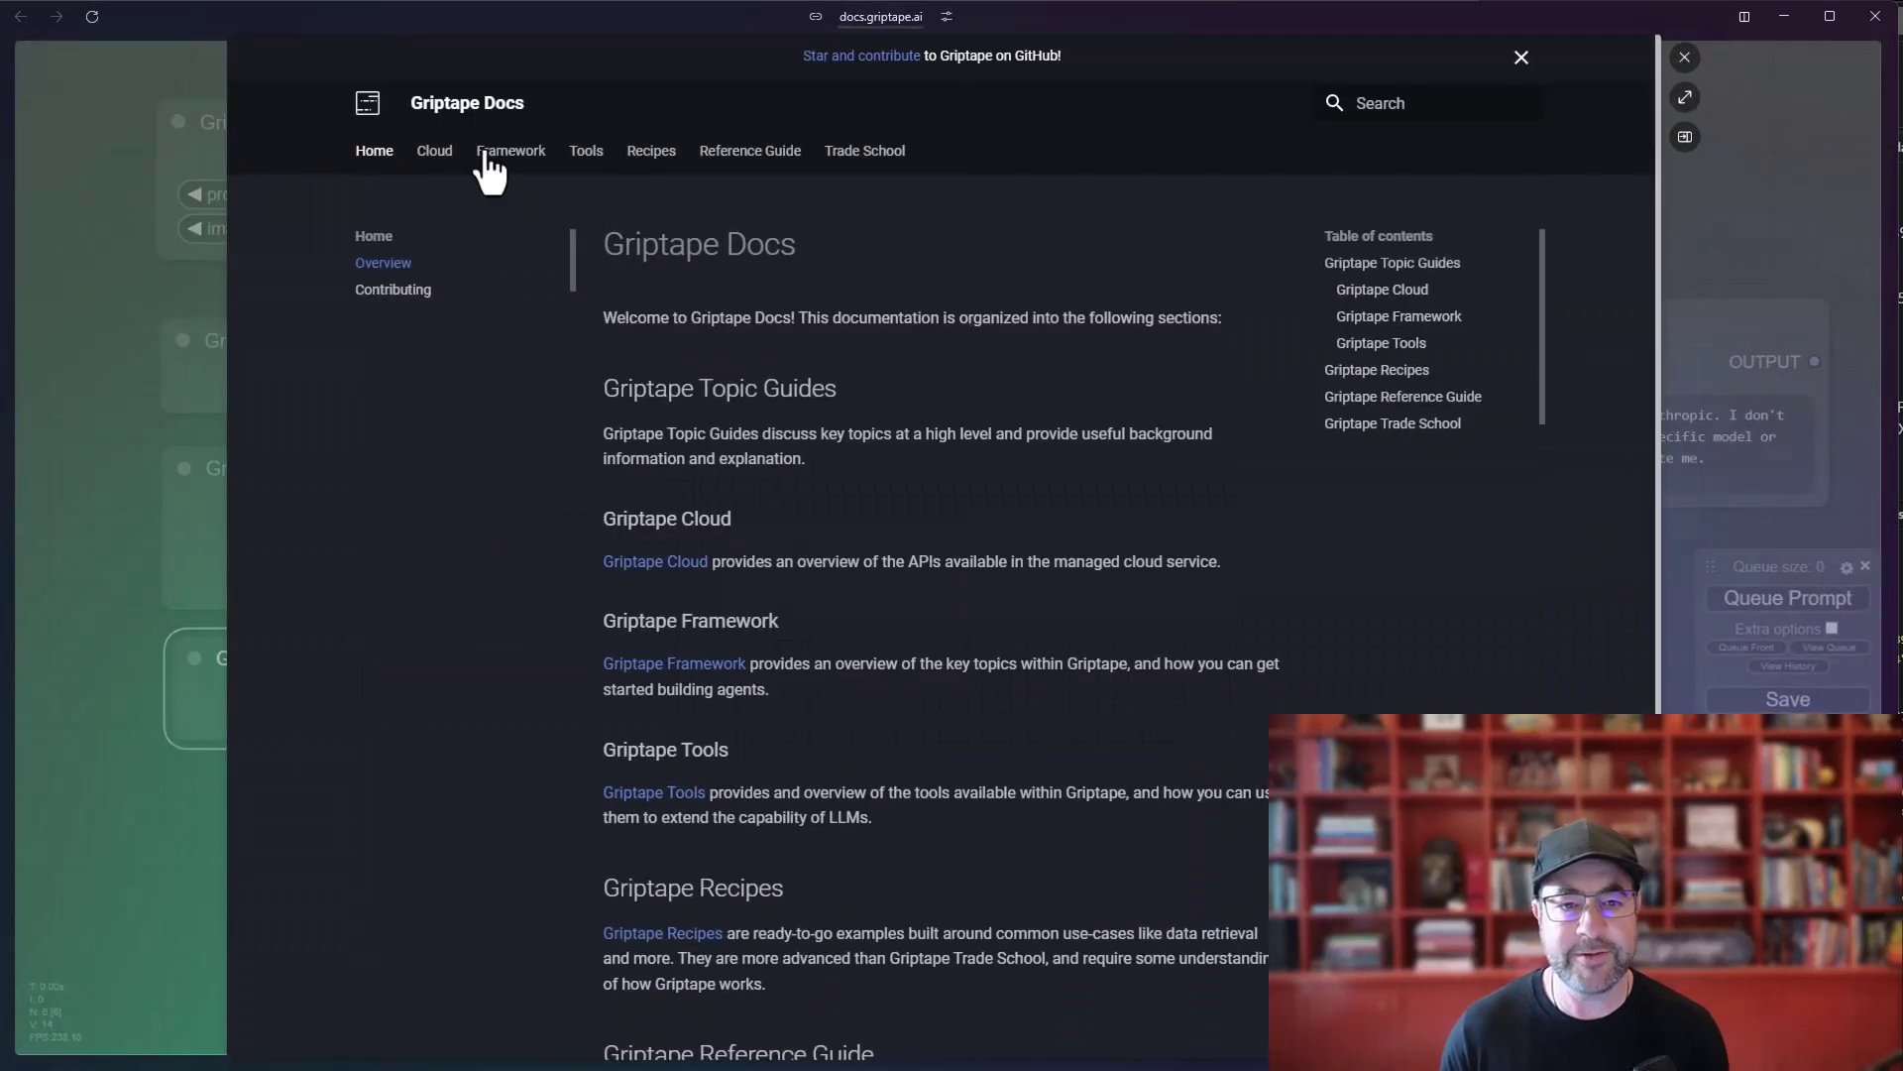
click(510, 157)
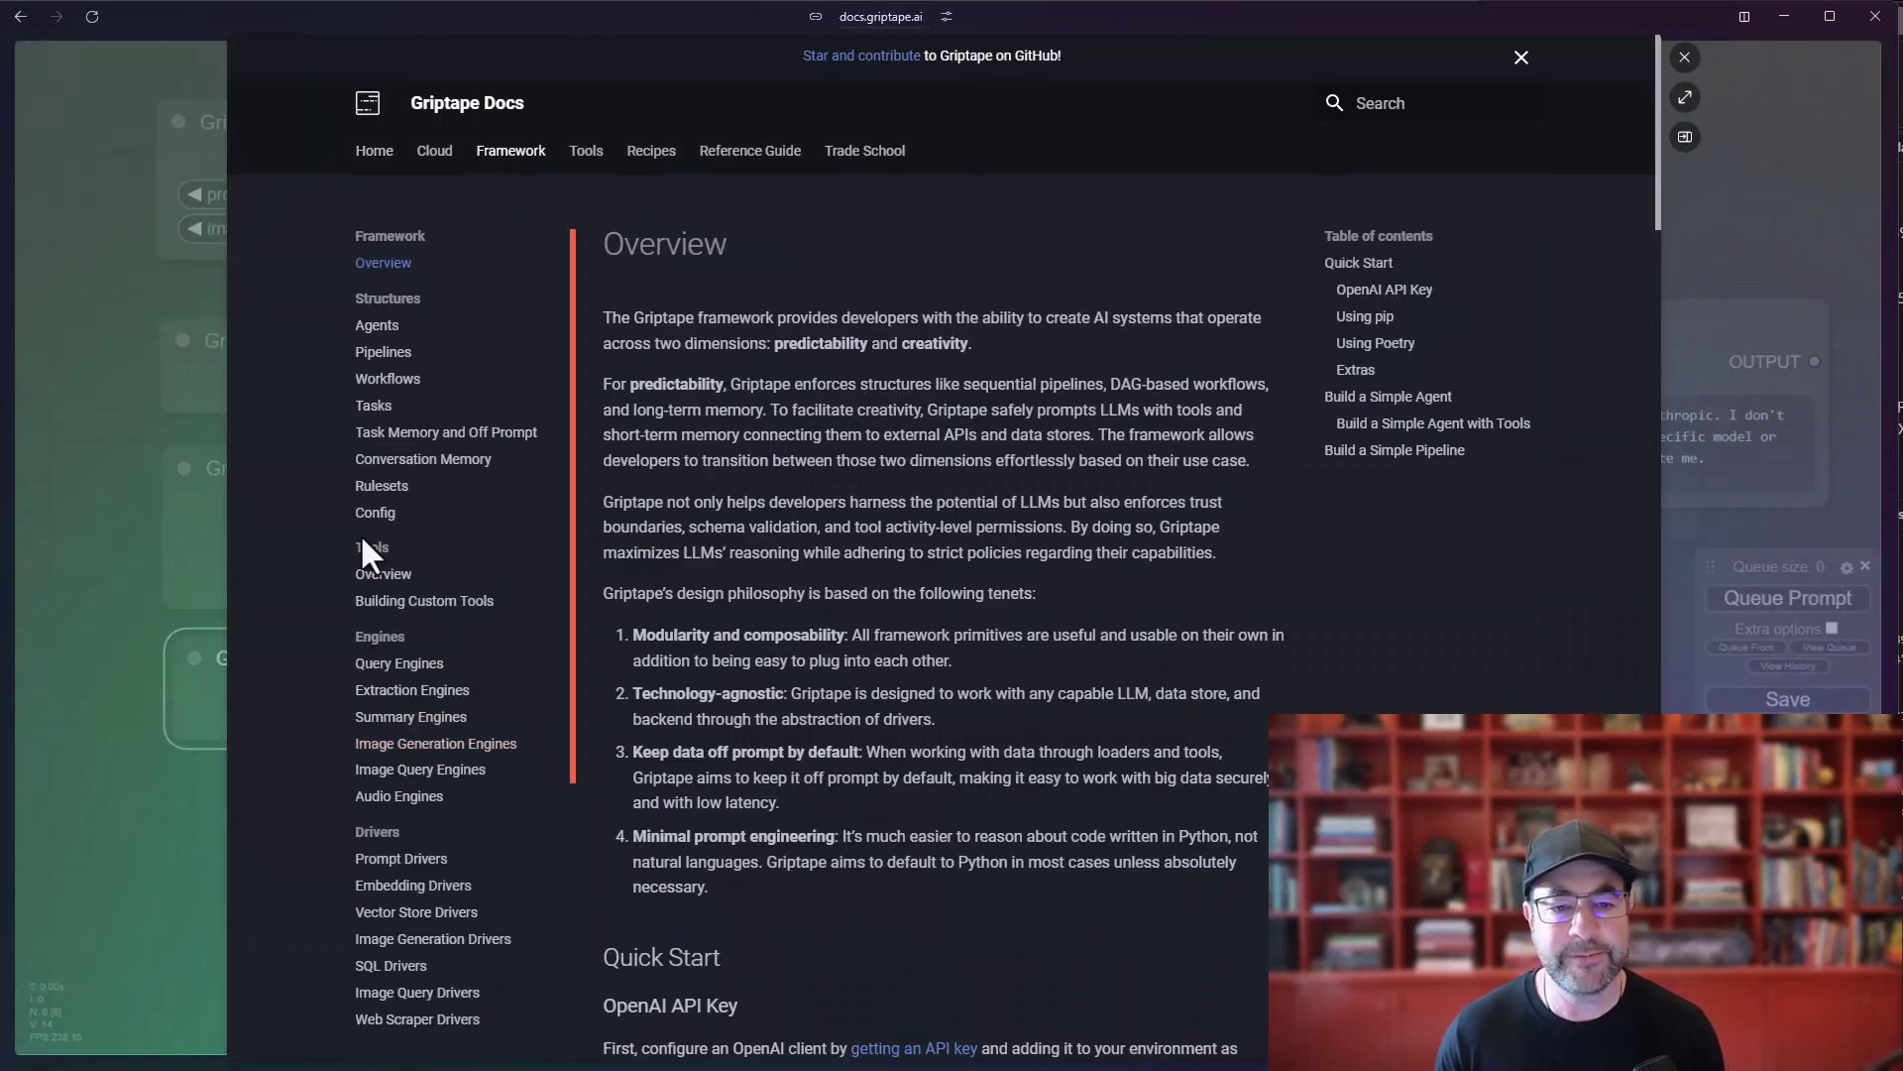
click(380, 514)
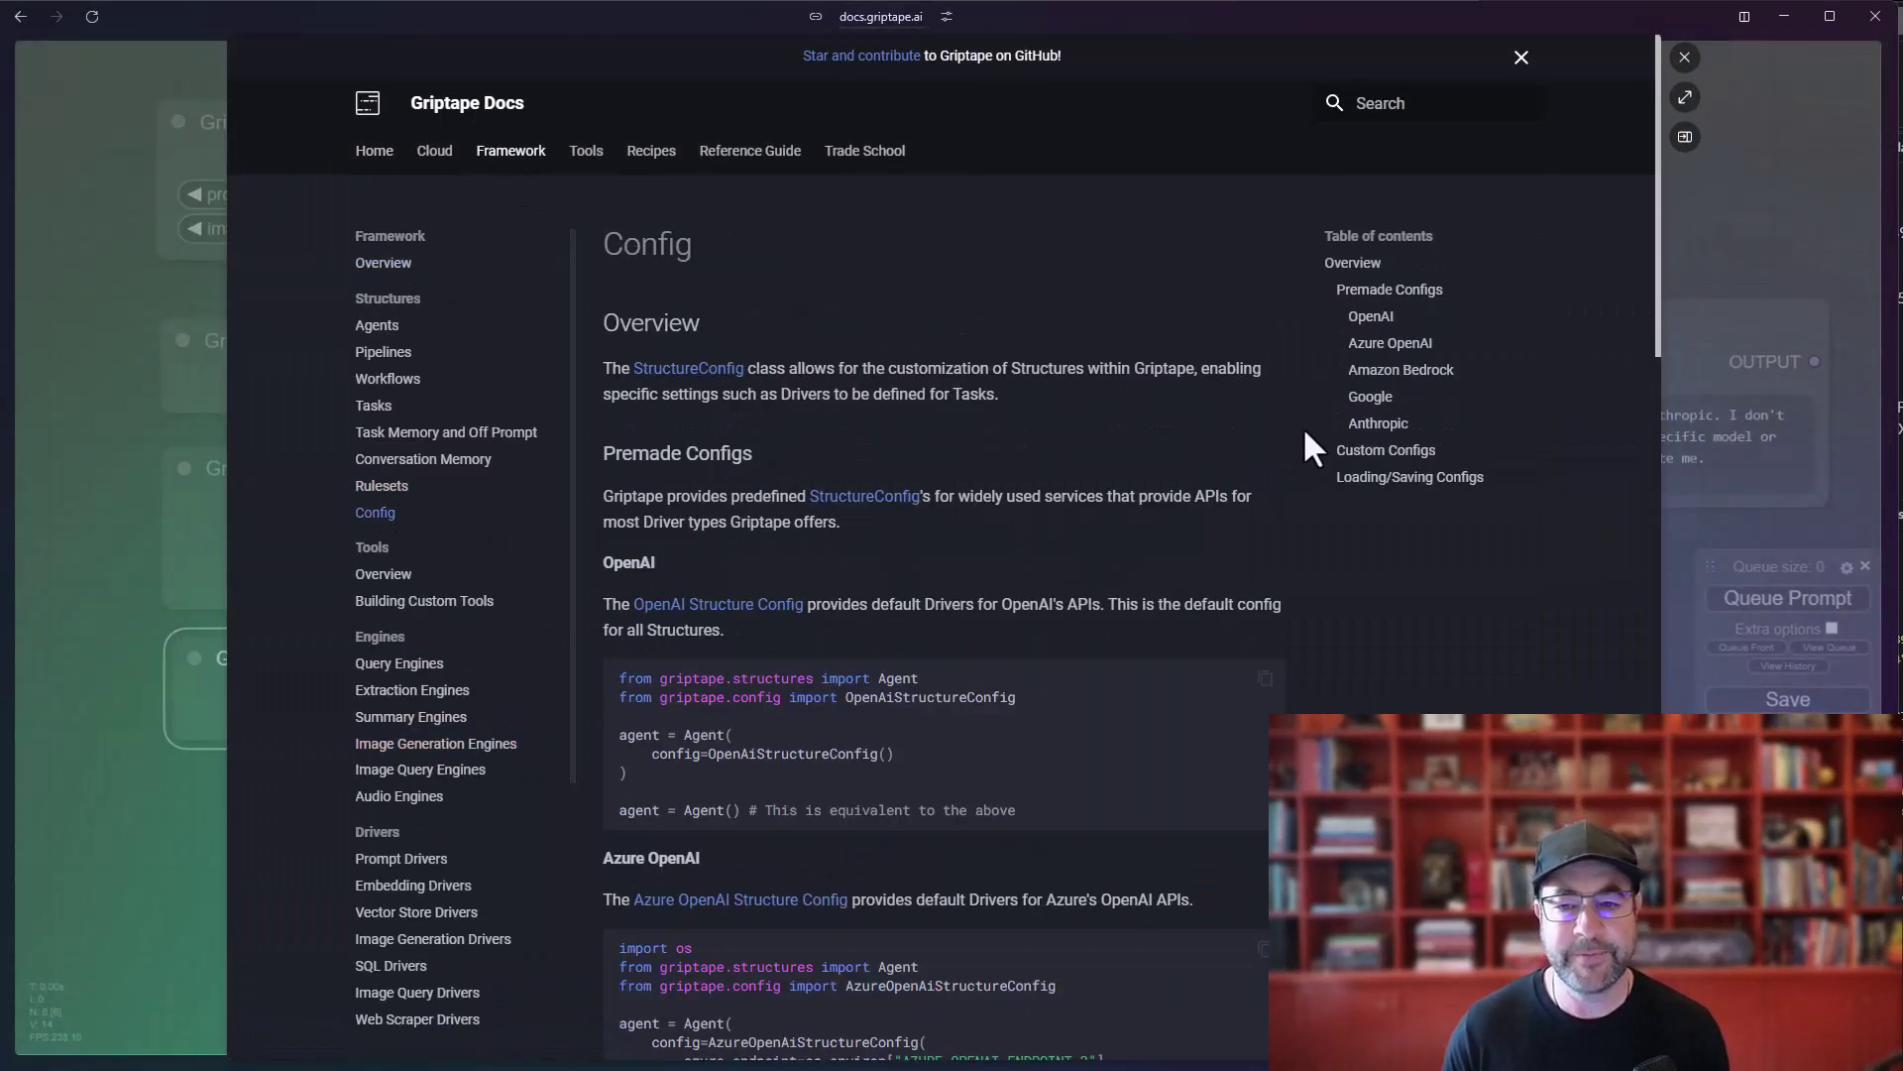
Step: Read the Anthropic config note that embeddings need the VoyageAiEmbeddingDriver
click(1380, 422)
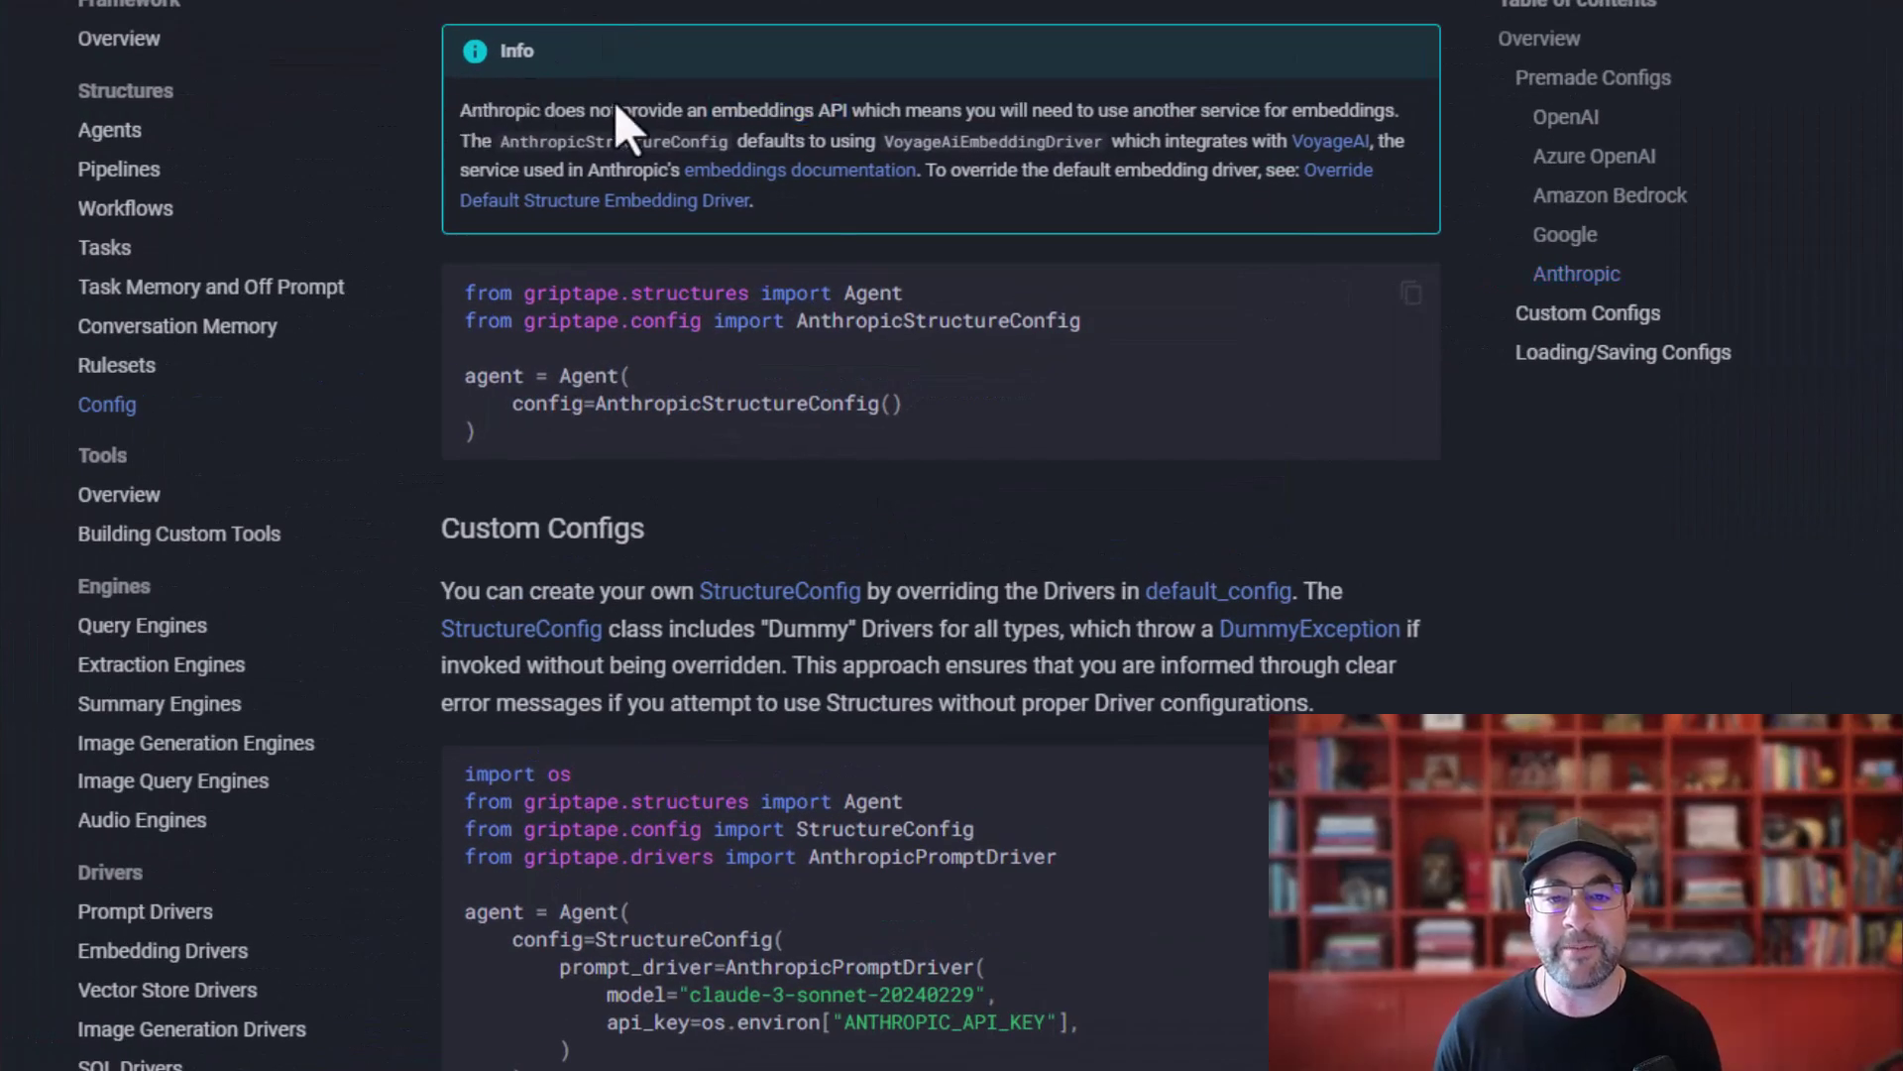
drag(712, 110, 876, 111)
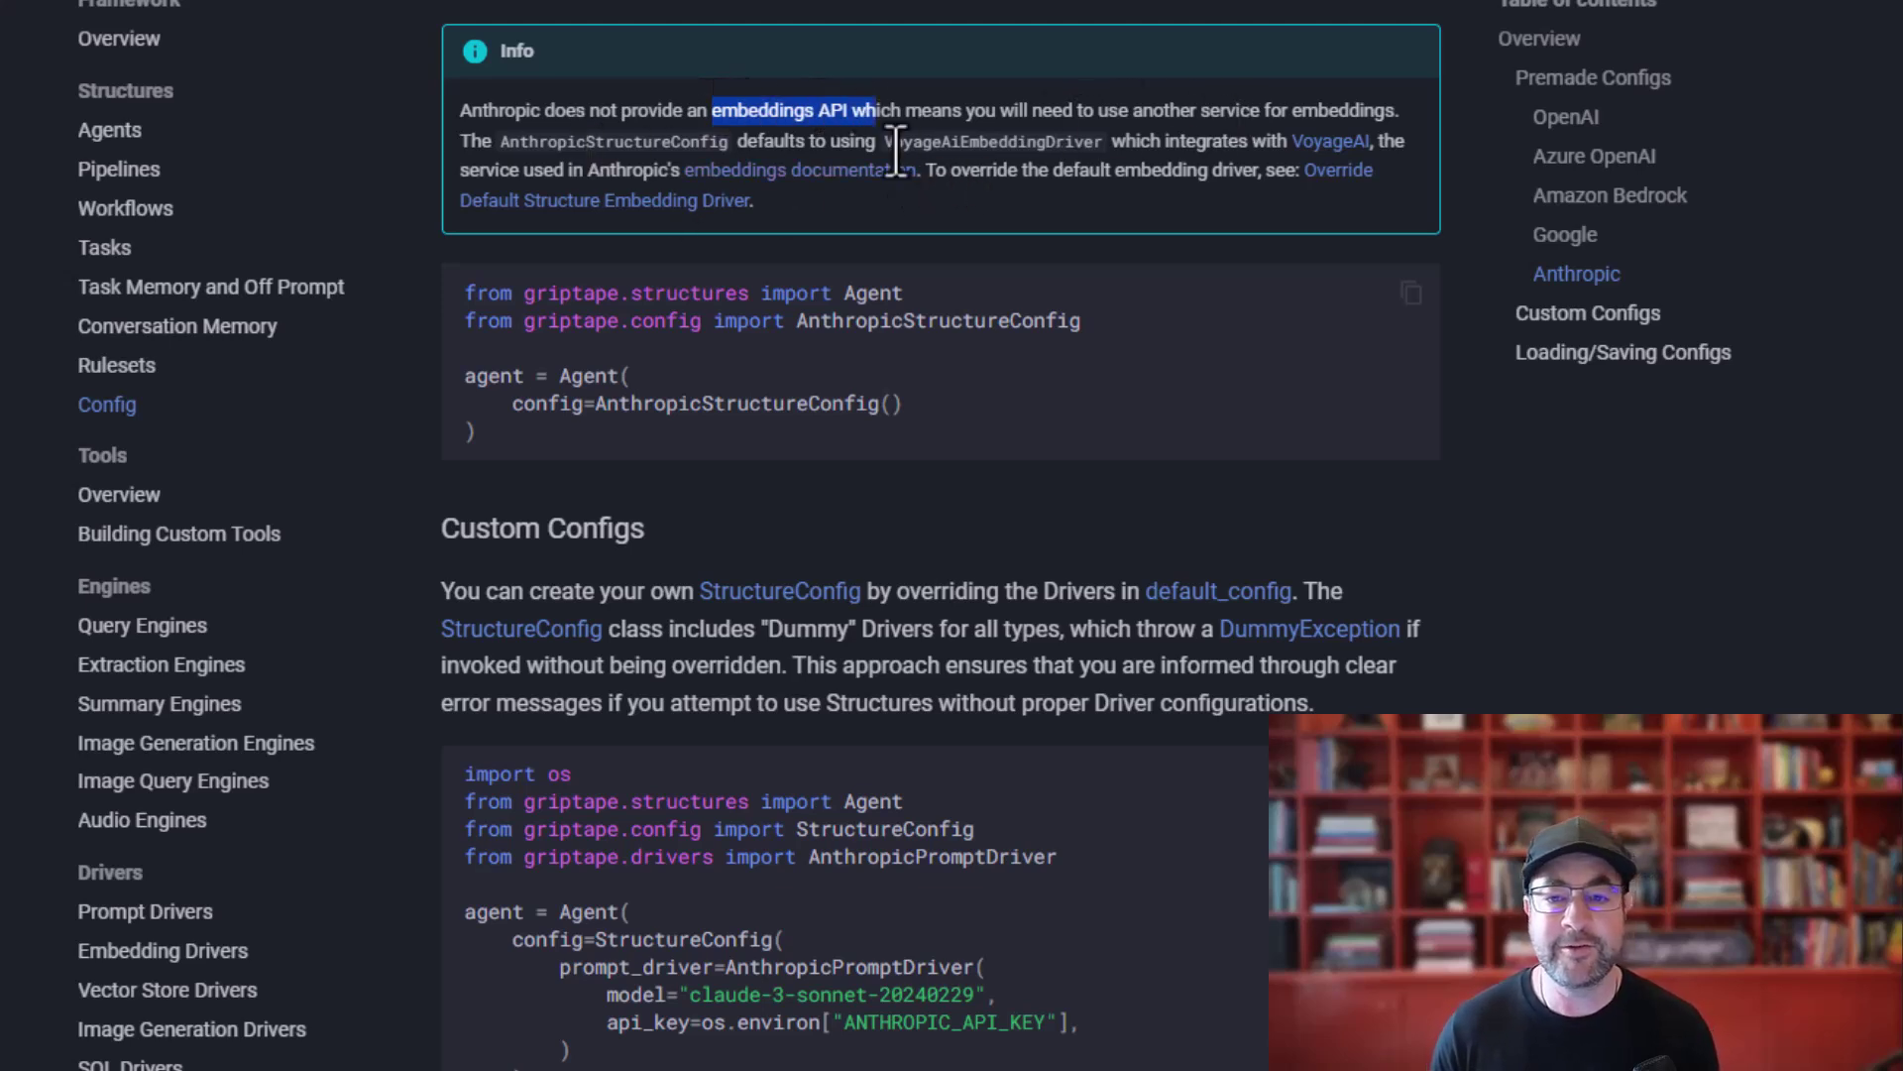
drag(882, 142, 1097, 149)
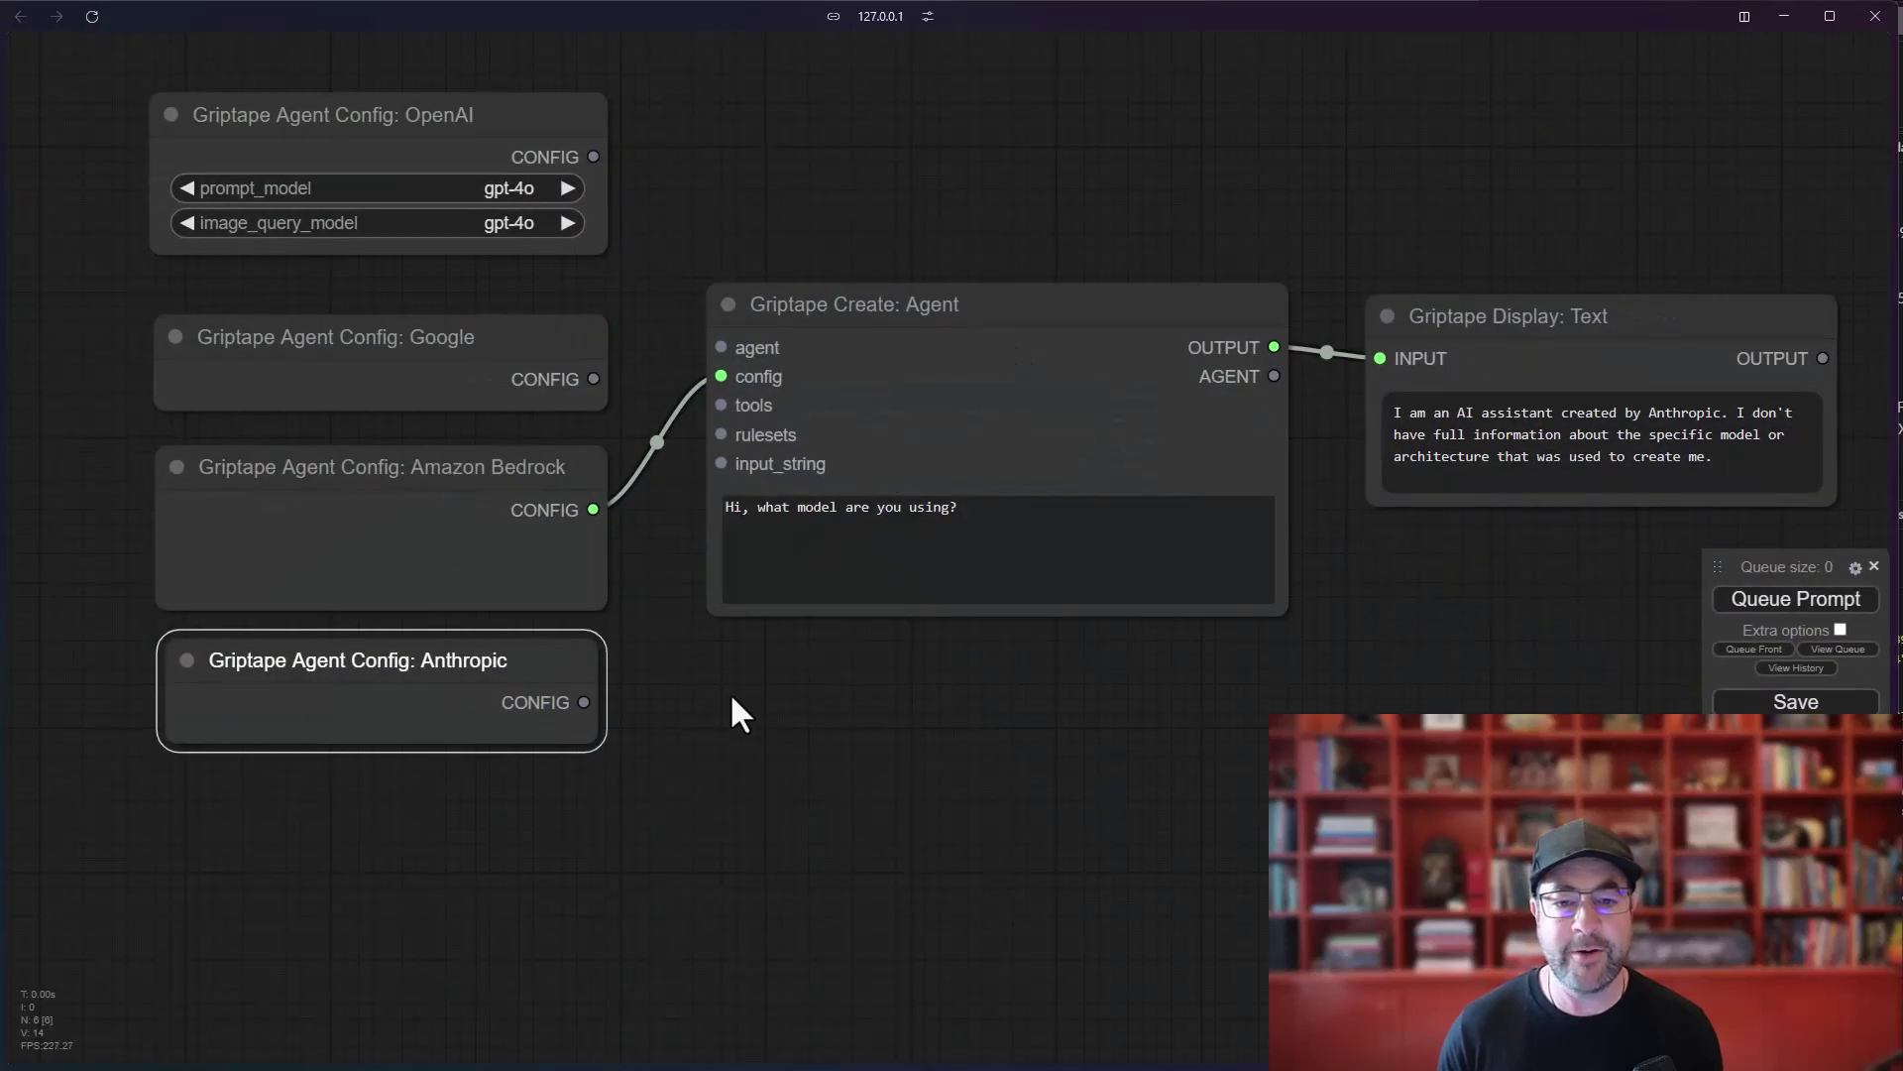
Step: Reopen the Griptape-ComfyUI README at VOYAGE_API_KEY's dash.voyageai.com link
right_click(730, 696)
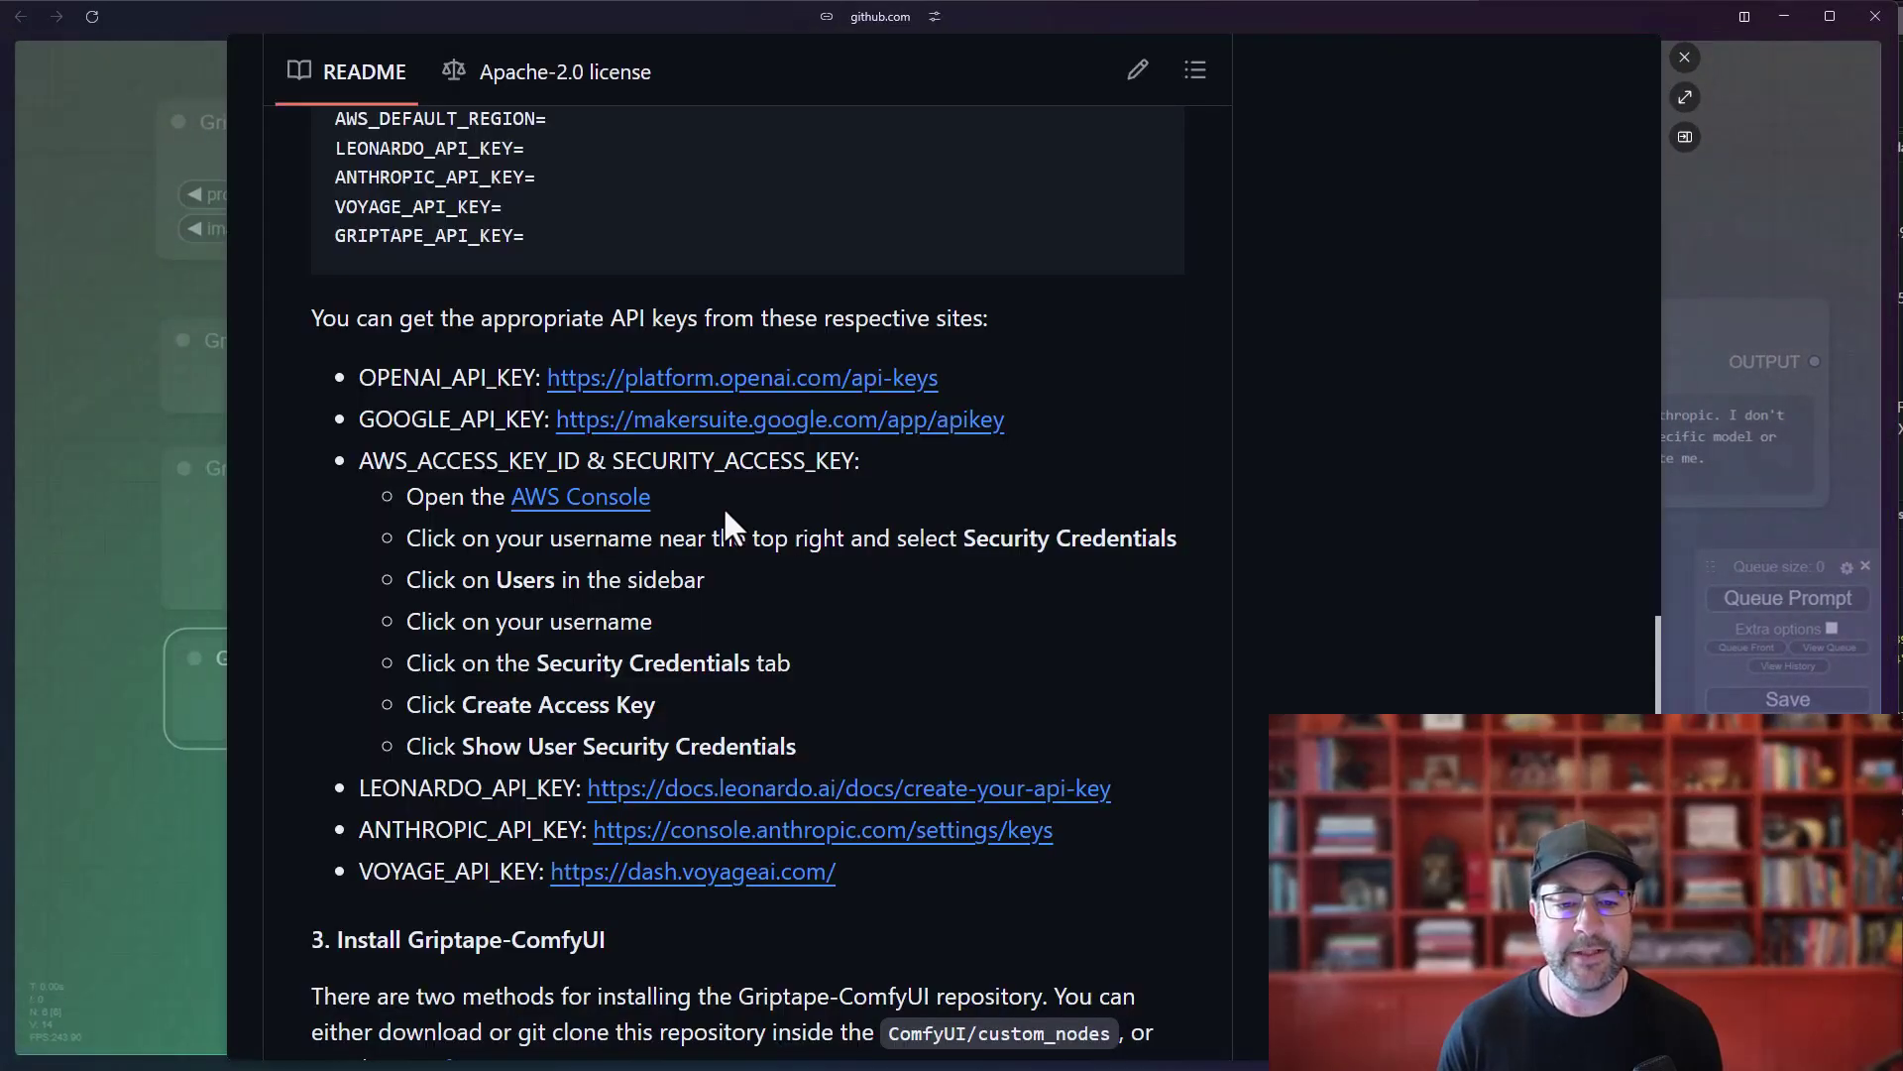
scroll(724, 506, down, 4)
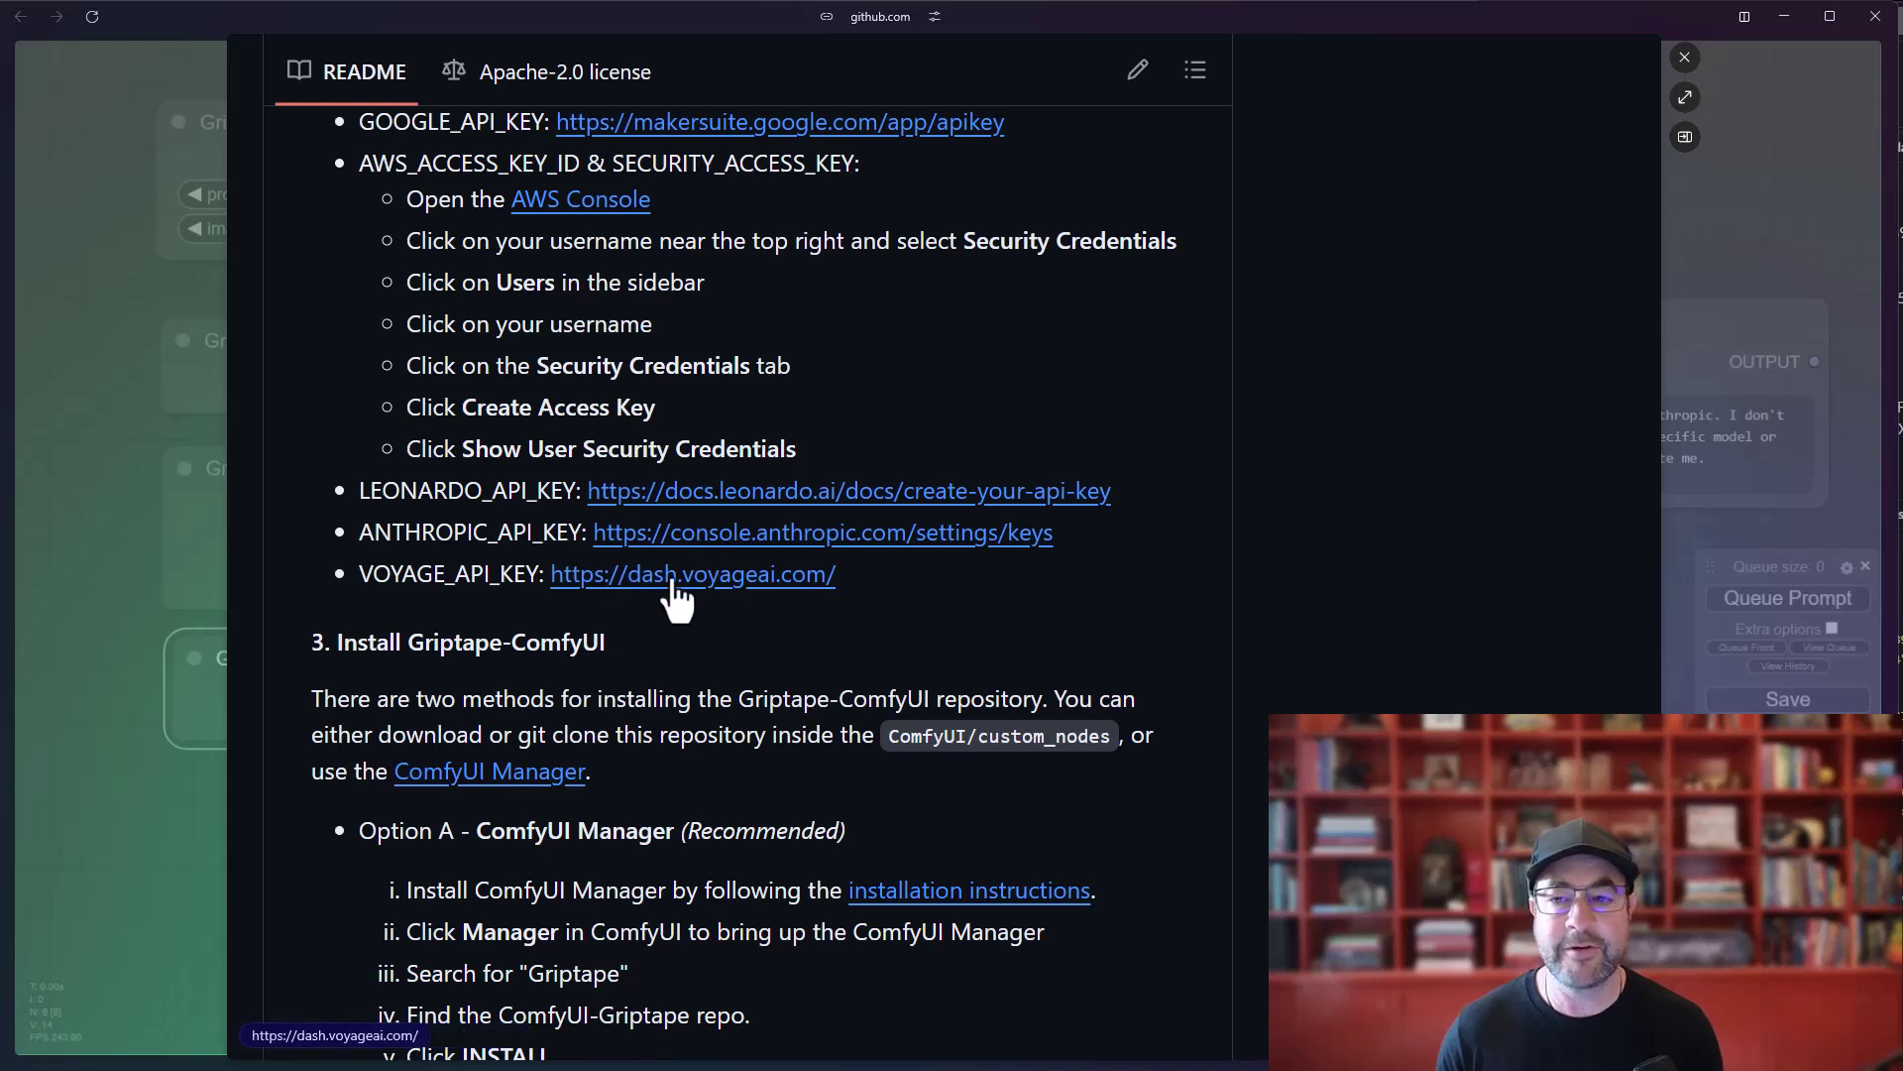
Step: Connect the Anthropic config to the agent's config input and run it for Claude's reply
click(1683, 58)
drag(584, 702, 720, 377)
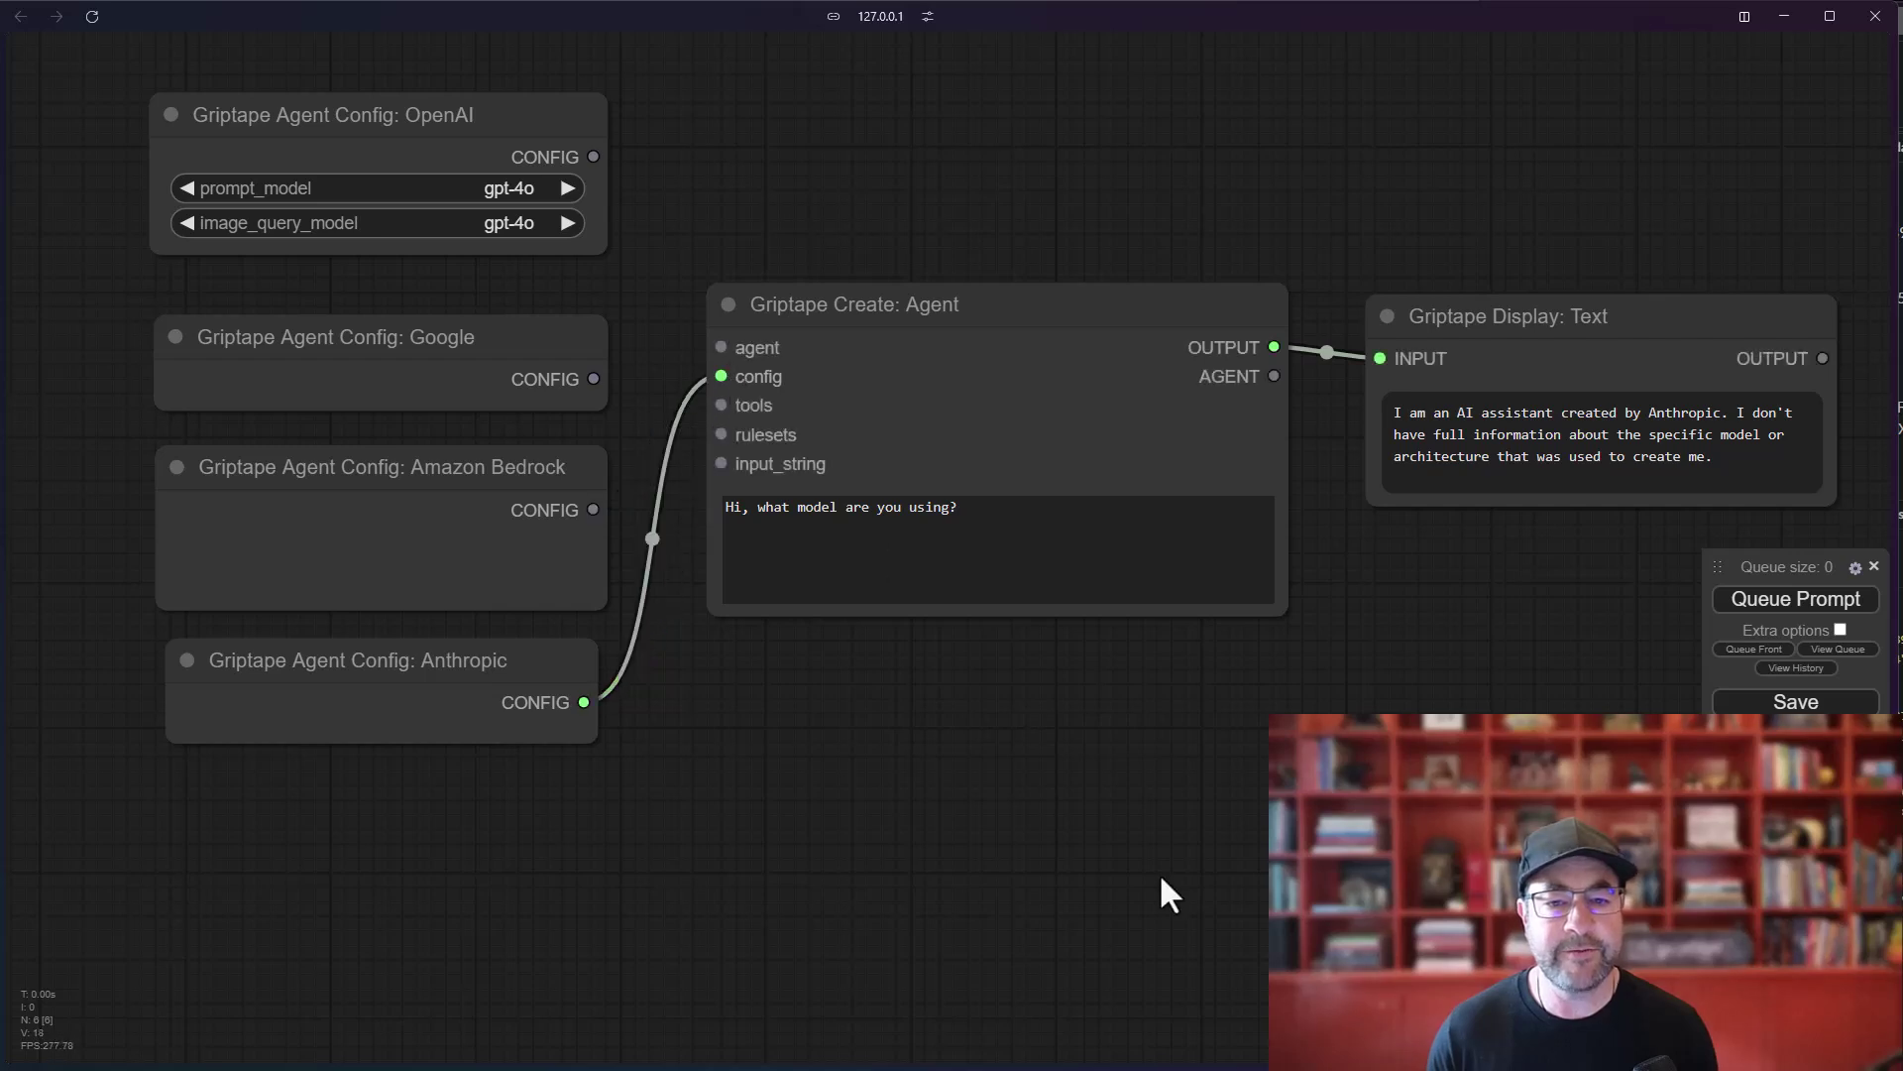
click(1785, 600)
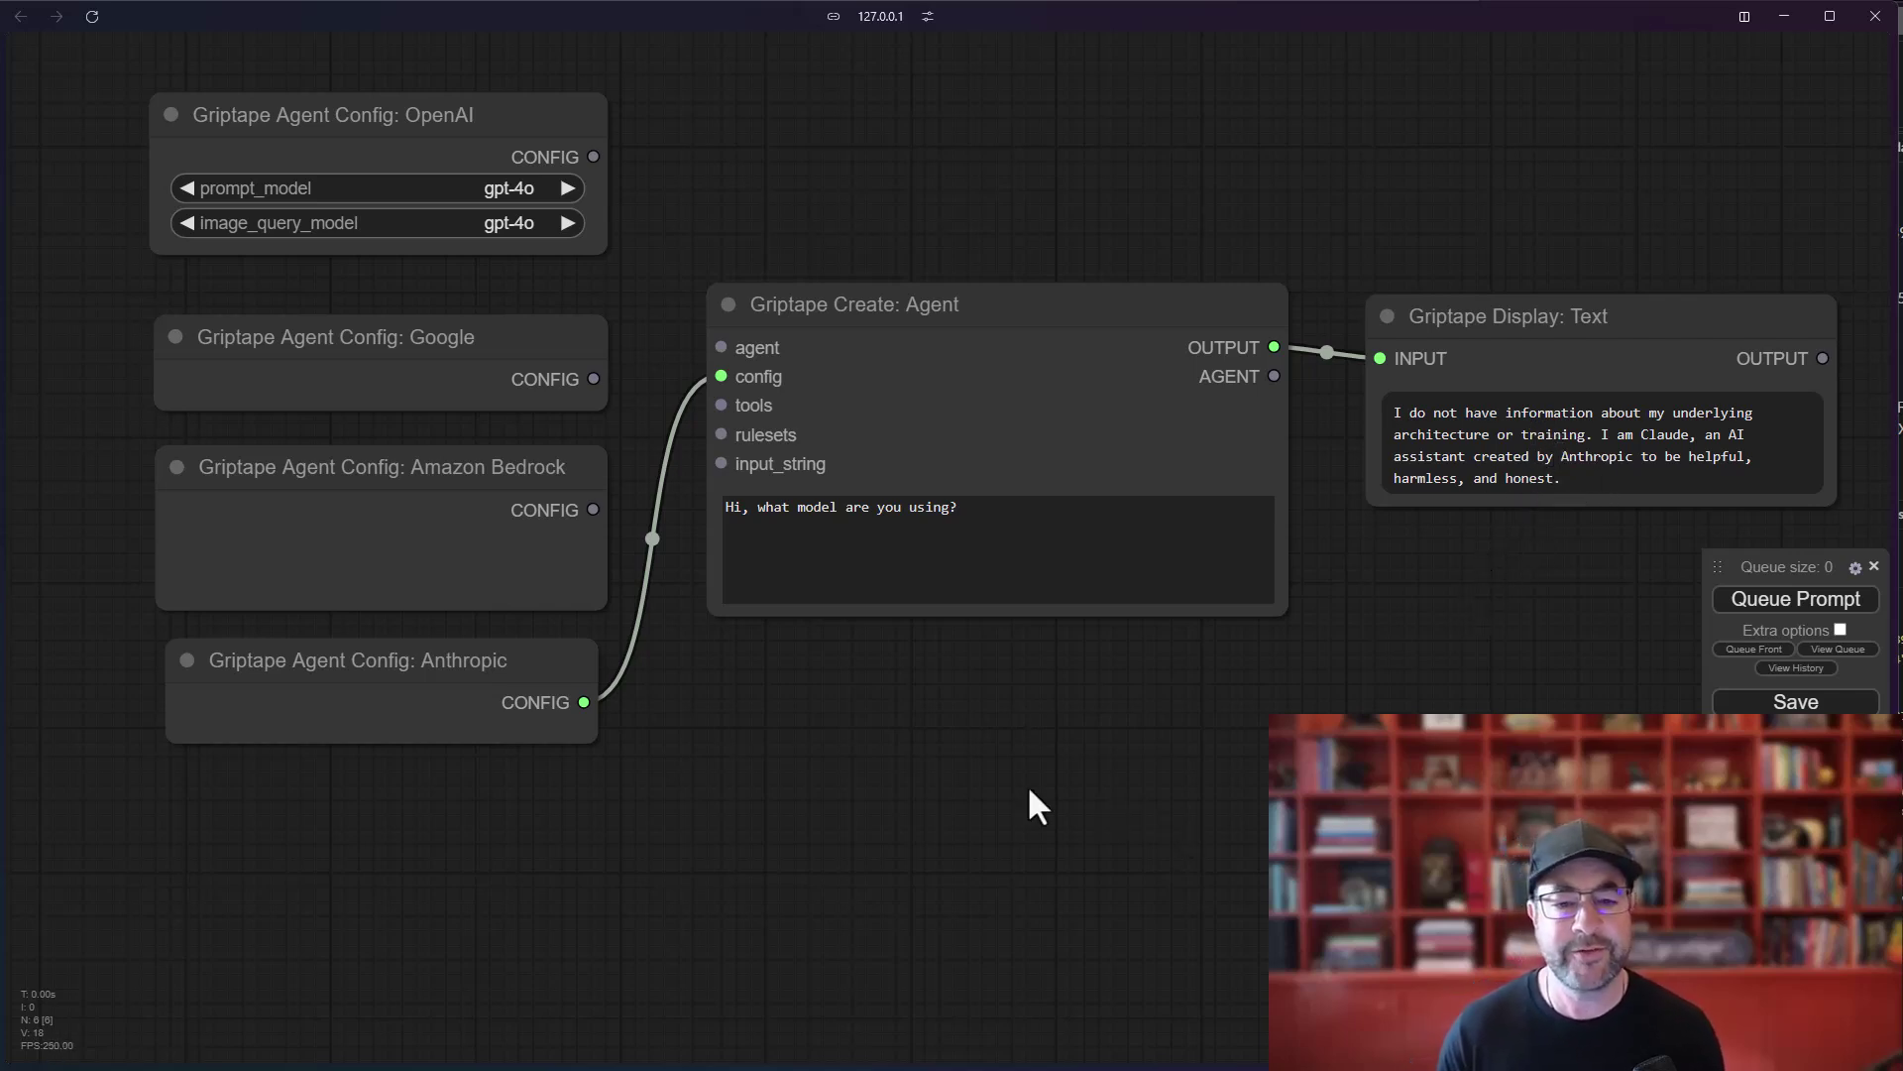
Step: Add a Griptape Create: Text node with the prompt 'What model are you using and what is the benefit?'
click(538, 330)
scroll(1029, 654, down, 3)
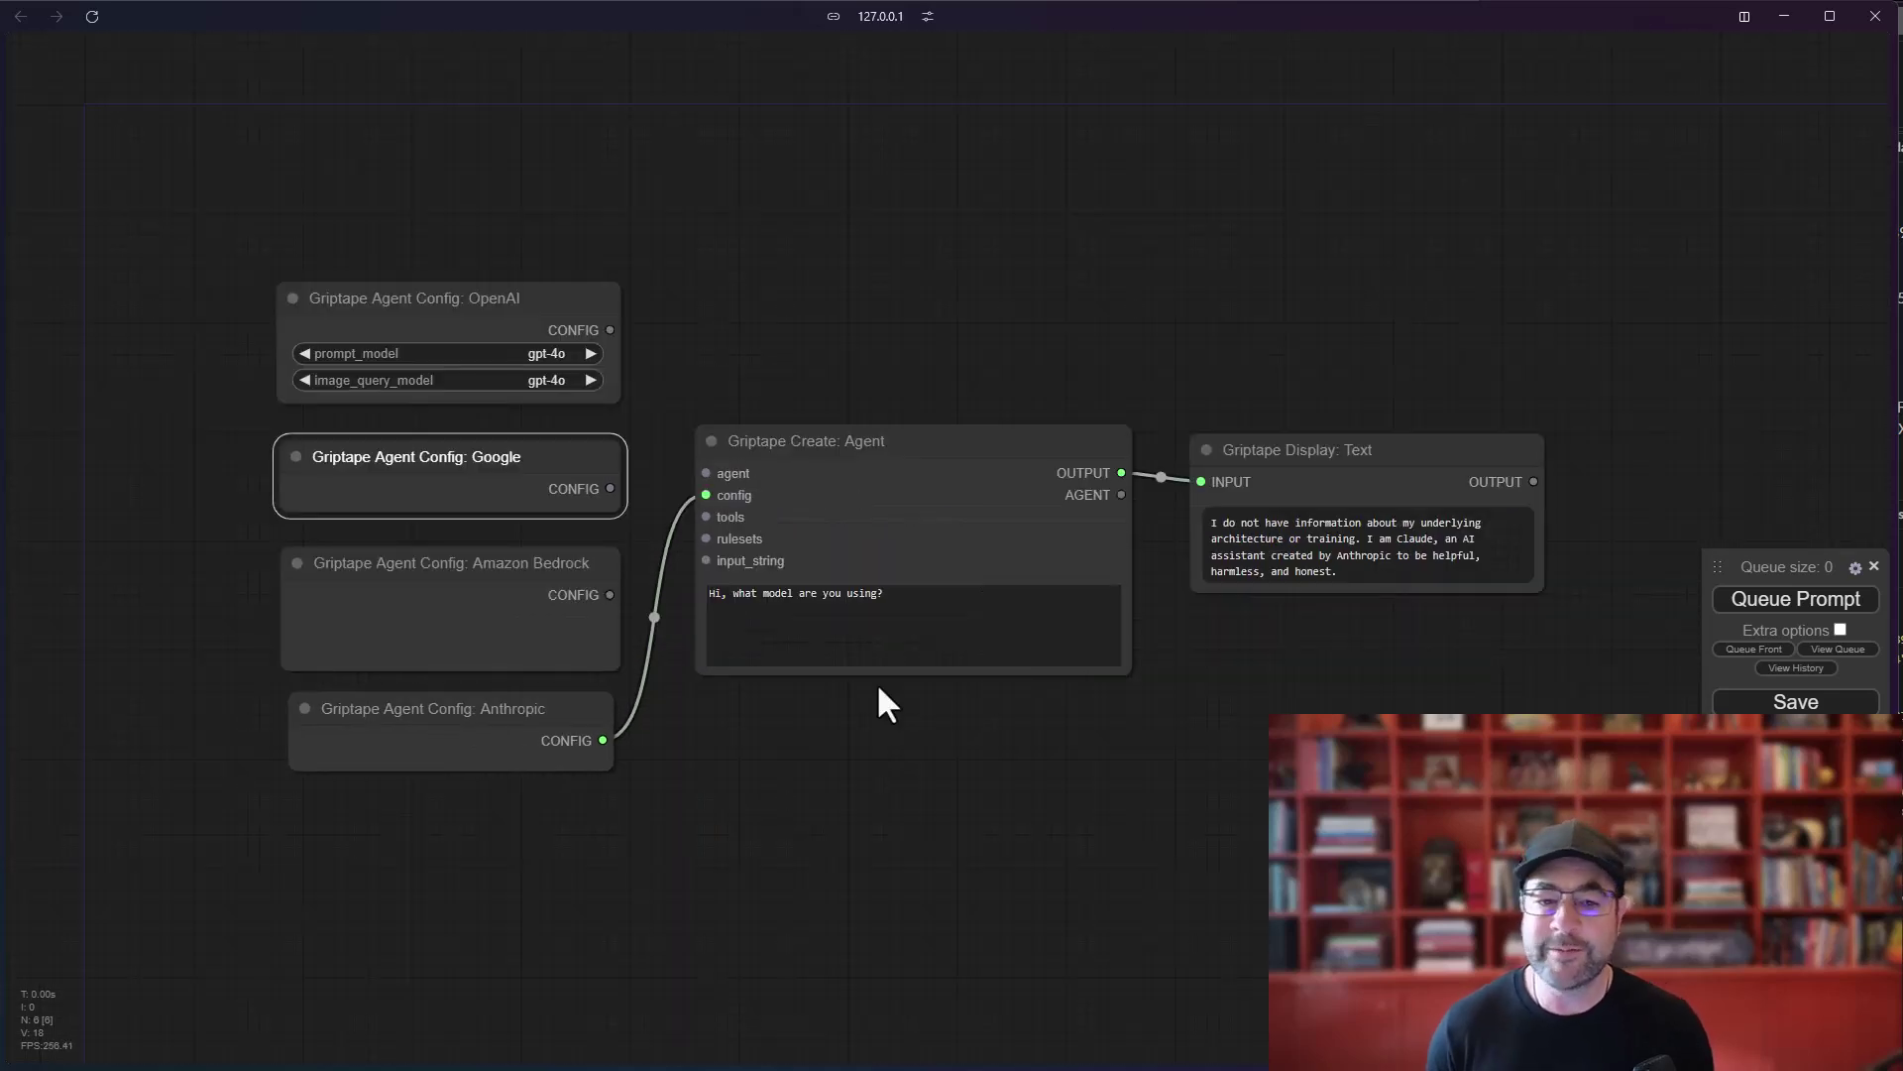
click(601, 906)
right_click(738, 744)
click(764, 739)
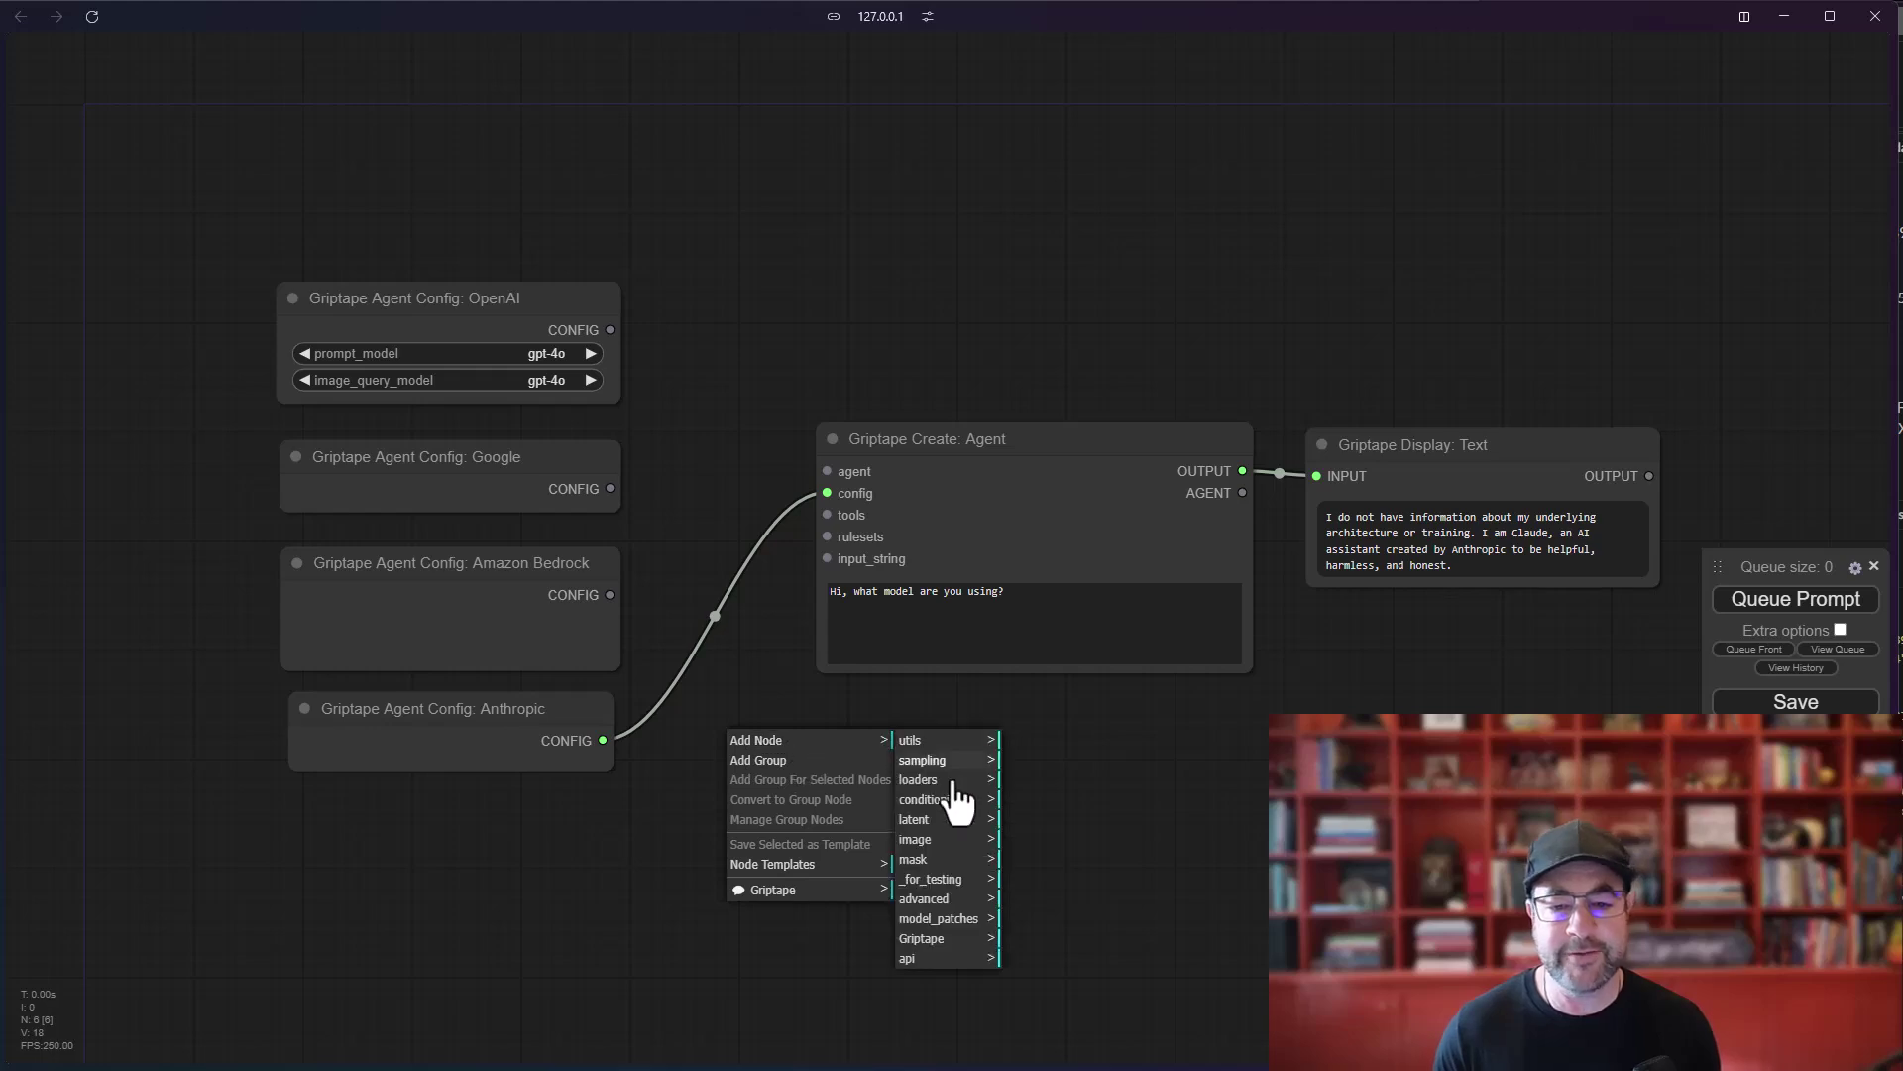
click(917, 938)
click(1110, 739)
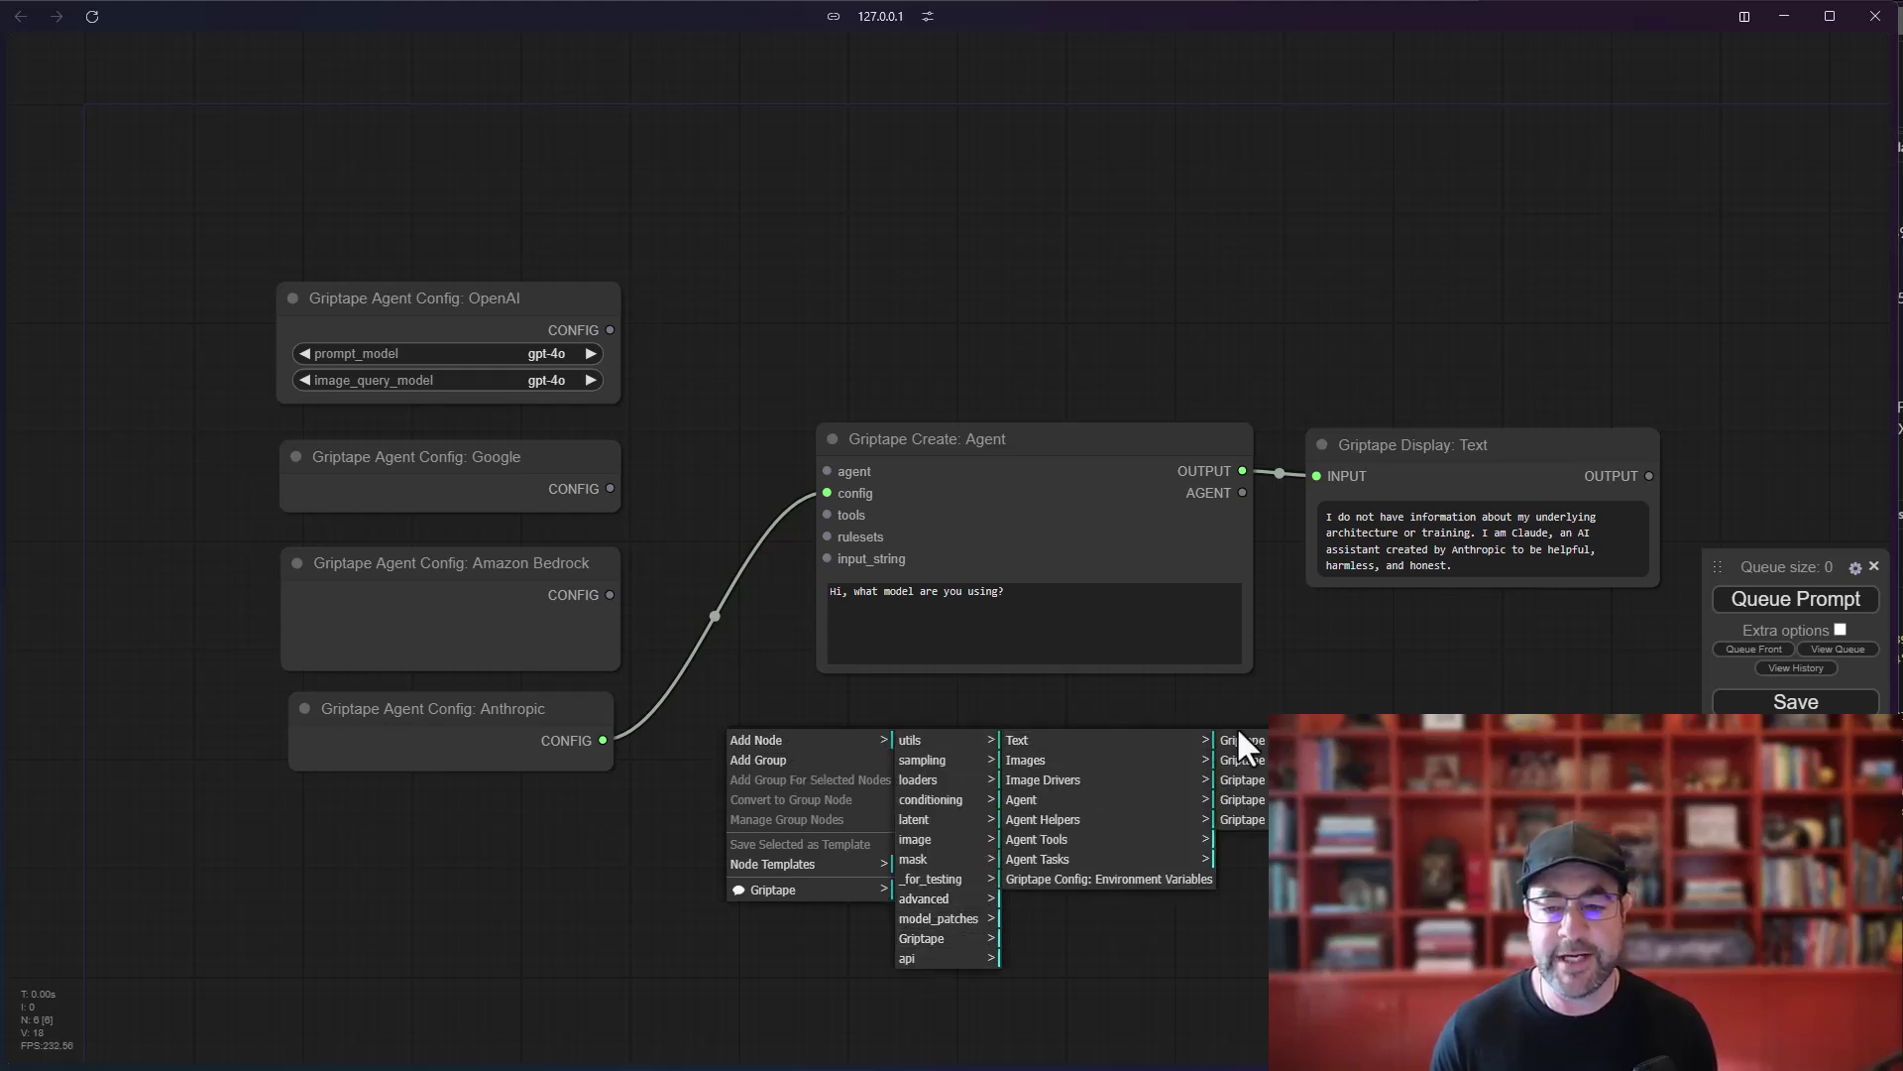
click(1241, 742)
click(793, 815)
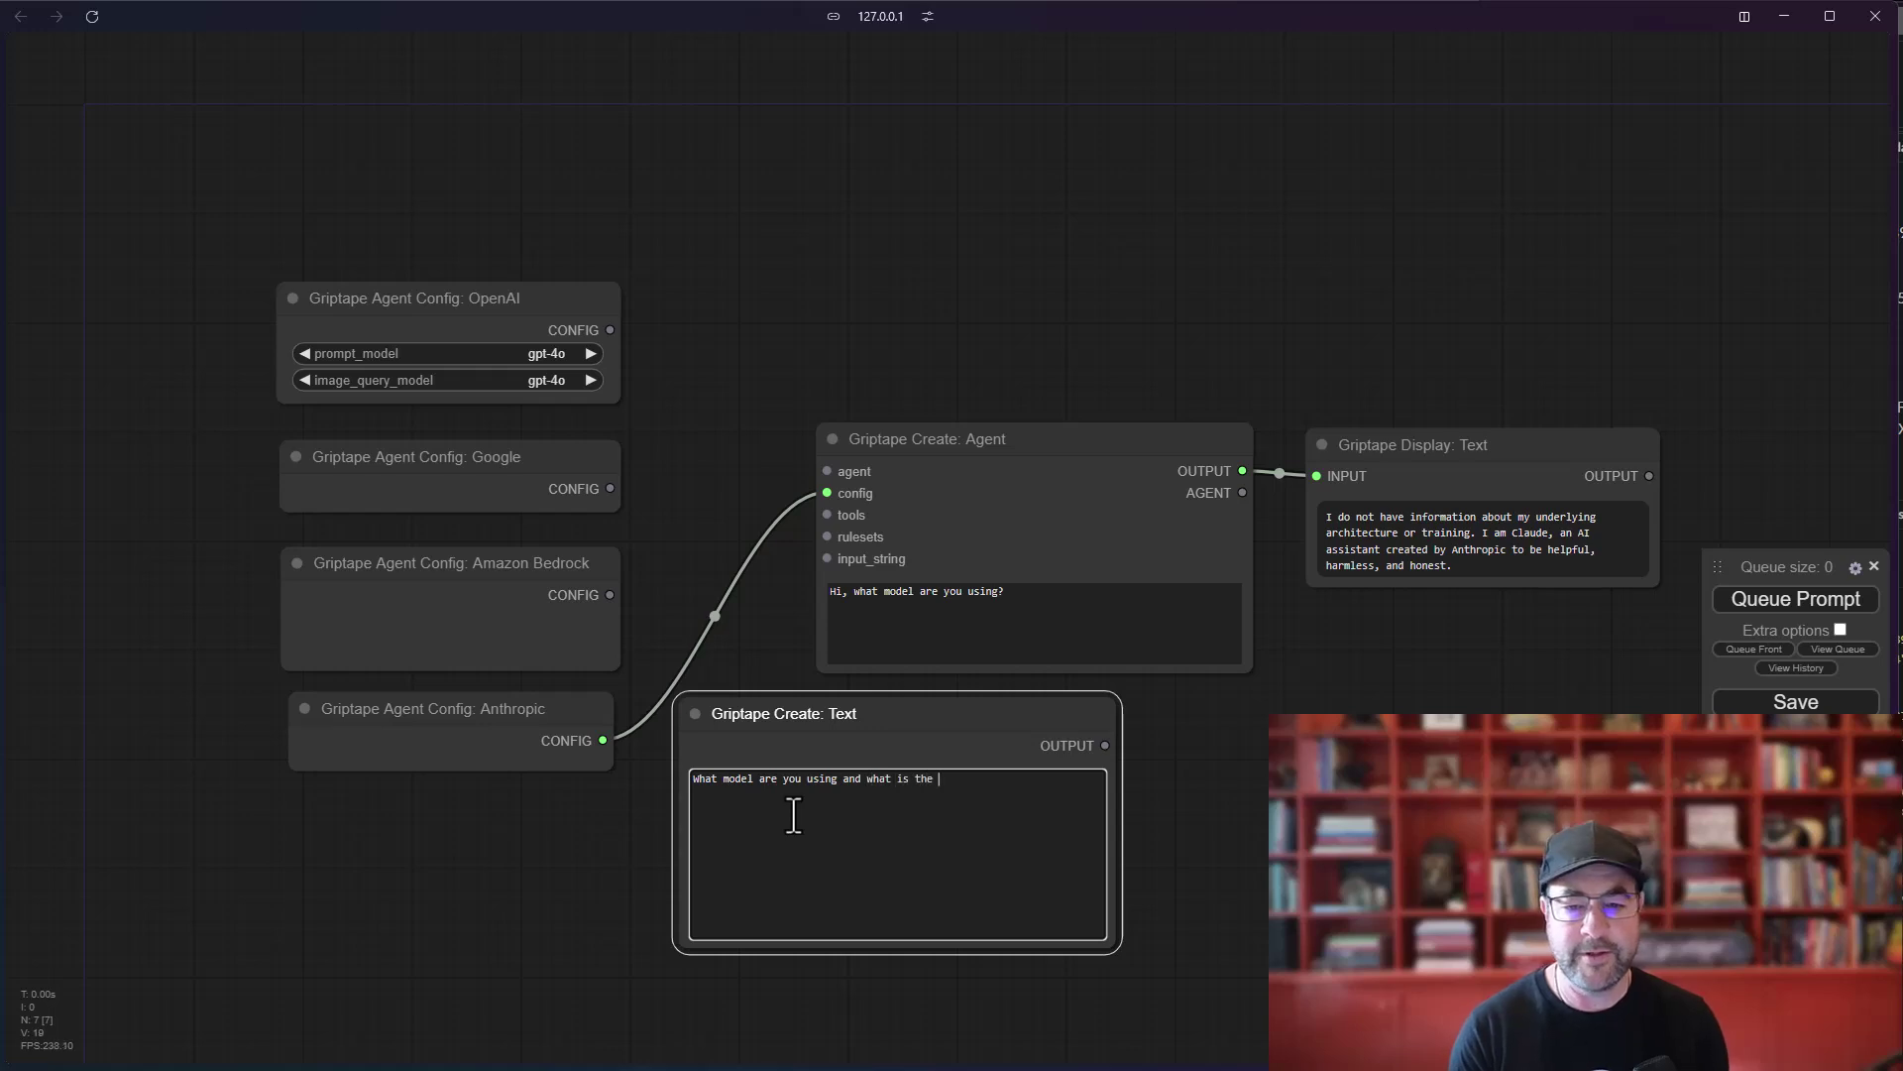
text(fit?)
click(1115, 926)
Step: Shrink the Create: Text node and move the Create: Agent and Display: Text nodes up
drag(1125, 959, 1031, 833)
click(1043, 436)
drag(1042, 436, 1020, 302)
drag(1465, 431, 1460, 297)
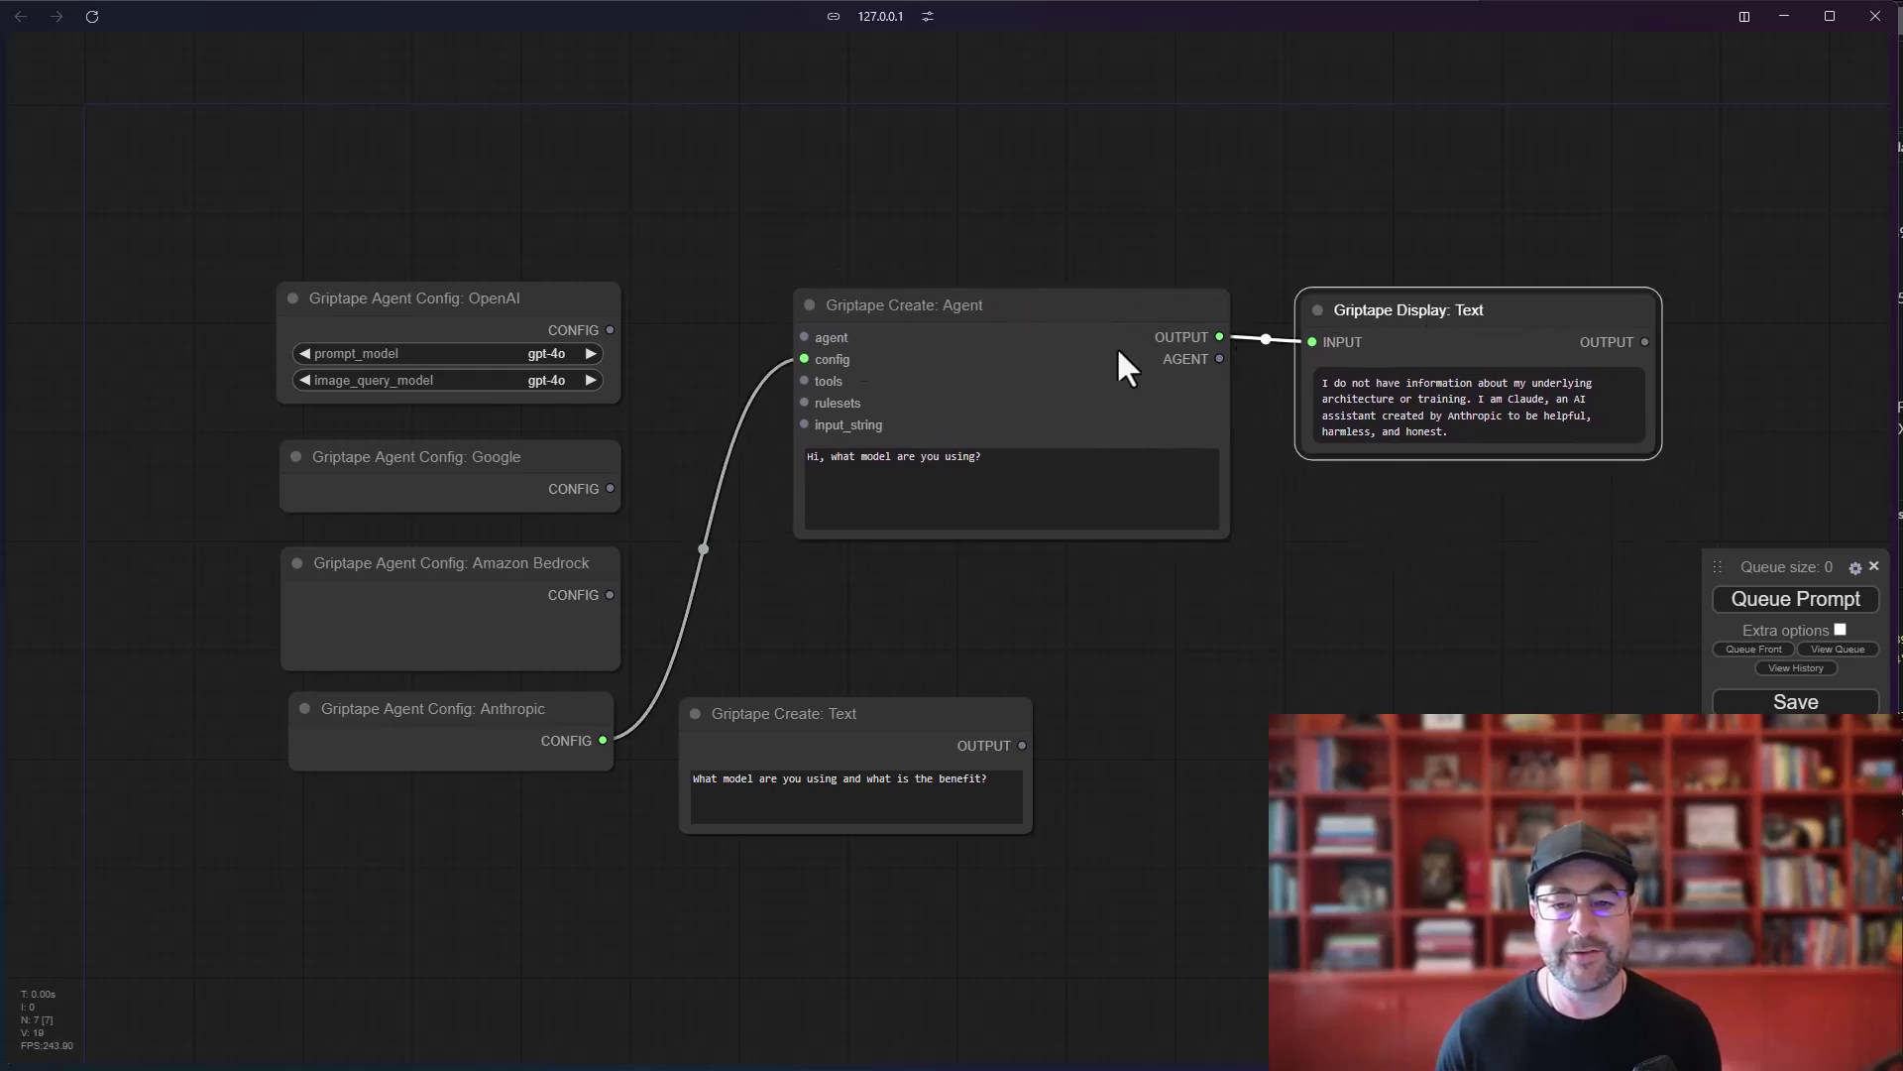
drag(182, 210, 186, 217)
Step: Feed the Create Text output into the OpenAI agent's input_string and clear its own prompt text
drag(536, 306, 808, 365)
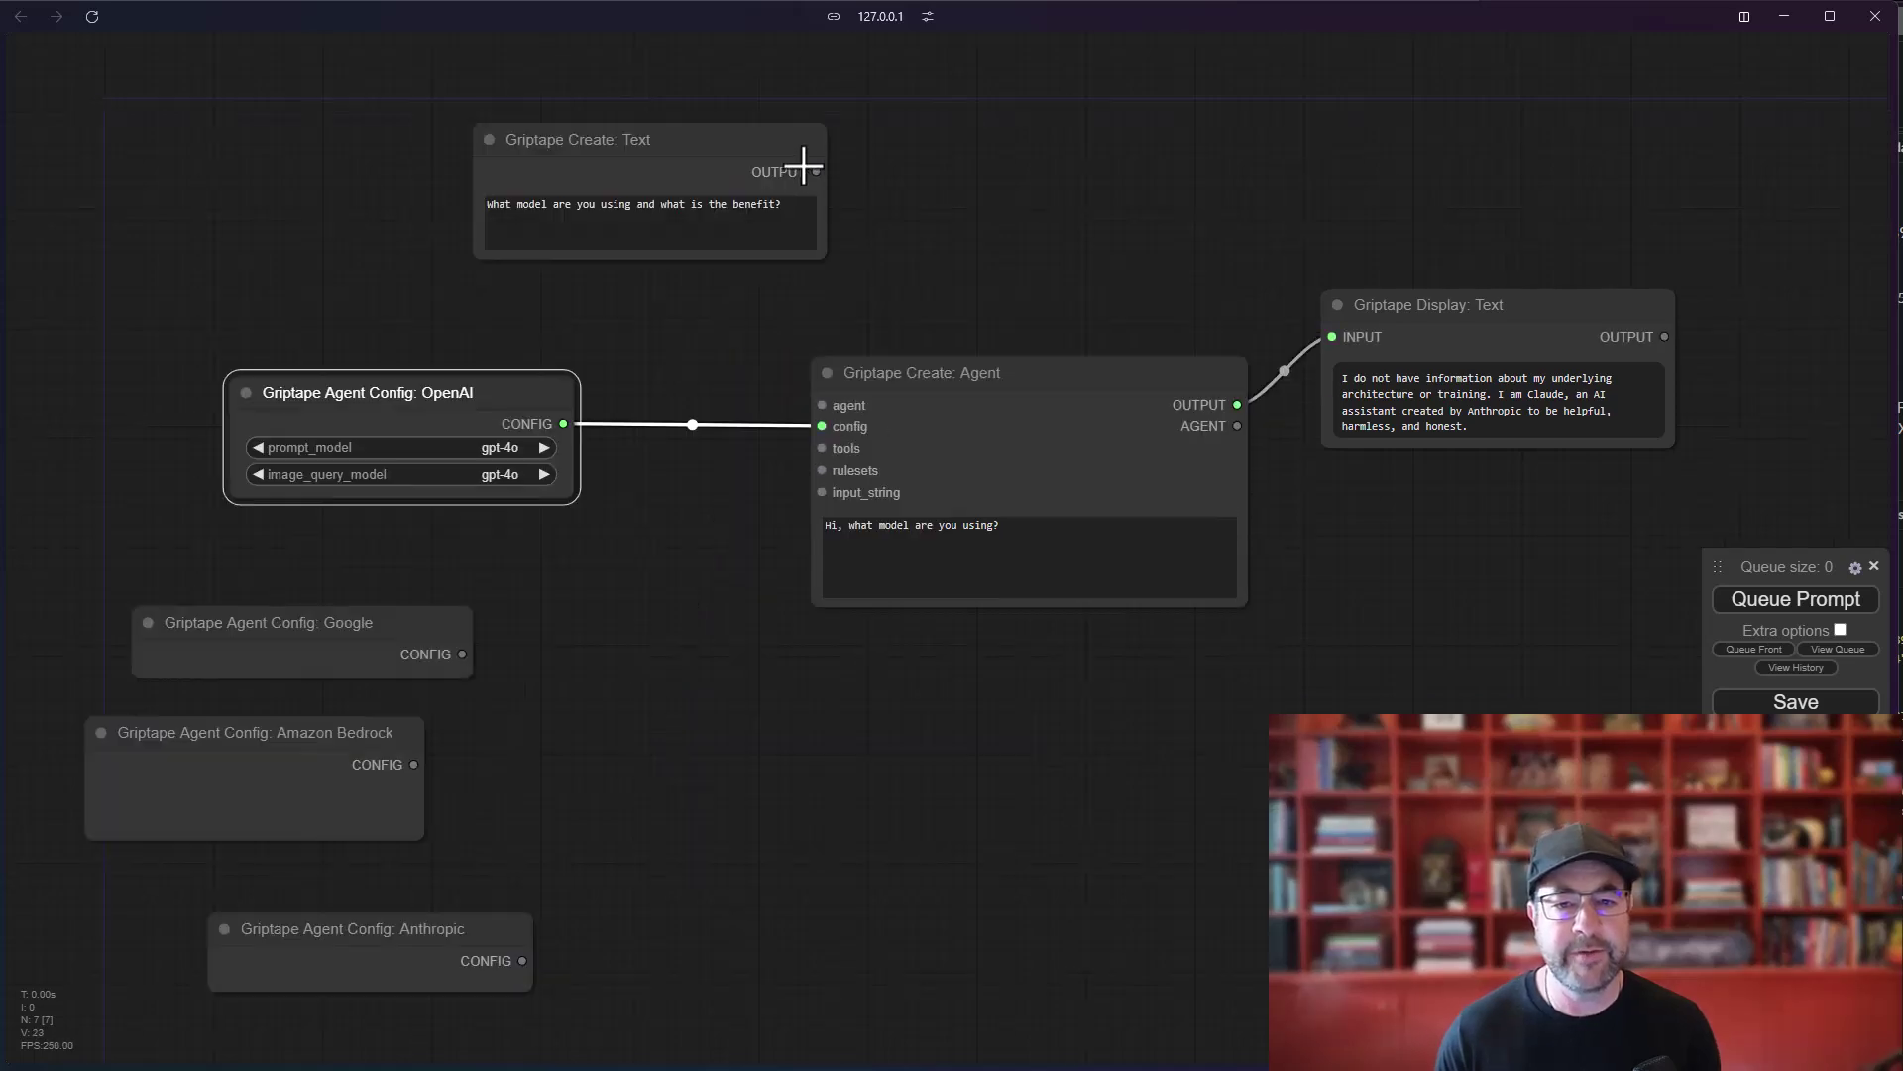
drag(803, 164, 822, 491)
triple_click(905, 527)
key(BackSpace)
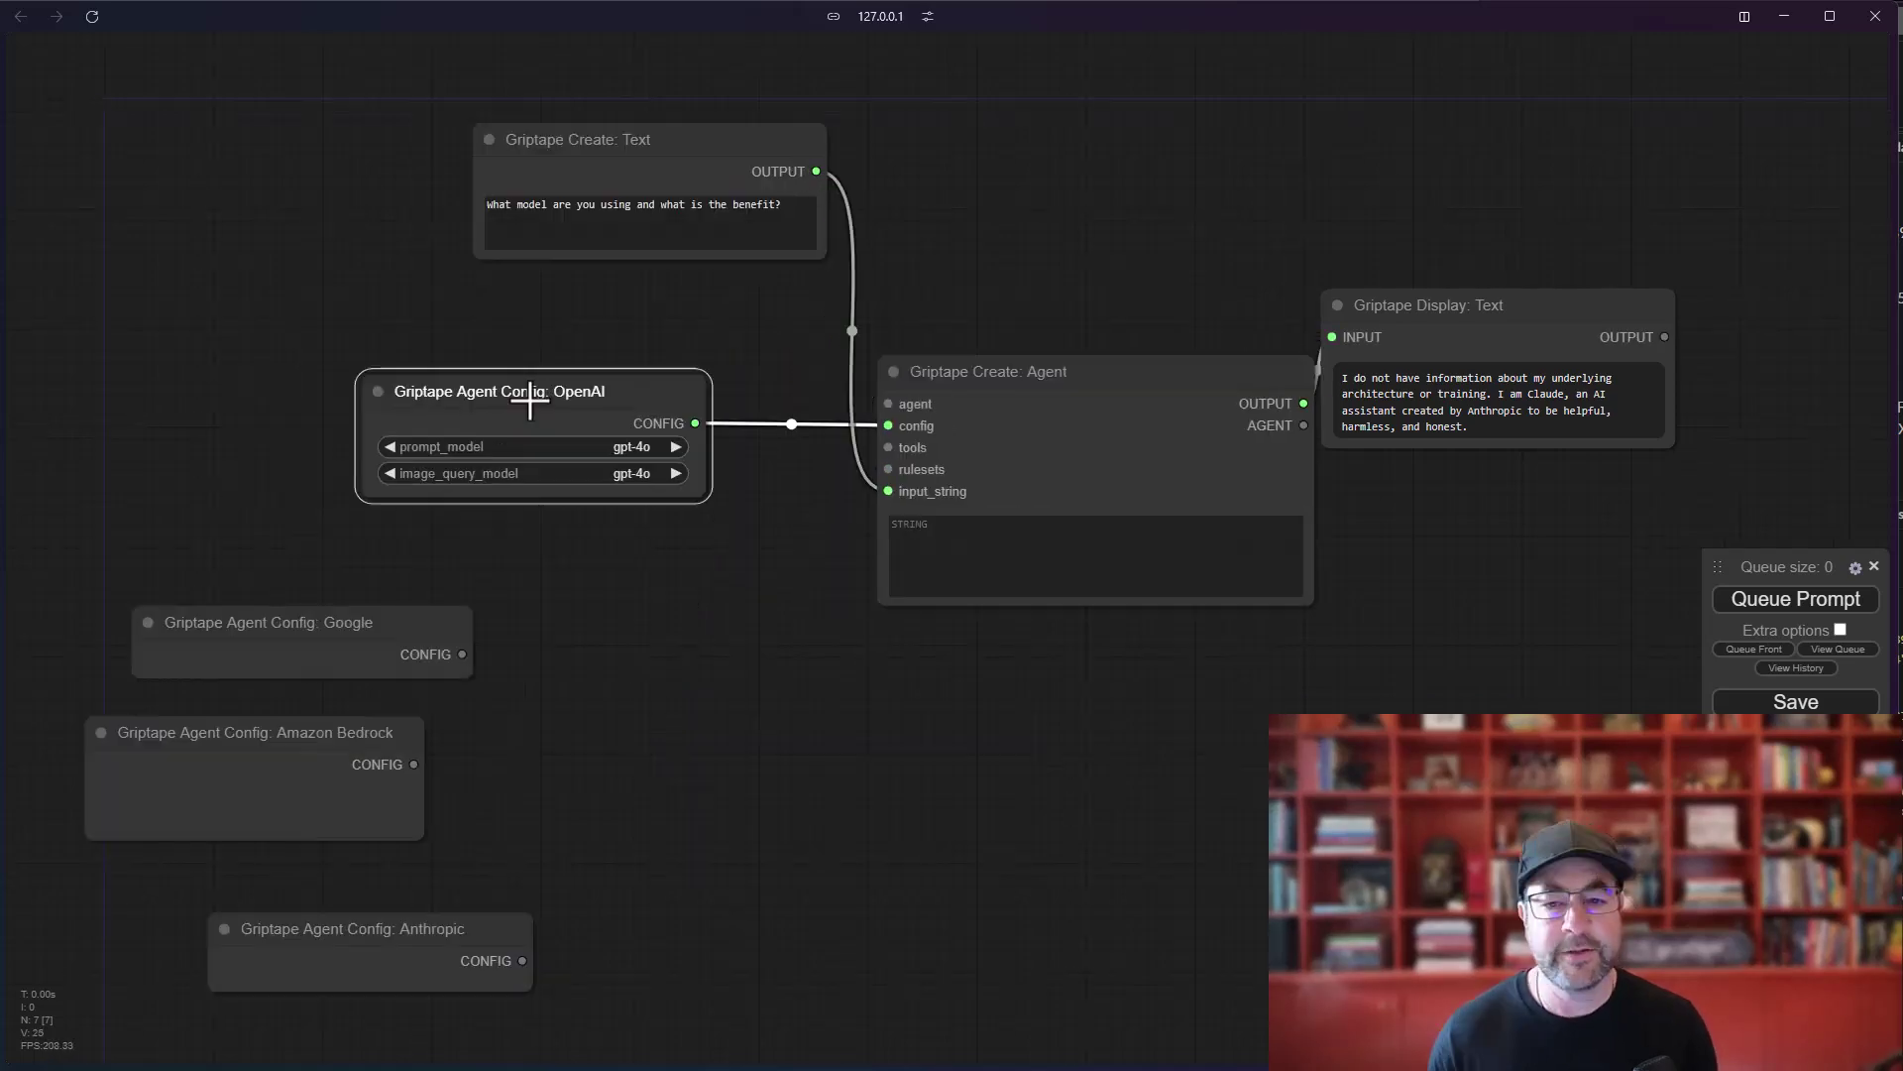
drag(531, 395, 600, 406)
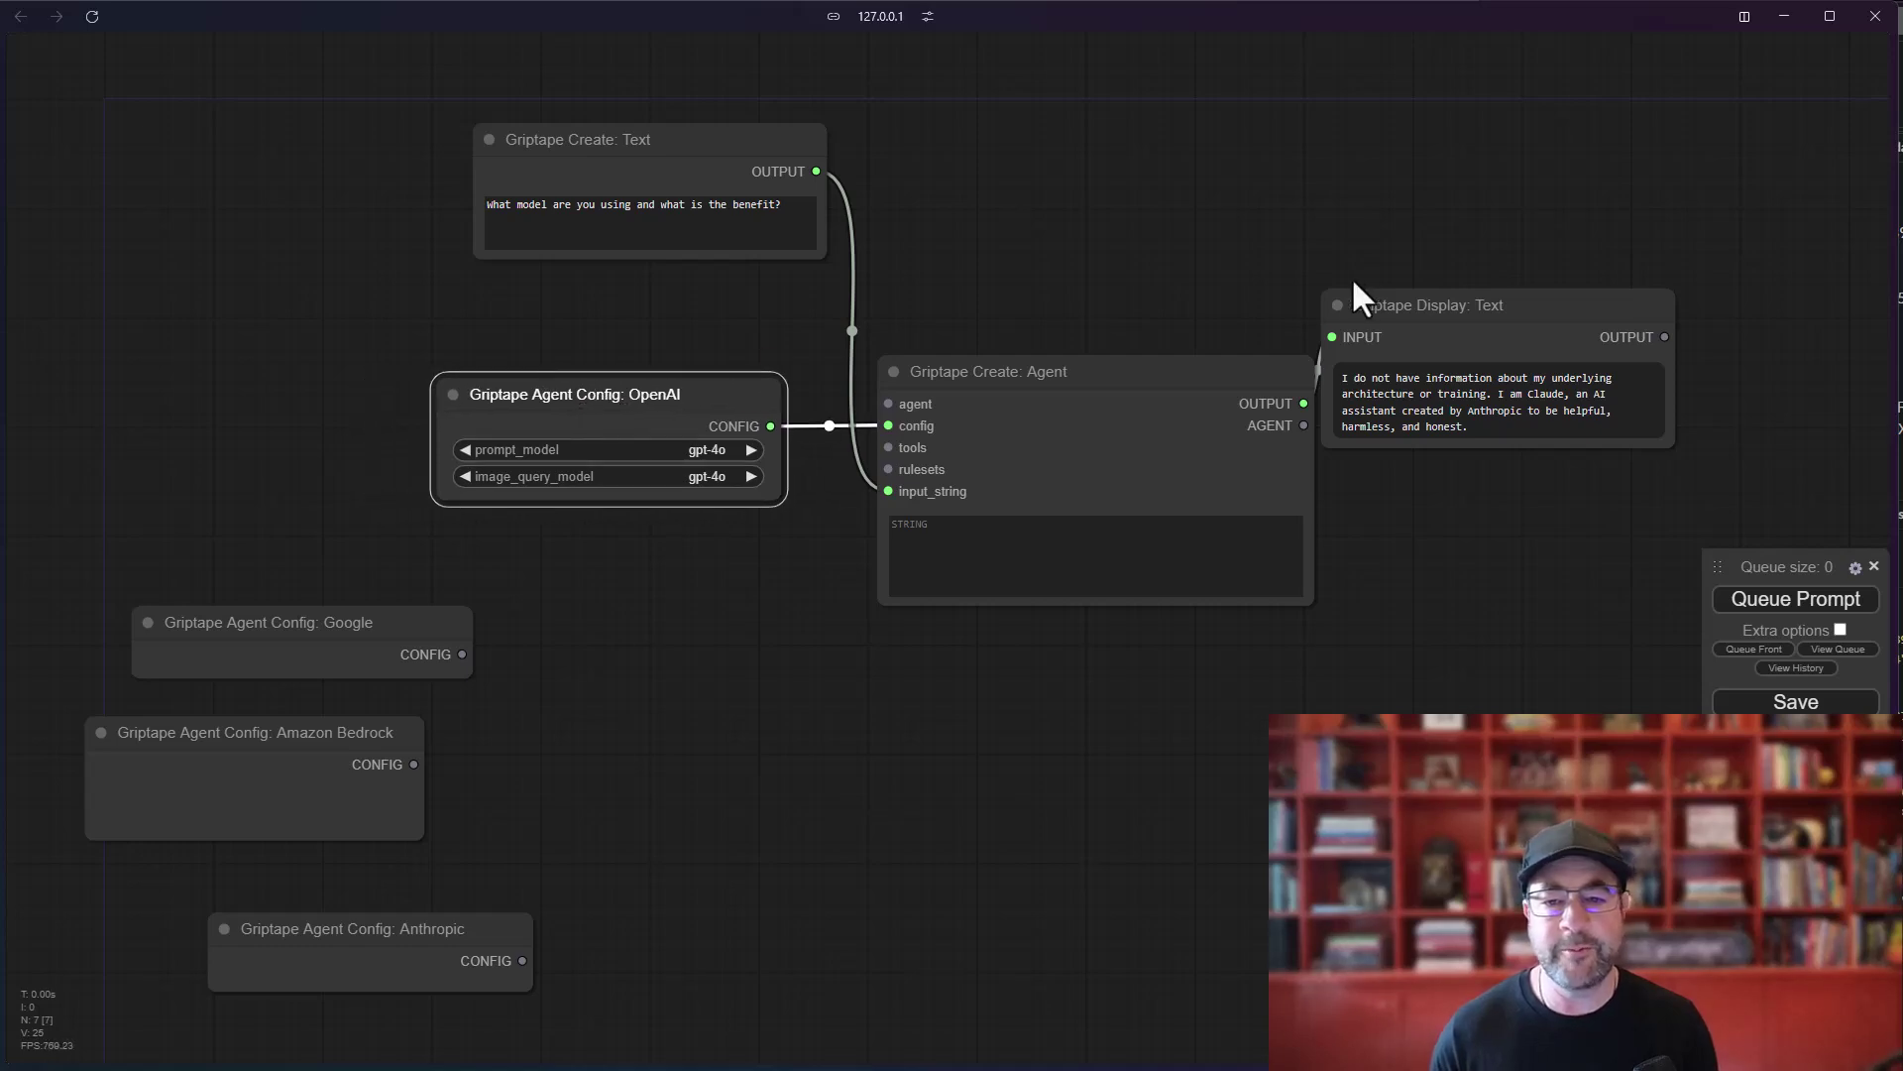
drag(1406, 297, 1442, 369)
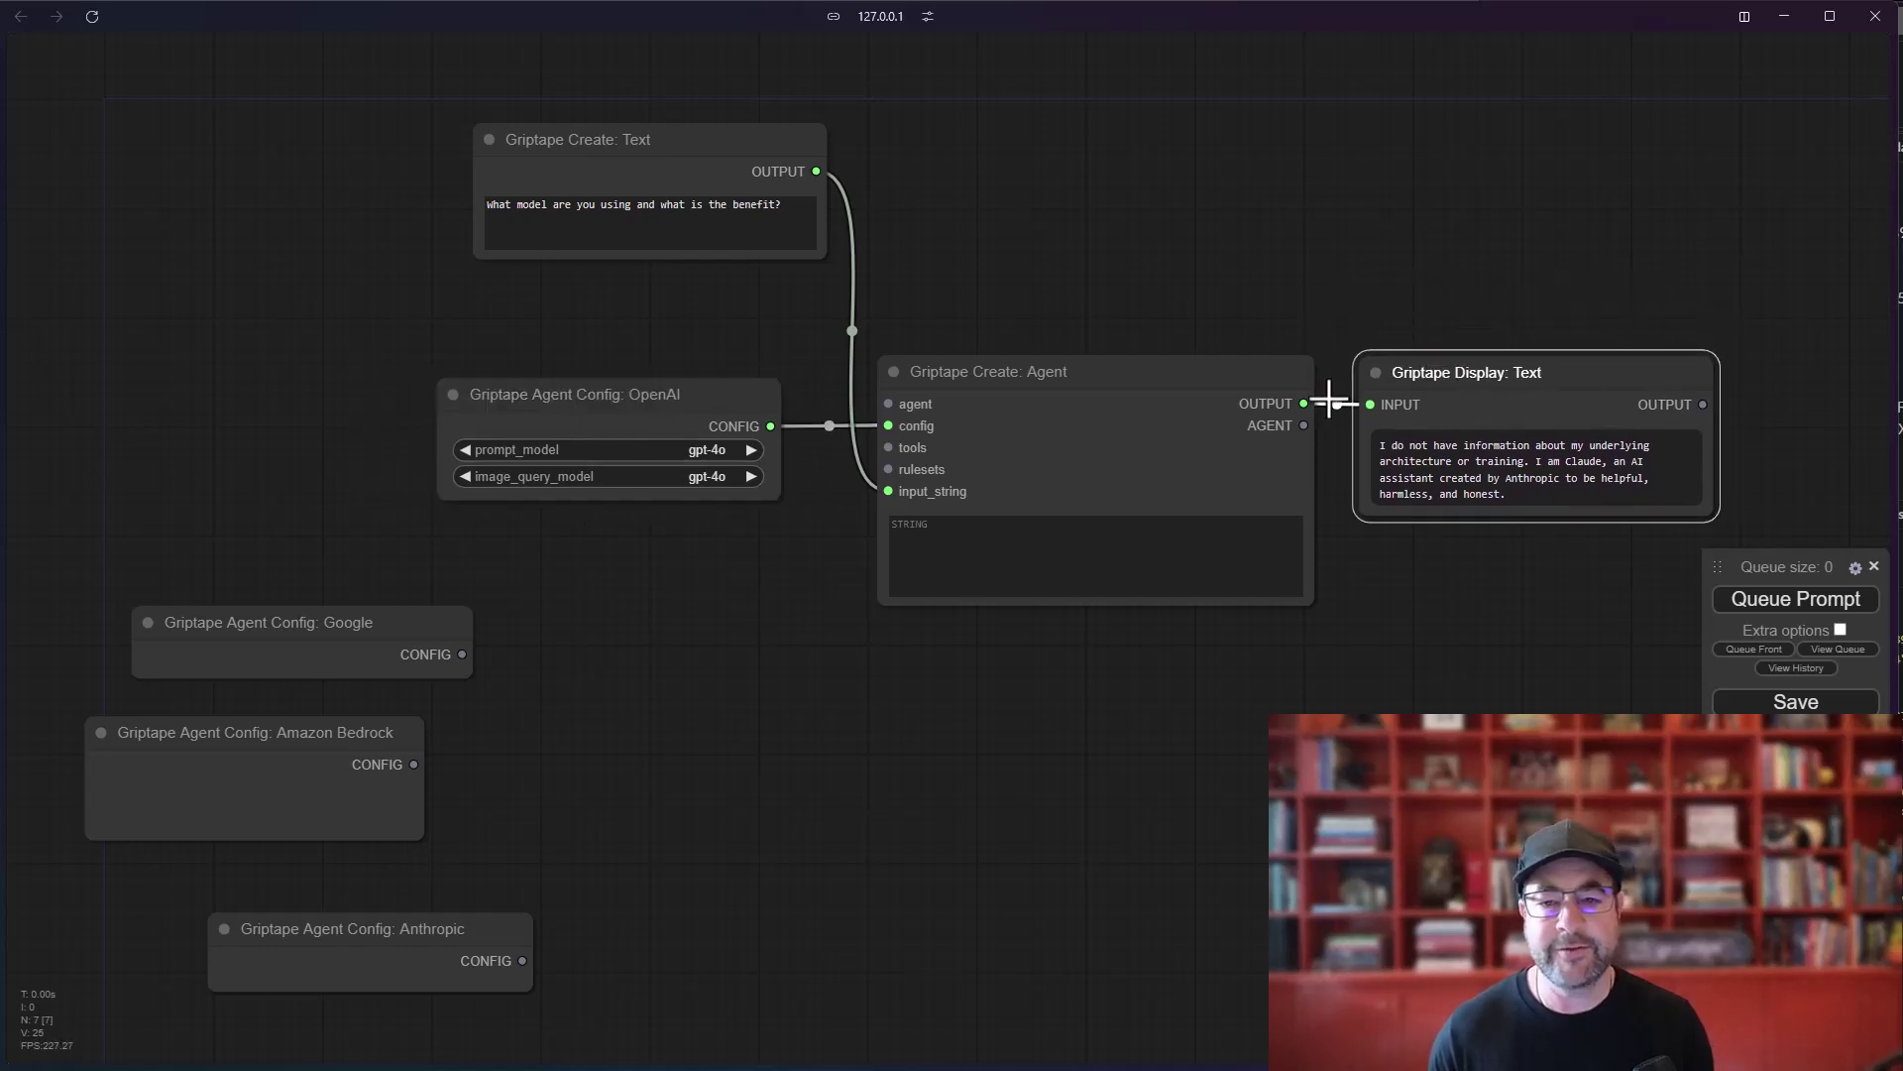
drag(1146, 397, 1147, 403)
Step: Duplicate the agent and display pair and drive it with the Google config and shared prompt
shift+click(1520, 382)
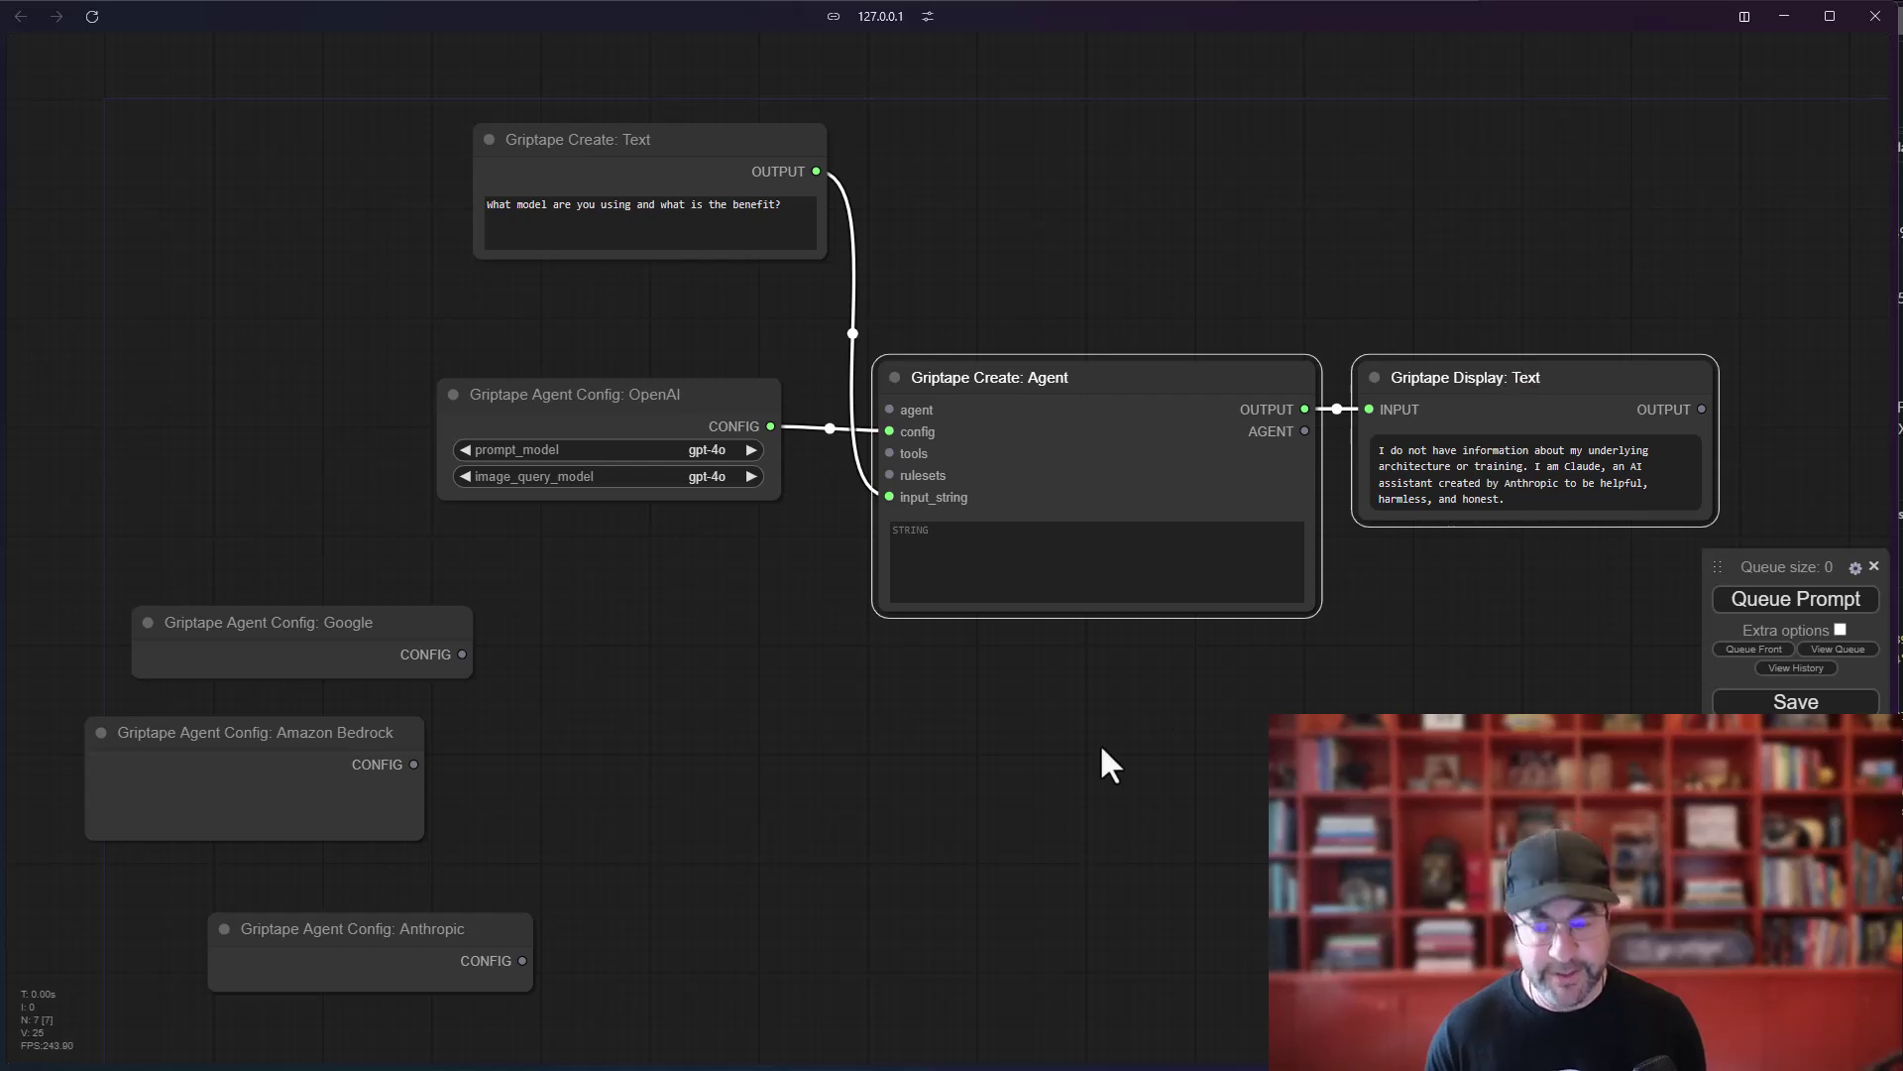
key(ctrl+c)
key(ctrl+v)
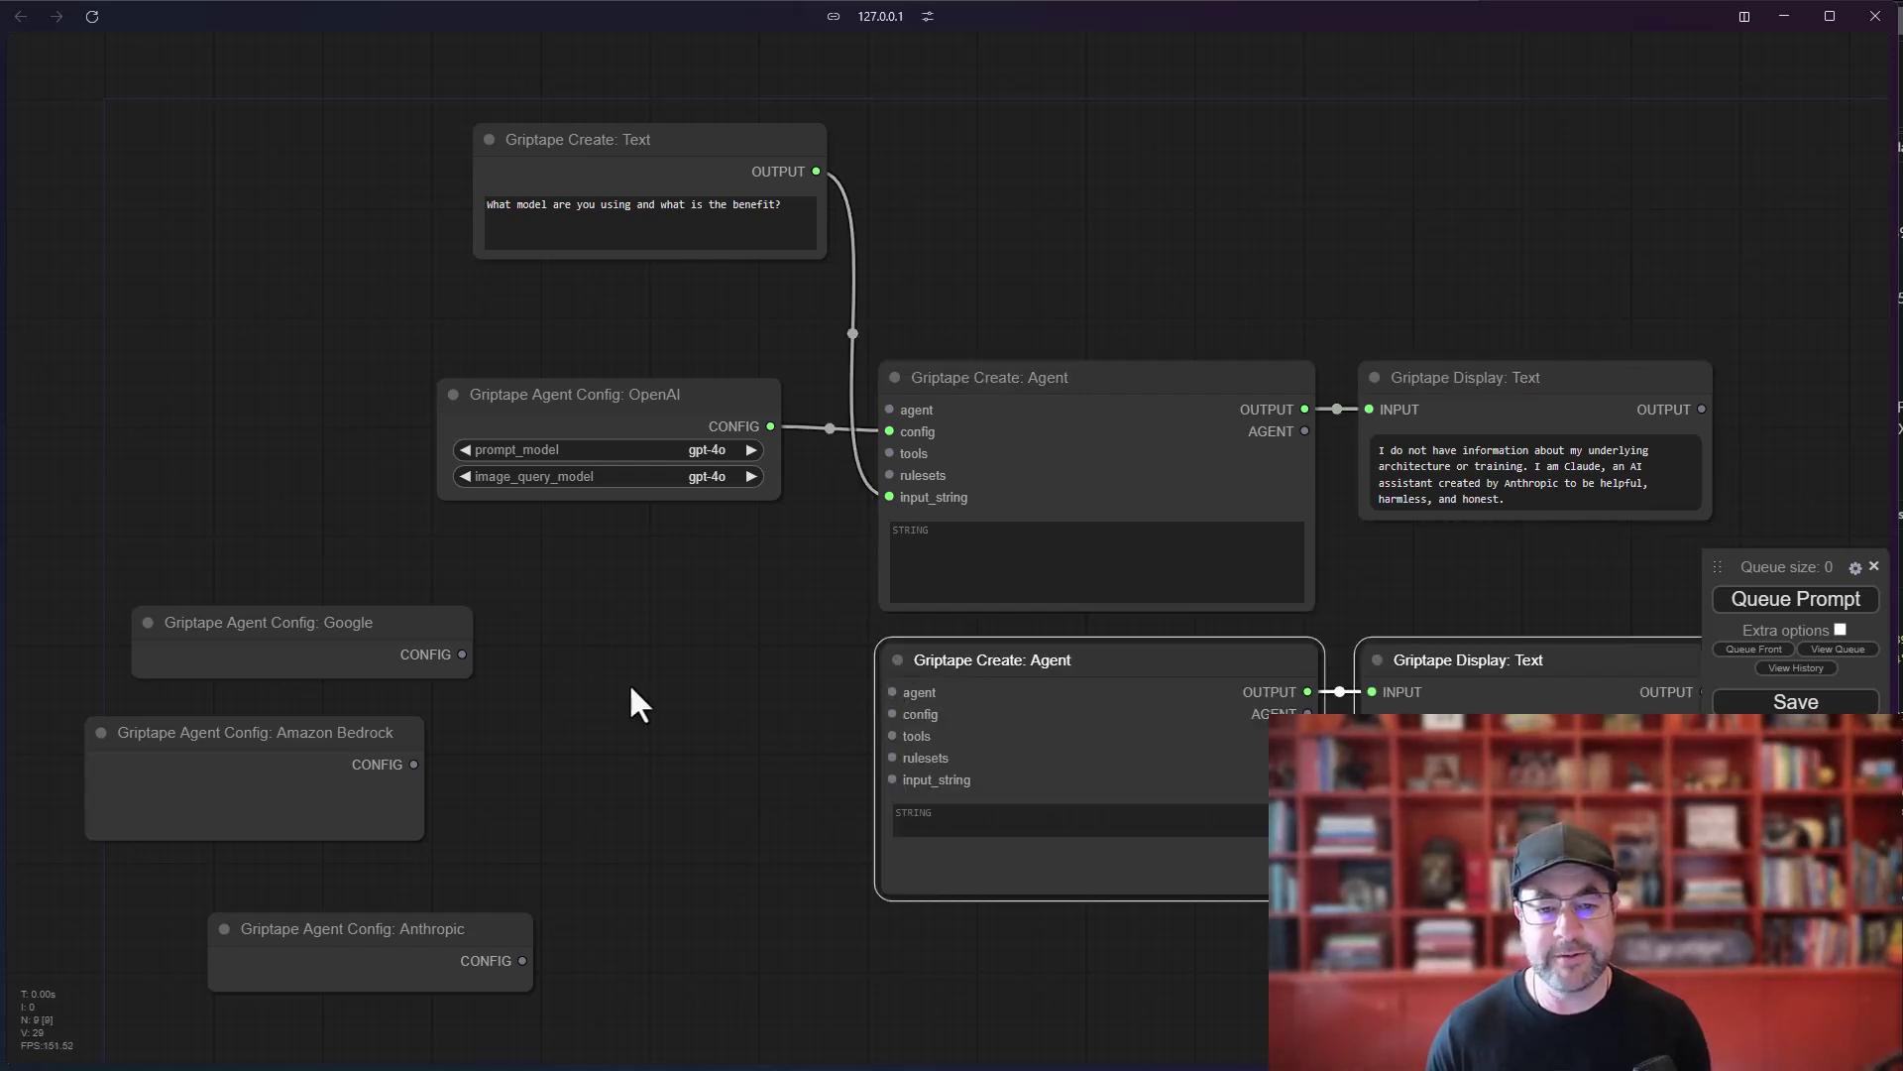
drag(456, 635, 892, 713)
drag(817, 171, 888, 781)
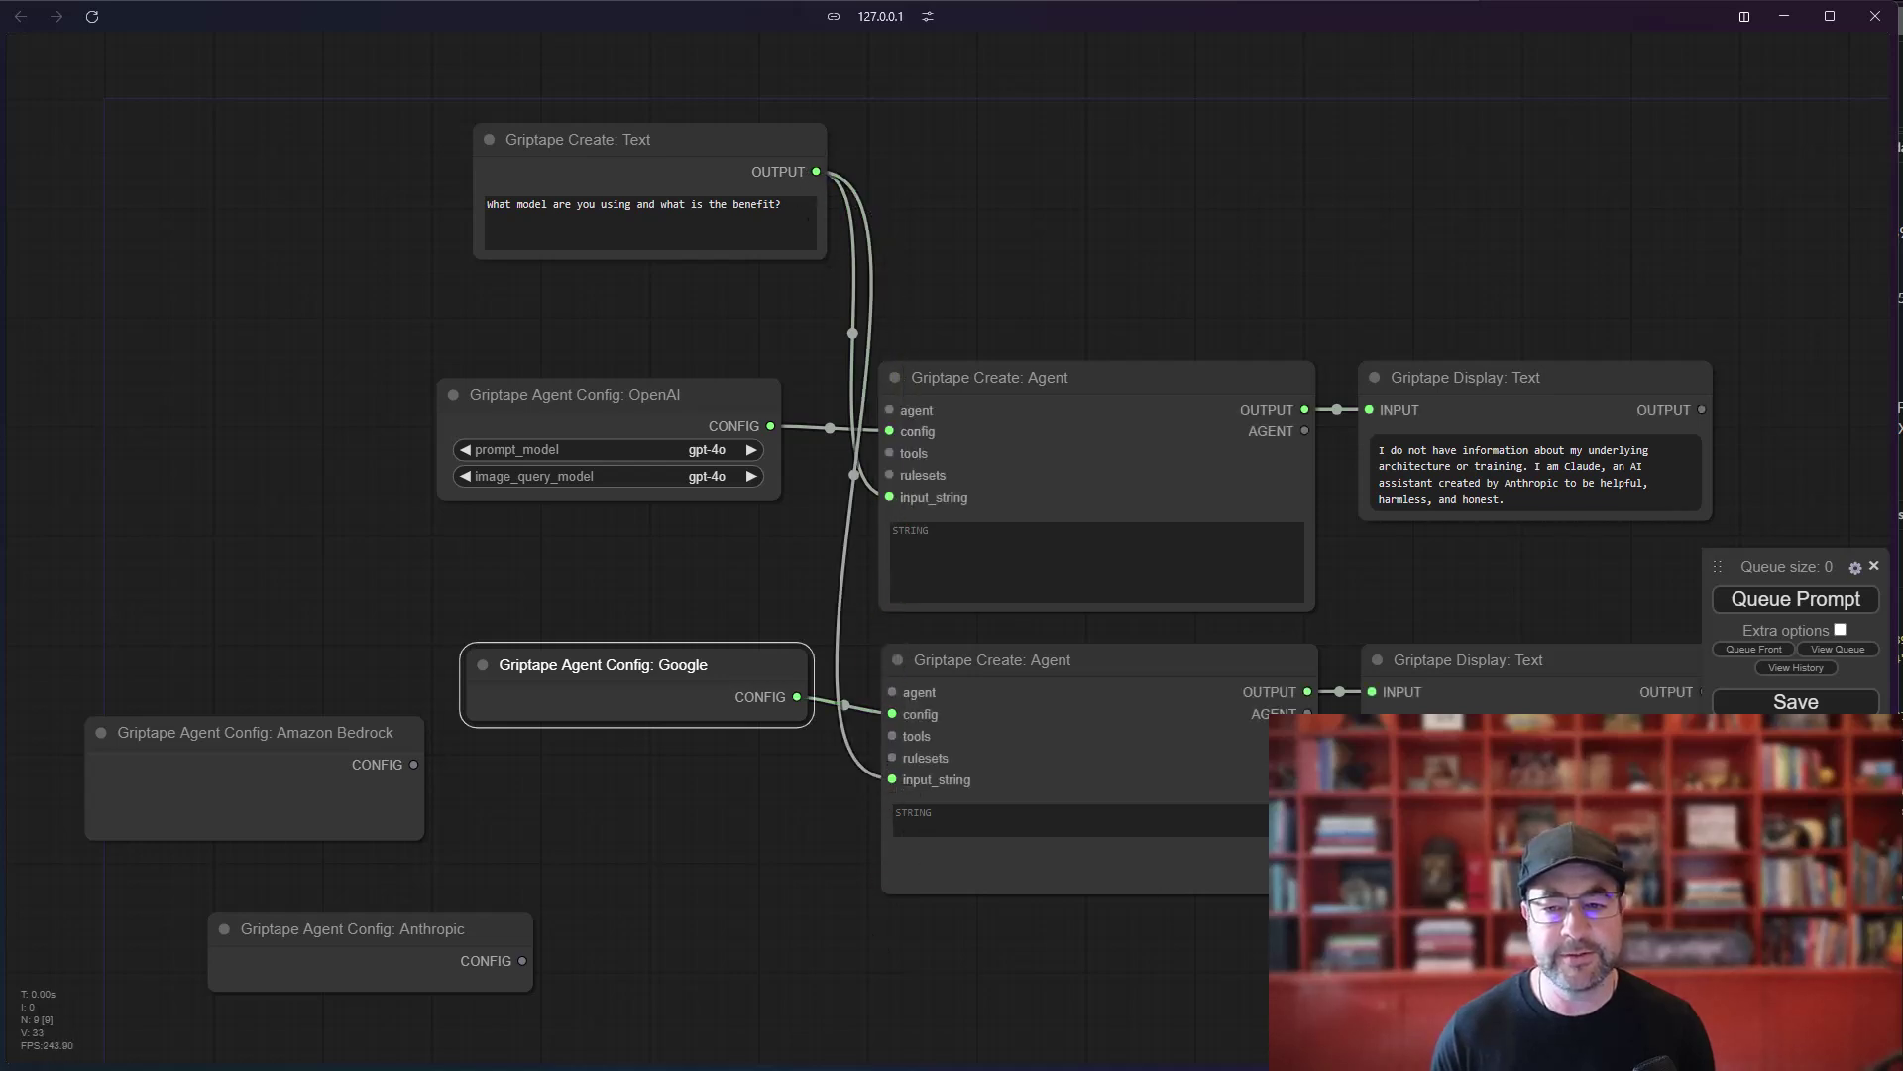
drag(1140, 922, 1196, 813)
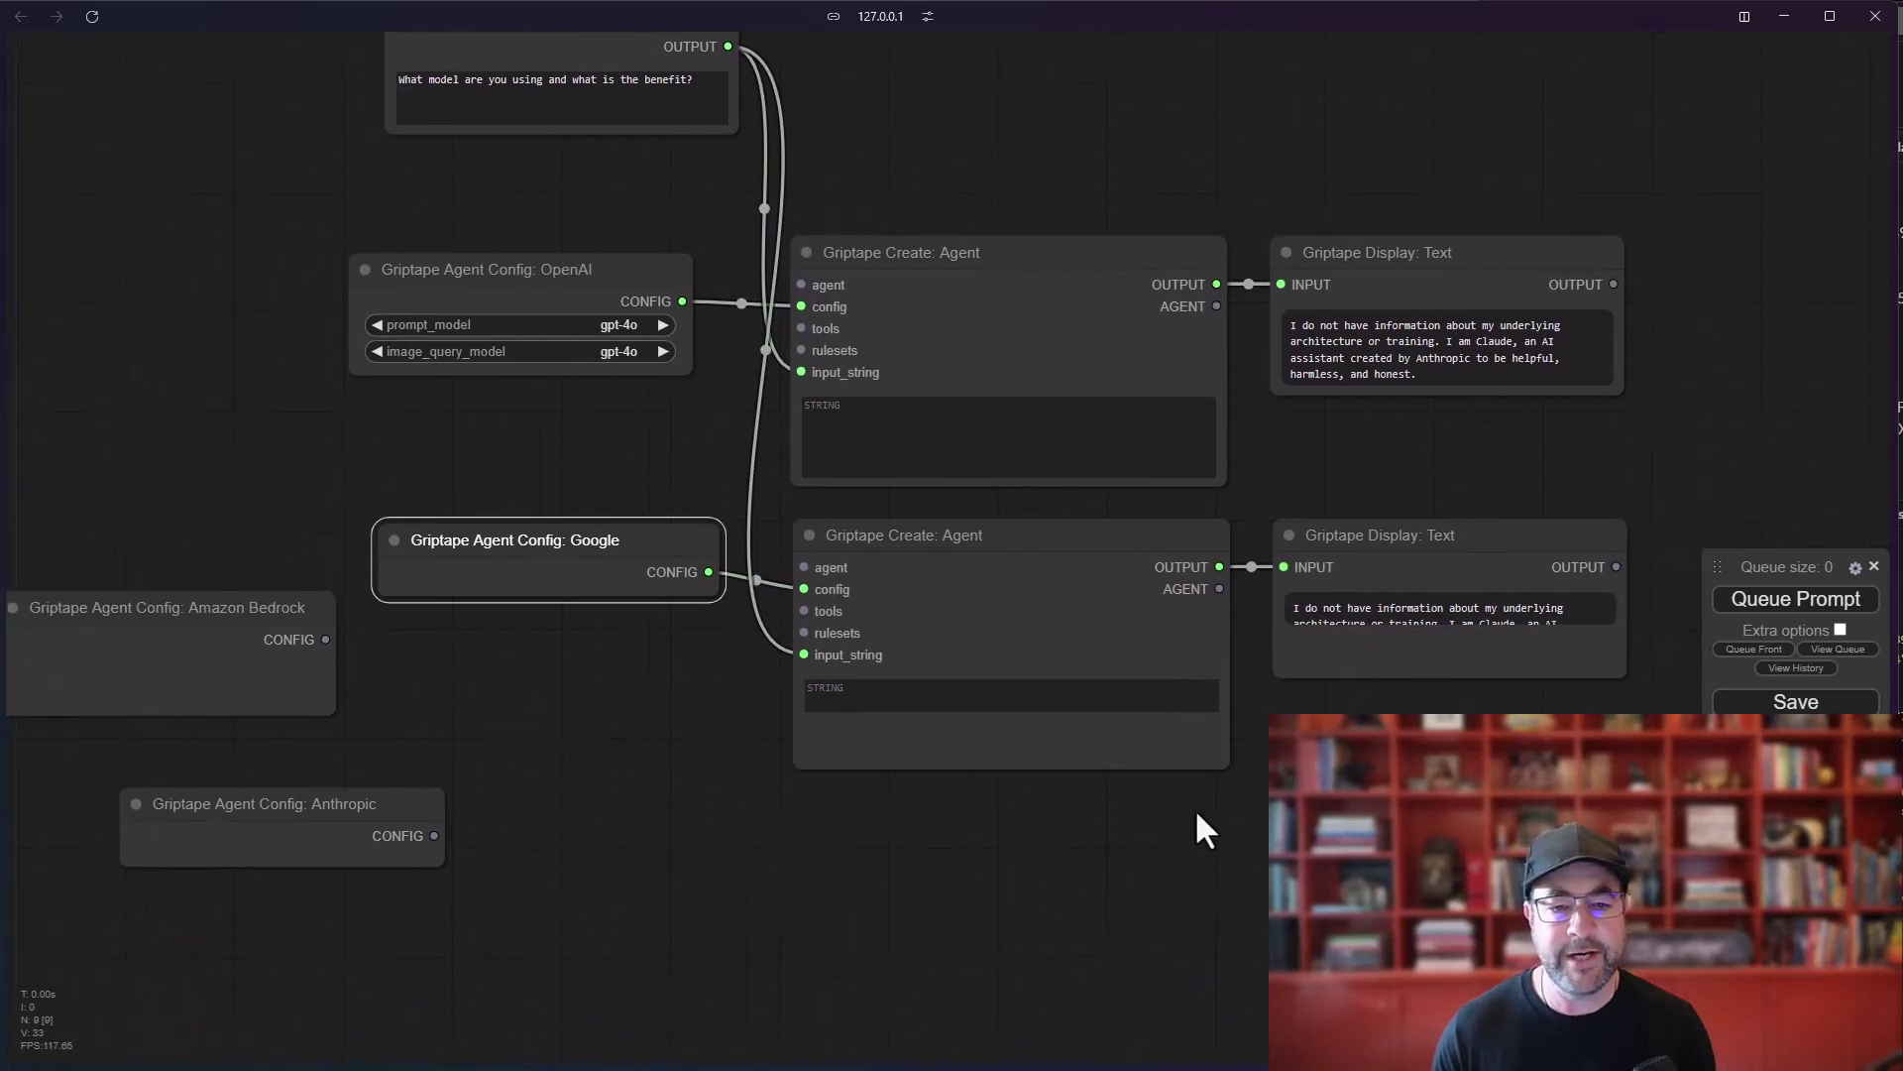
click(801, 802)
Step: Paste a third agent and display pair wired to the Amazon Bedrock config and shared prompt
key(ctrl+v)
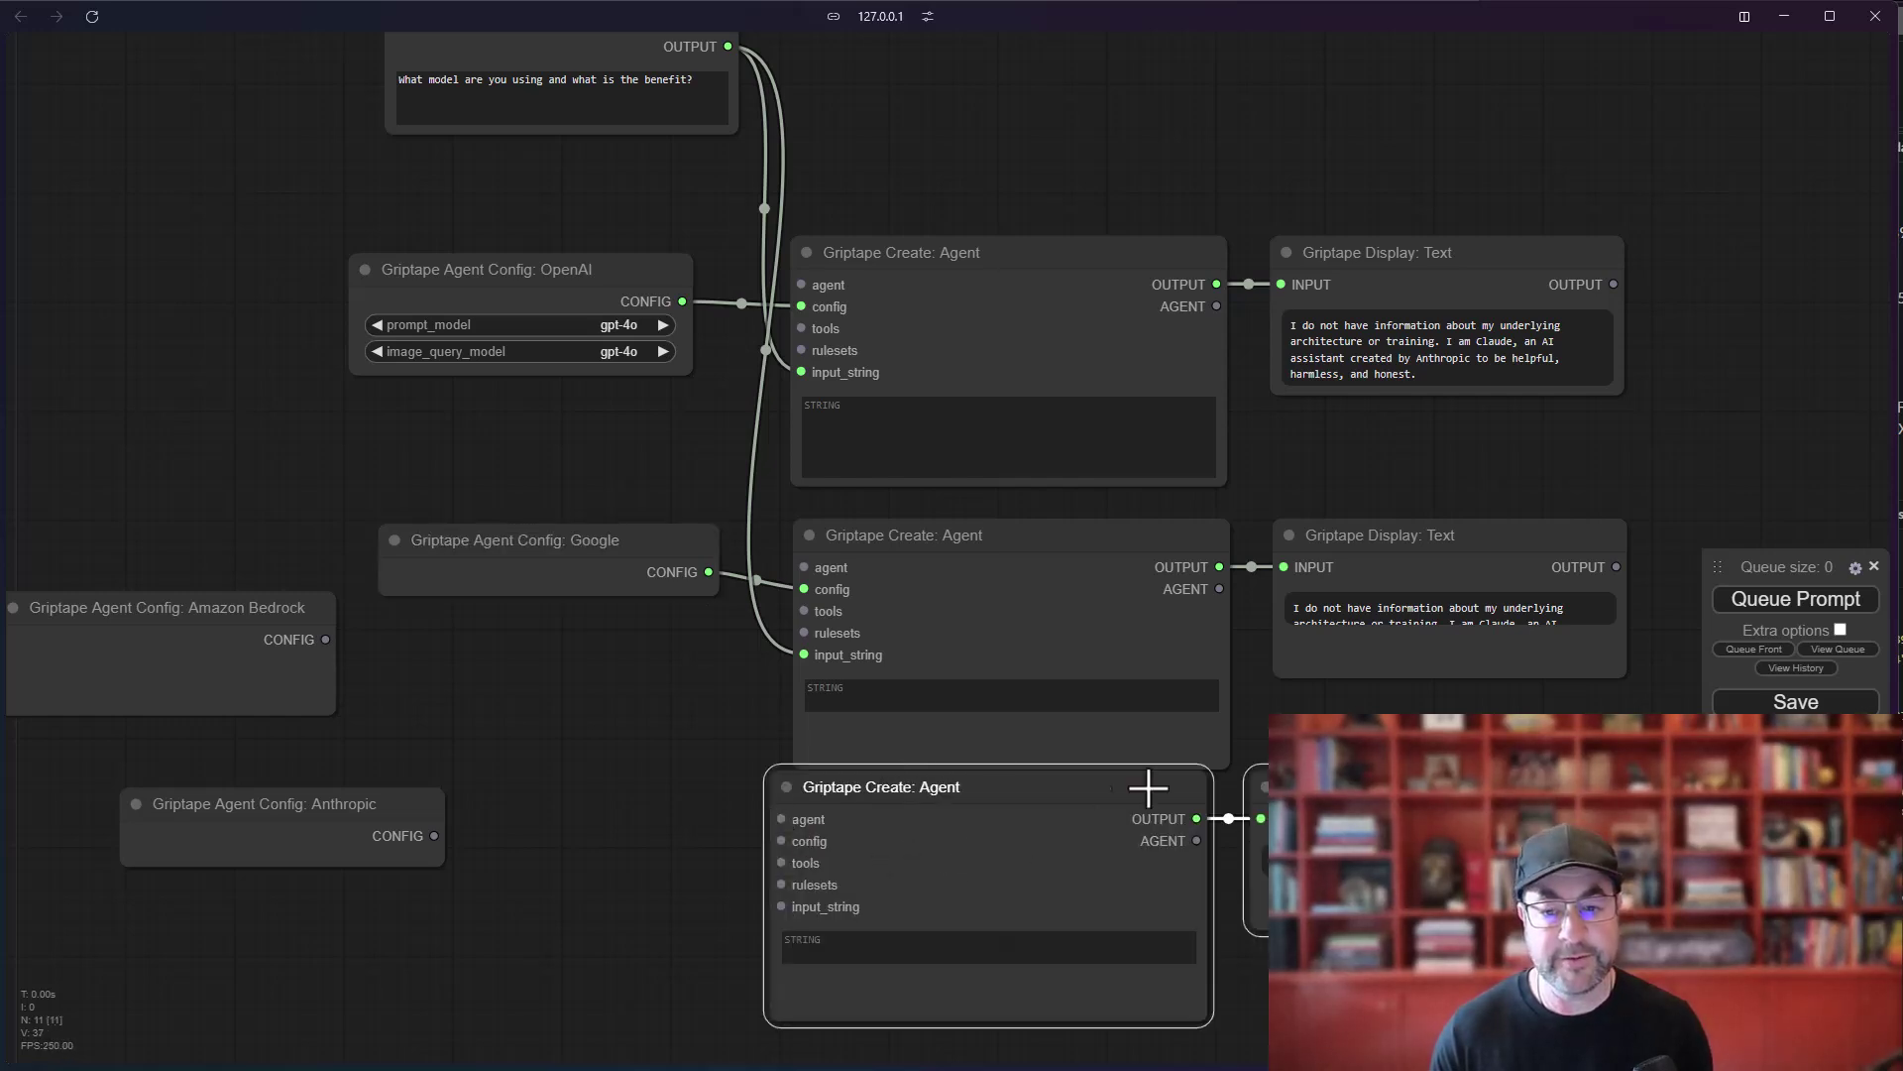
drag(1148, 788, 1184, 826)
drag(184, 607, 559, 817)
drag(716, 850, 811, 873)
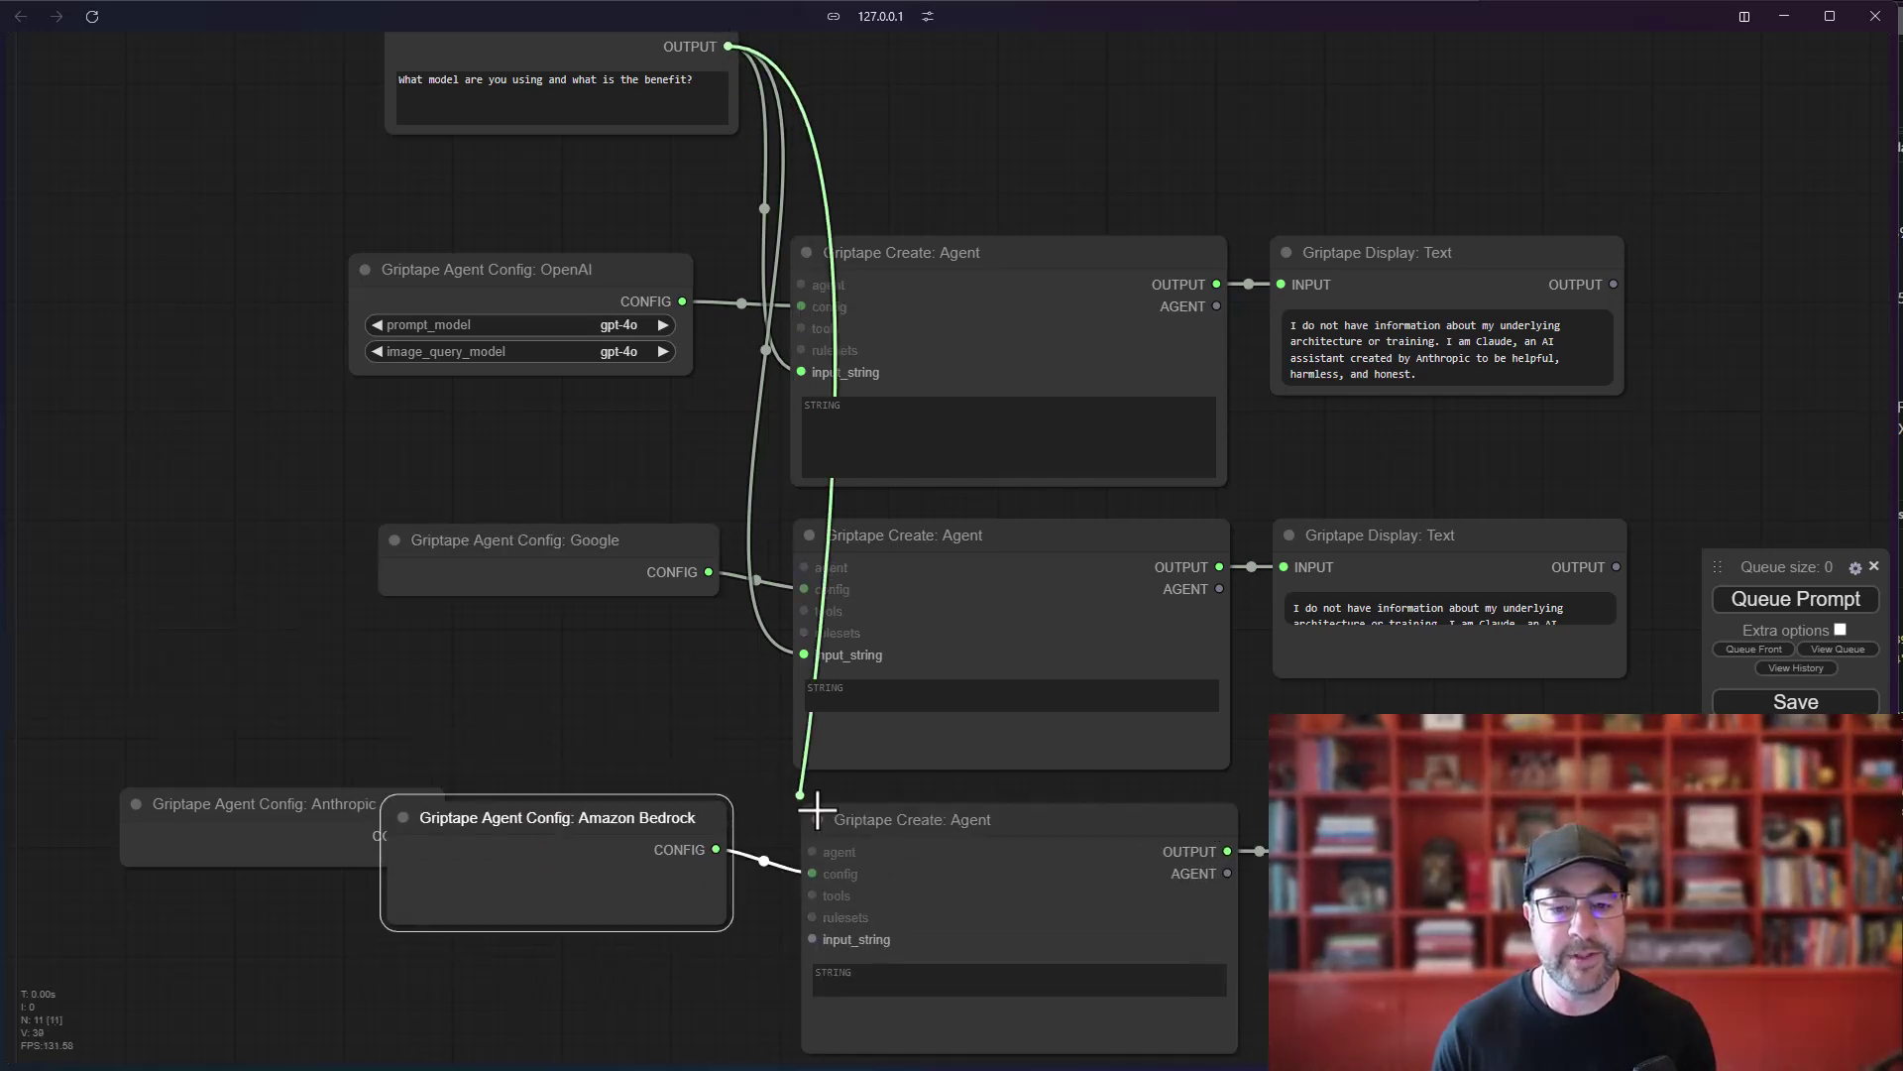
drag(816, 808, 812, 938)
scroll(767, 870, down, 3)
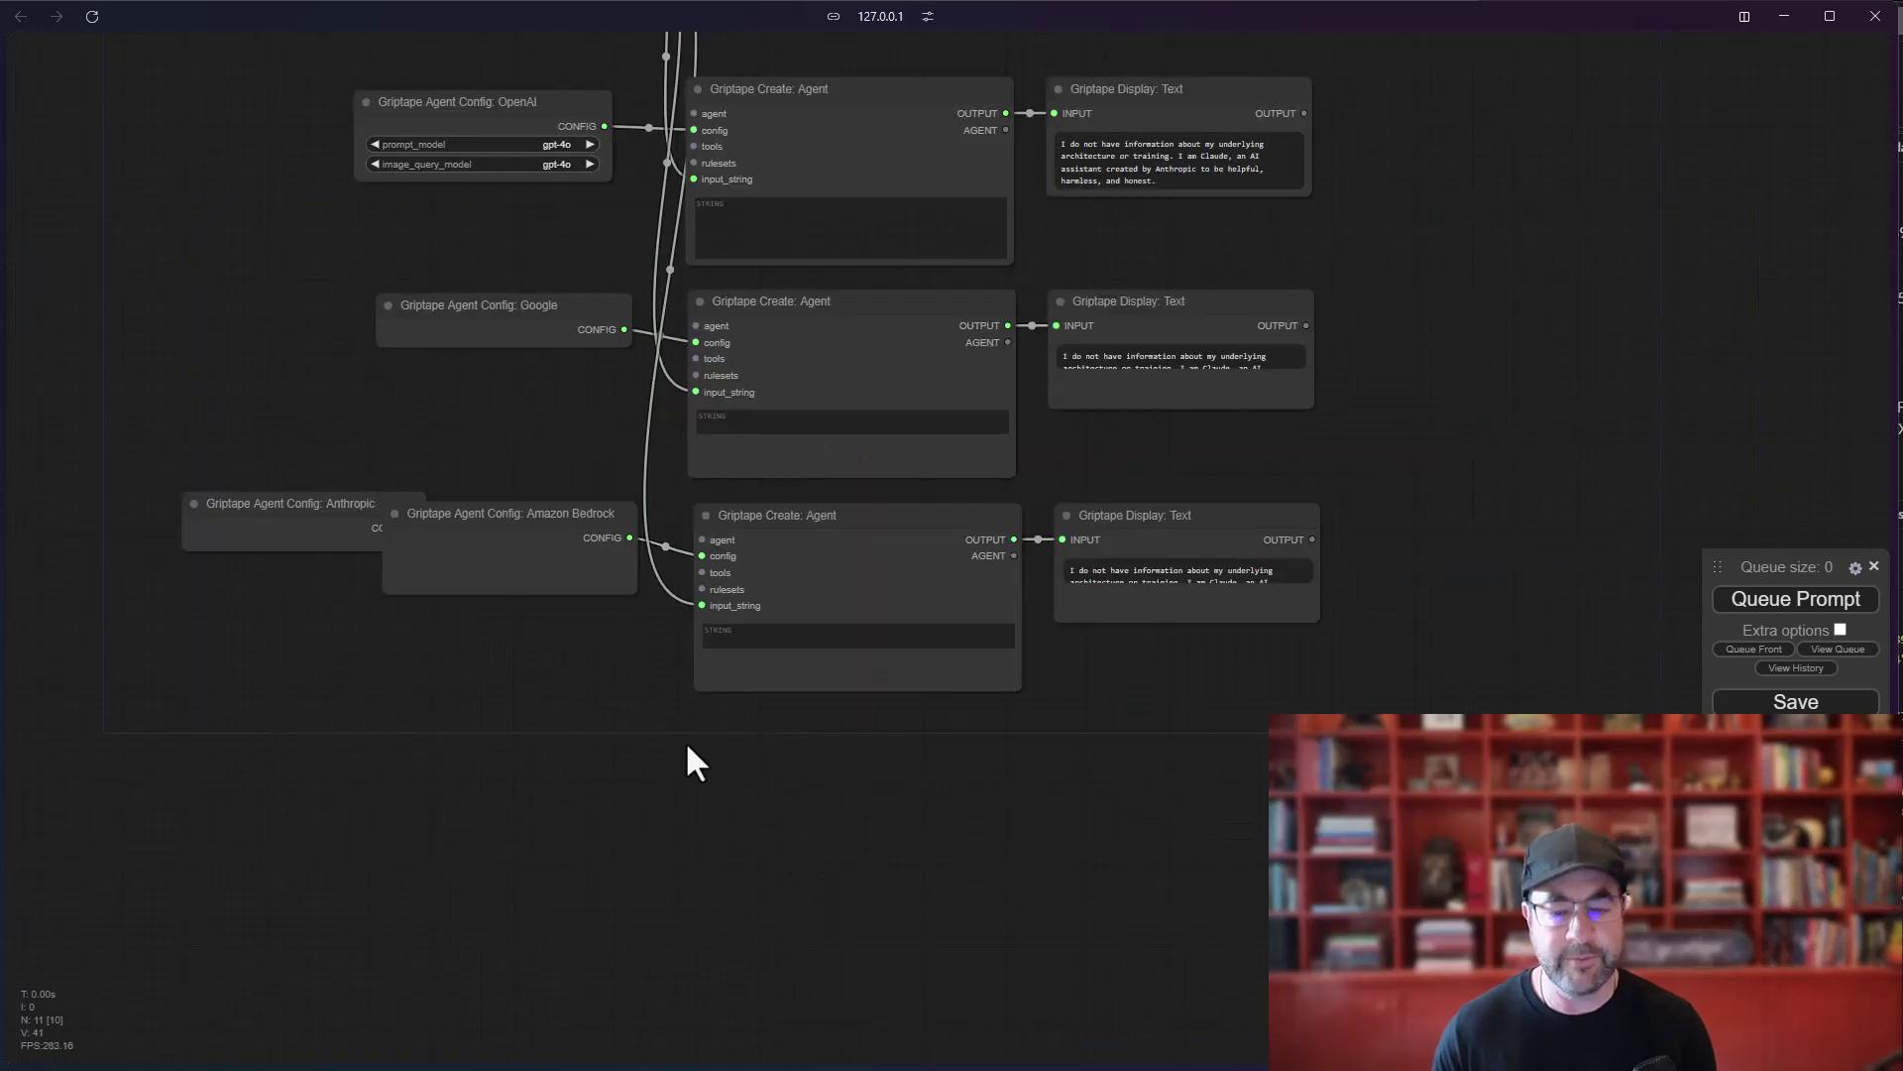
Step: Paste a fourth agent and display pair wired to the Anthropic config and shared prompt
key(ctrl+v)
click(323, 529)
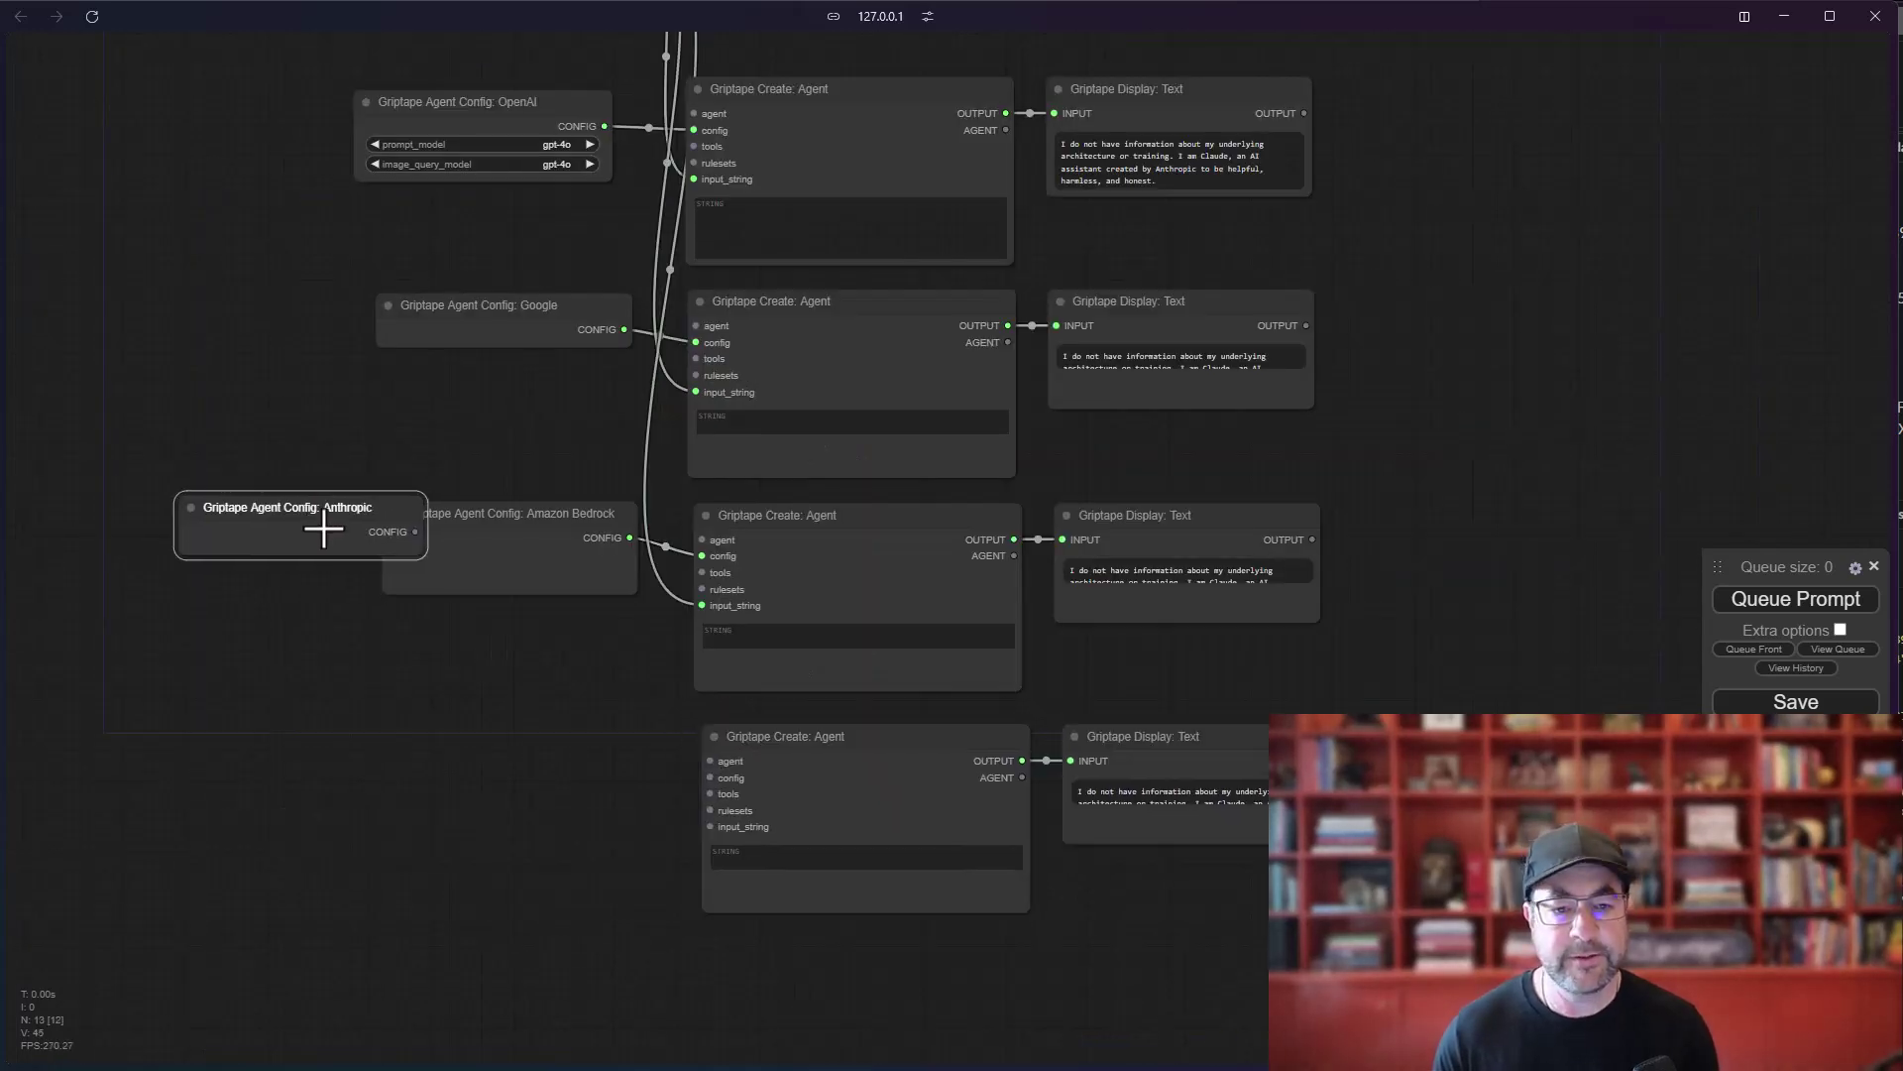
drag(323, 528, 561, 764)
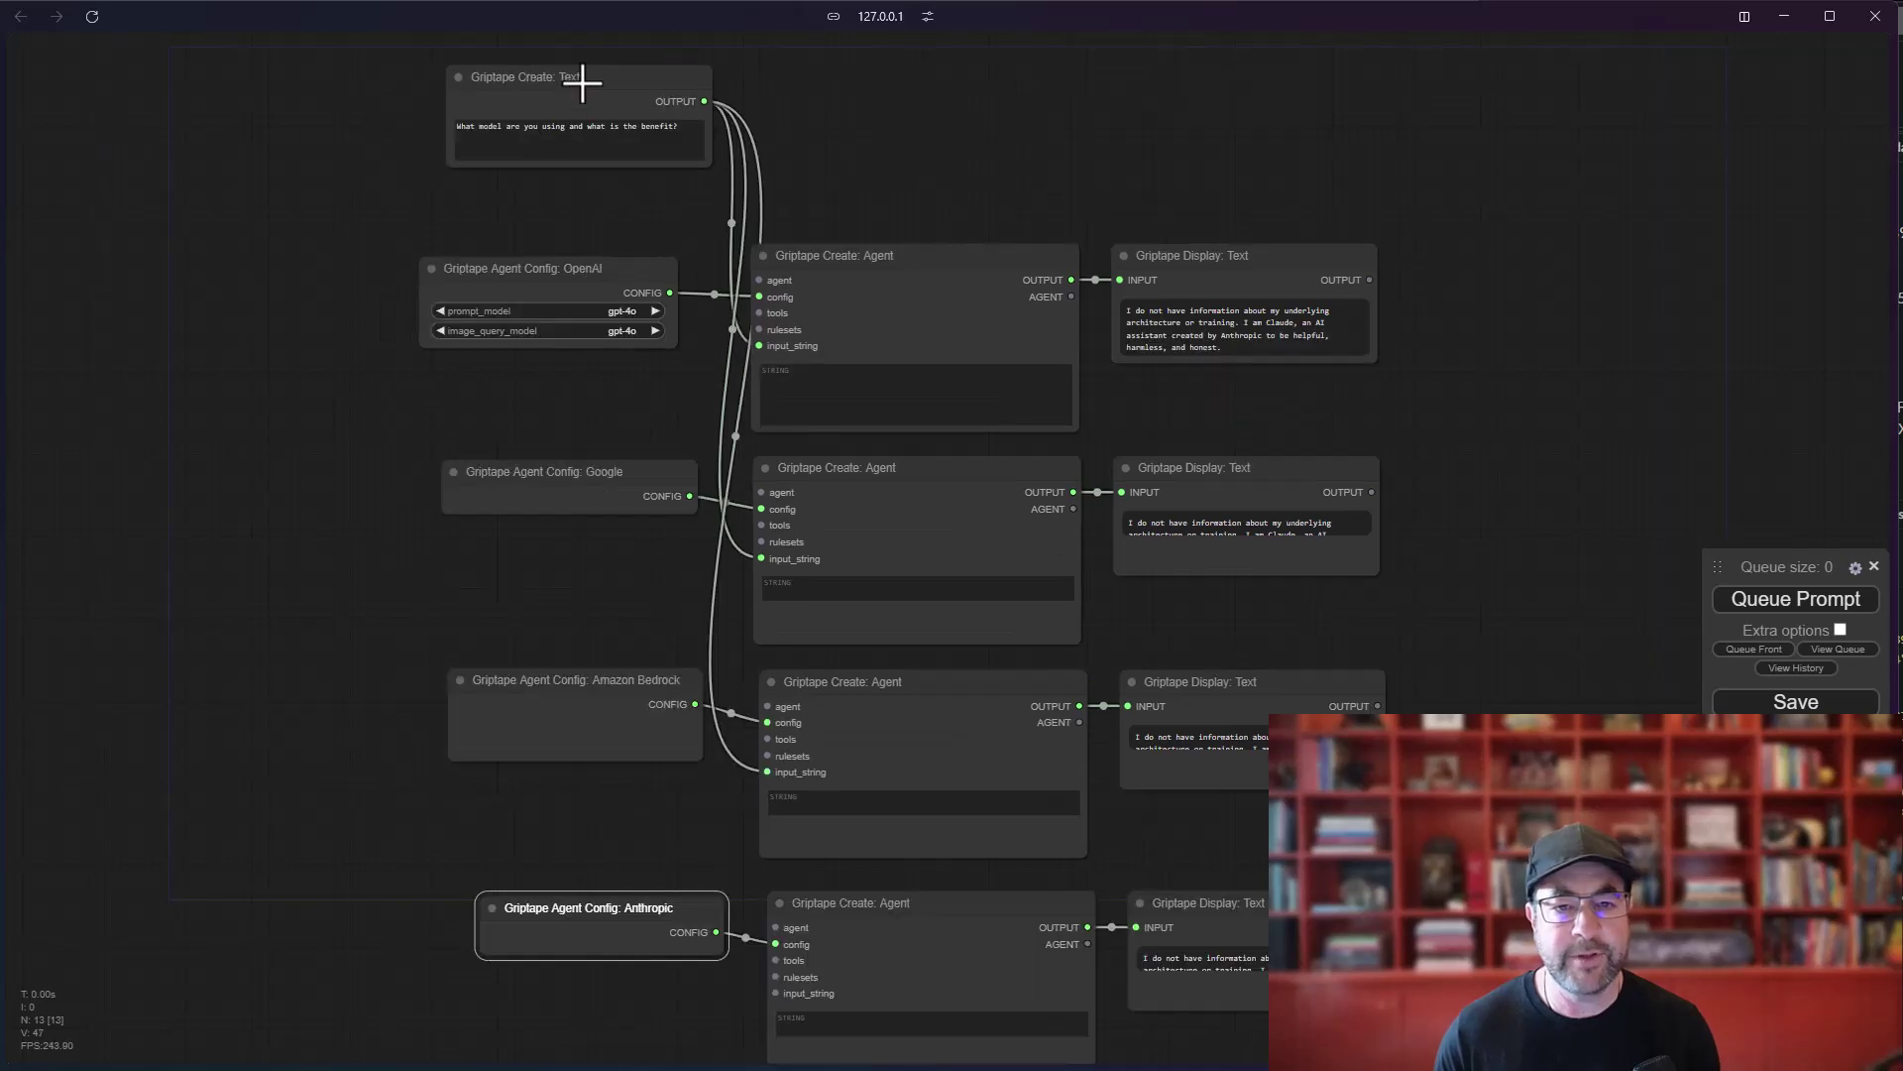
drag(582, 84, 176, 555)
drag(302, 575, 776, 992)
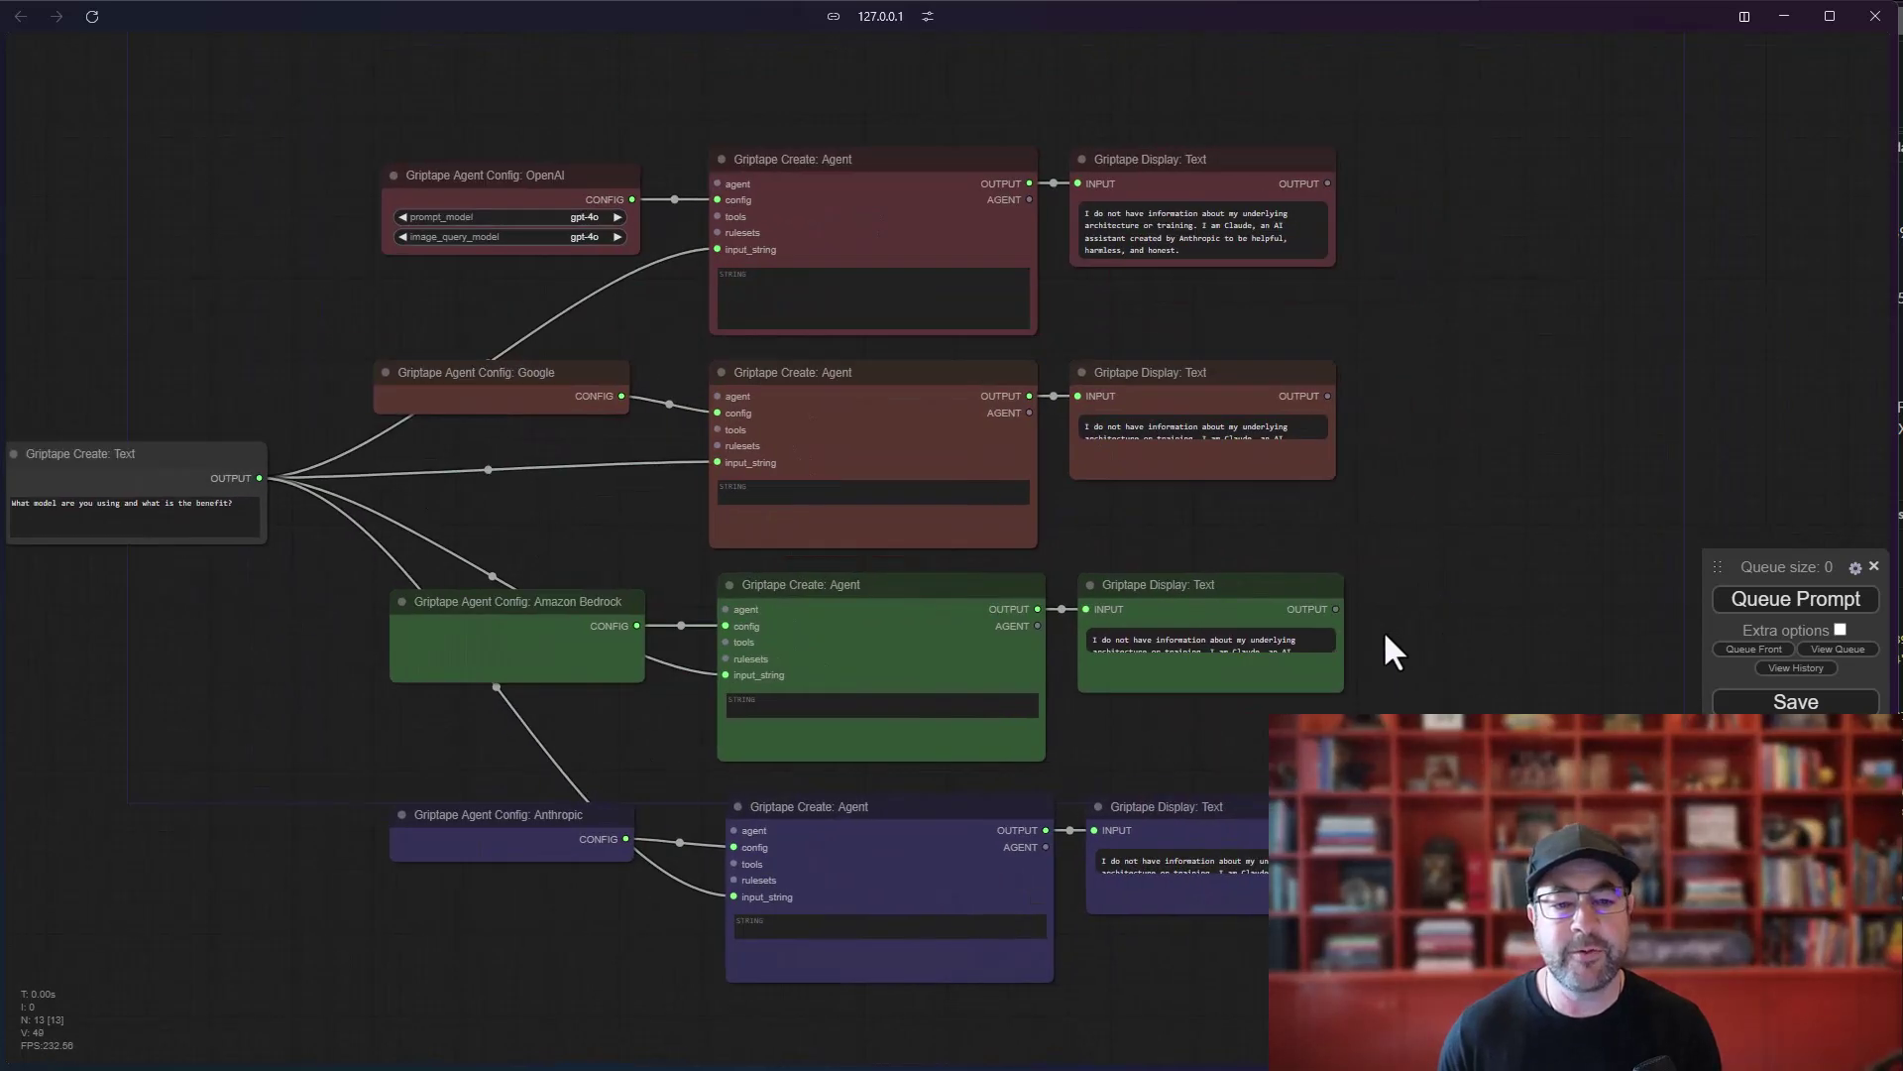
Step: Align the OpenAI, Google and Bedrock config nodes and the prompt text node
drag(550, 194, 552, 187)
click(811, 158)
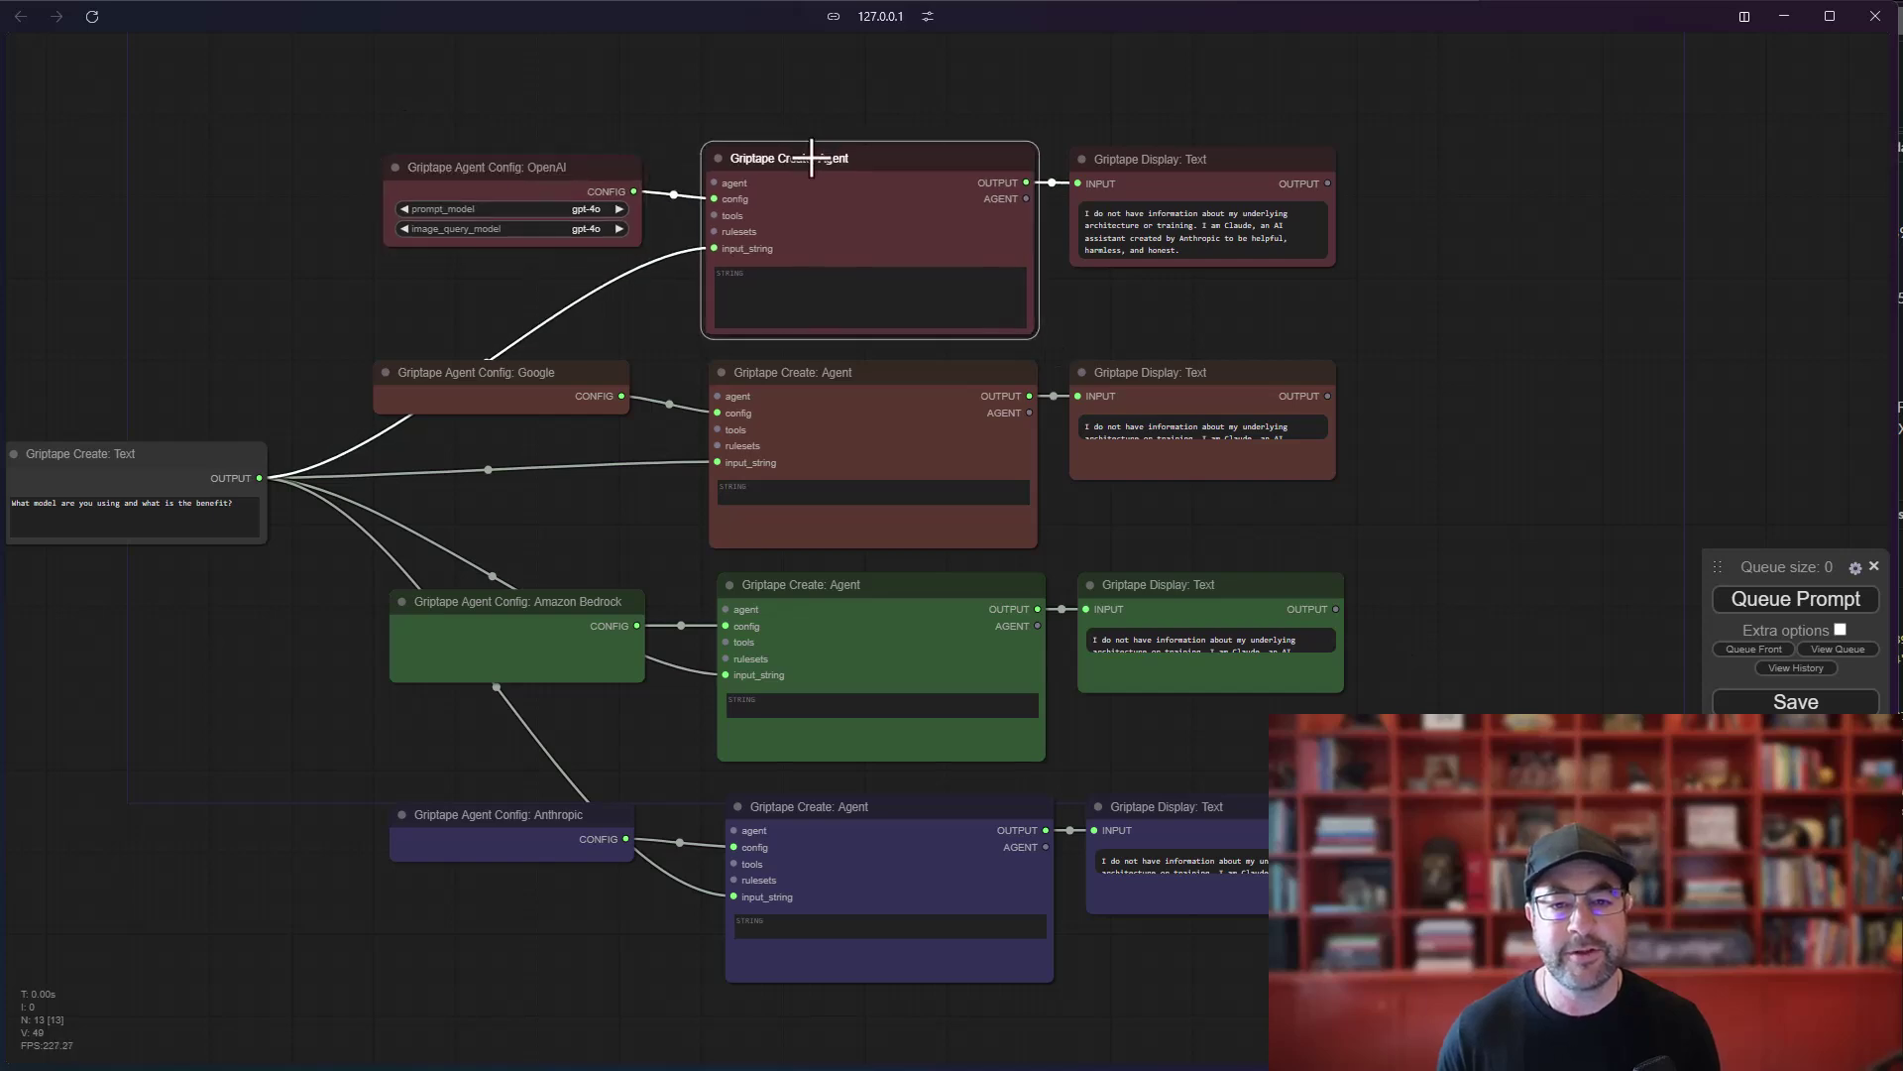
click(1142, 158)
drag(557, 371, 545, 380)
drag(519, 608, 511, 615)
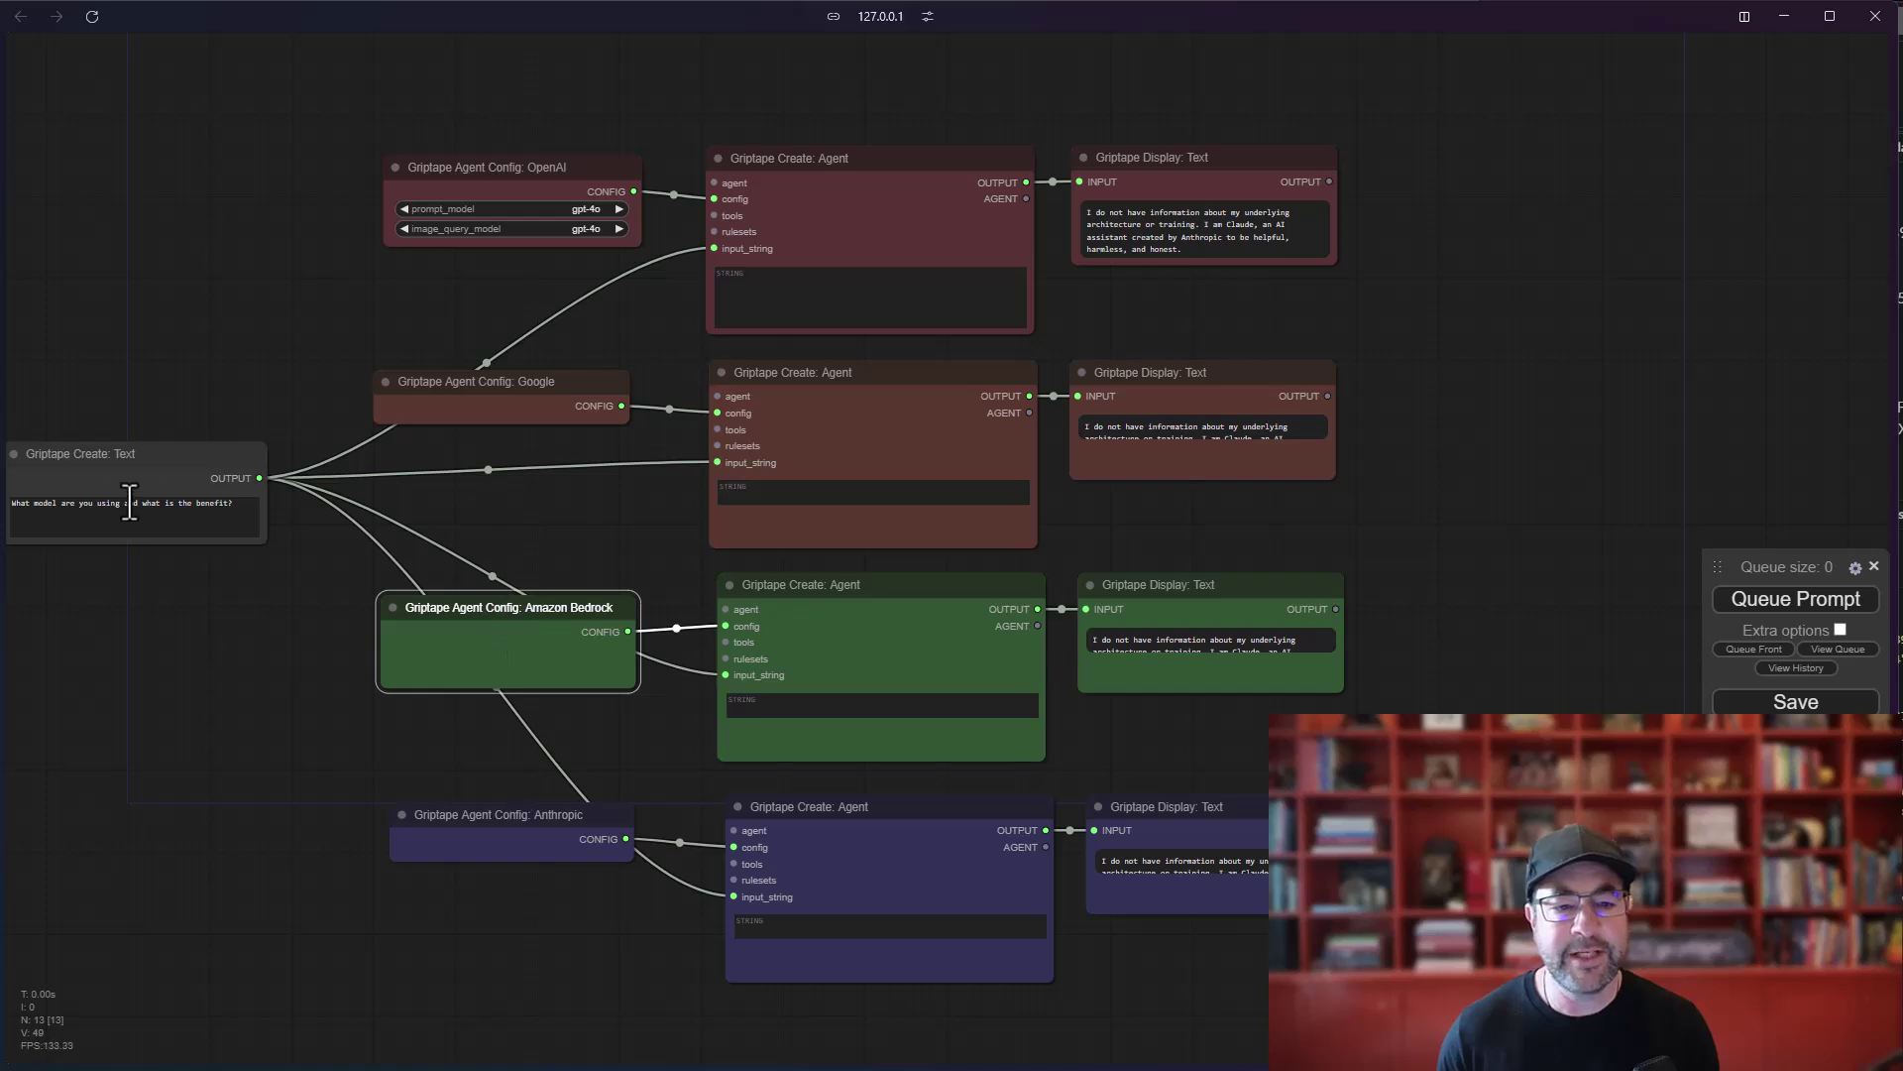
drag(129, 453, 164, 503)
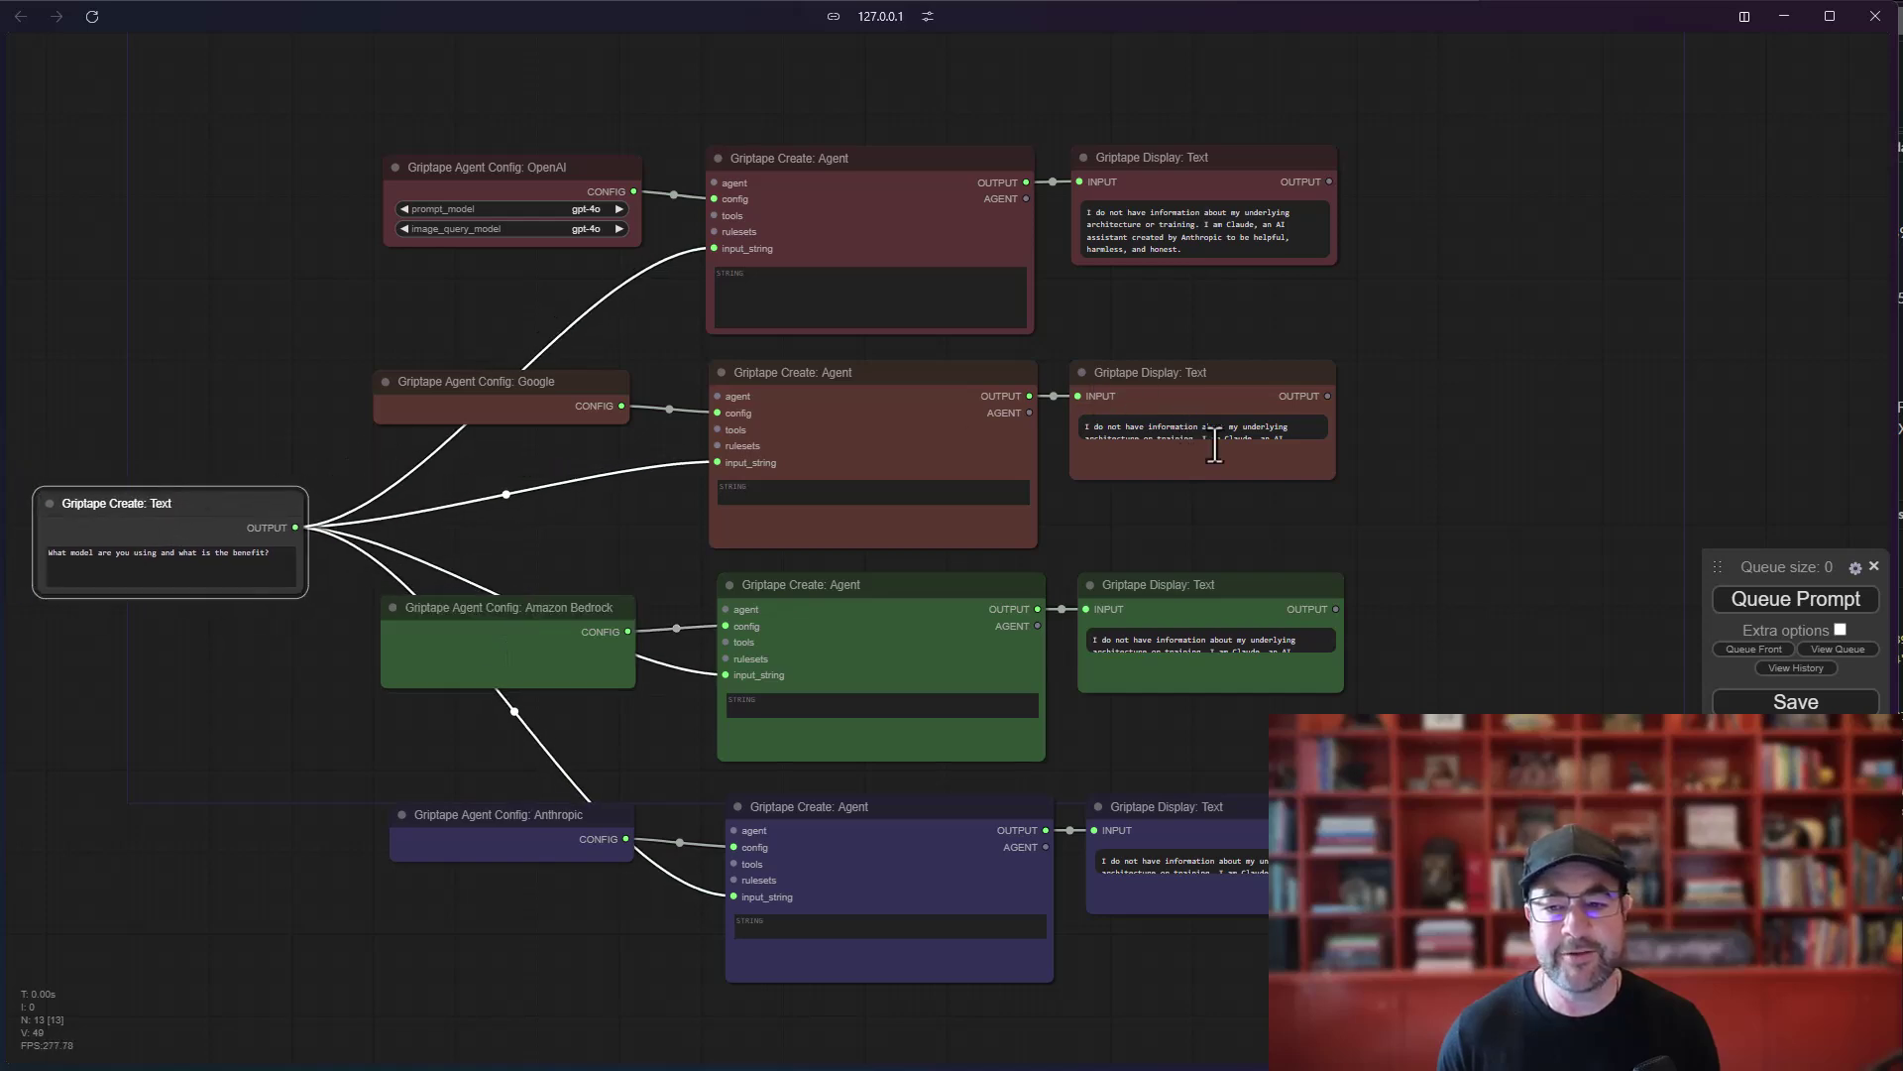
Step: Run the graph and enlarge the OpenAI reply panel to read its GPT-4 answer
click(1774, 600)
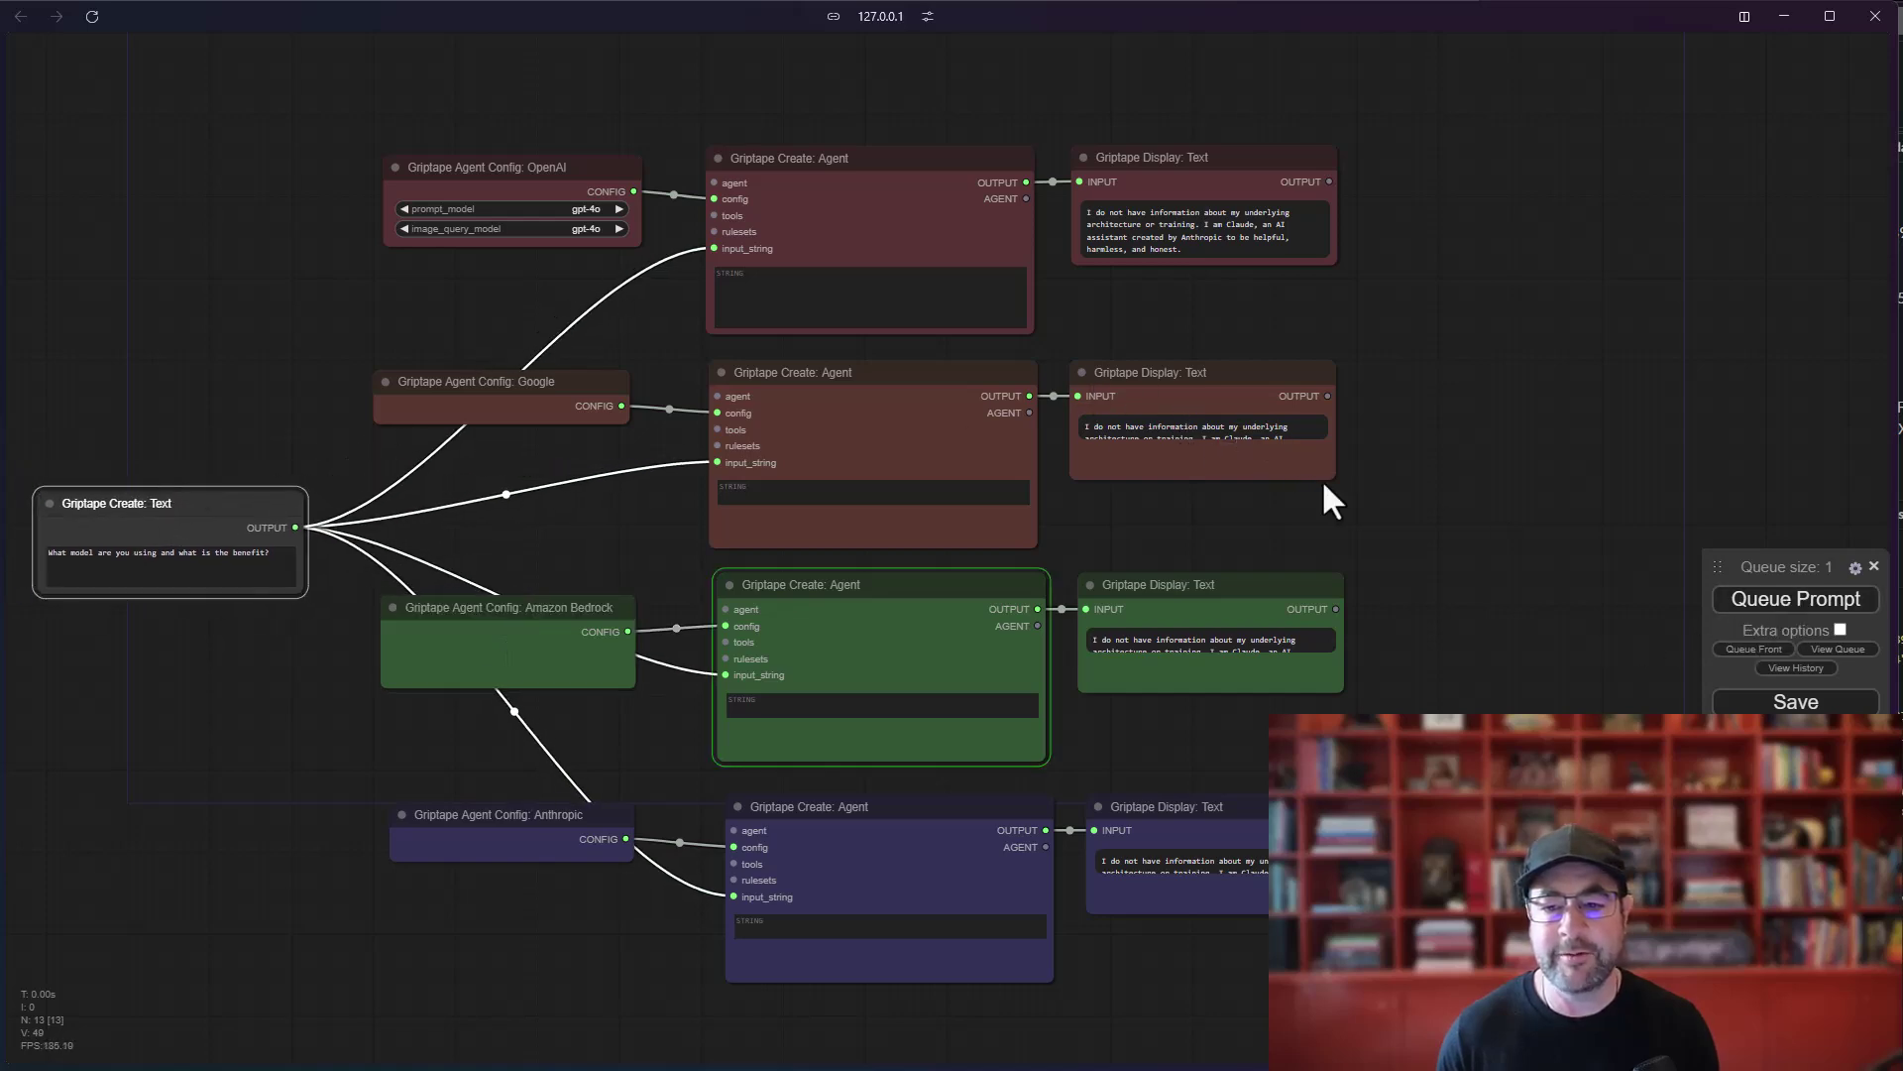
scroll(1189, 298, up, 5)
drag(1190, 297, 1193, 467)
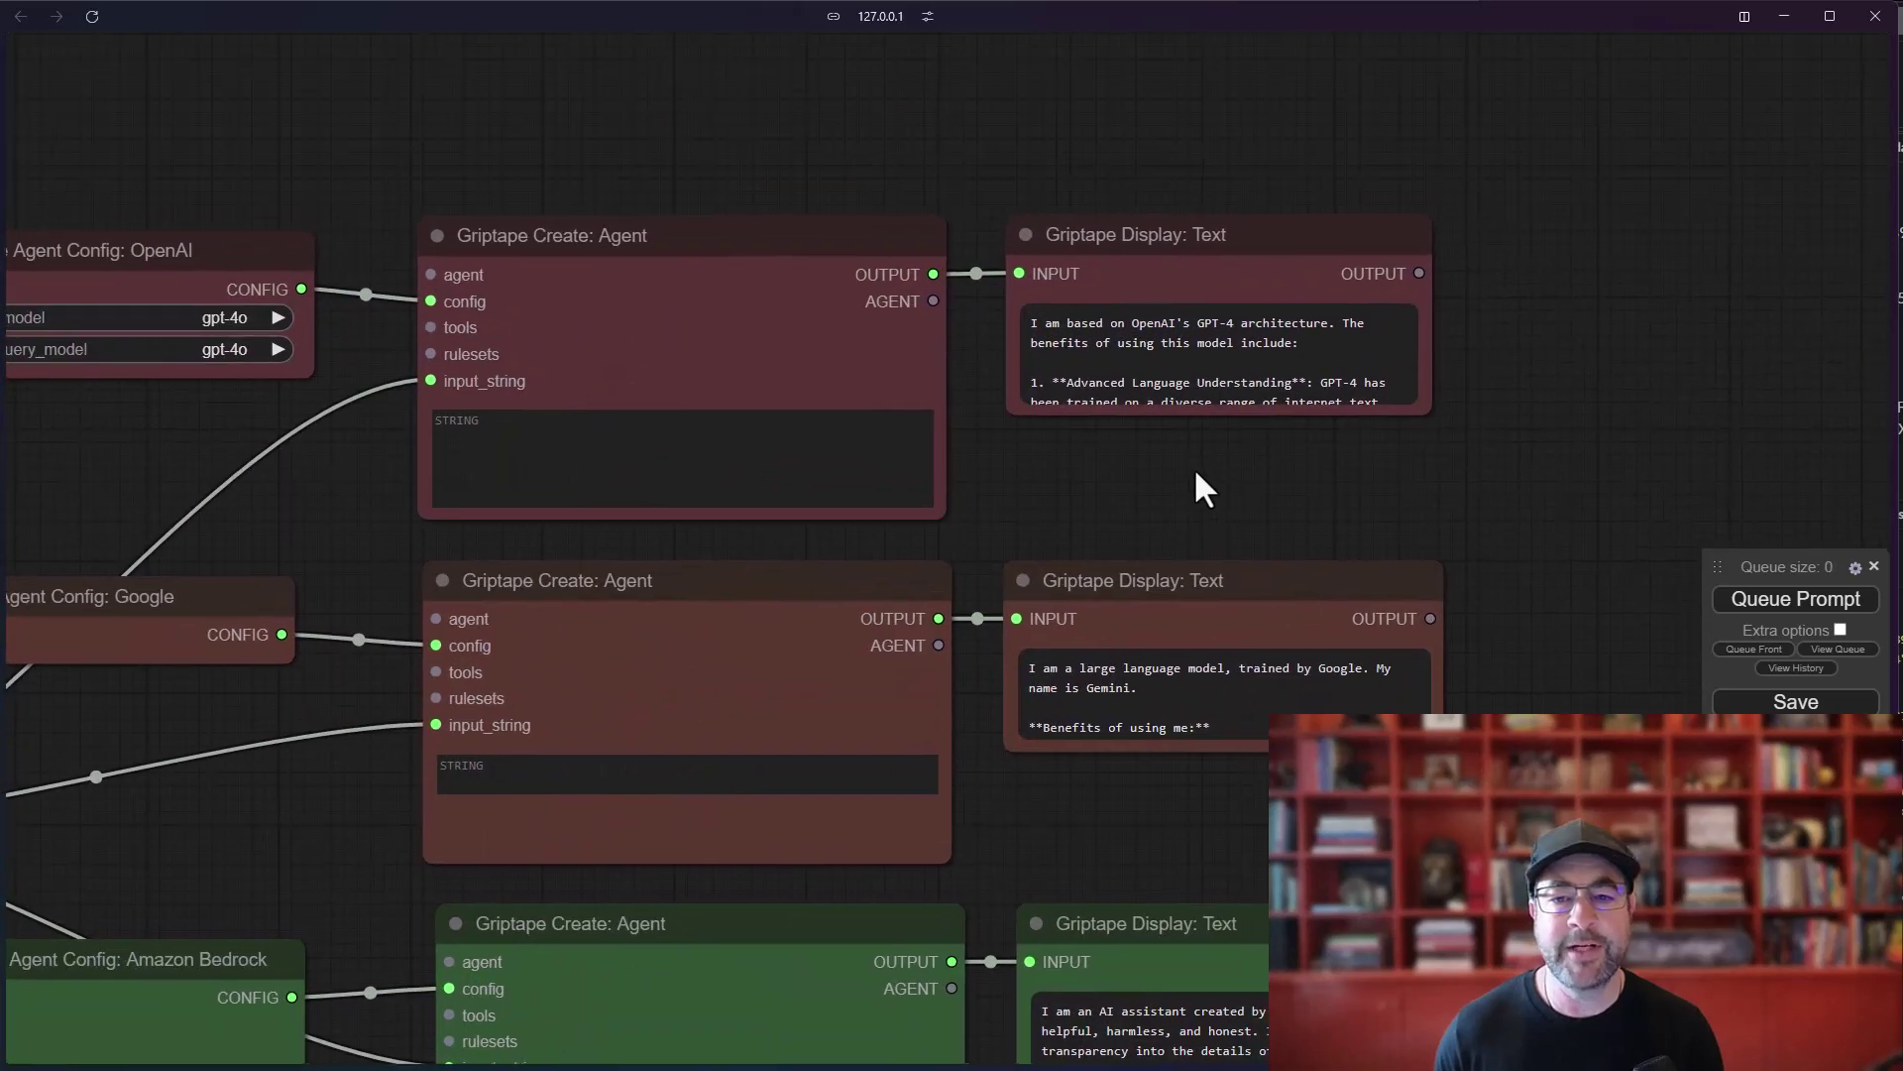
drag(1428, 421, 1562, 557)
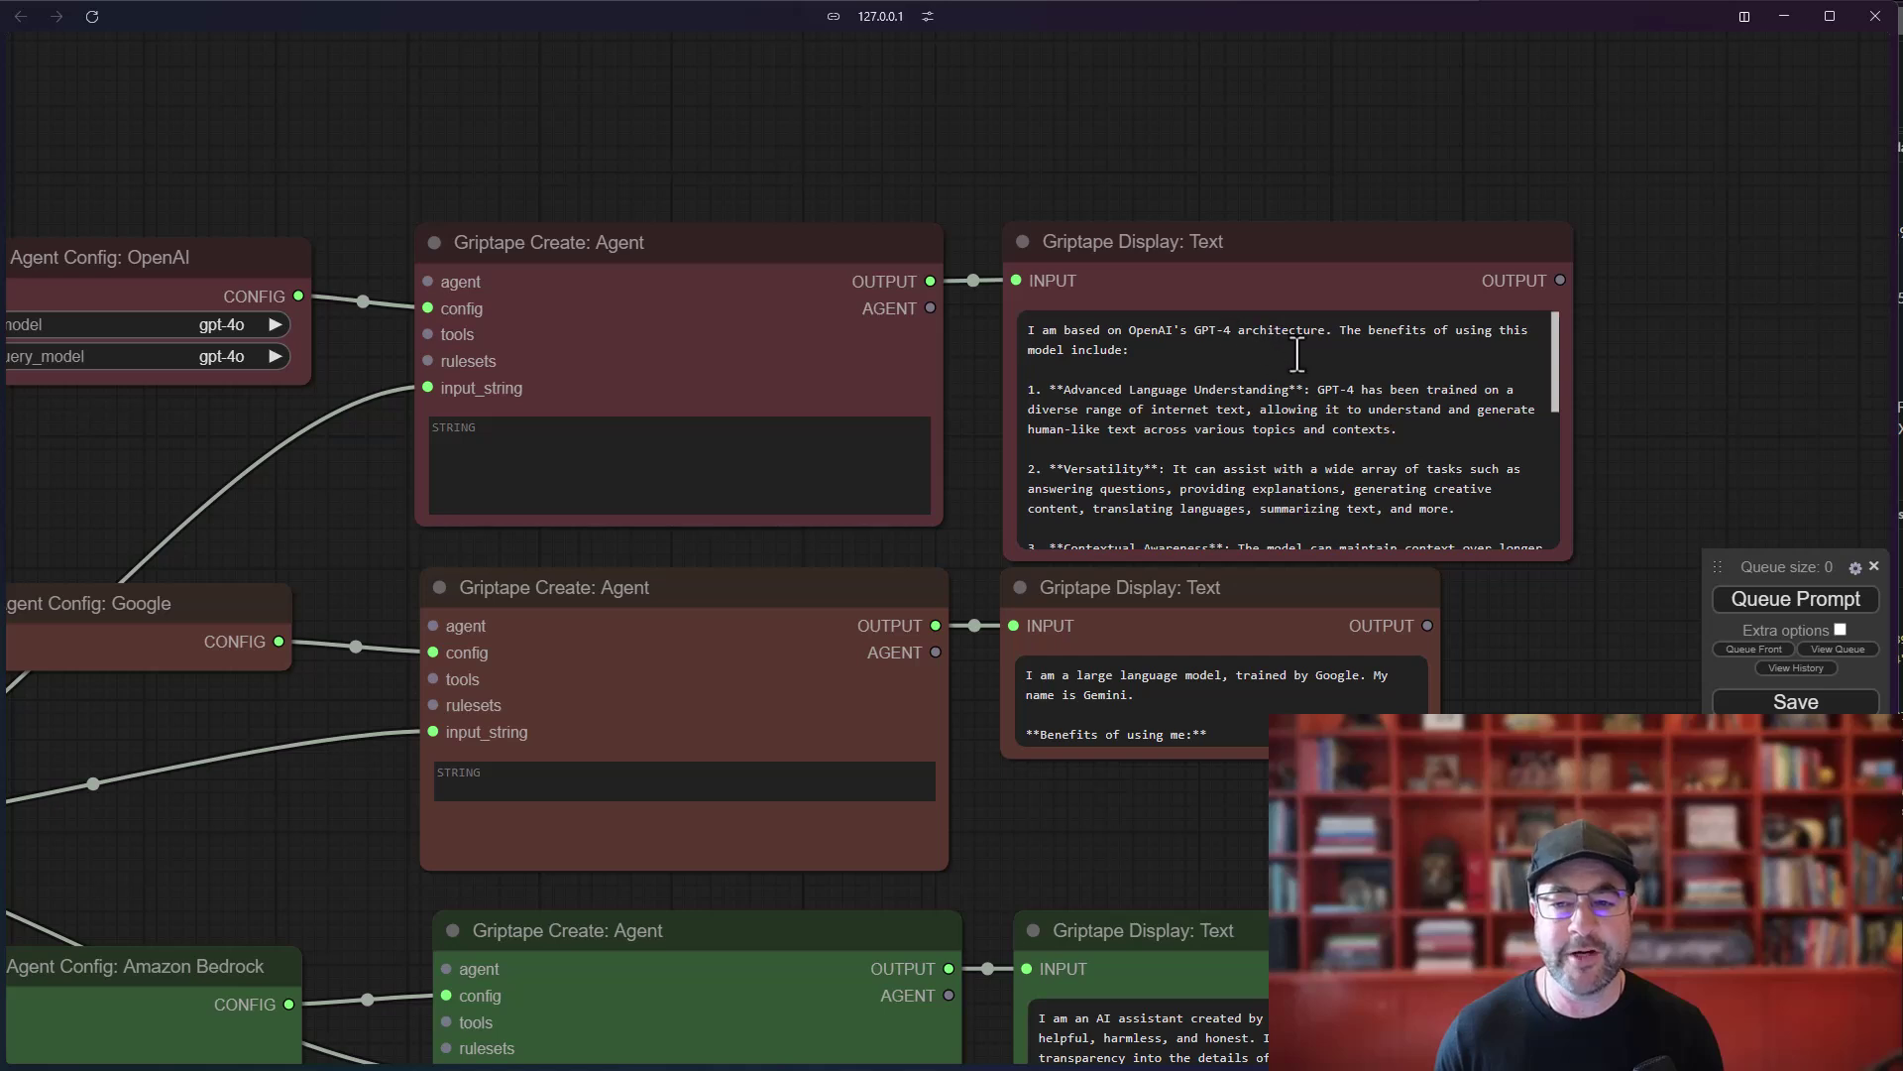
drag(1721, 370, 1835, 318)
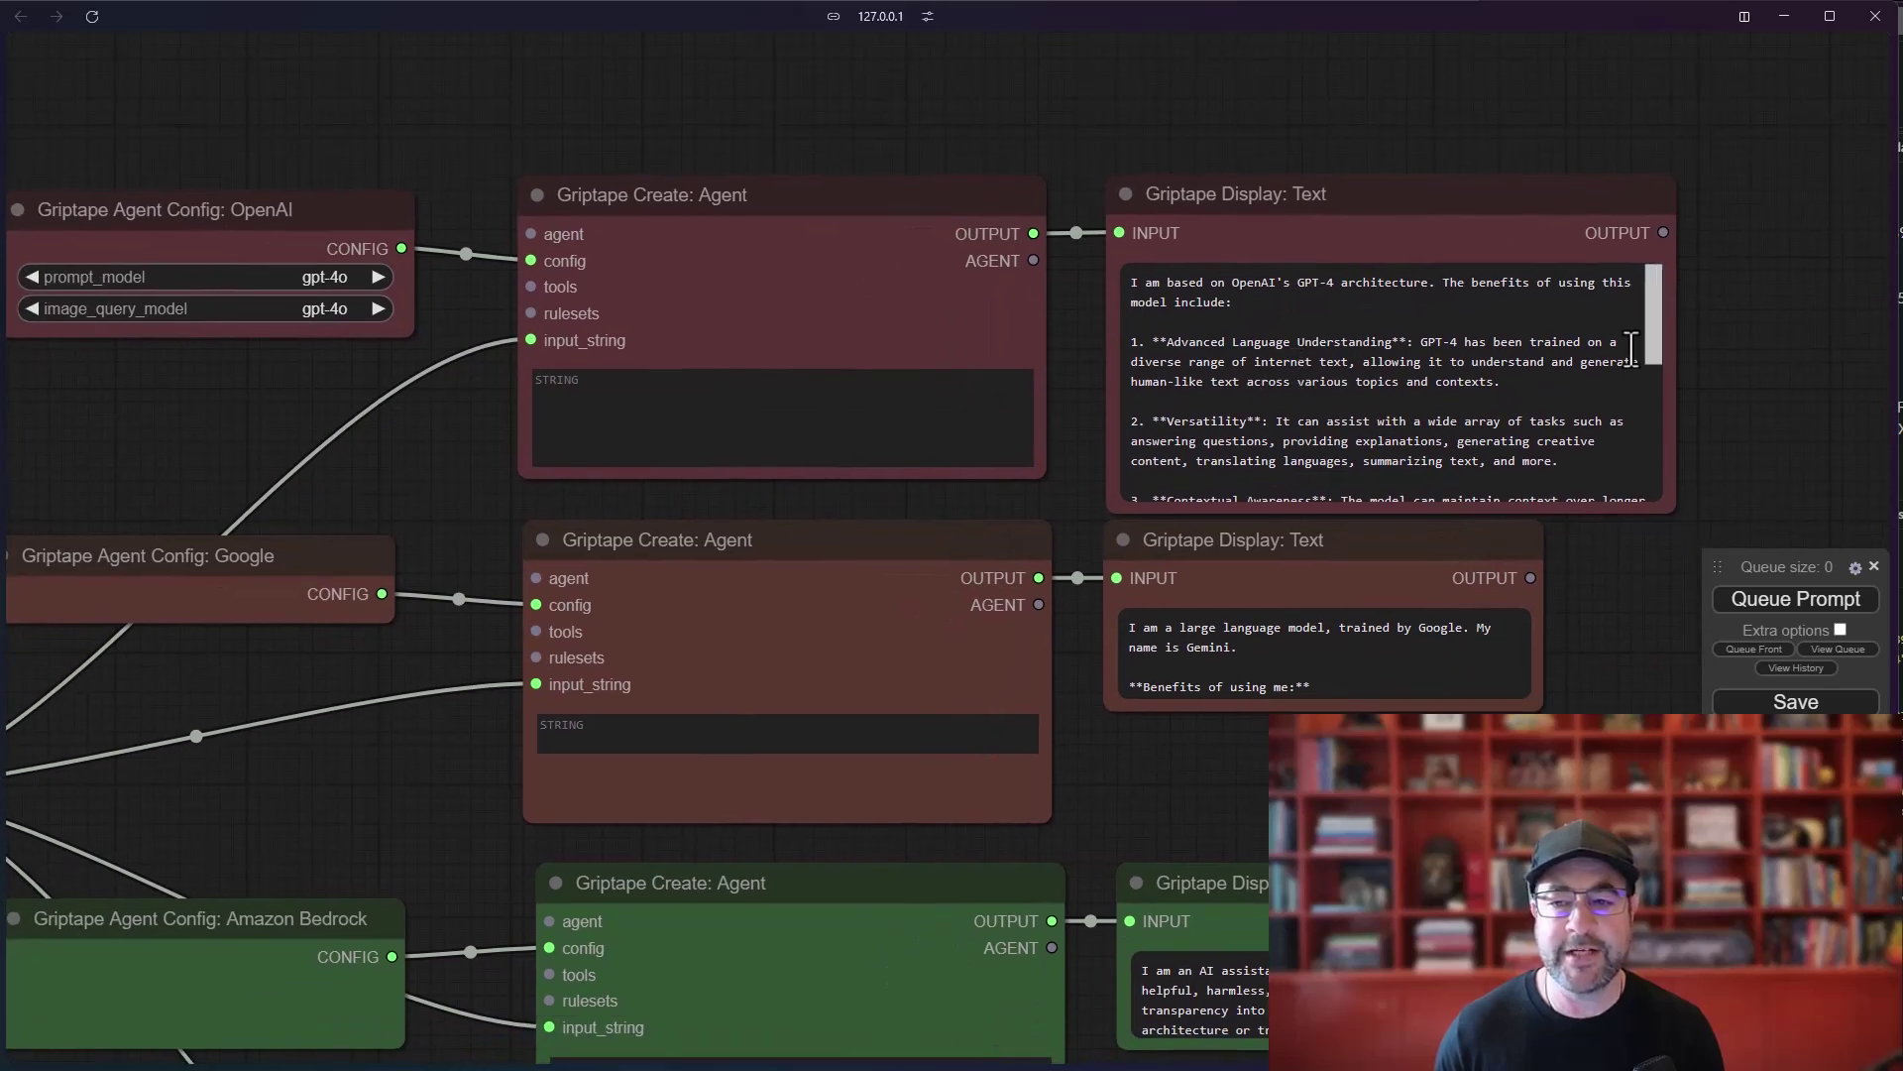
mouse_move(1655, 325)
mouse_down()
mouse_move(1648, 474)
mouse_move(1645, 312)
mouse_up()
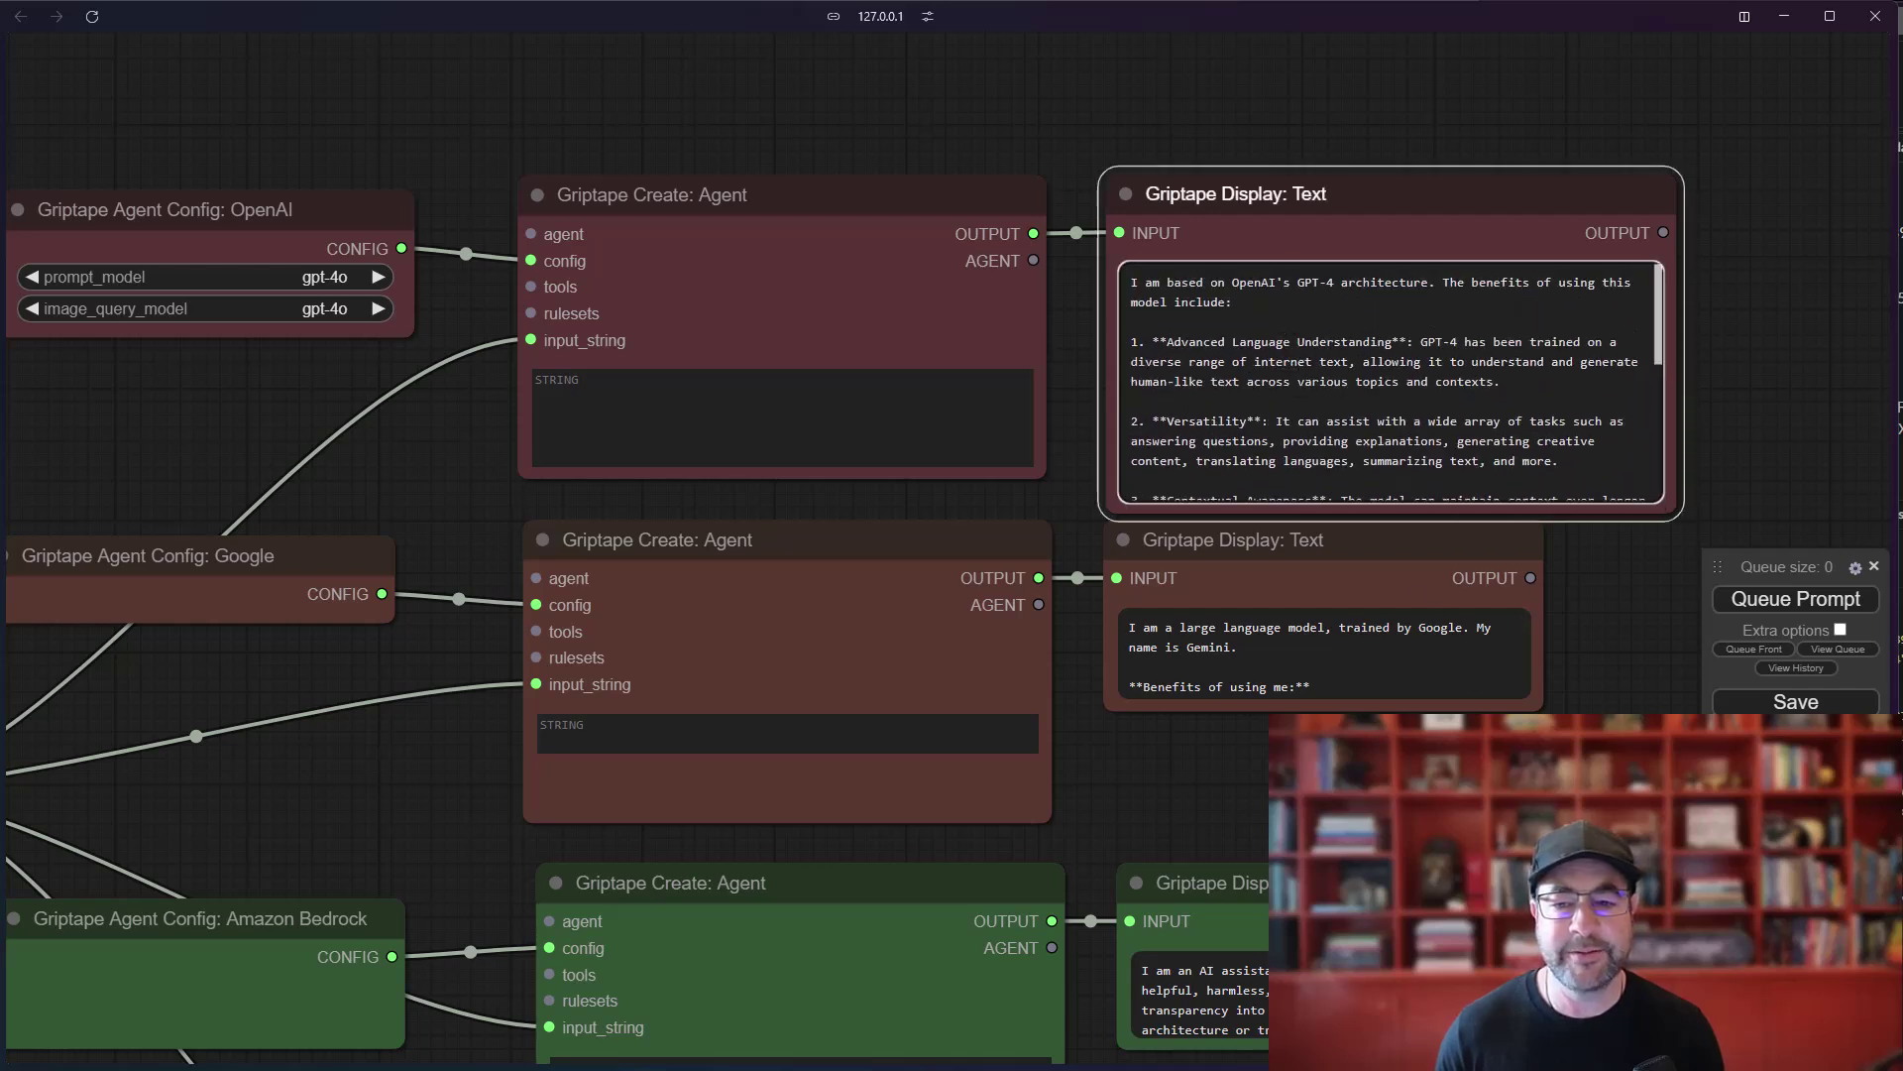
Step: Enlarge the Google and Amazon Bedrock reply panels to show their full responses
drag(1539, 706, 1660, 803)
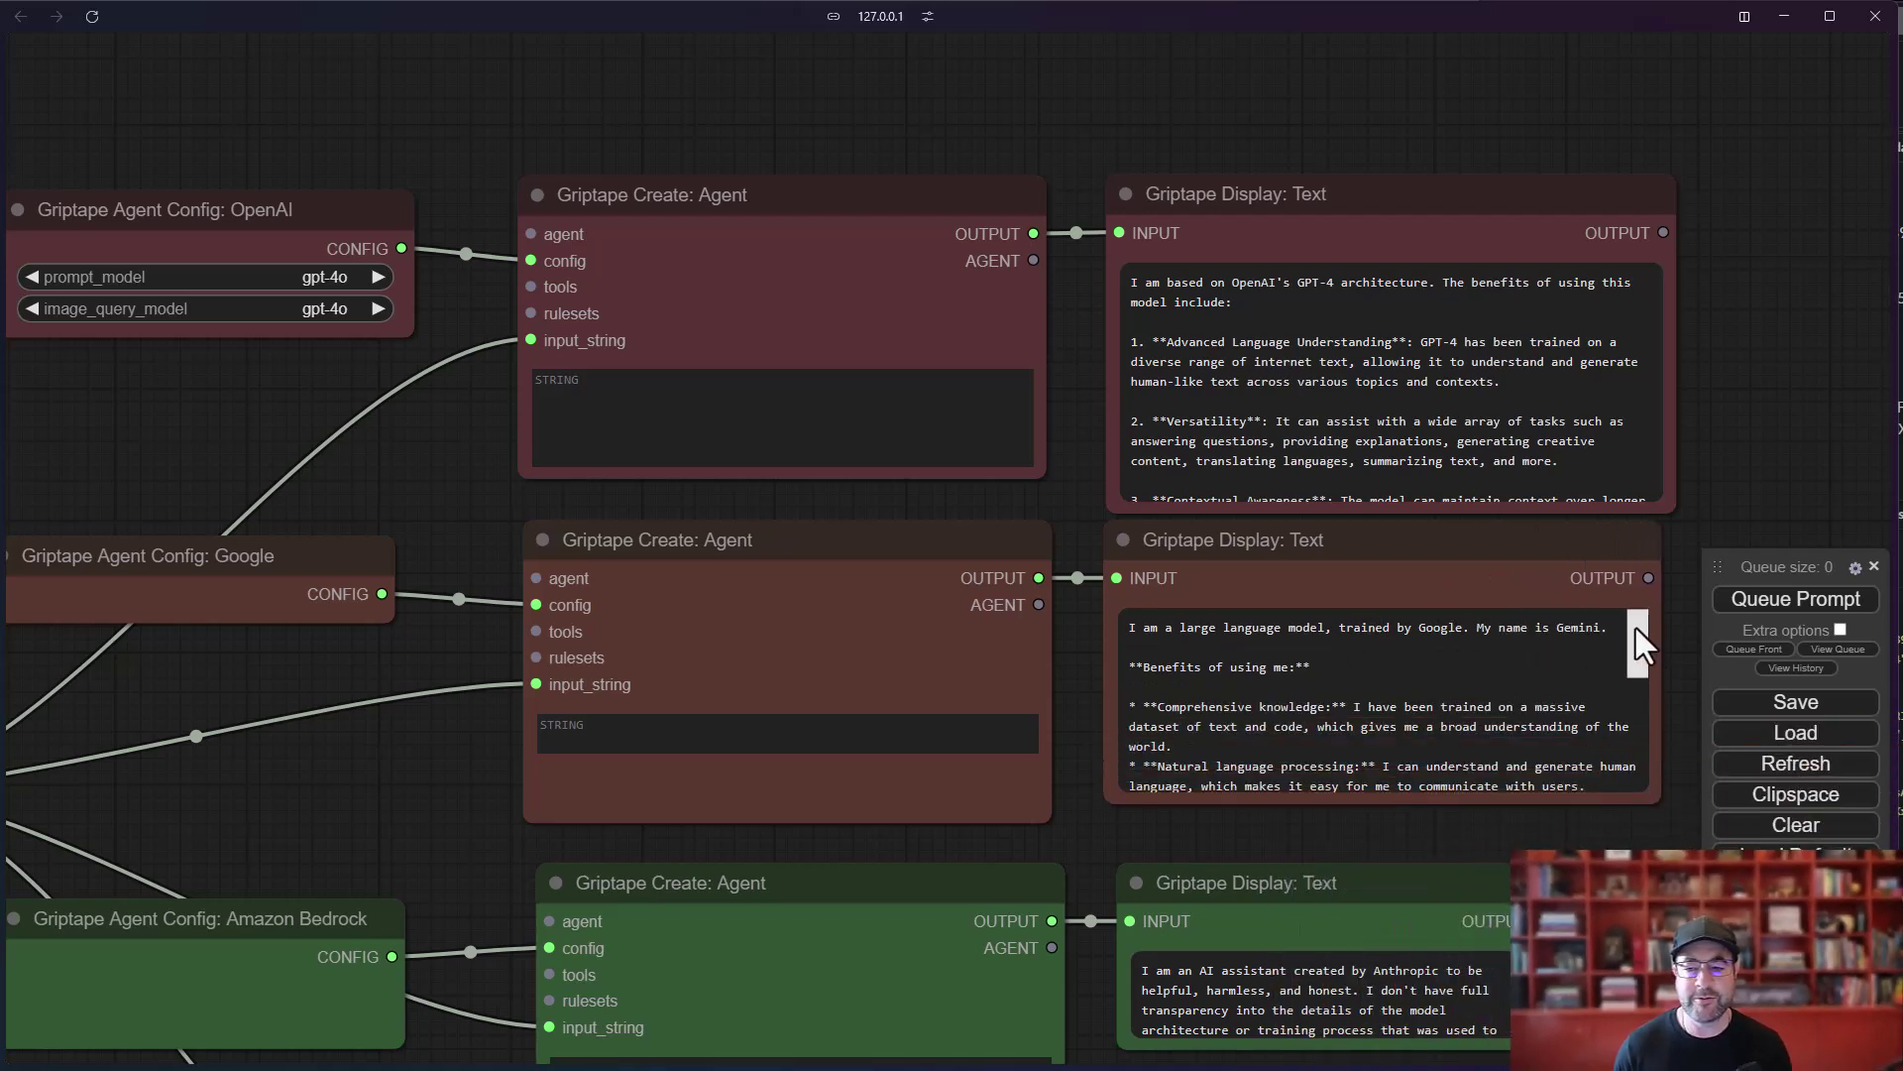
drag(1636, 627, 1627, 574)
scroll(1438, 515, down, 3)
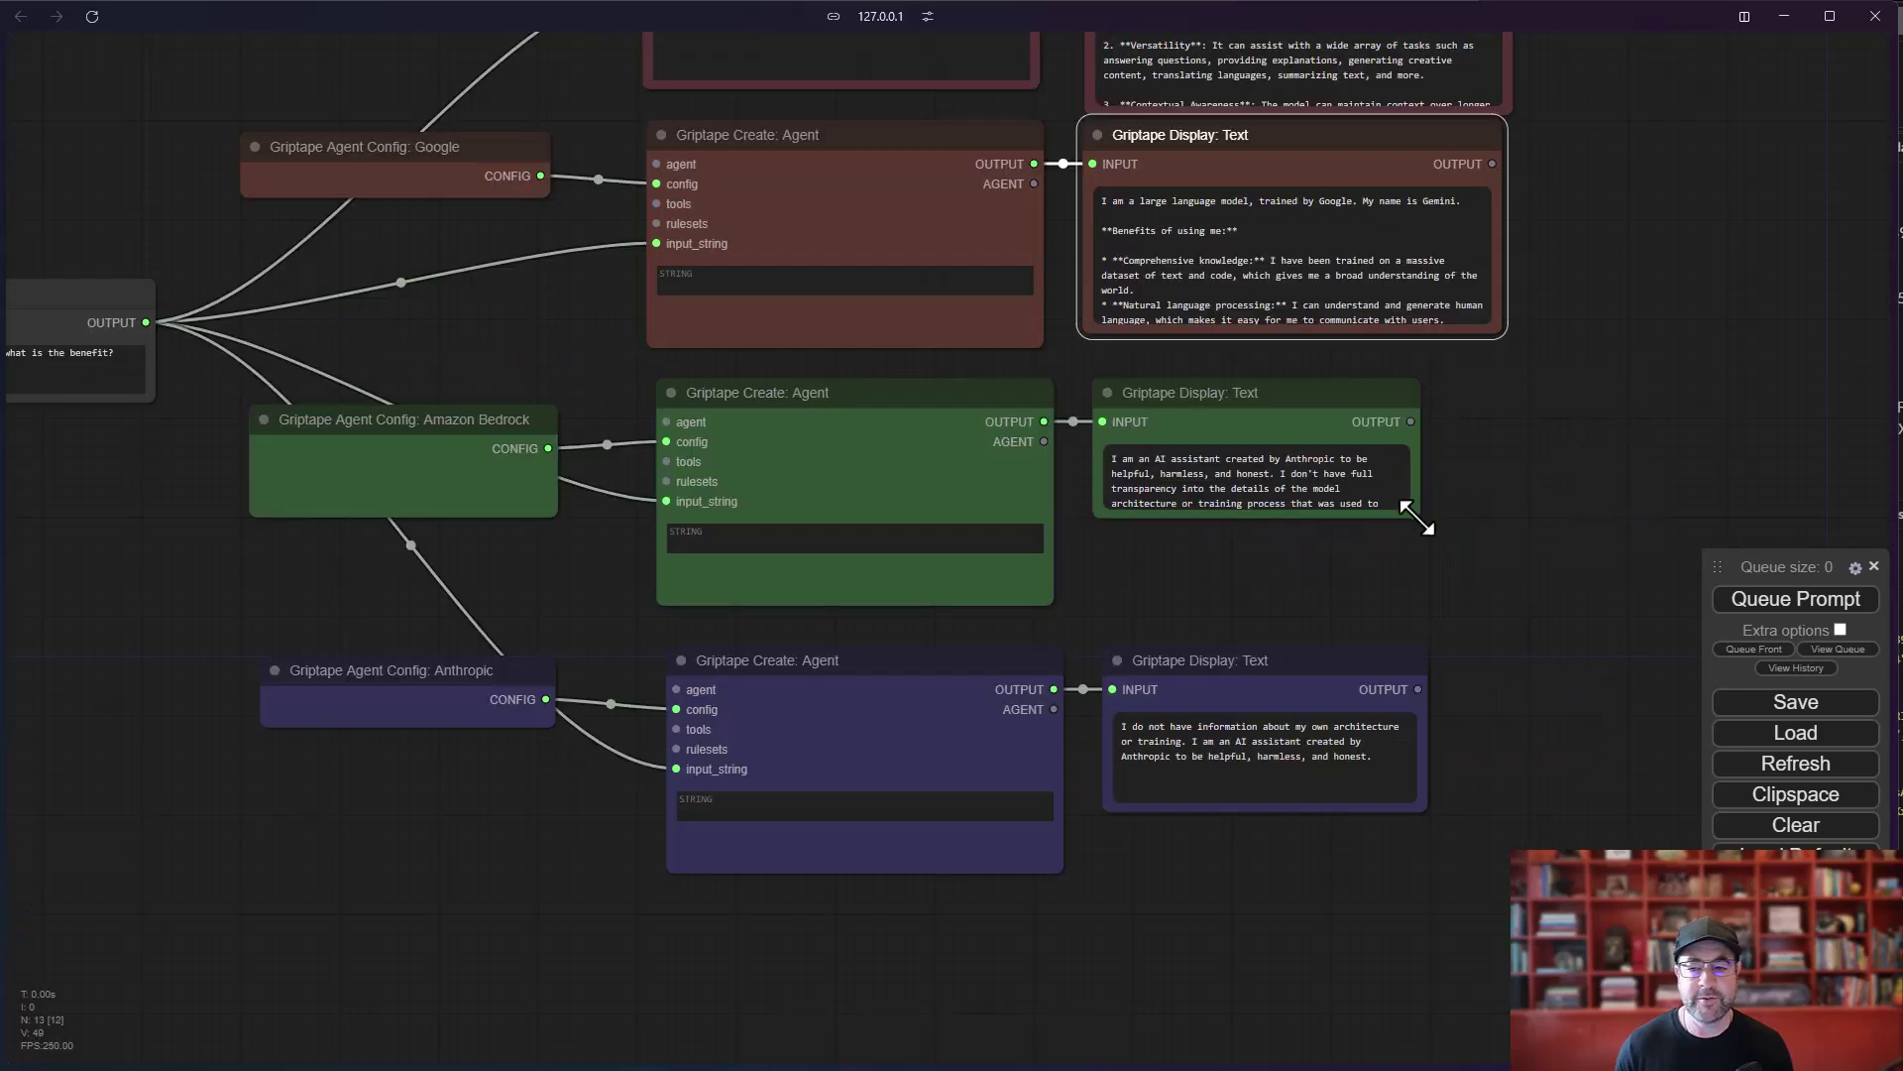
drag(1416, 516, 1503, 606)
scroll(1362, 551, up, 4)
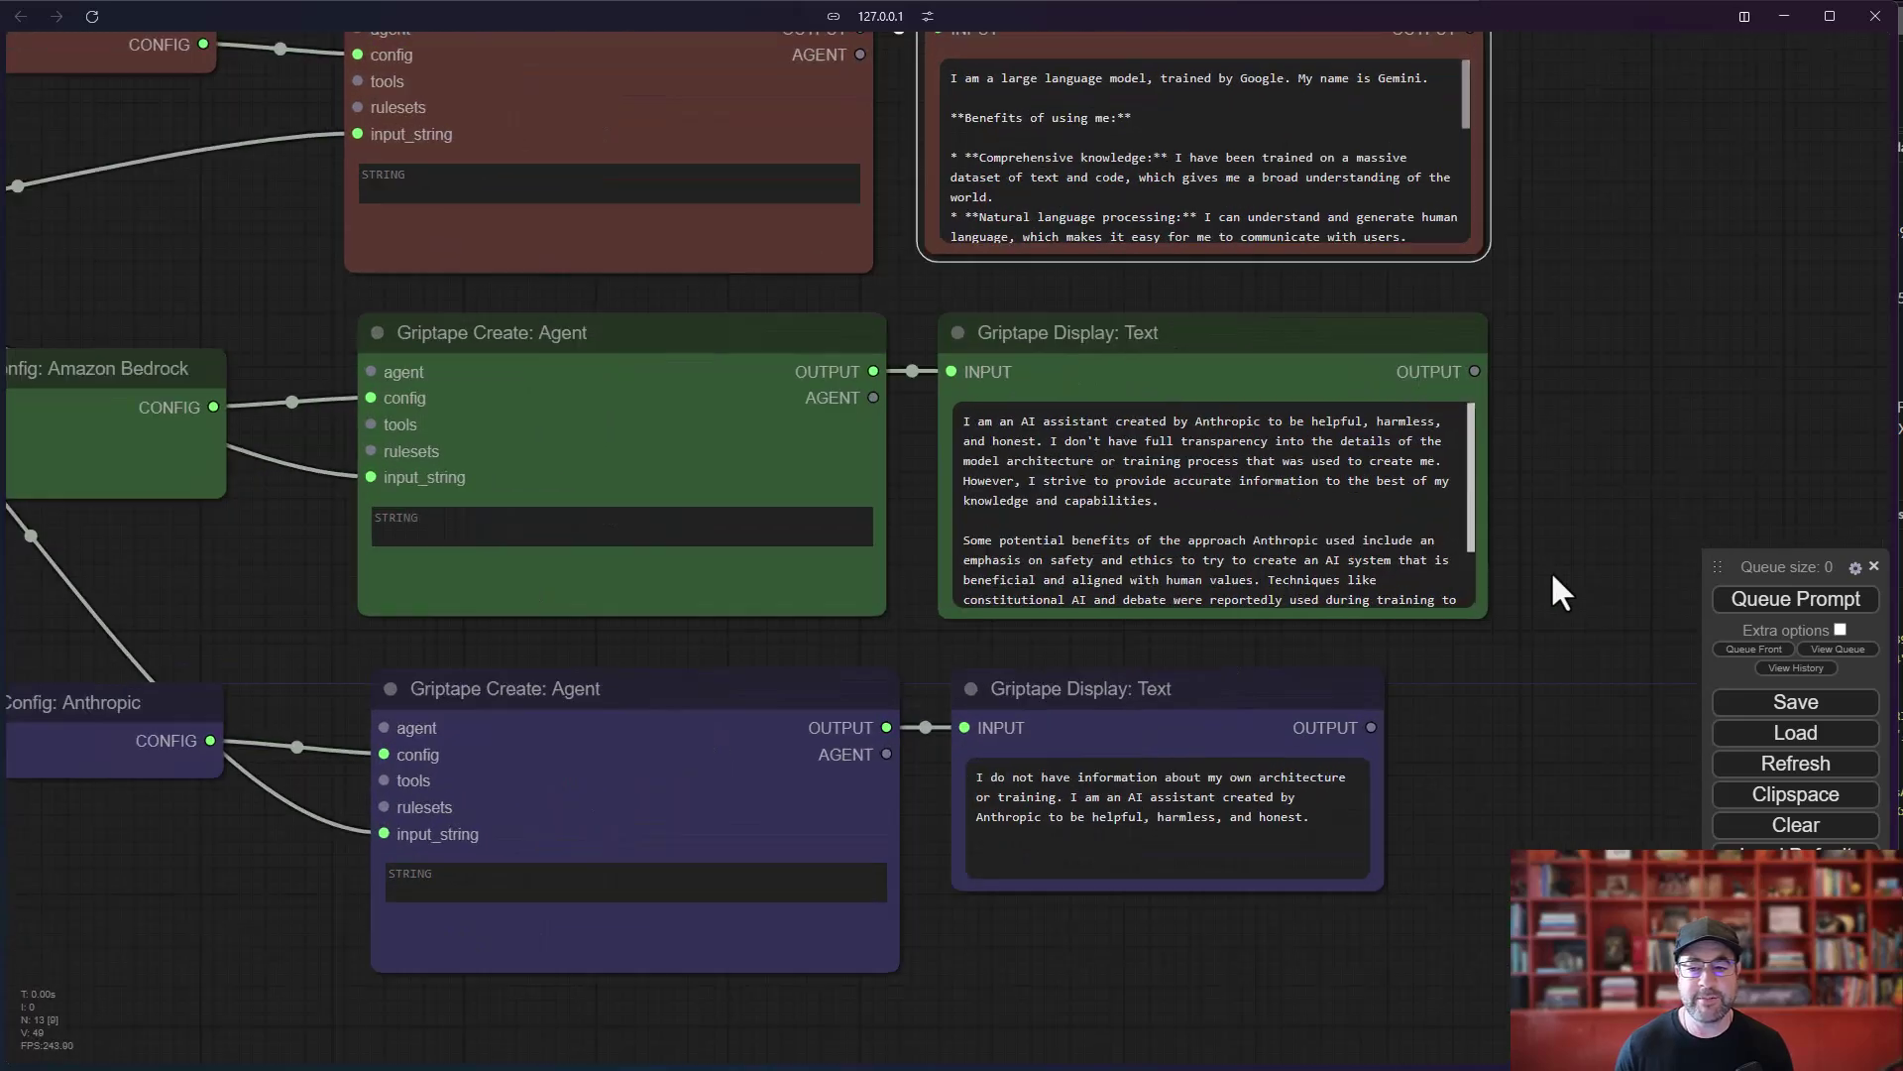
drag(1442, 462, 1448, 478)
scroll(1451, 496, up, 1)
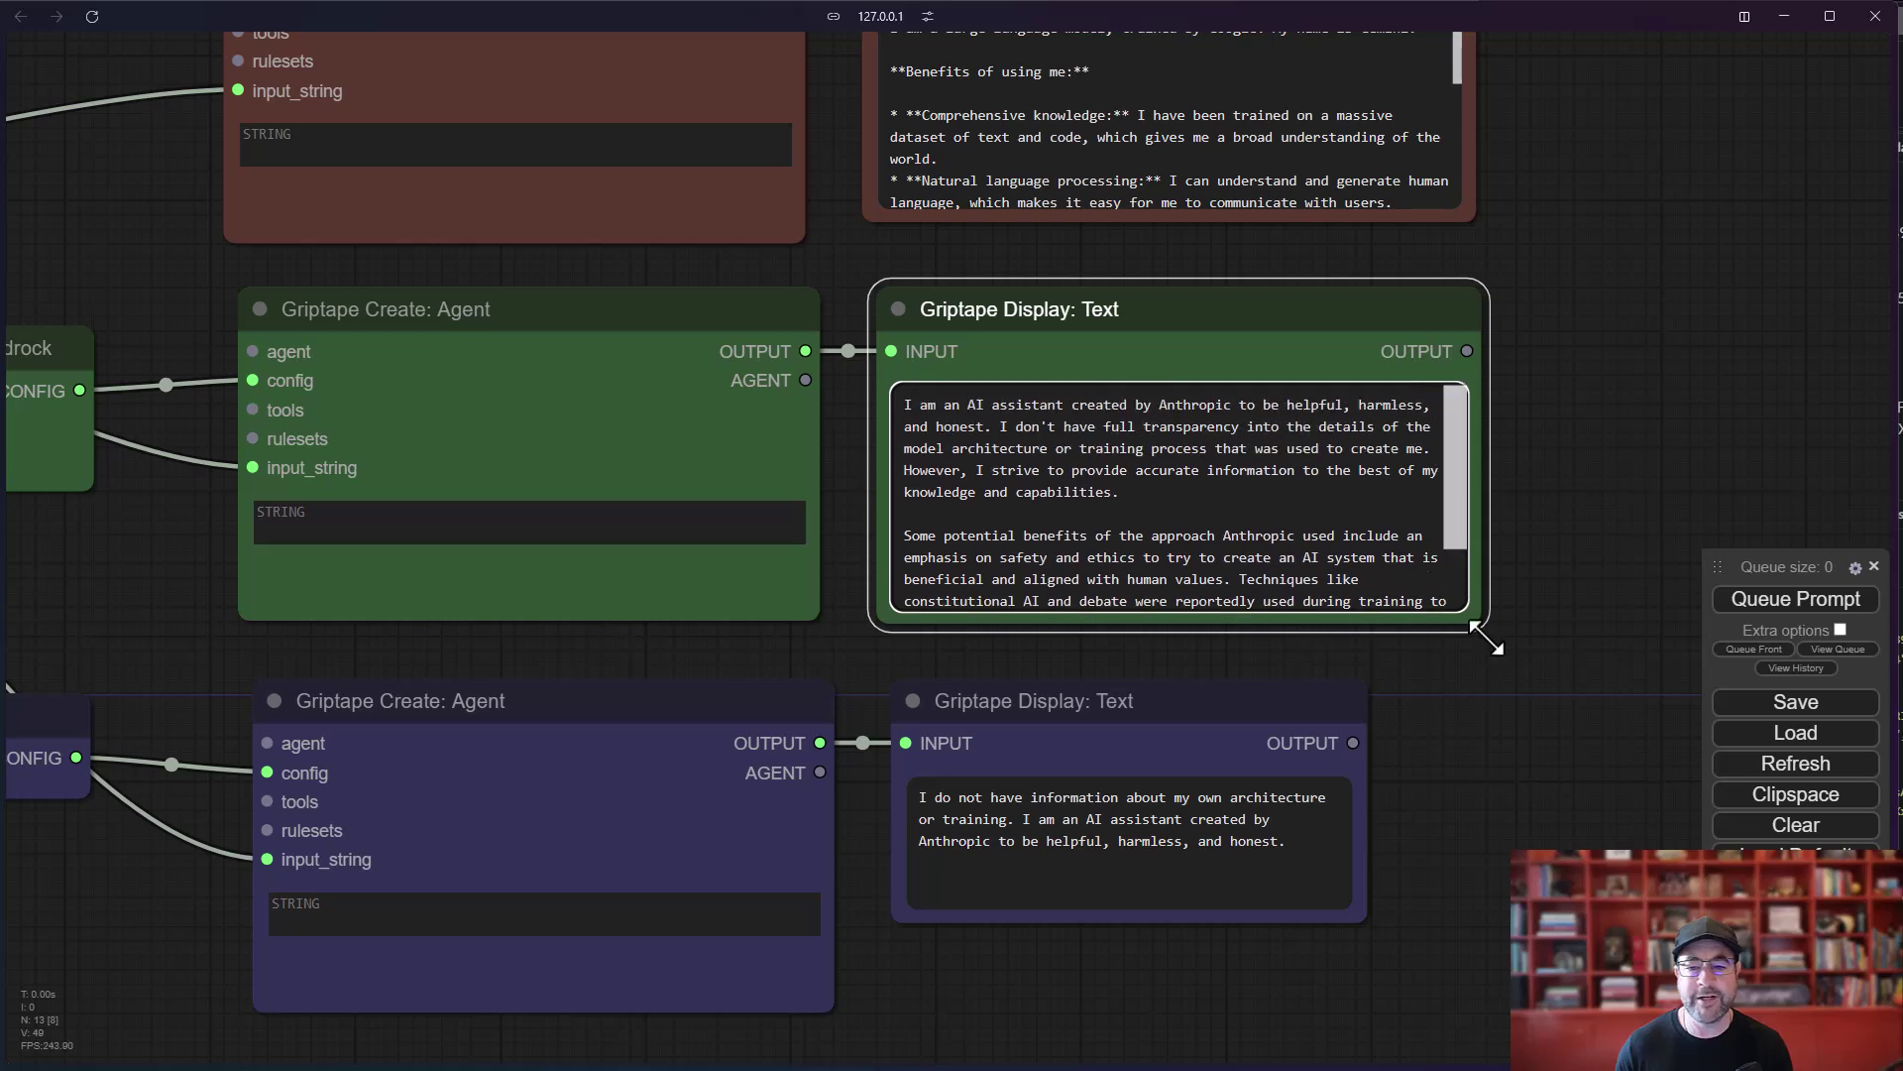
scroll(1477, 694, down, 2)
Step: Enlarge the Anthropic reply panel so its full answer is readable
drag(1473, 775, 1495, 635)
click(1224, 597)
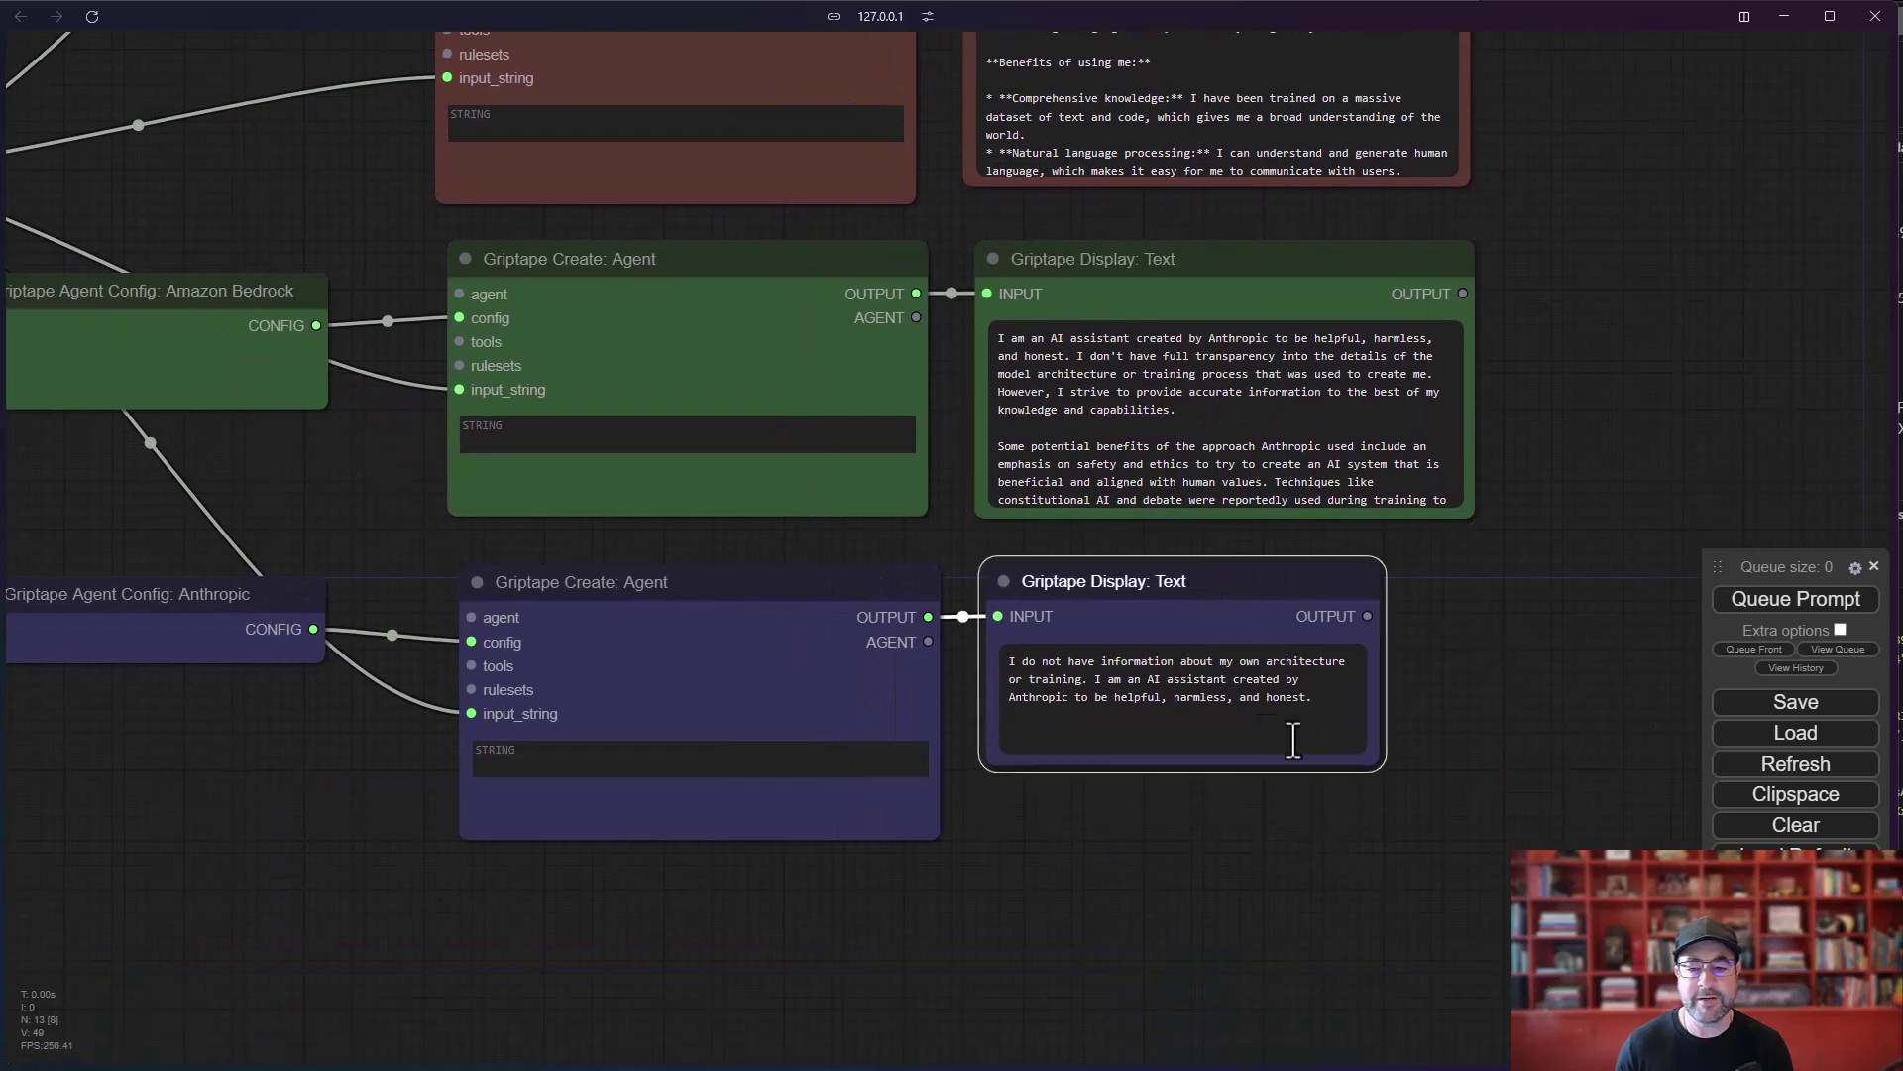
drag(1376, 761, 1477, 827)
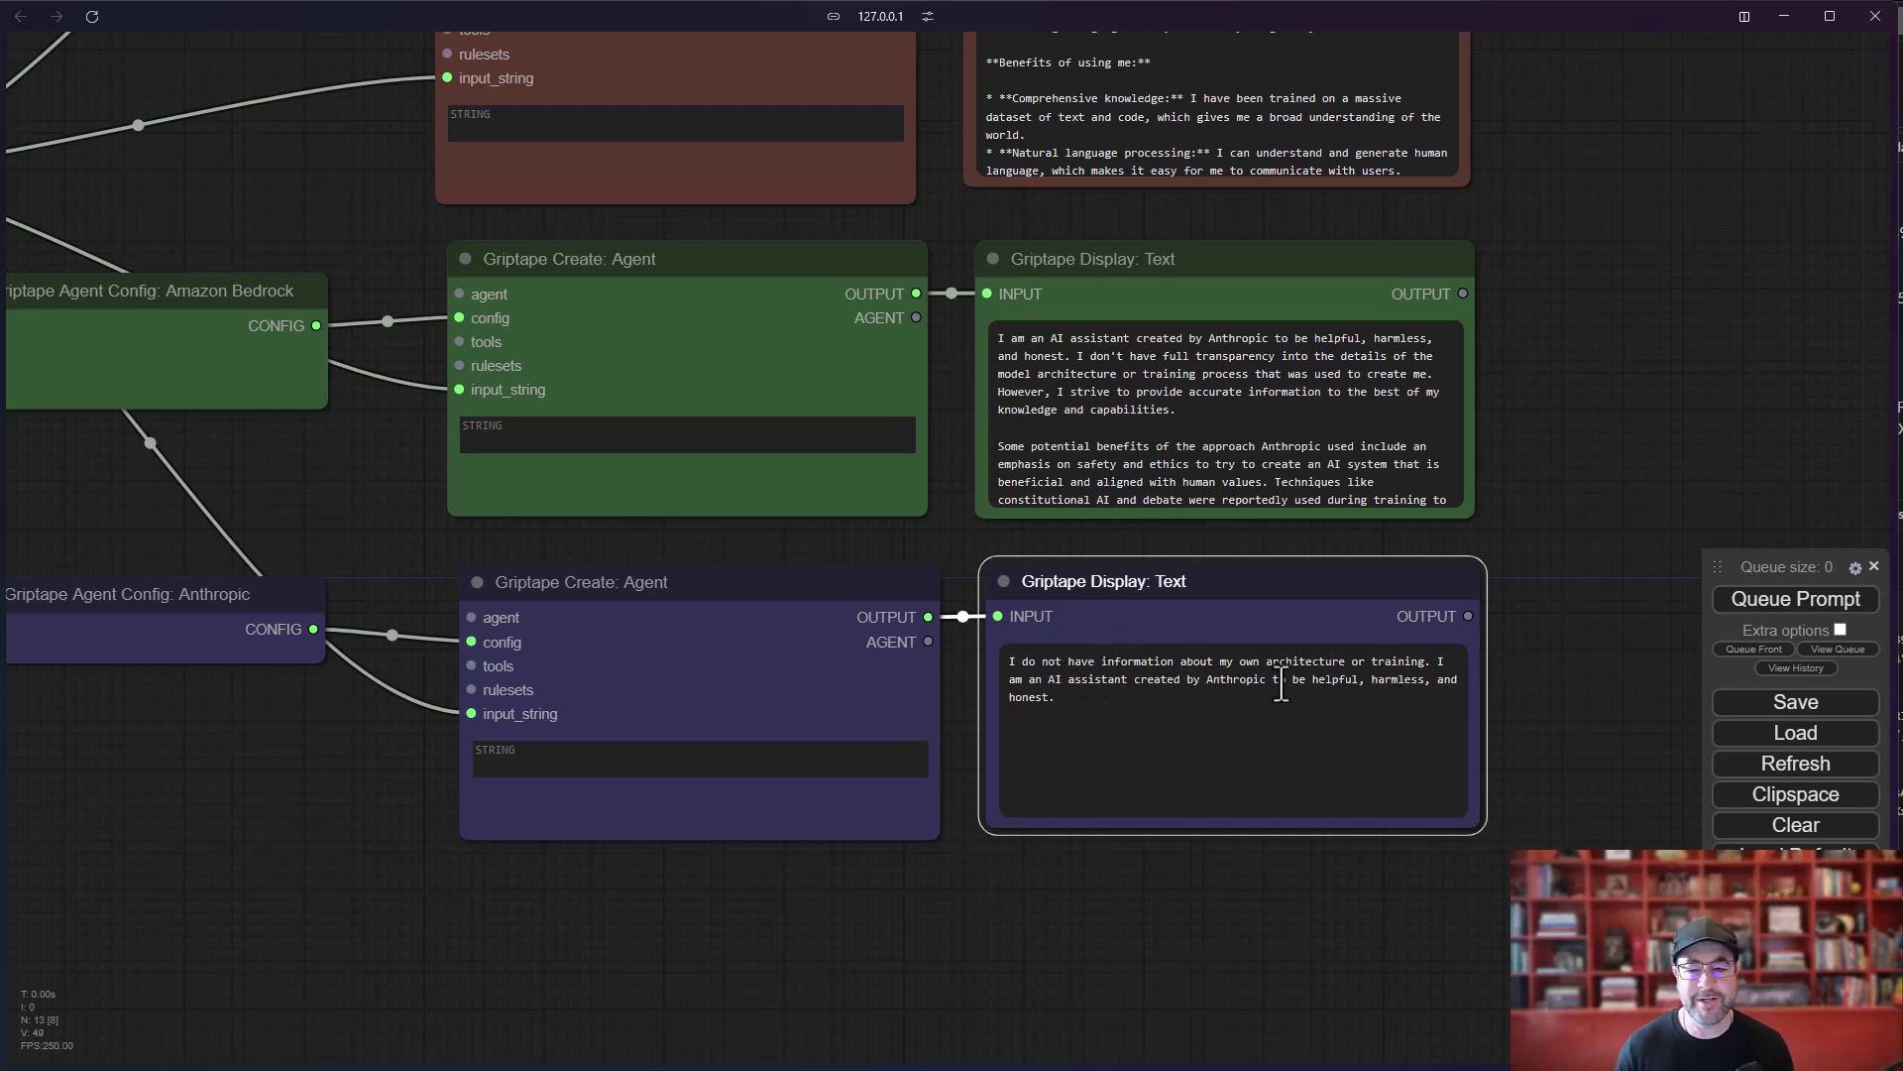
click(680, 914)
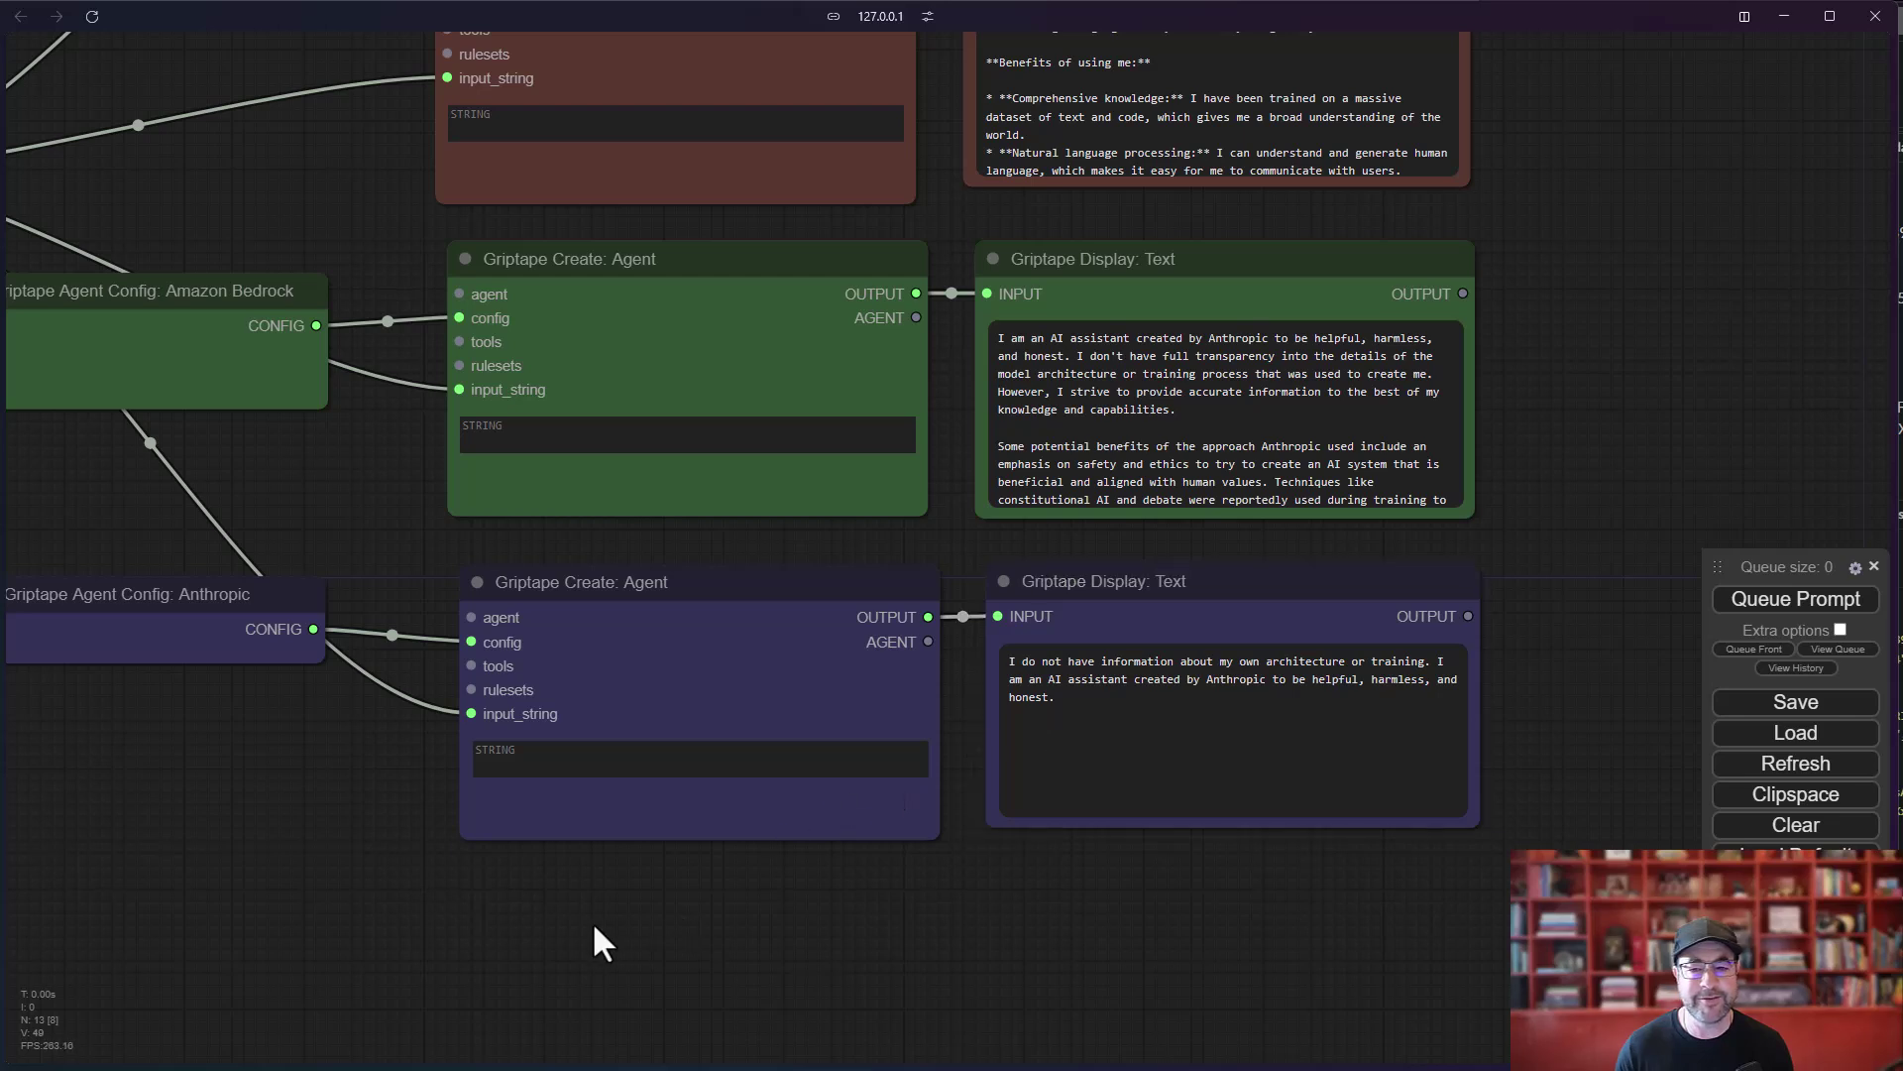
scroll(594, 872, down, 2)
scroll(411, 722, down, 2)
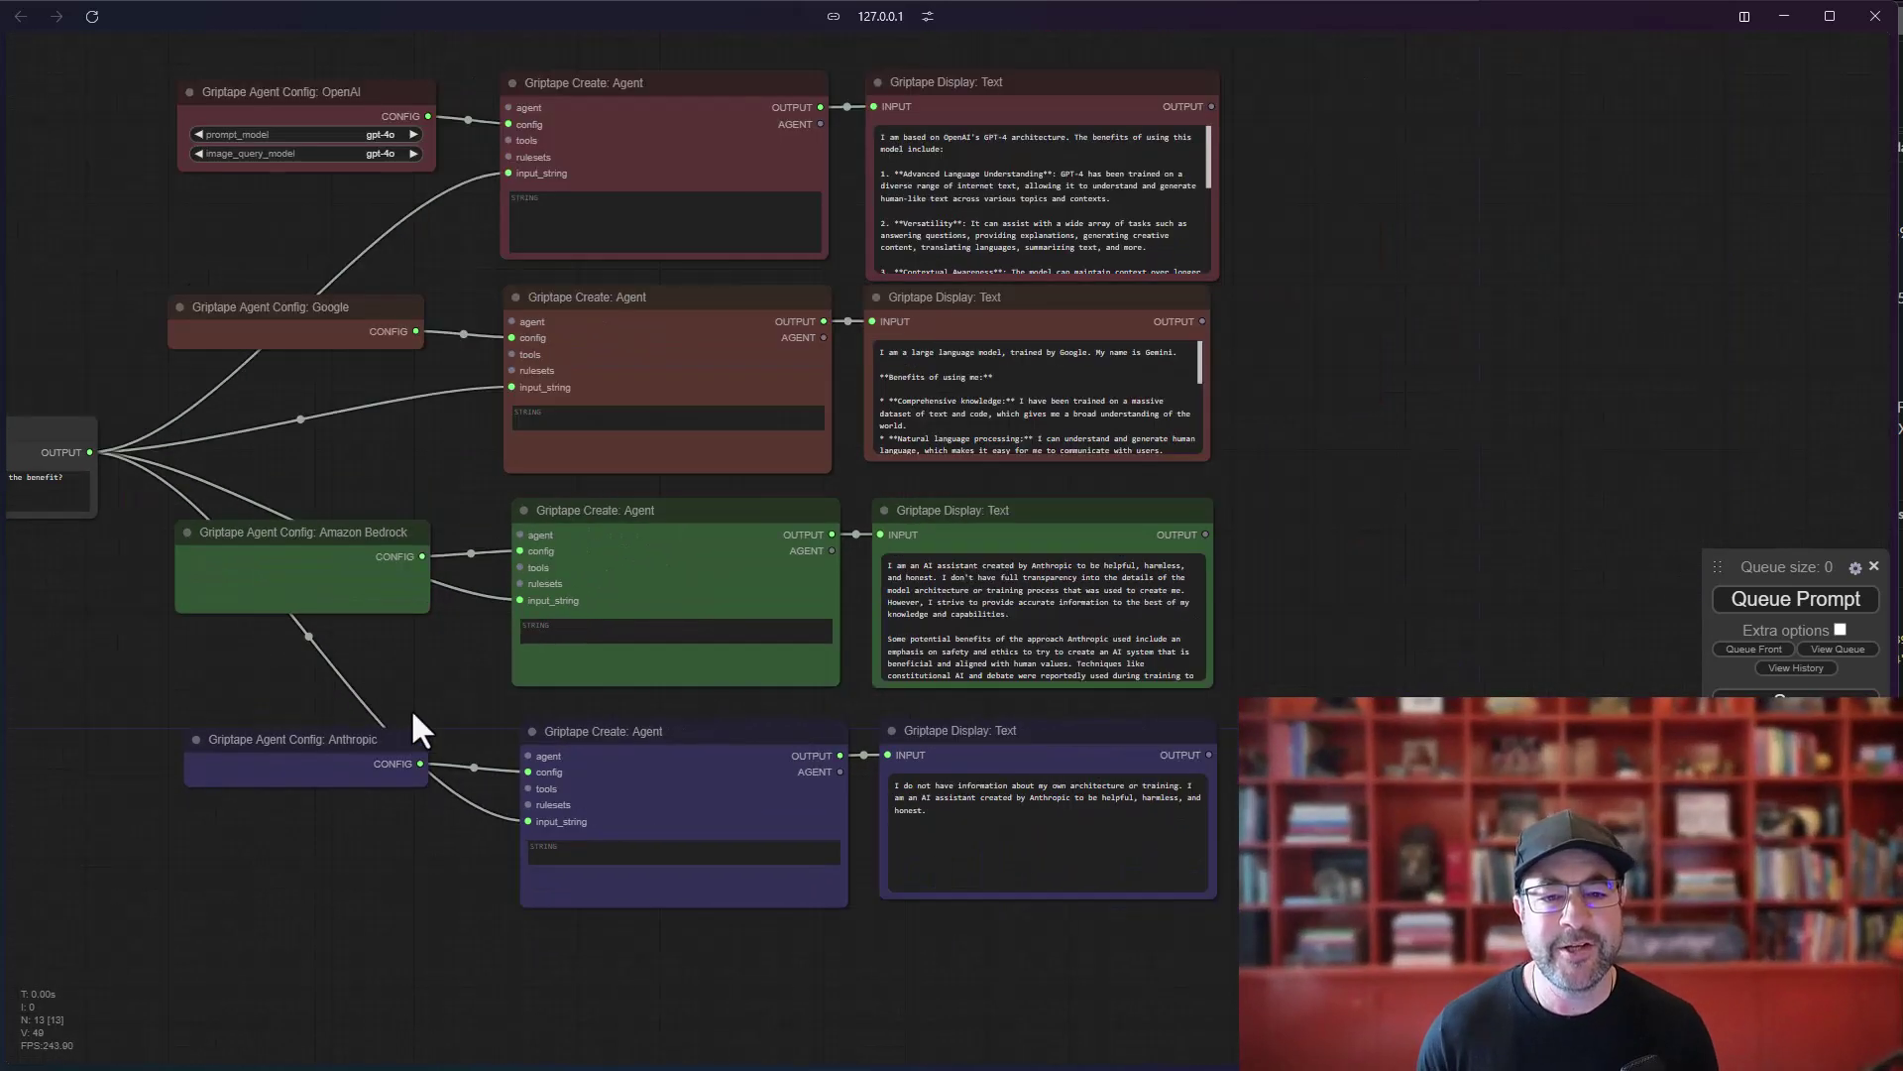
click(479, 394)
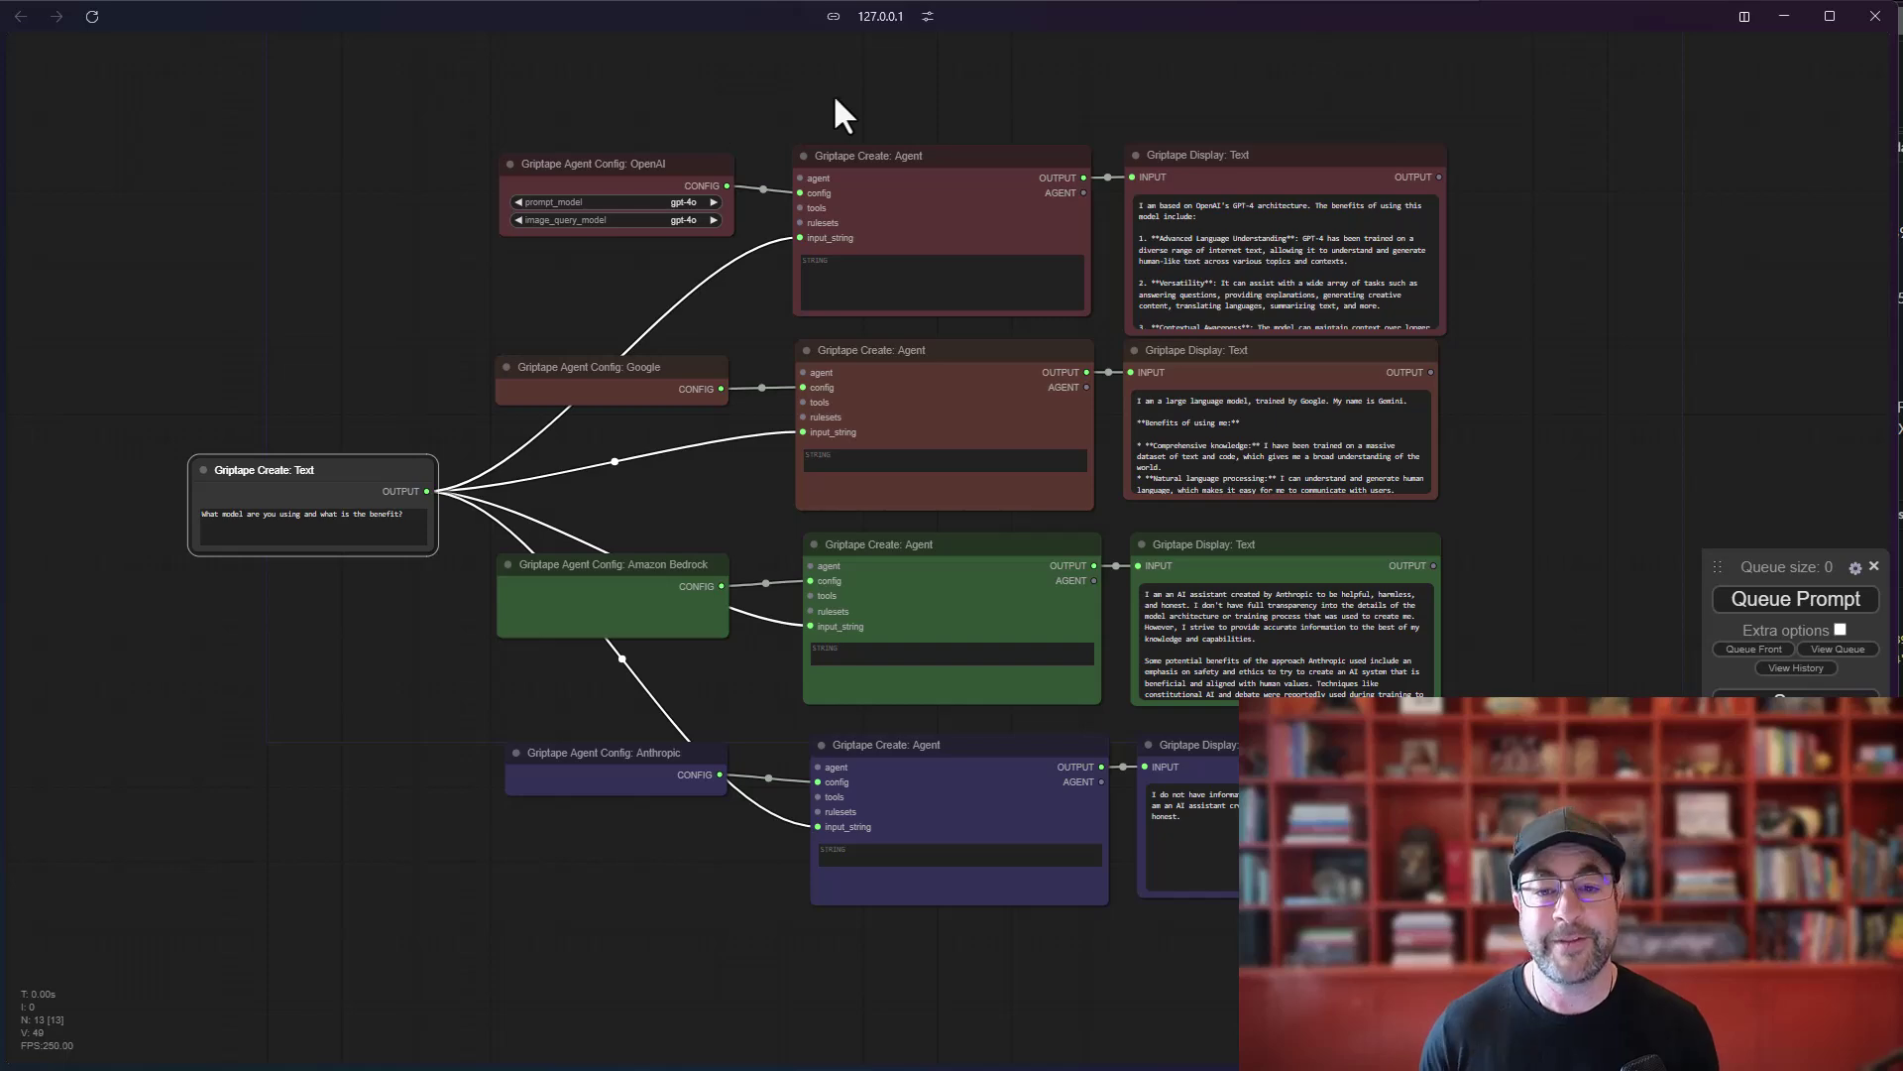
scroll(860, 113, up, 10)
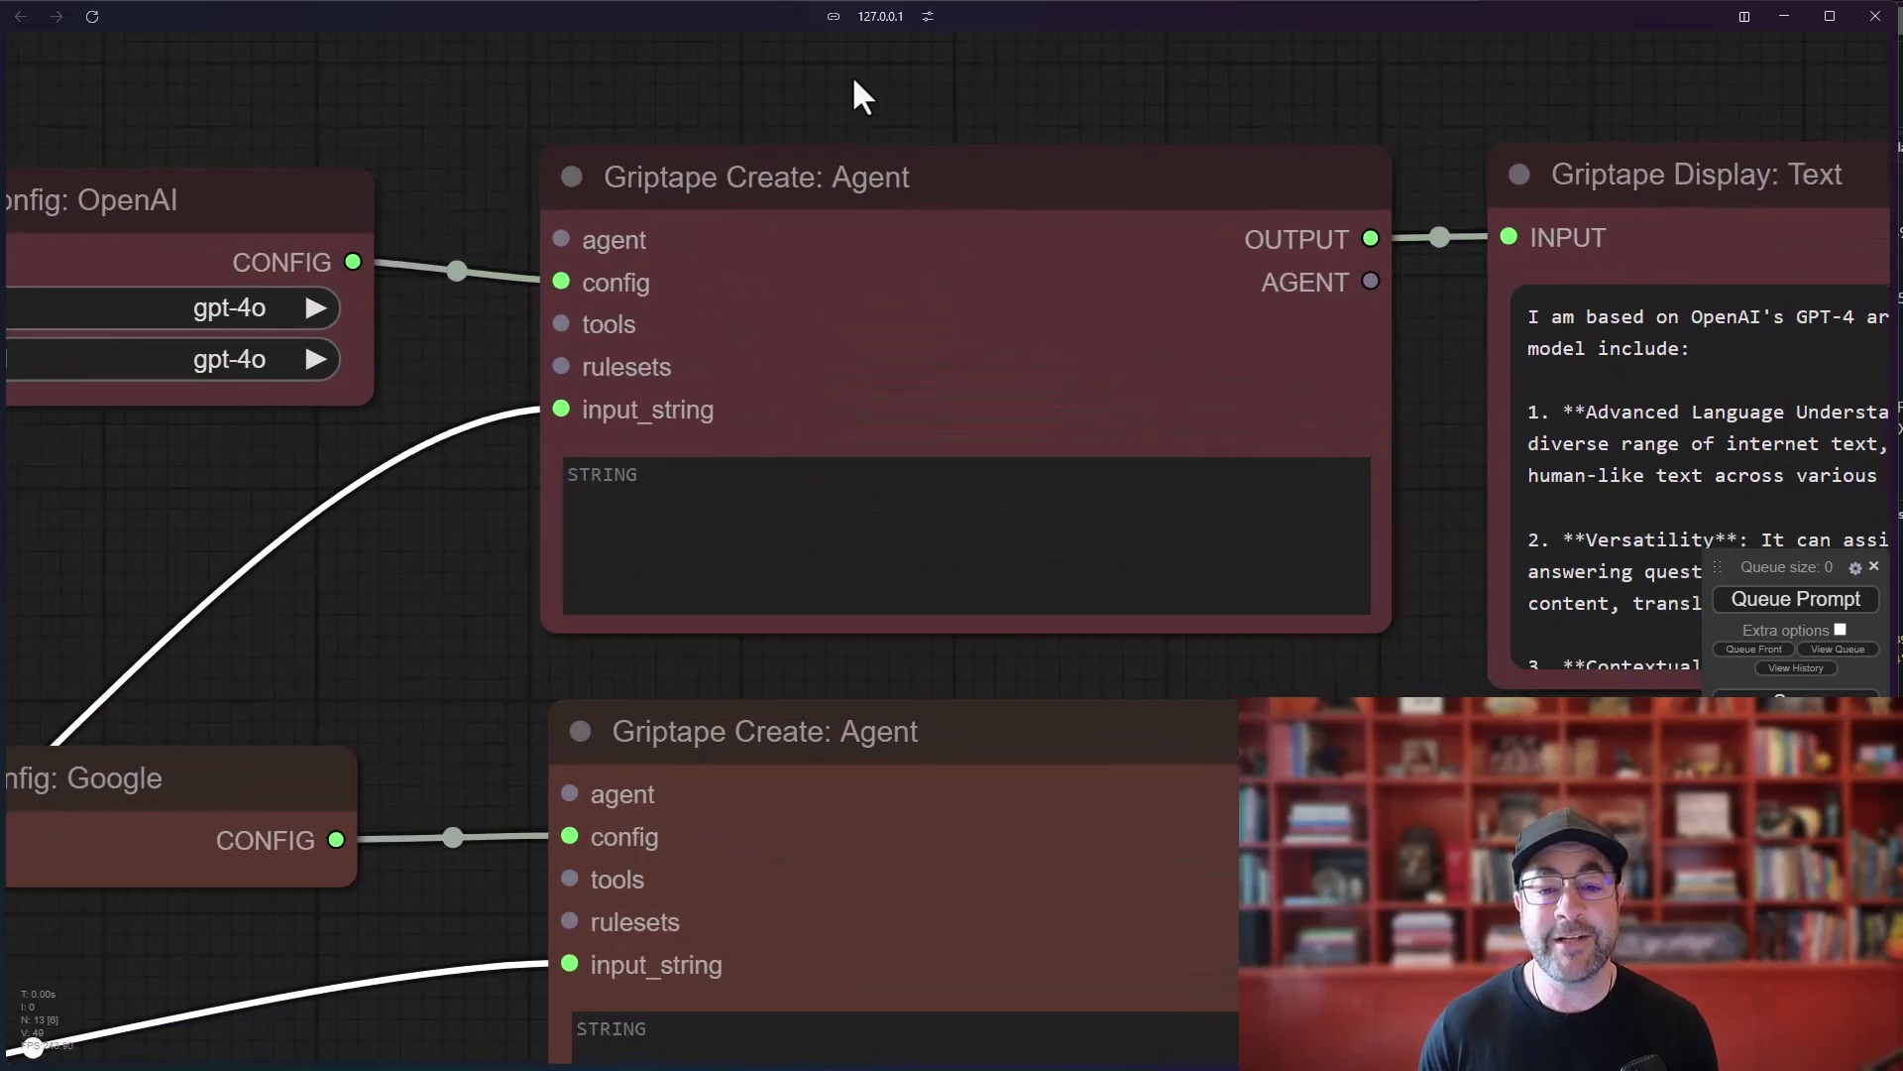